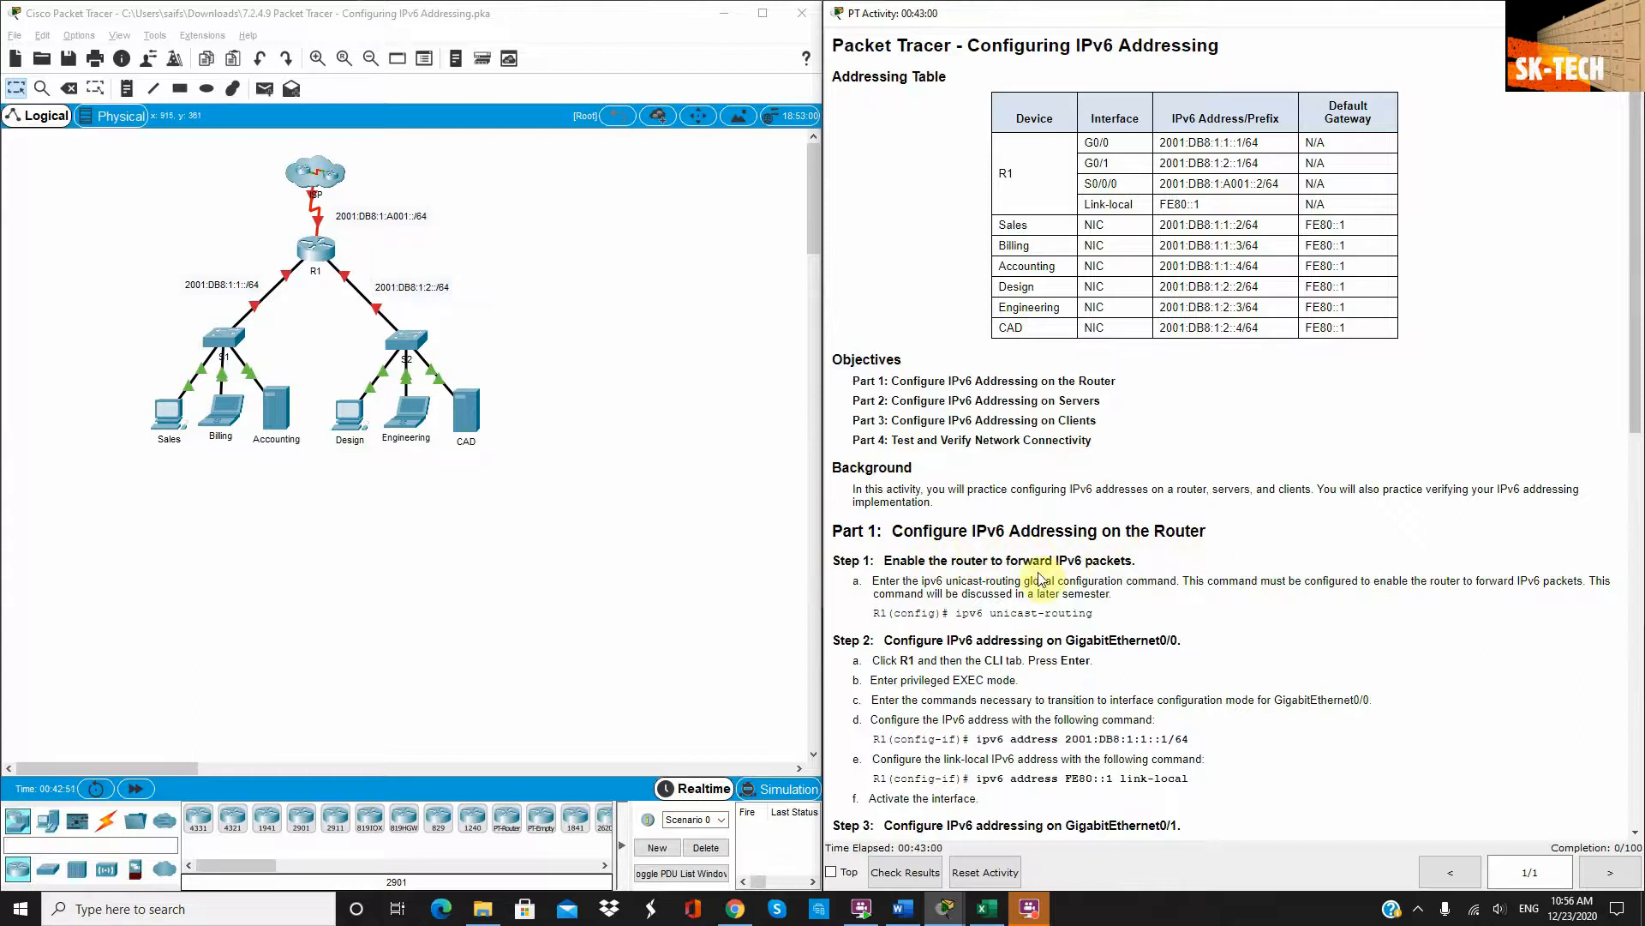
Open router R1's command line and enter global configuration mode with en and conf t
scroll(1040, 579, "down", 2)
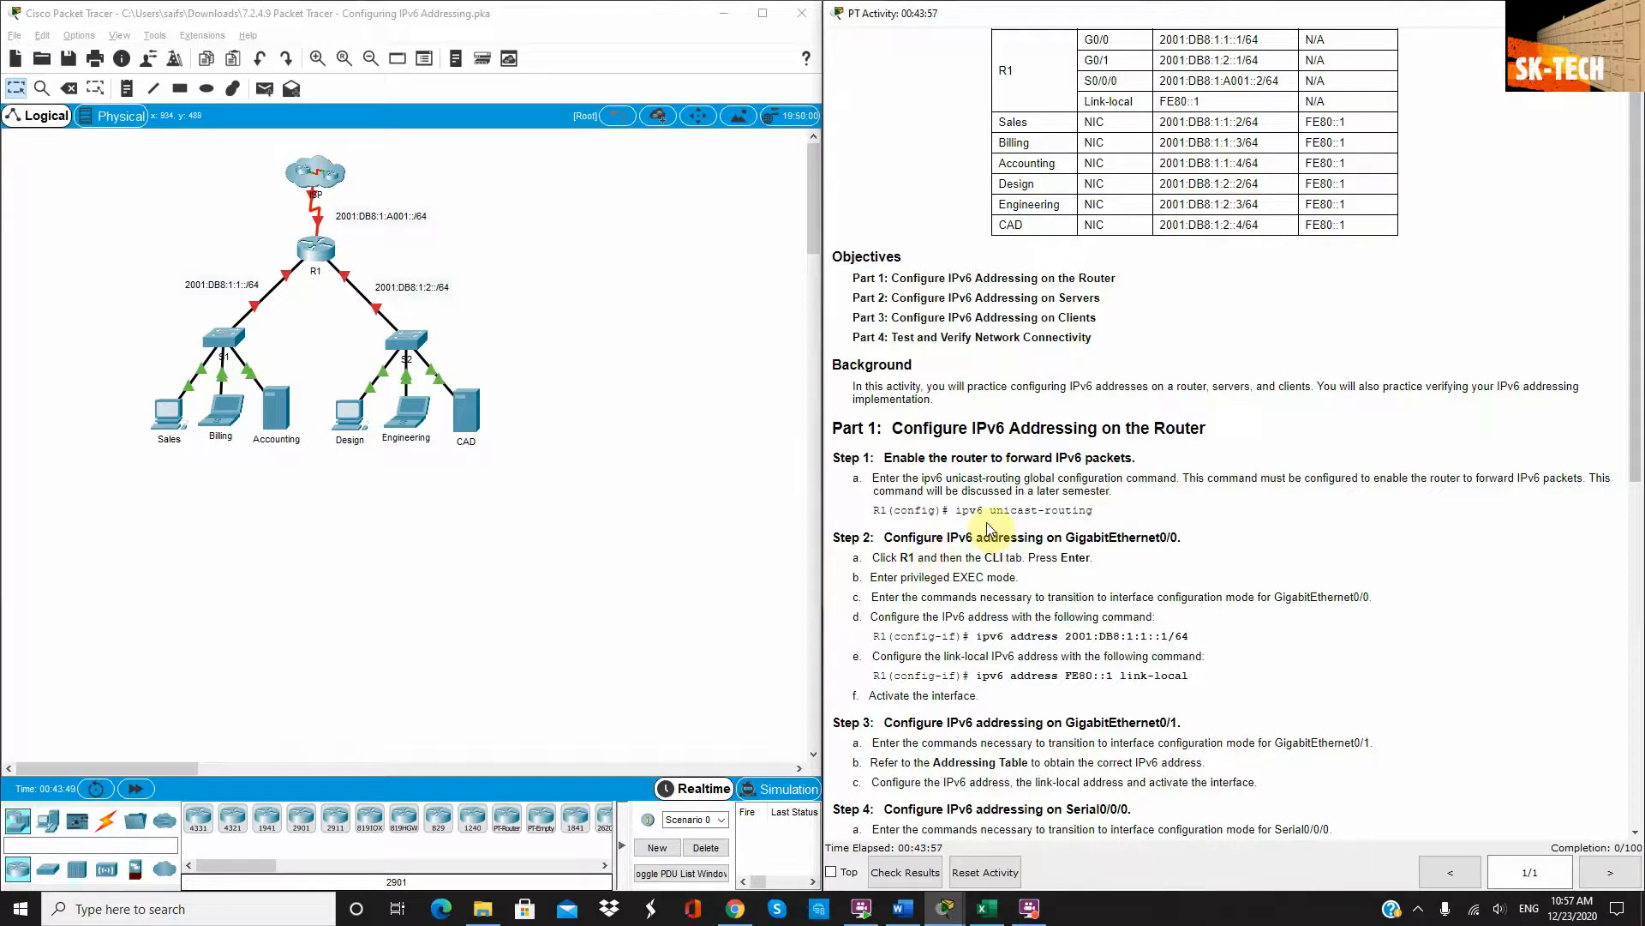
left_click(331, 257)
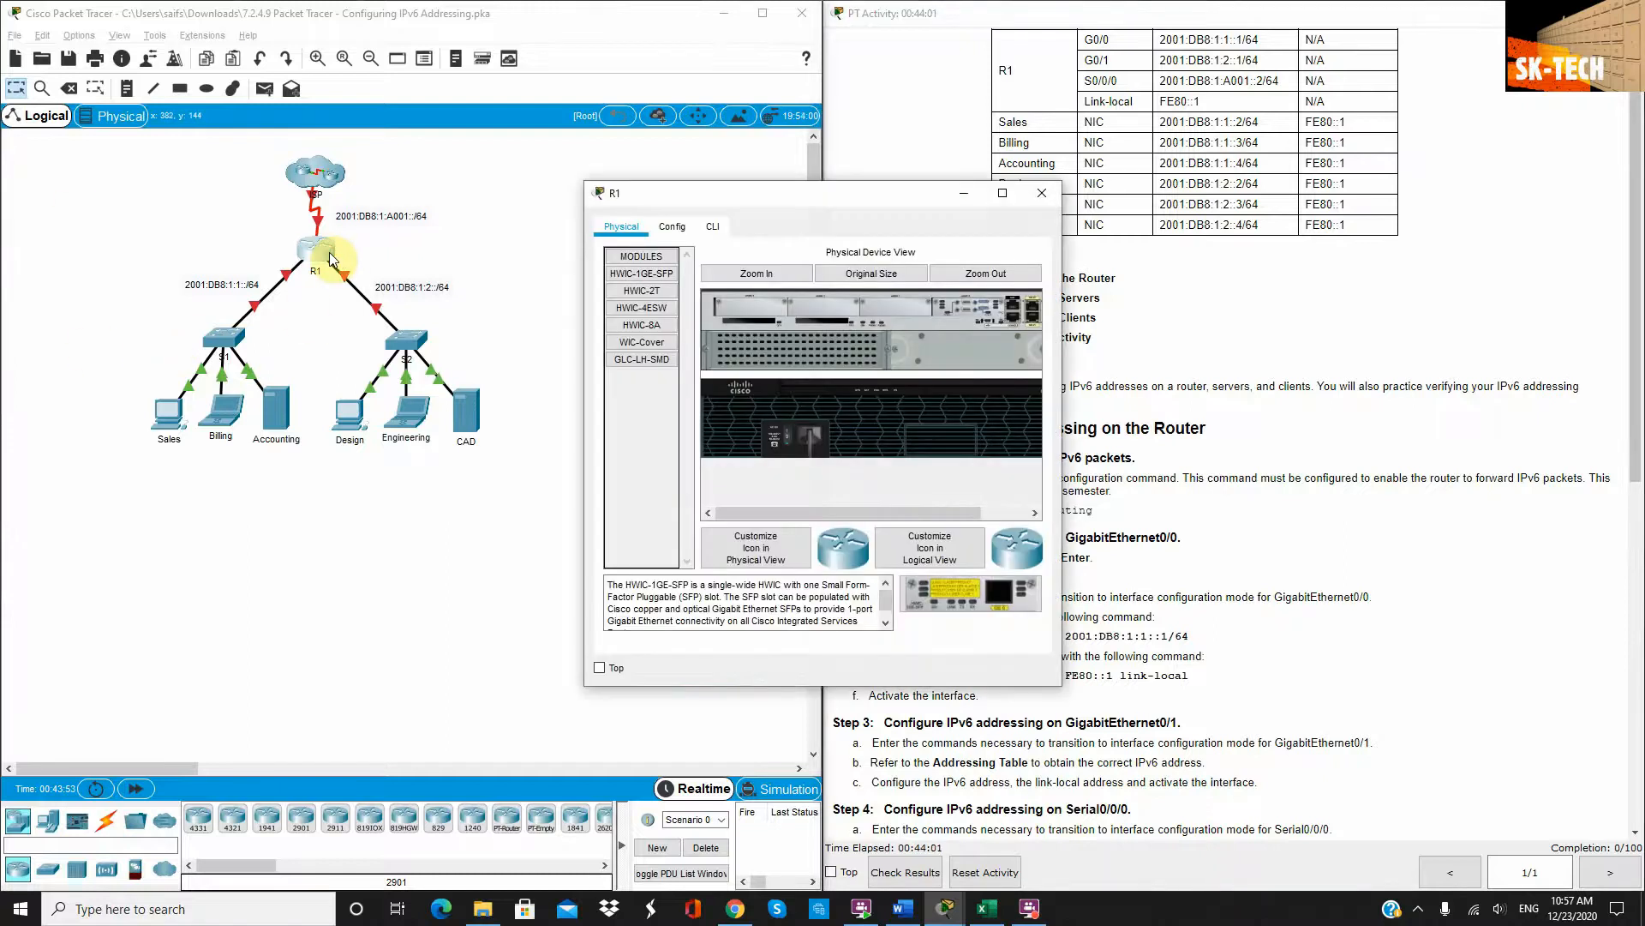
left_click(715, 226)
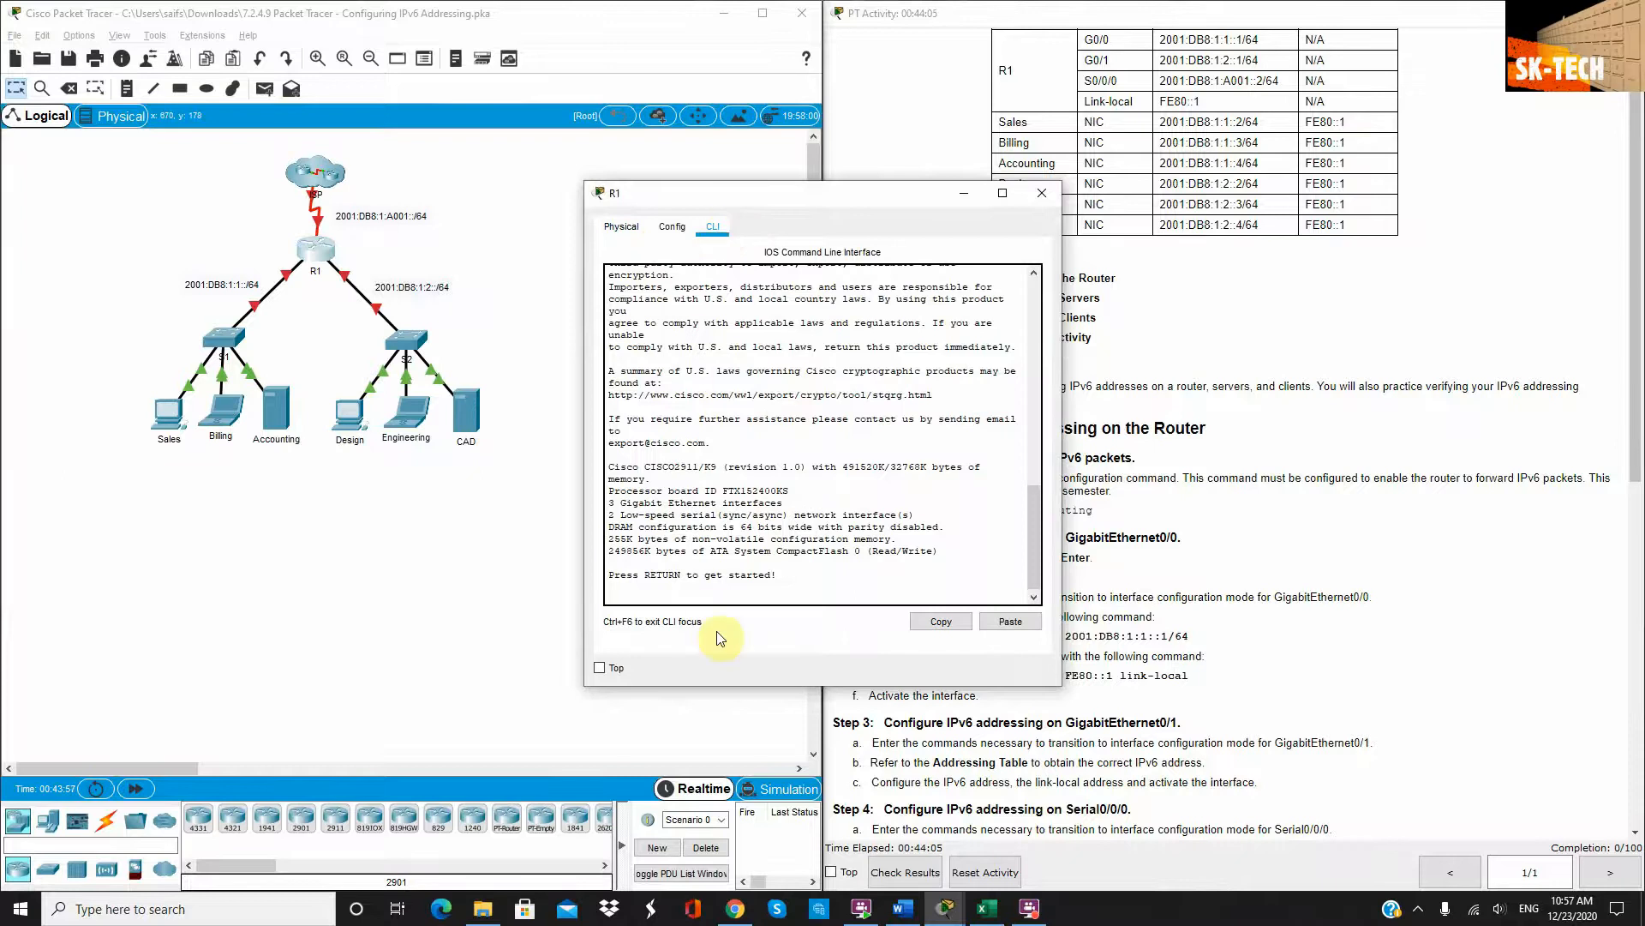
key("Return")
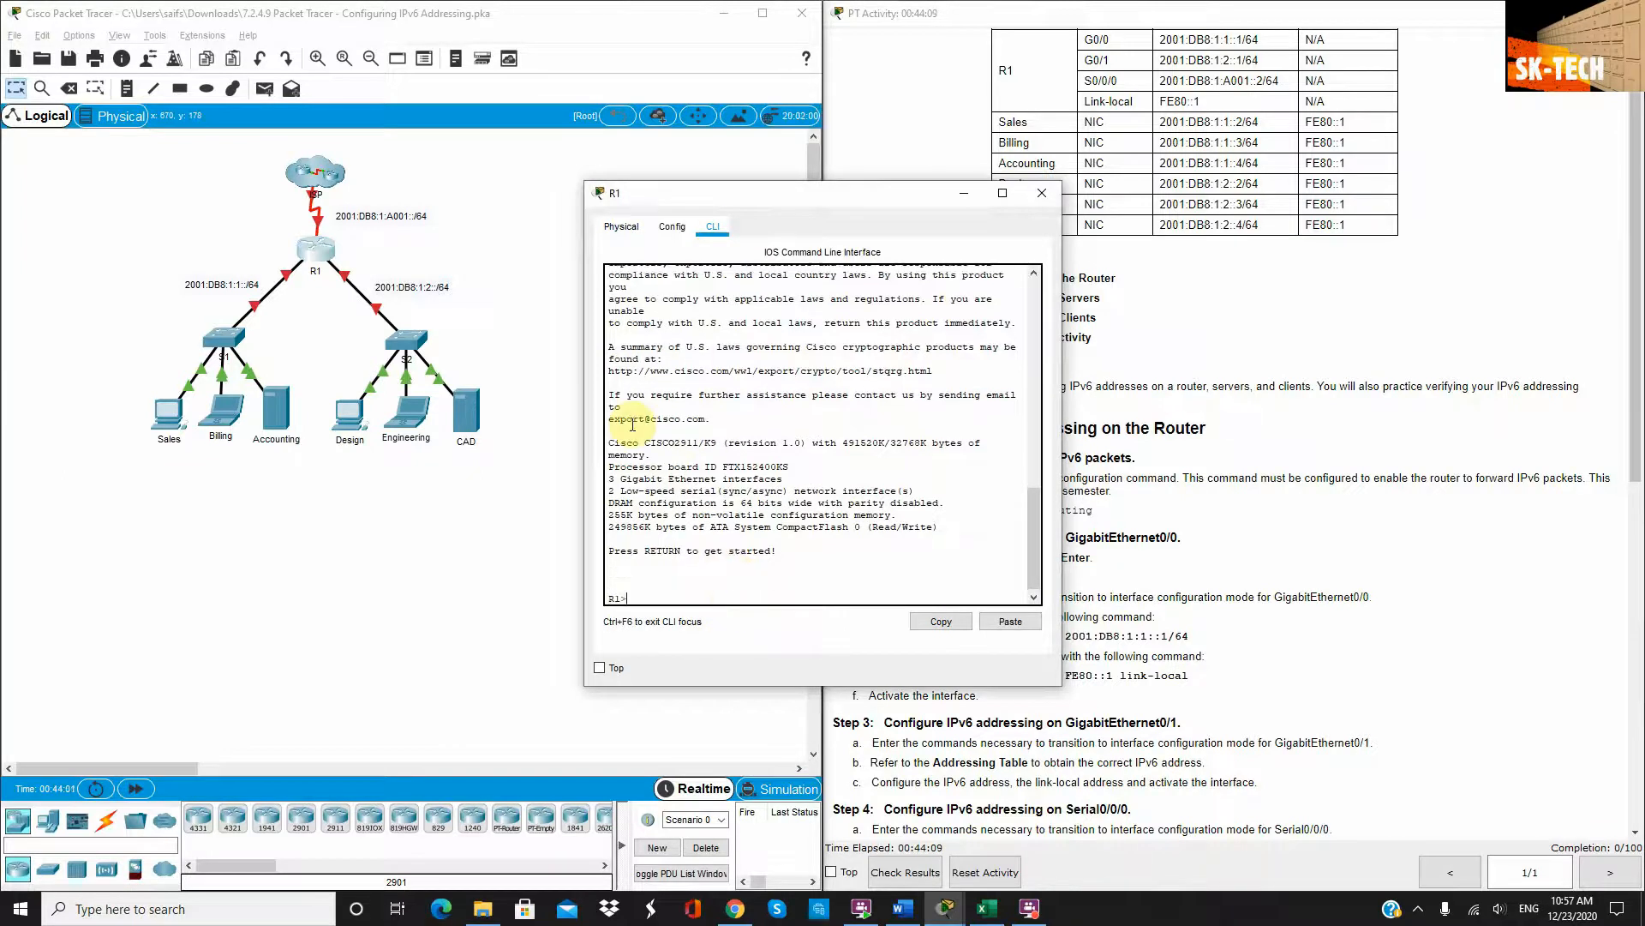
type("en")
key("Return")
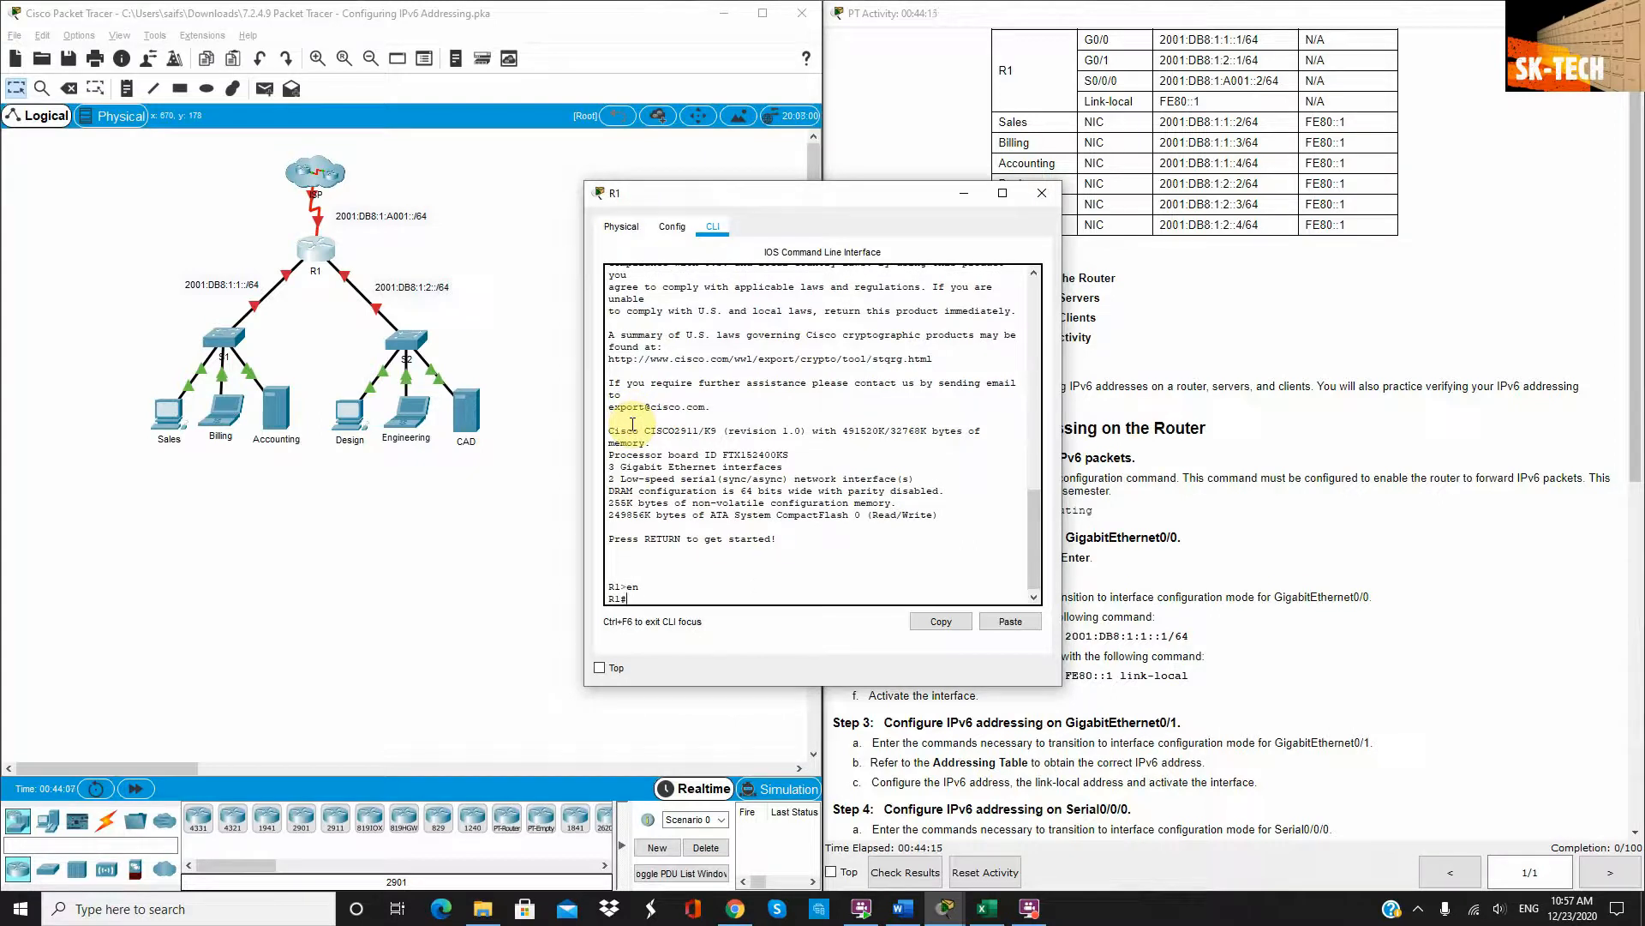
type("conf t")
key("Return")
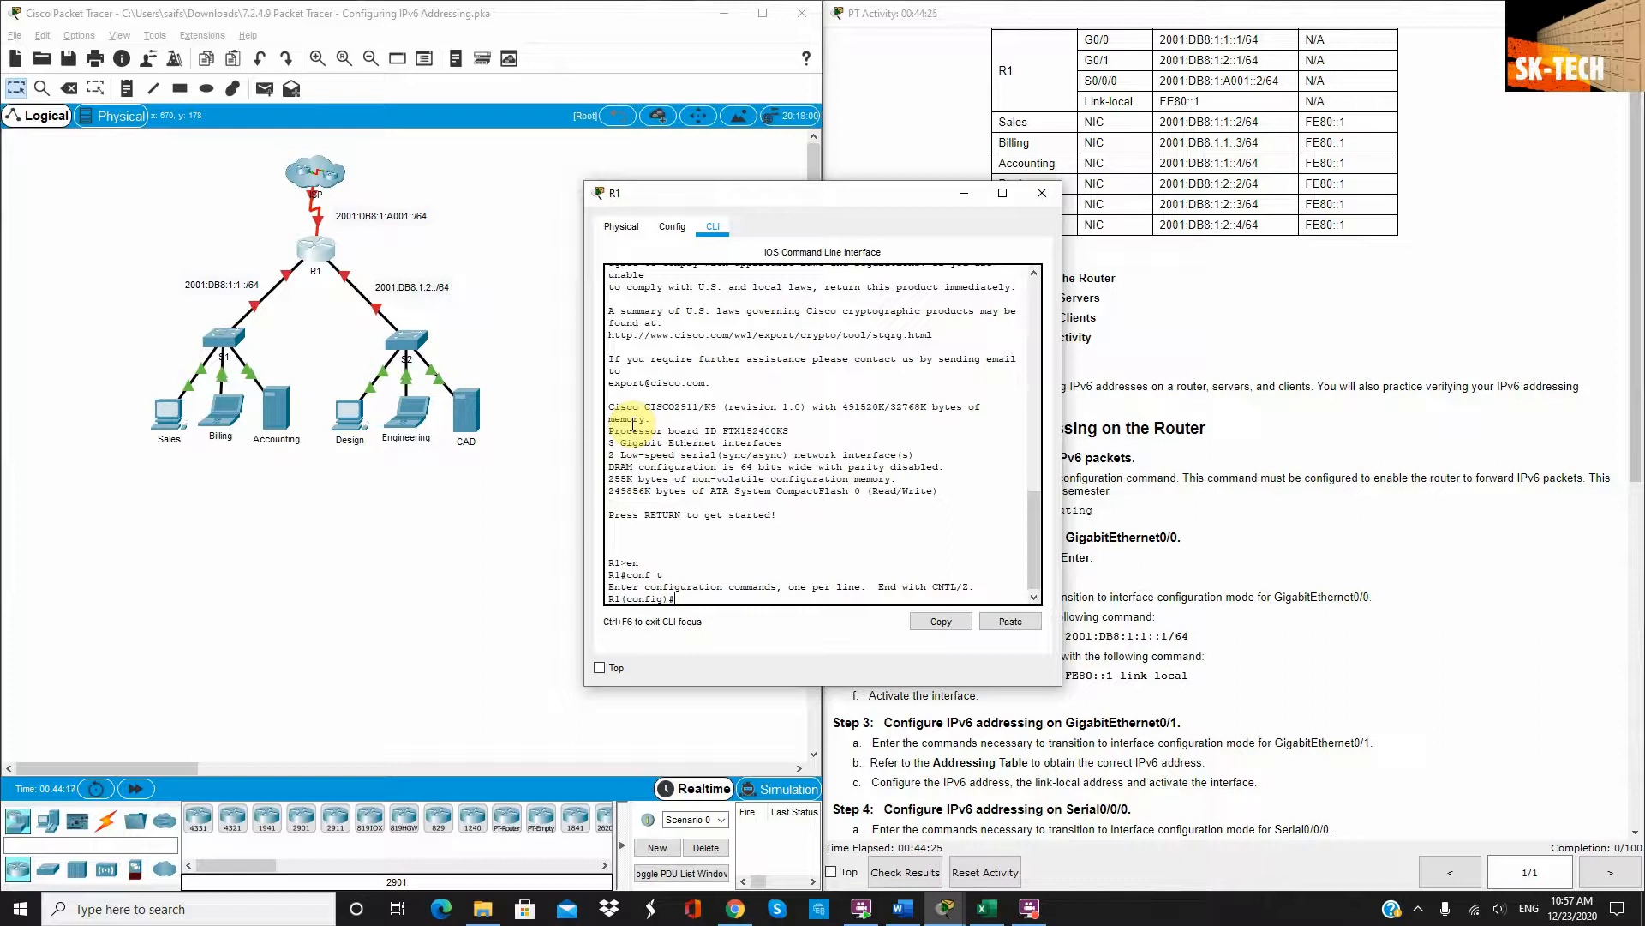
Enable IPv6 packet forwarding on R1 with the ipv6 unicast-routing command
left_click_drag(794, 196, 543, 182)
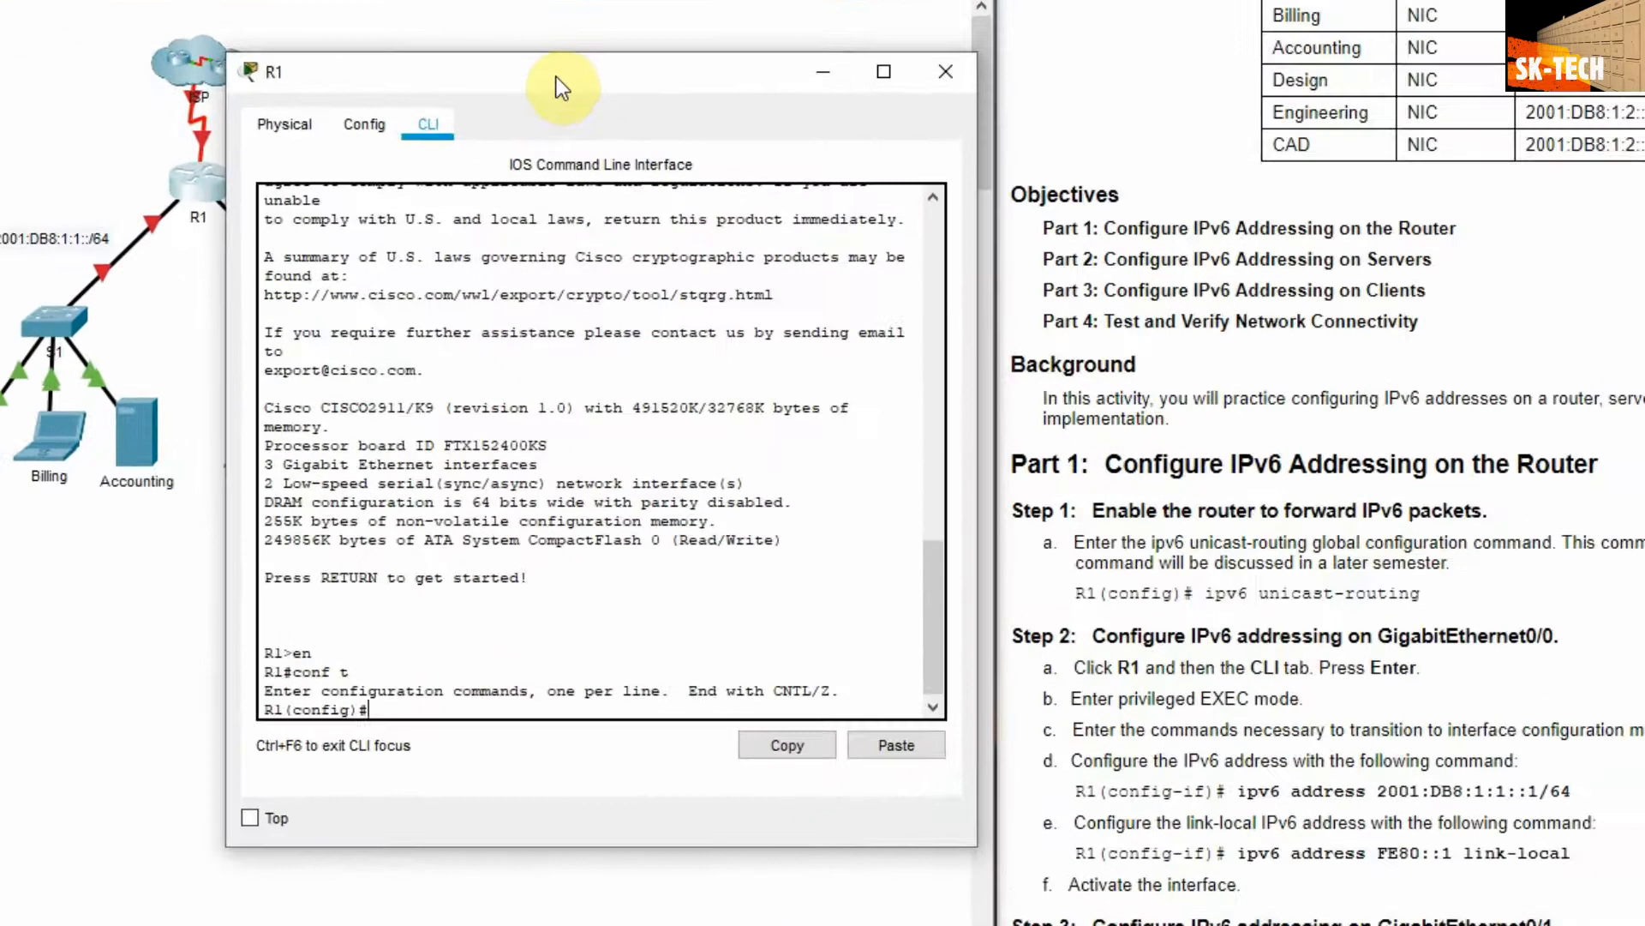
type("ipv6 uni")
key("Tab")
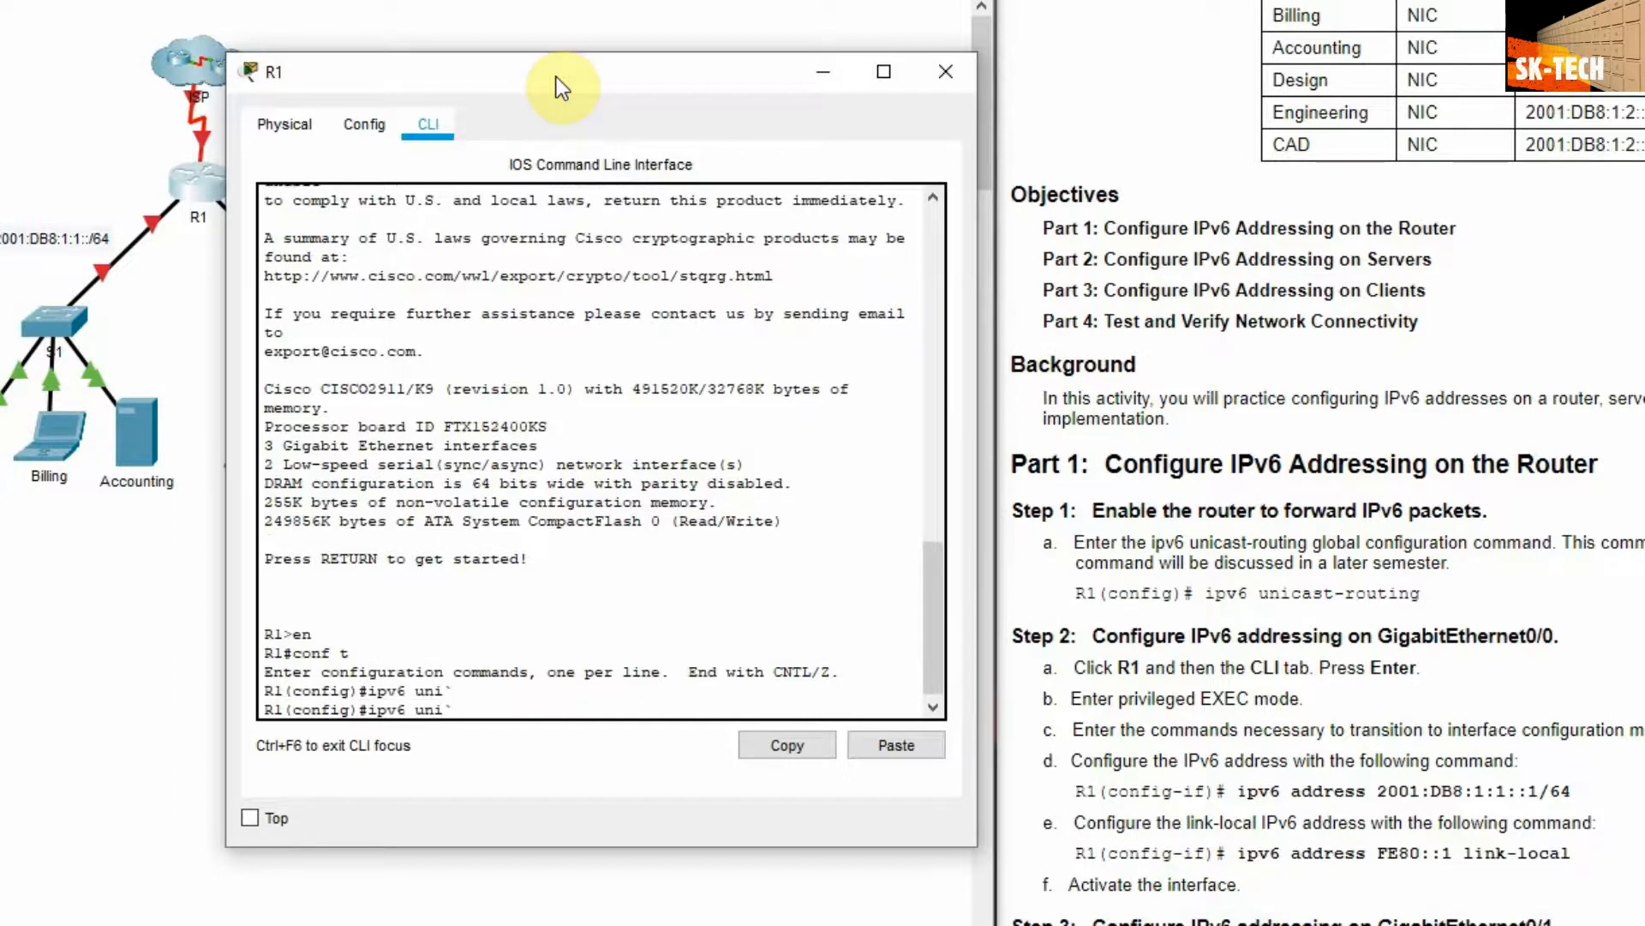
key("Tab")
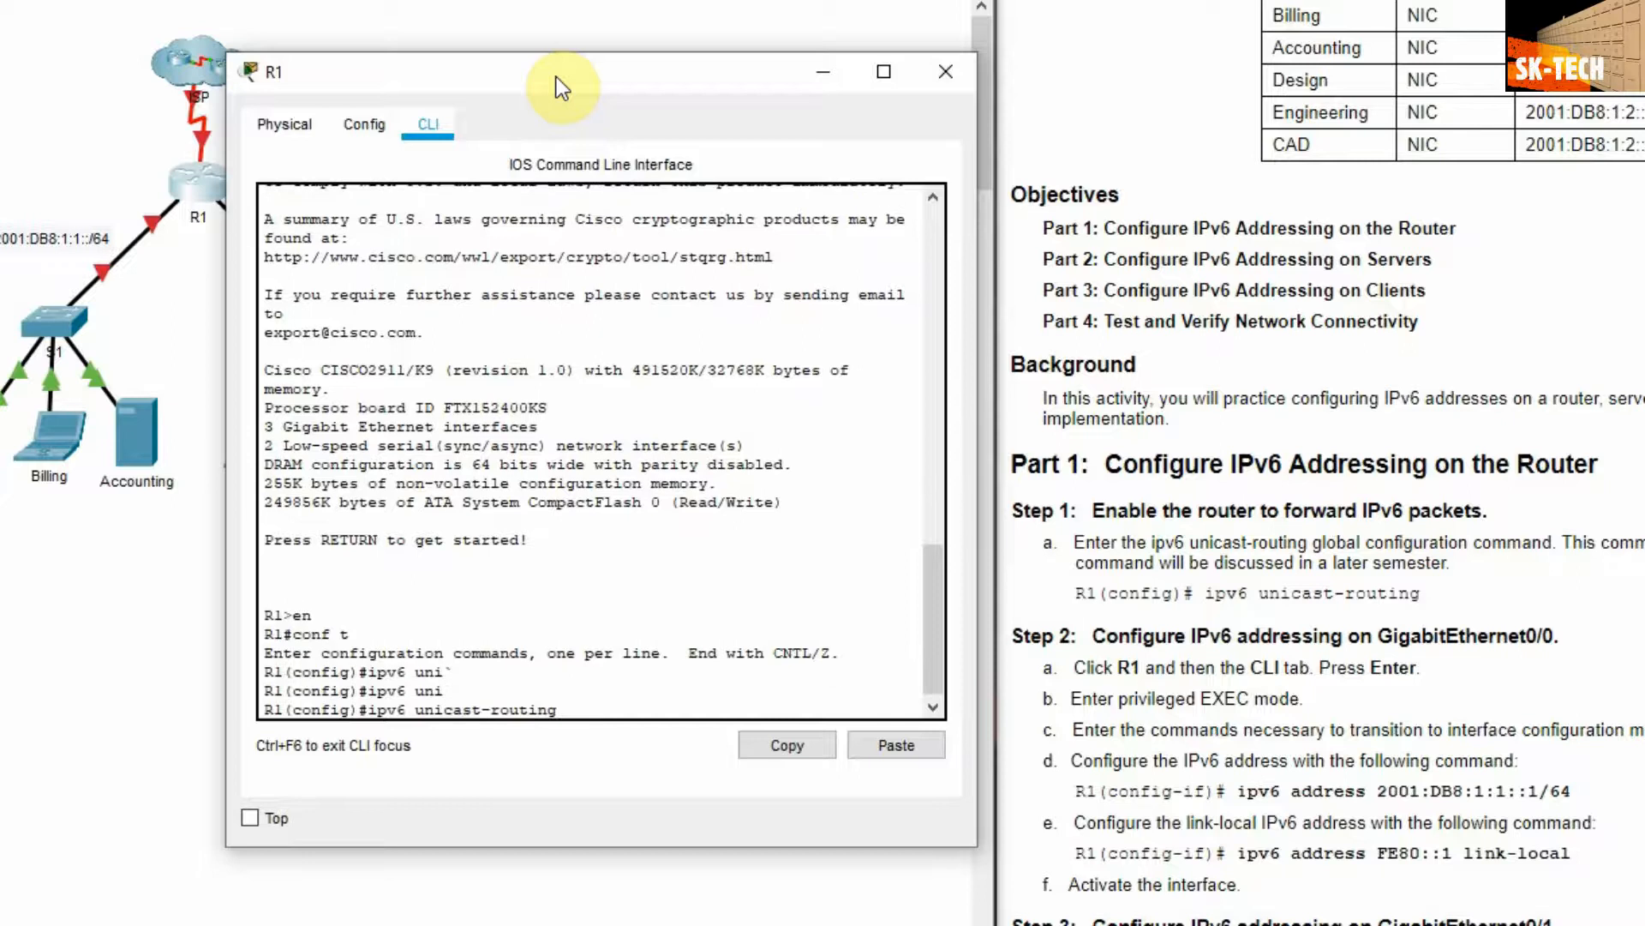
key("Return")
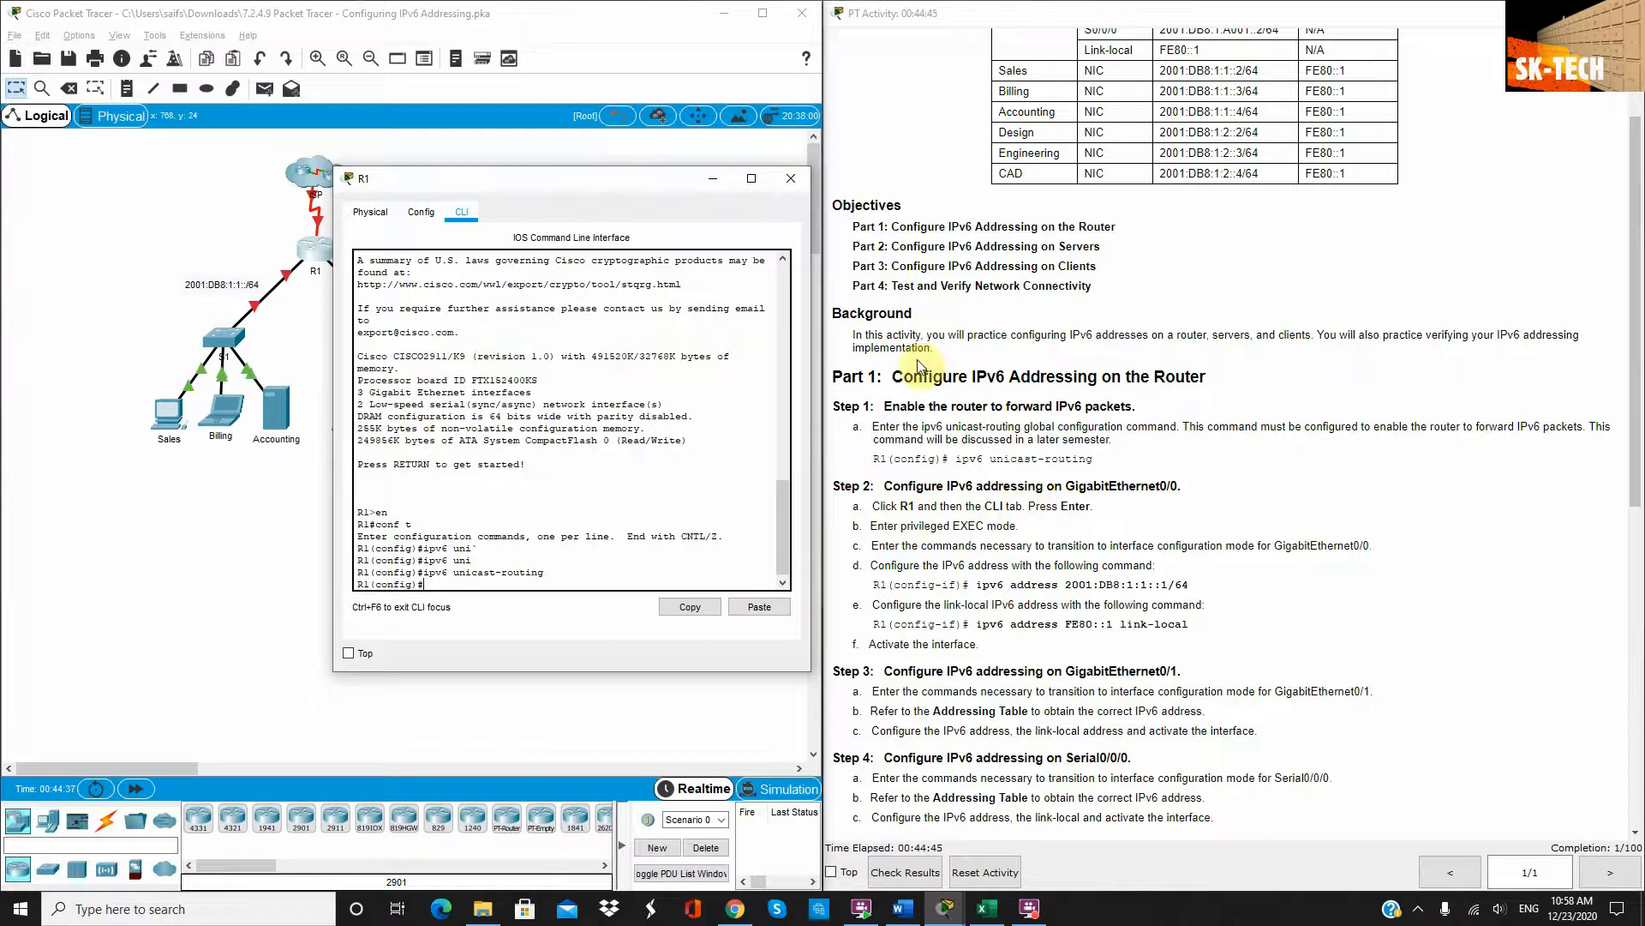
Enter interface configuration mode for g0/0 on R1, keeping the addressing table in view
left_click_drag(411, 185, 634, 197)
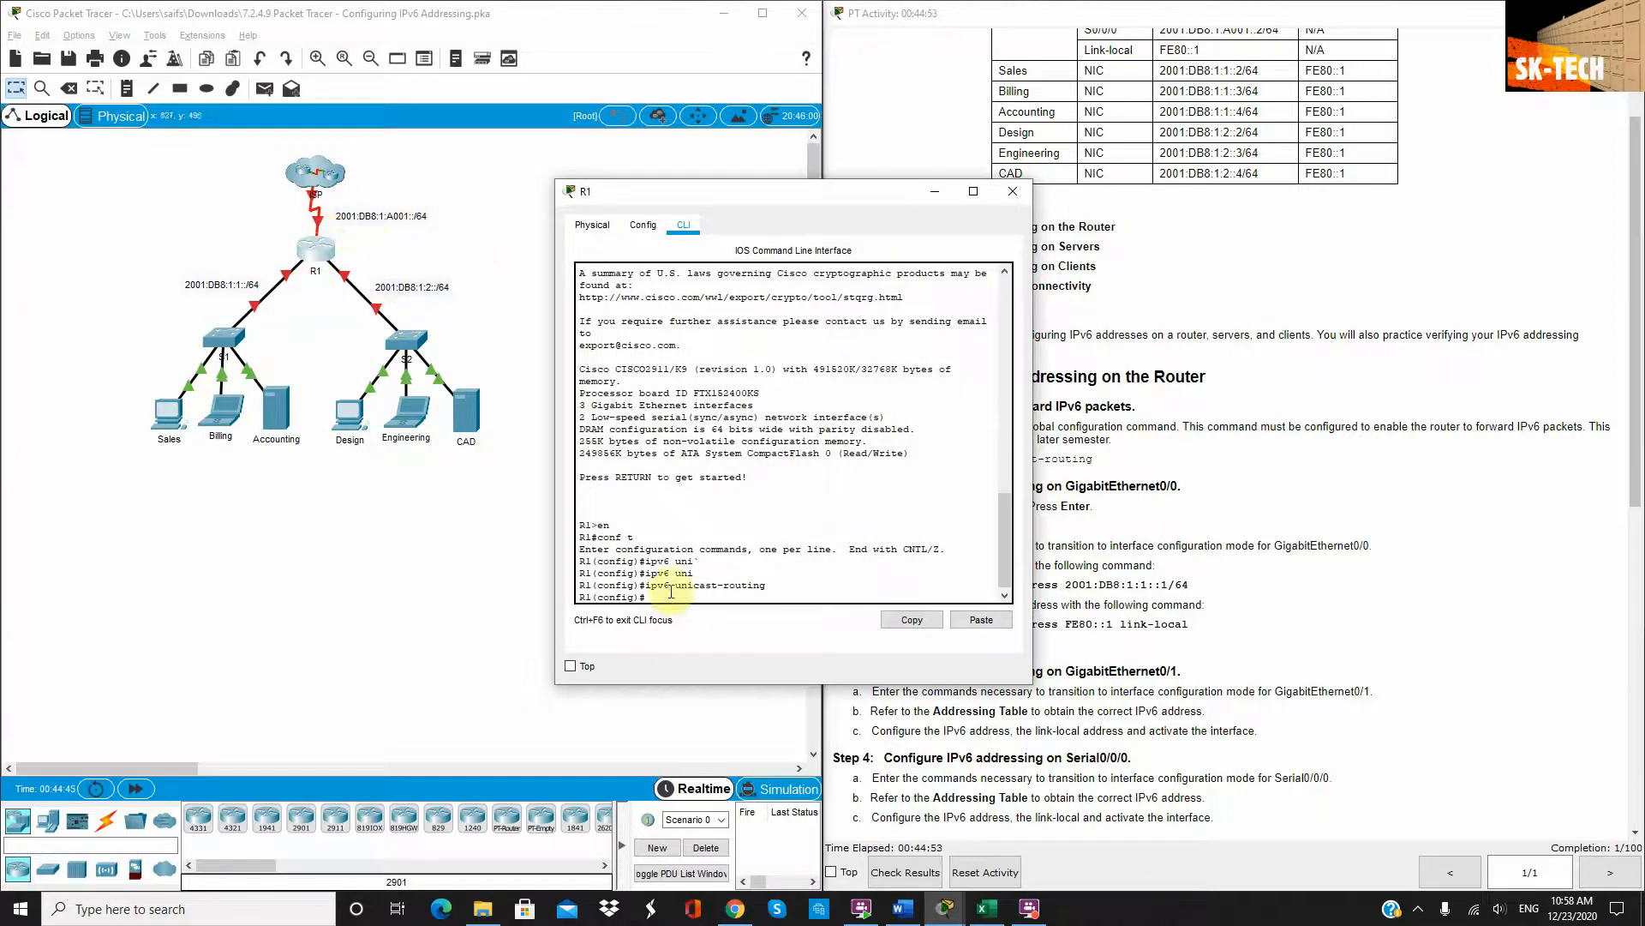
left_click_drag(677, 195, 499, 203)
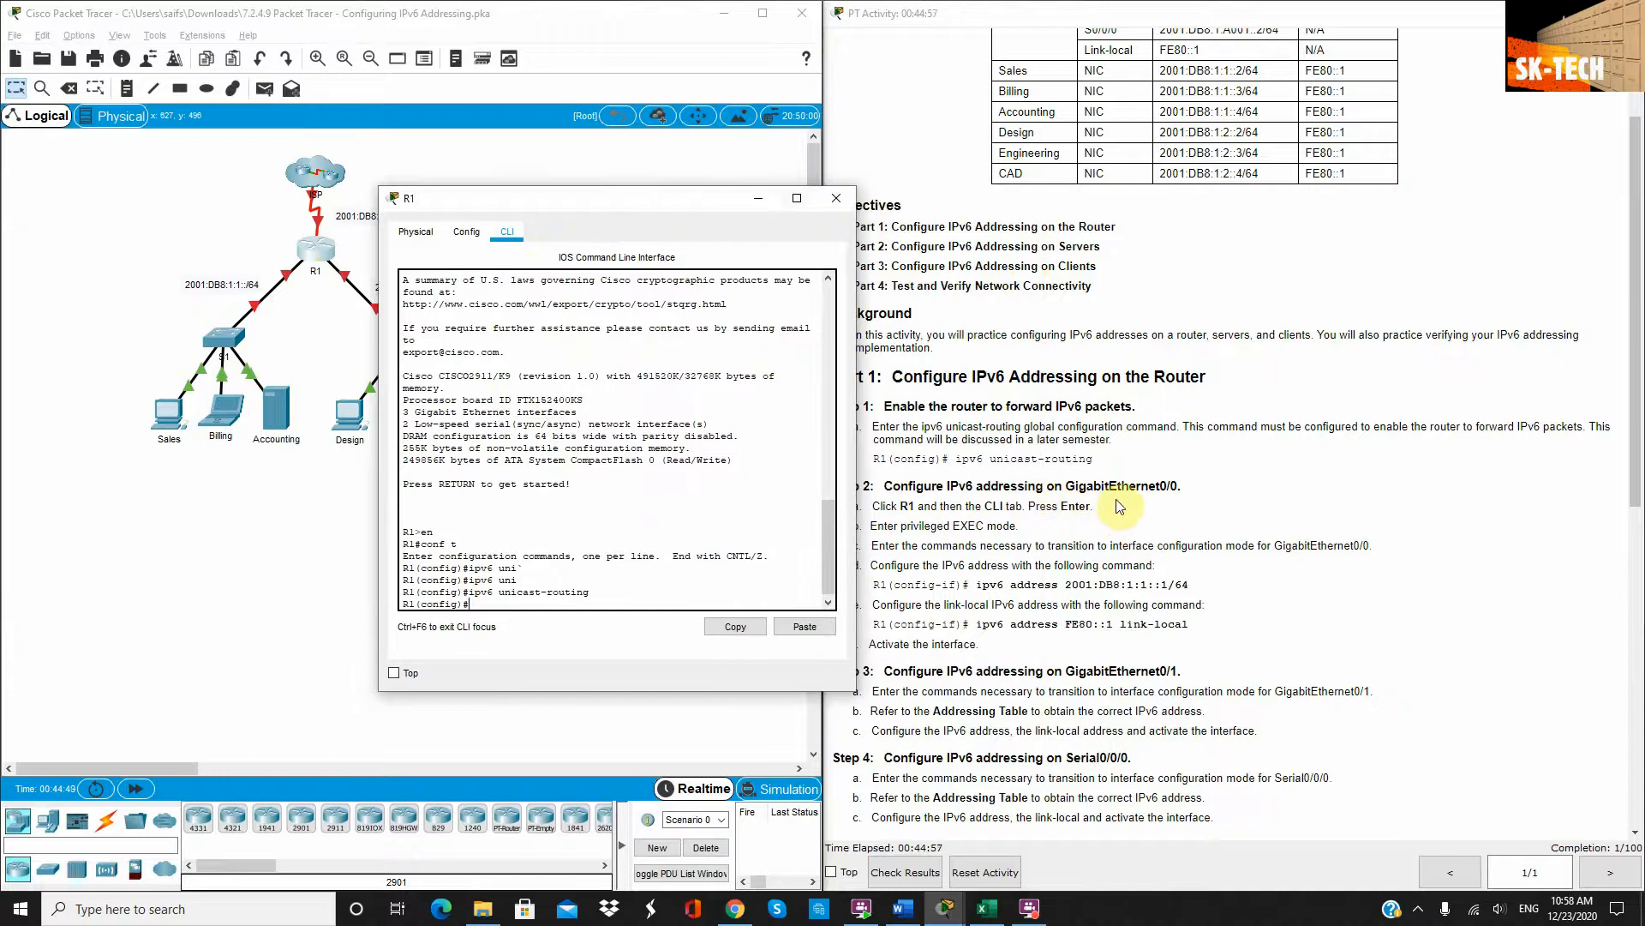
scroll(1185, 370, "up", 3)
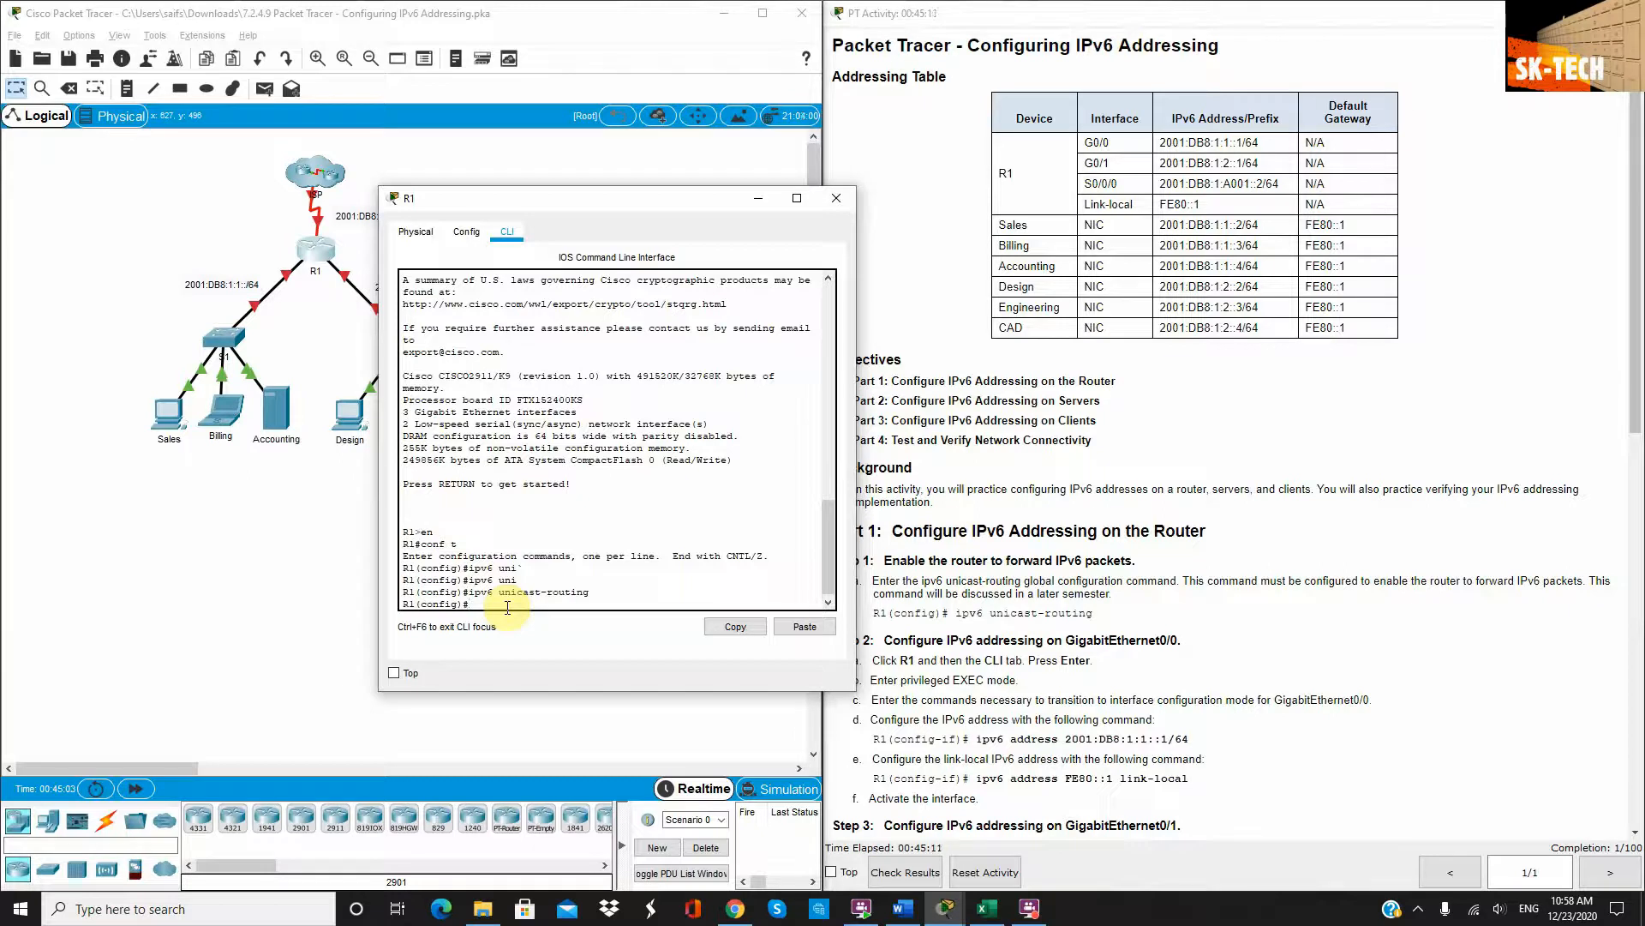
type("interface")
key("Tab")
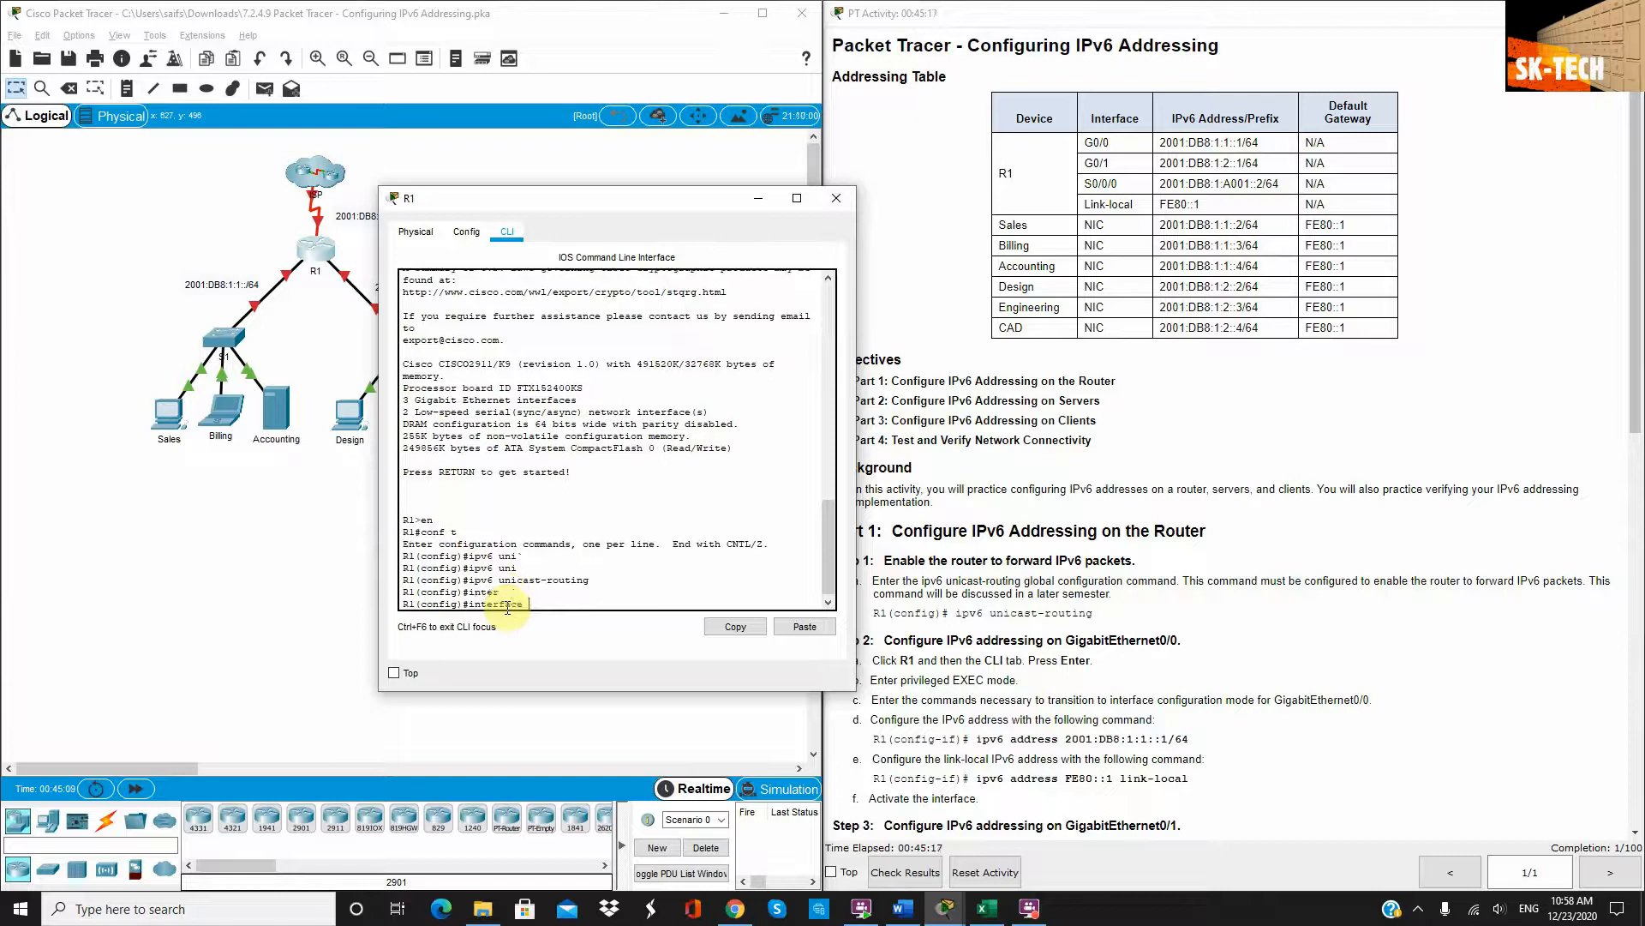
type("g0/0")
key("Return")
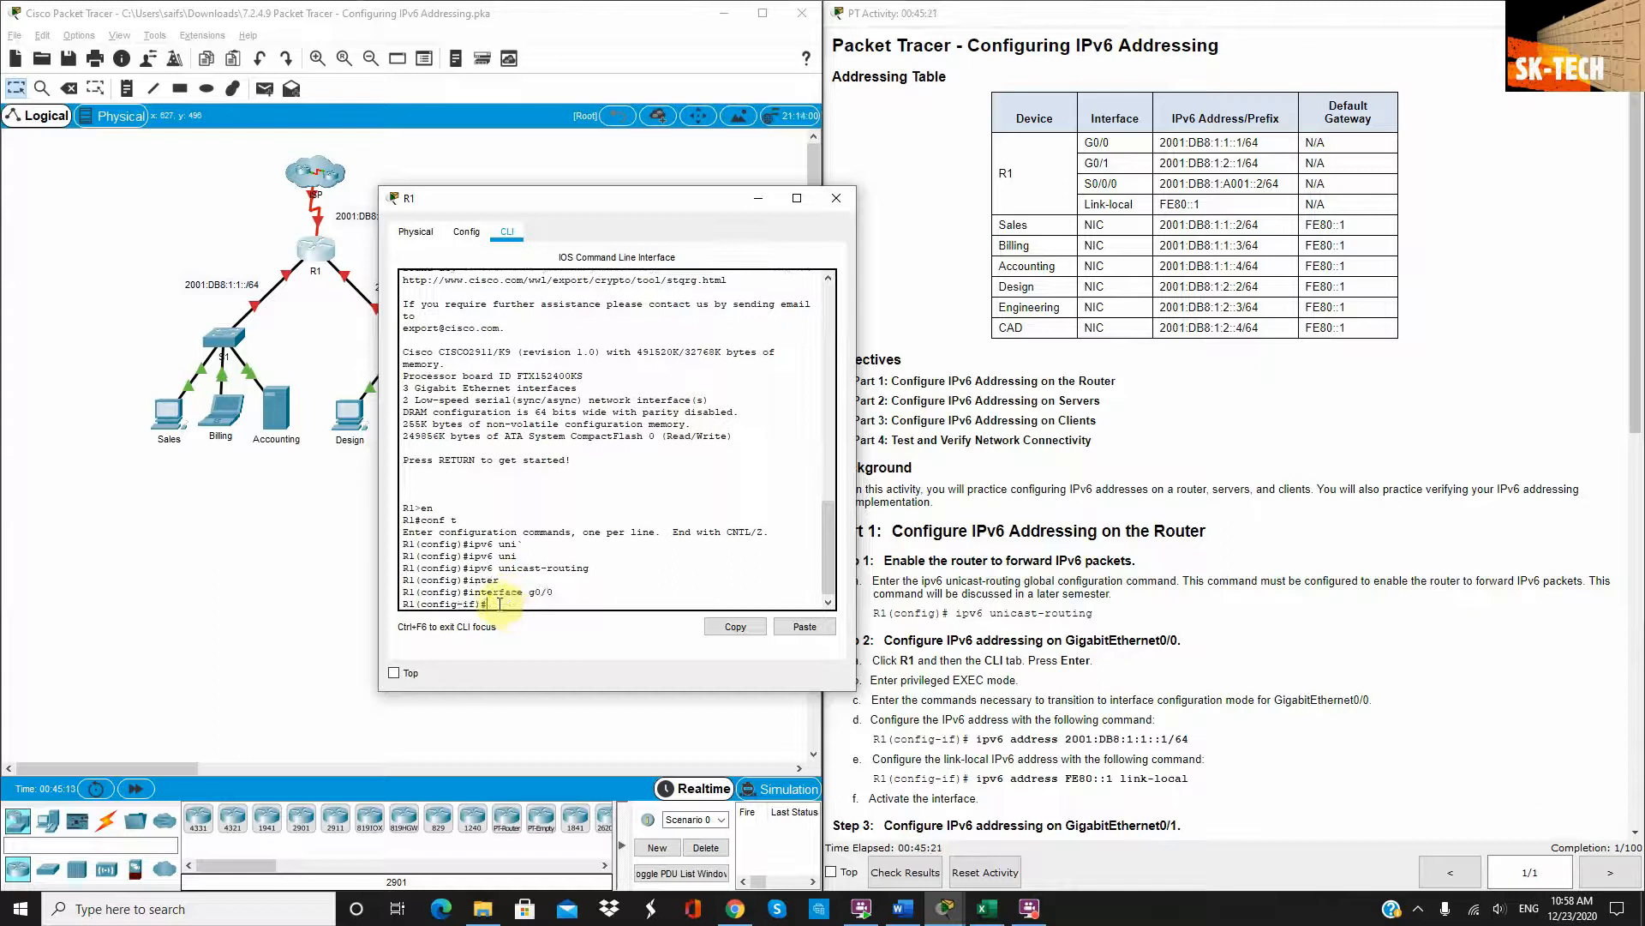
mouse_move(482, 605)
left_mouse_down()
mouse_move(416, 603)
mouse_move(488, 605)
left_mouse_up()
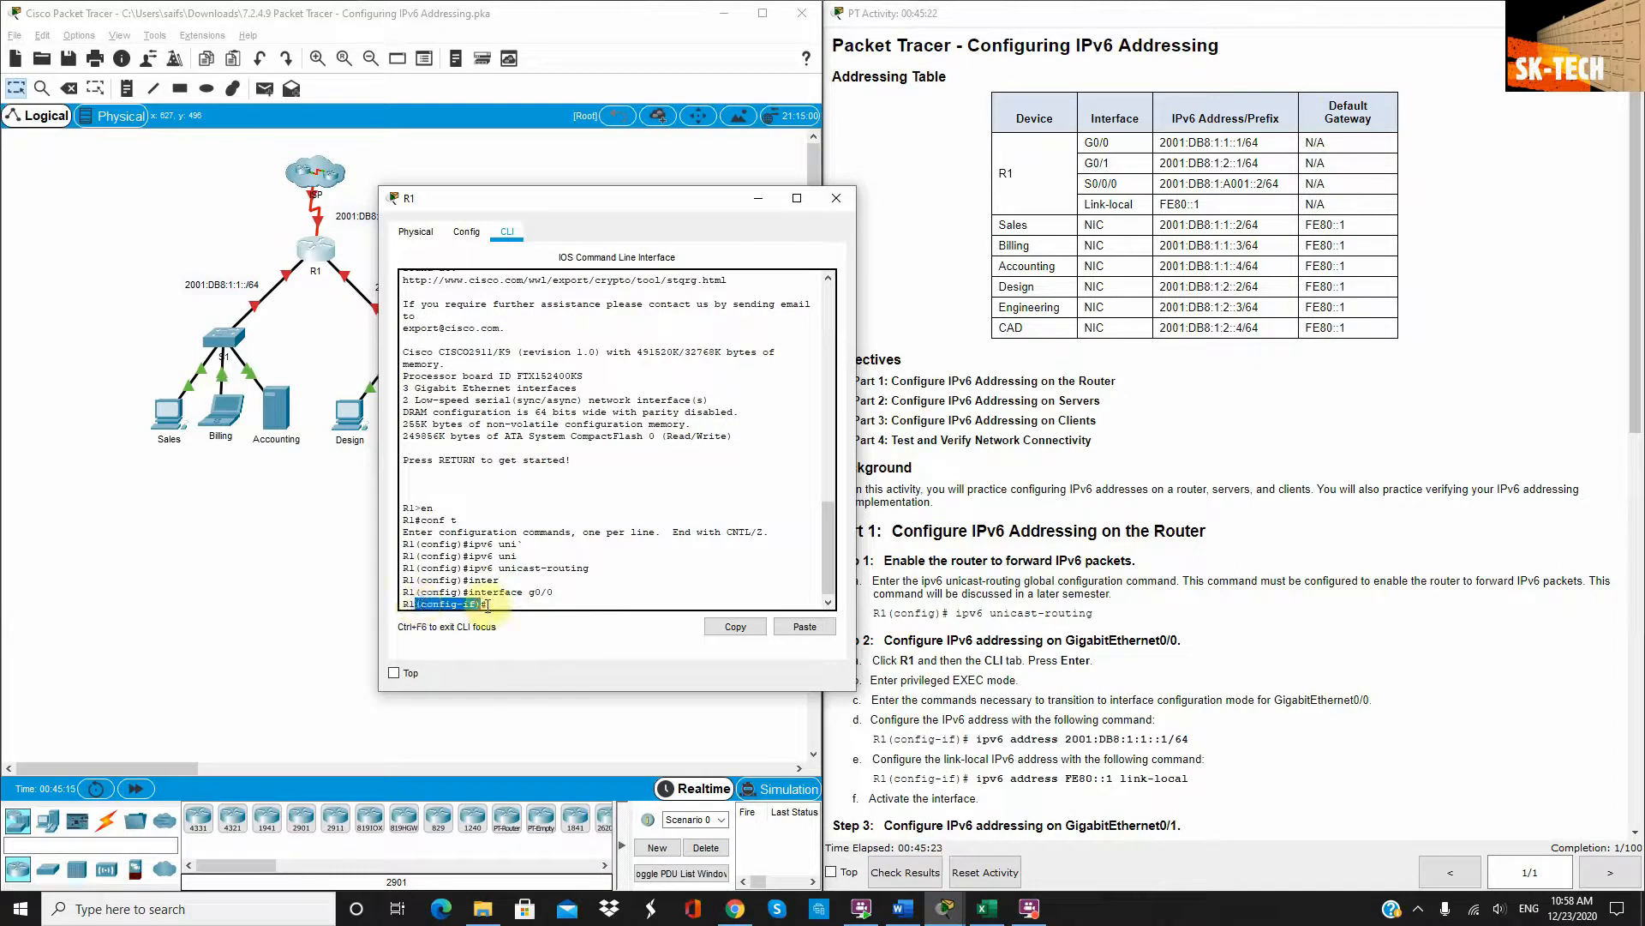
left_click(488, 605)
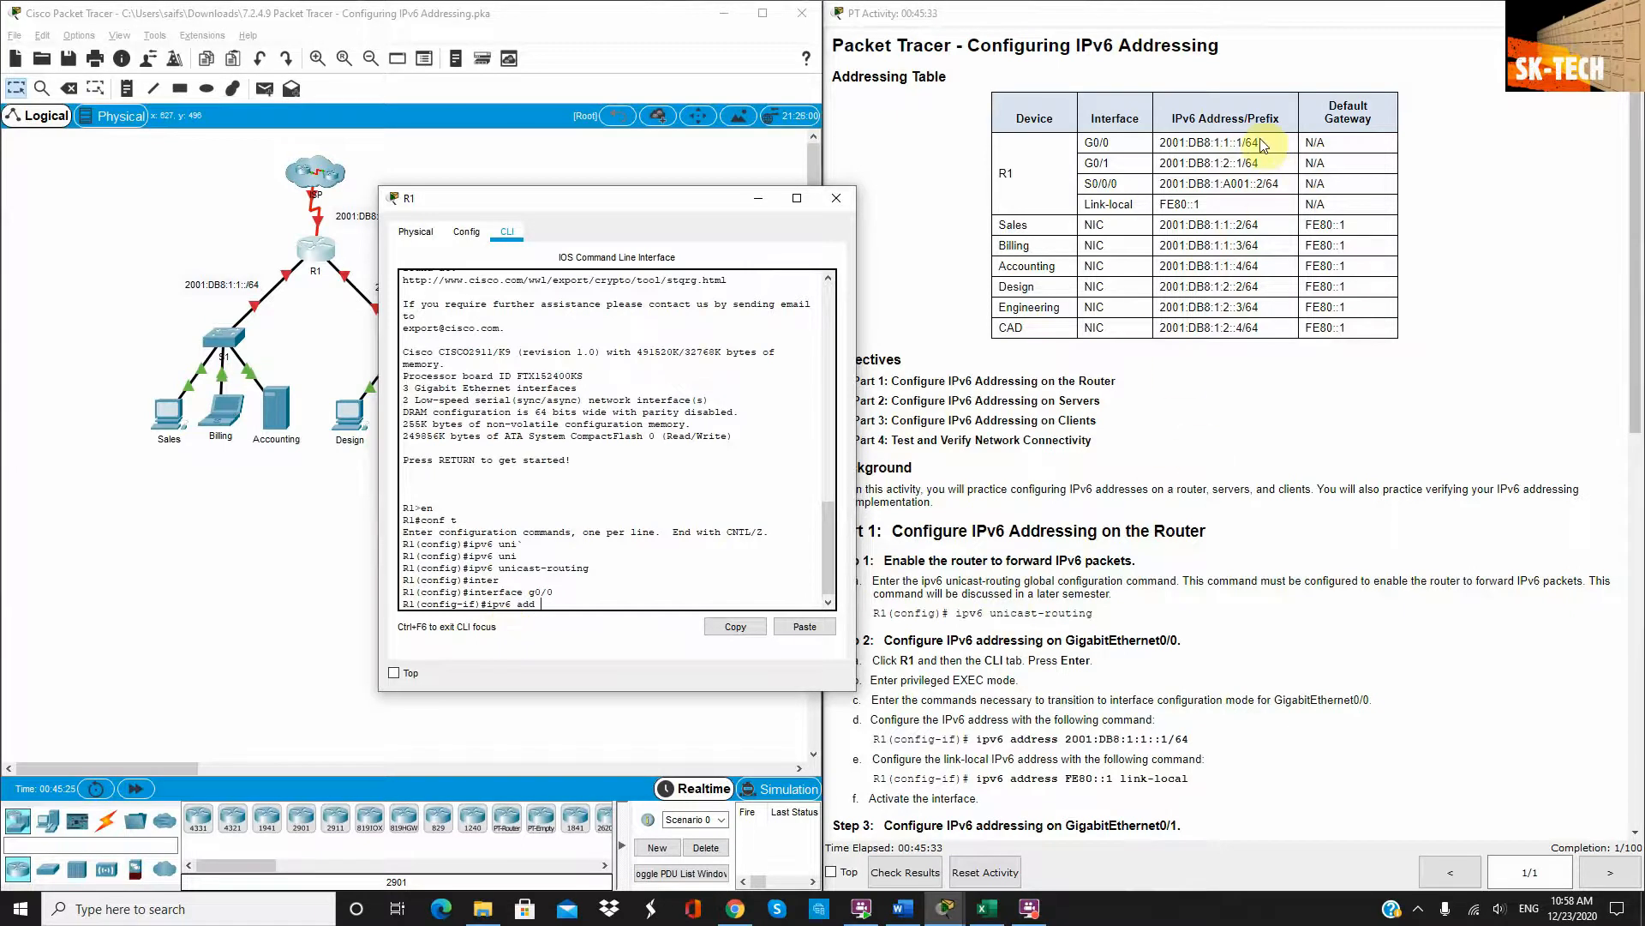
Assign the IPv6 address 2001:DB8:1:1::1/64 to R1's g0/0, copying it from the addressing table
left_click_drag(1259, 142, 1163, 144)
key("ctrl+c")
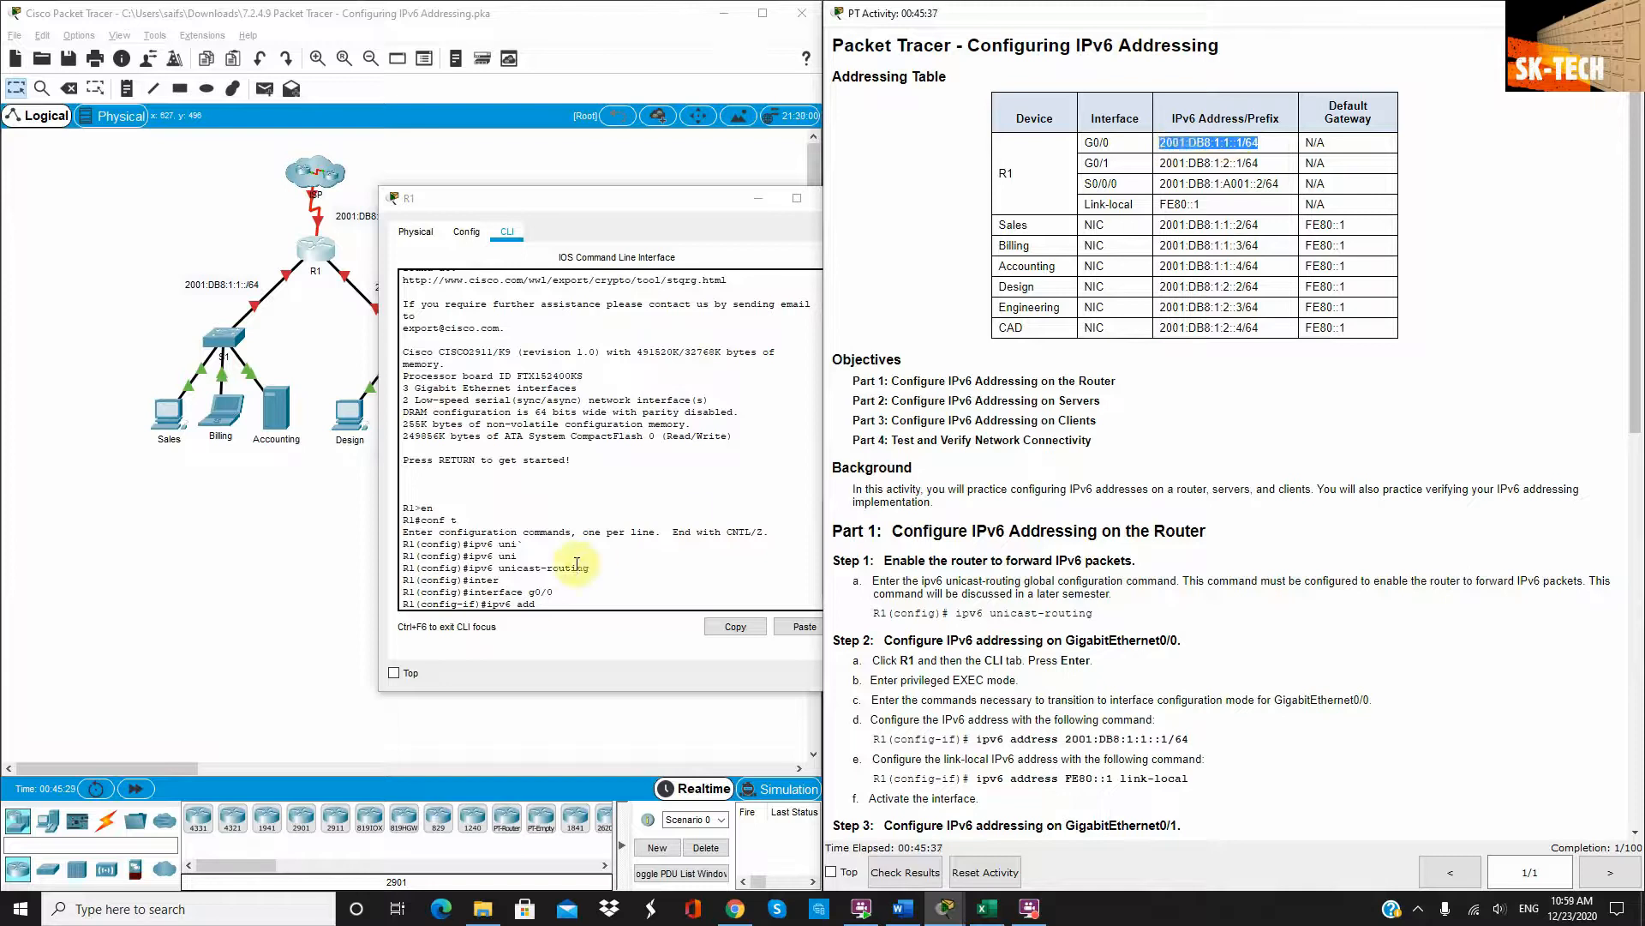
left_click(549, 606)
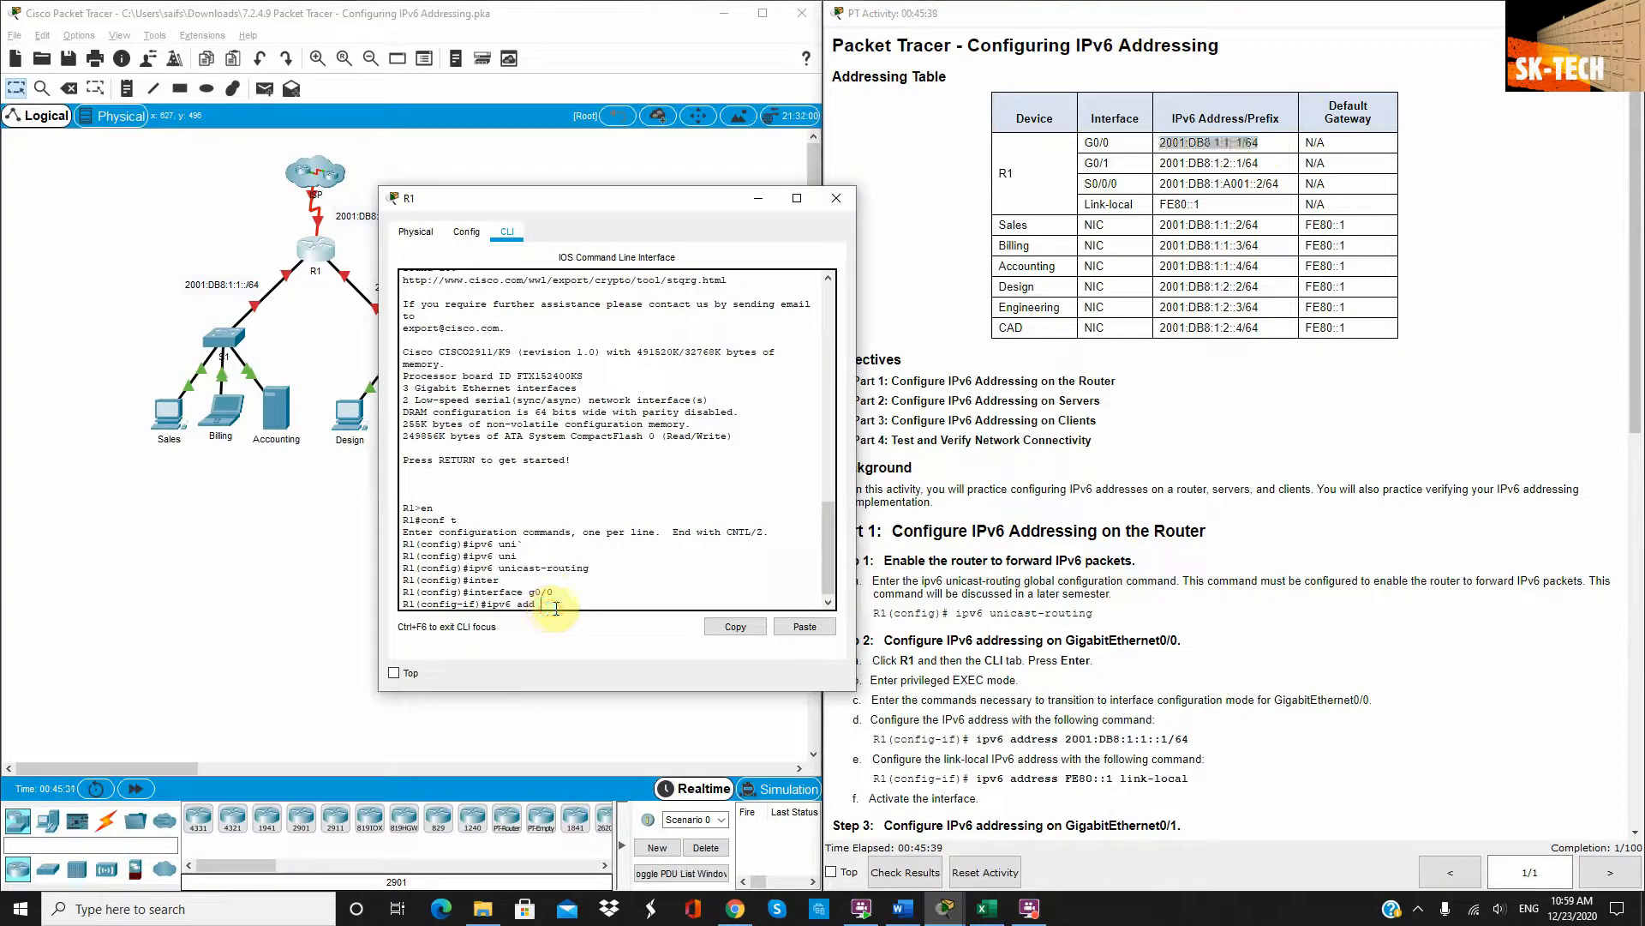
left_click(810, 628)
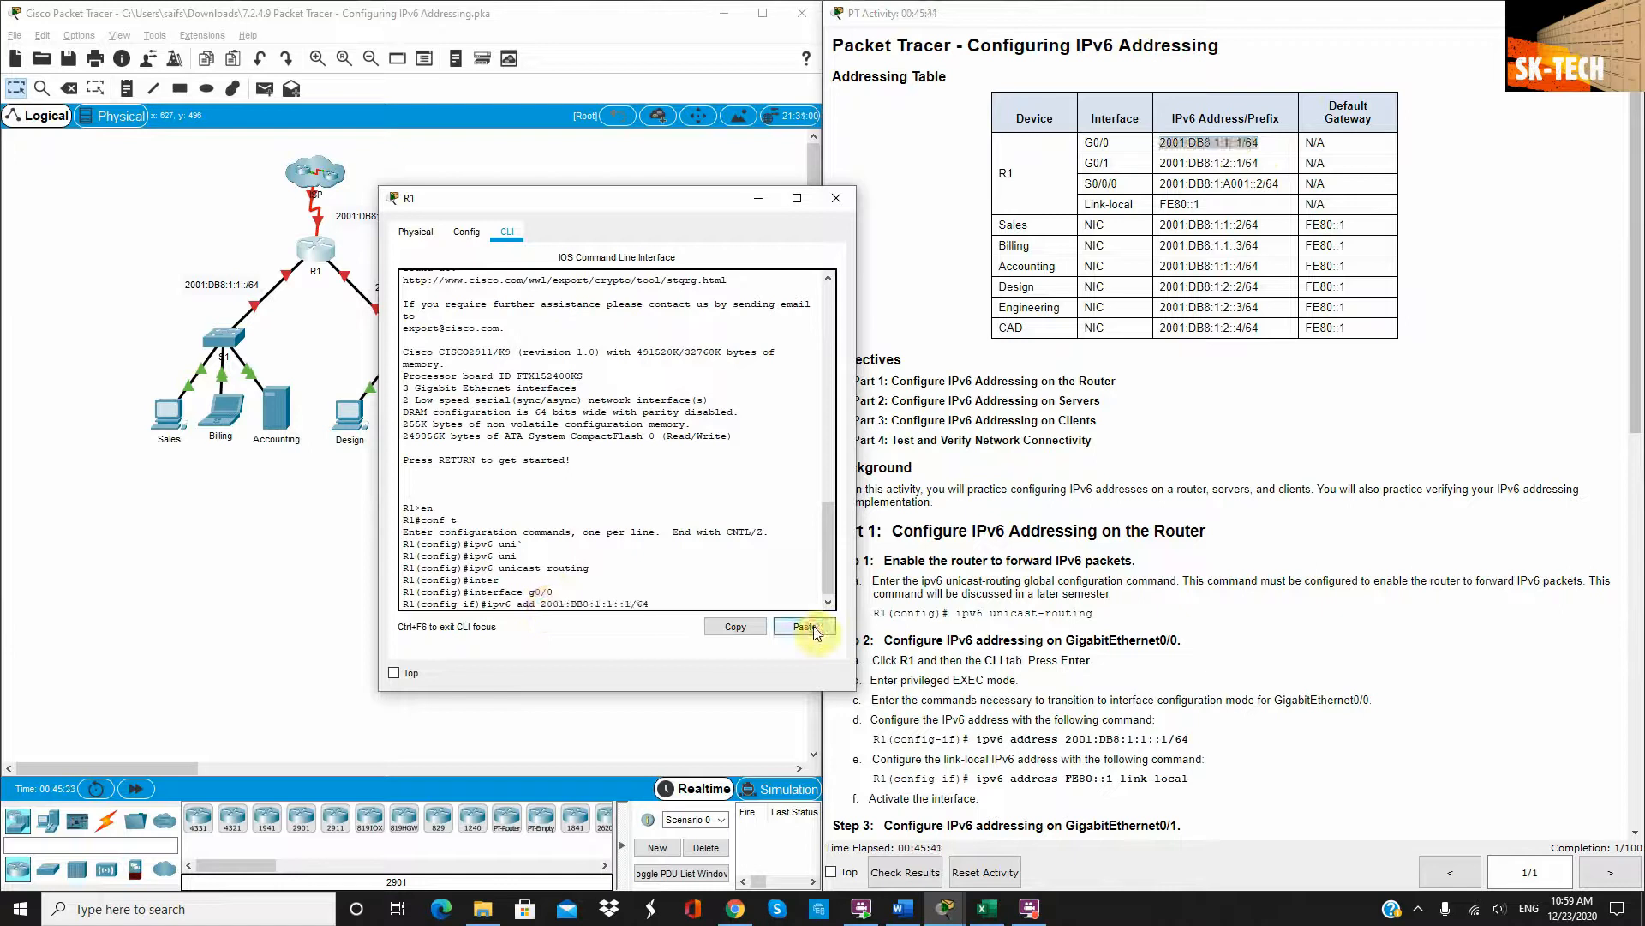
key("Return")
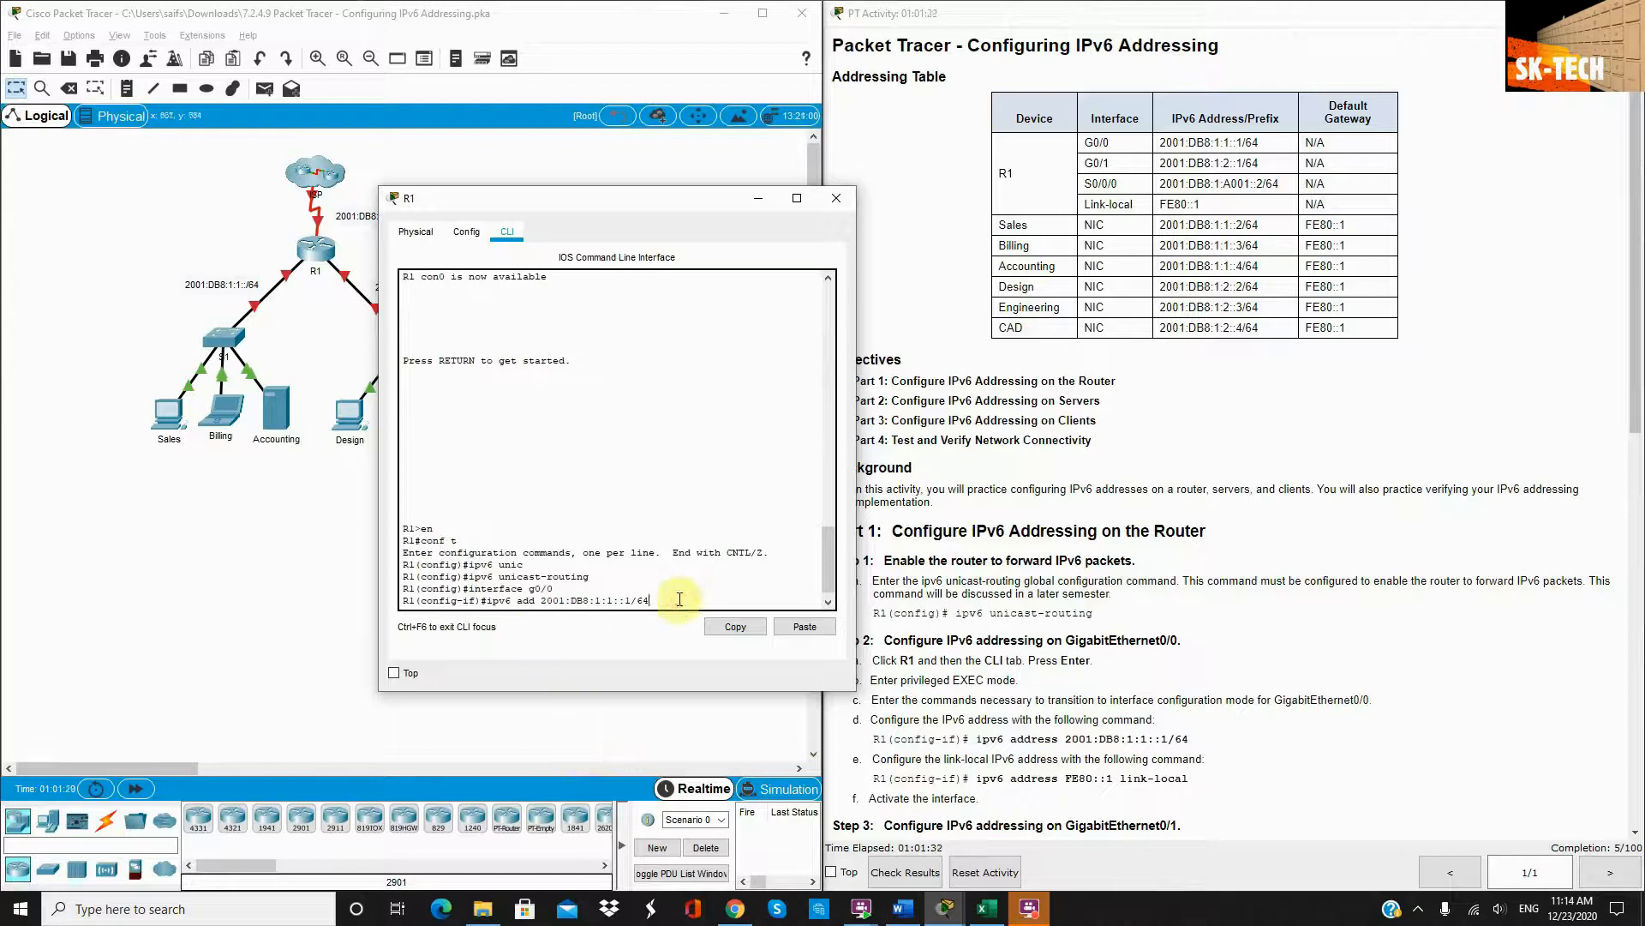
key("Return")
key("Return")
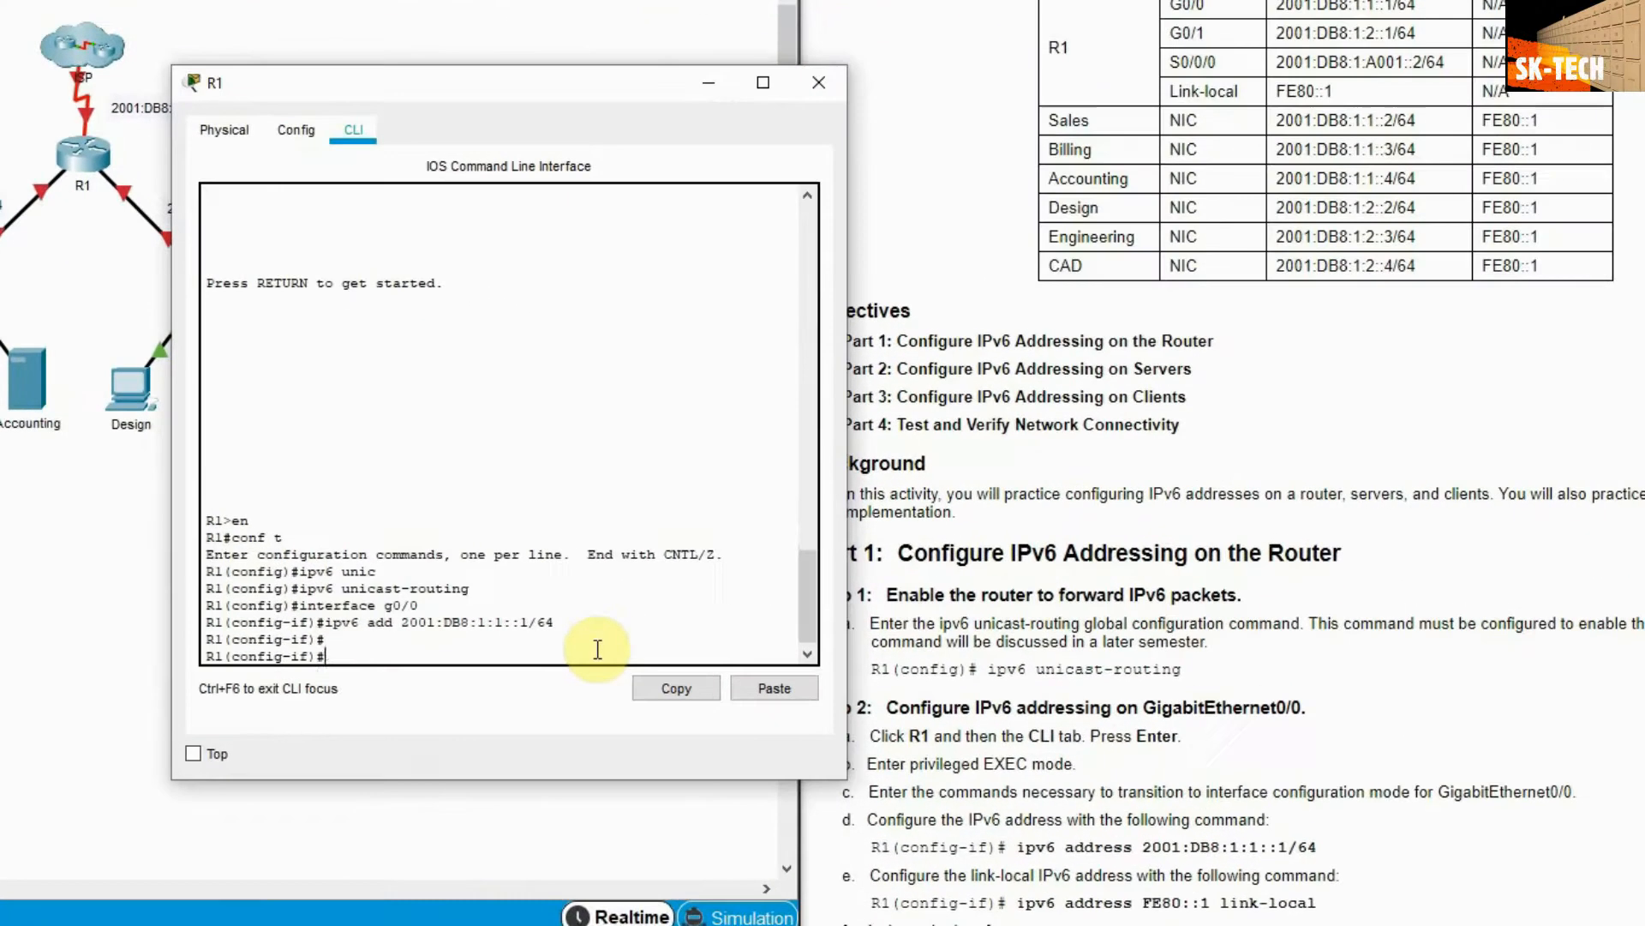
Set the link-local address of R1's g0/0 interface with ipv6 address fe80::1 link-local
type("ipv6 add")
type("ress ")
type("f")
type("e80")
type("::")
type("1li")
type(" lin")
key("Tab")
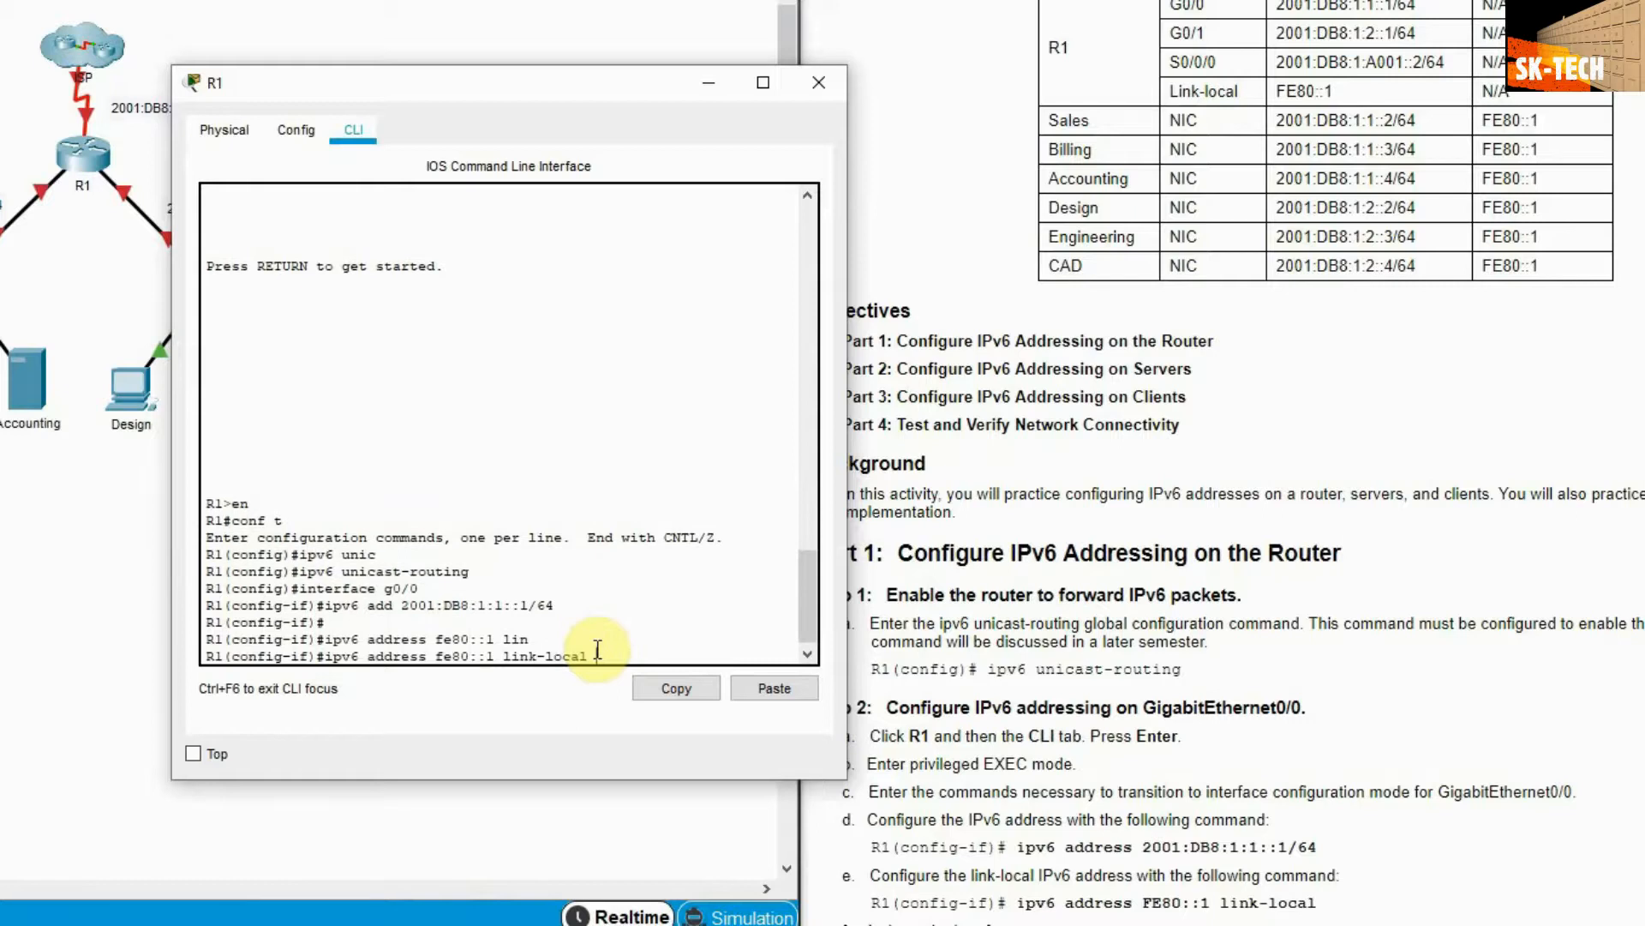
key("Return")
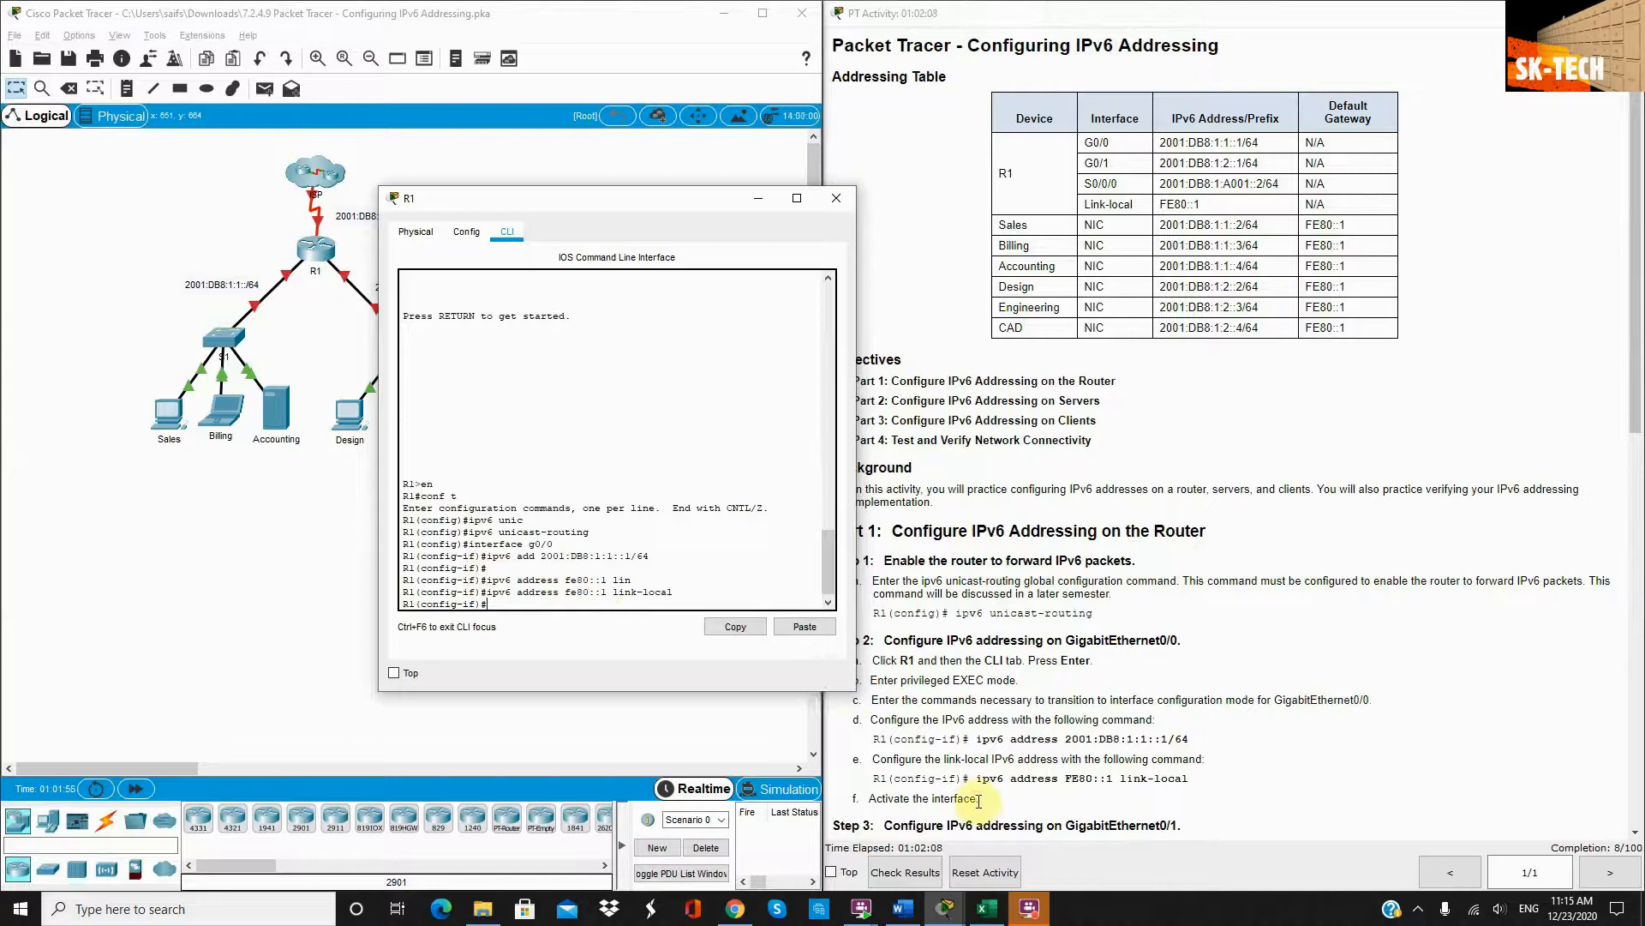
Activate R1's g0/0 interface with no shutdown and return to the interface configuration prompt
left_click_drag(977, 799, 866, 798)
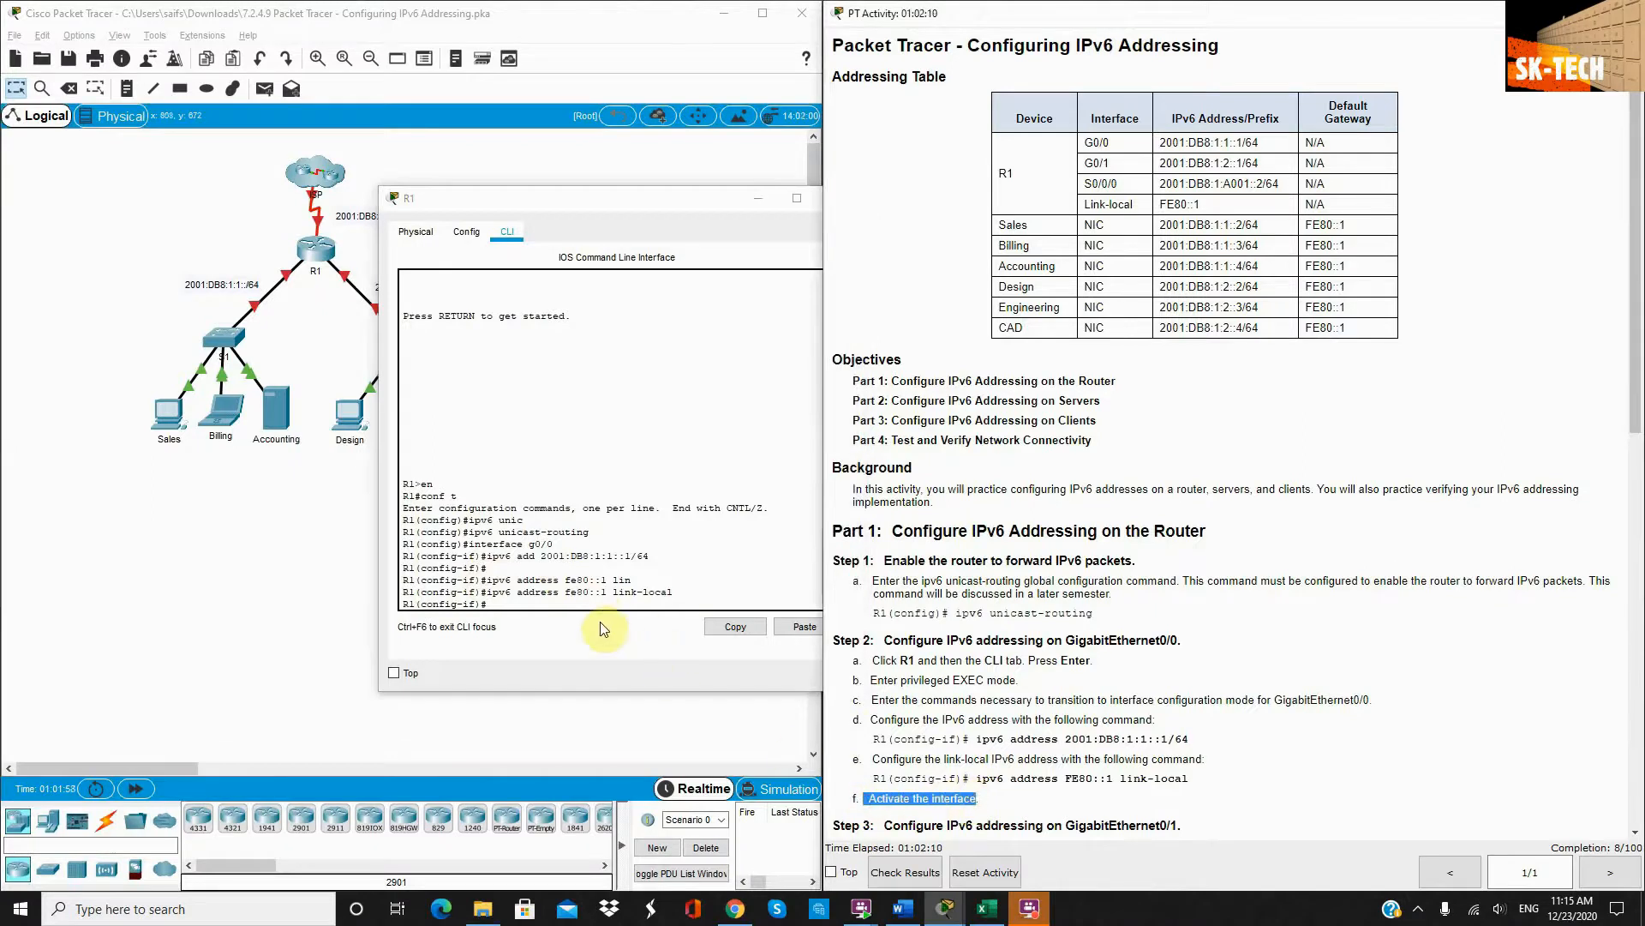
left_click(592, 594)
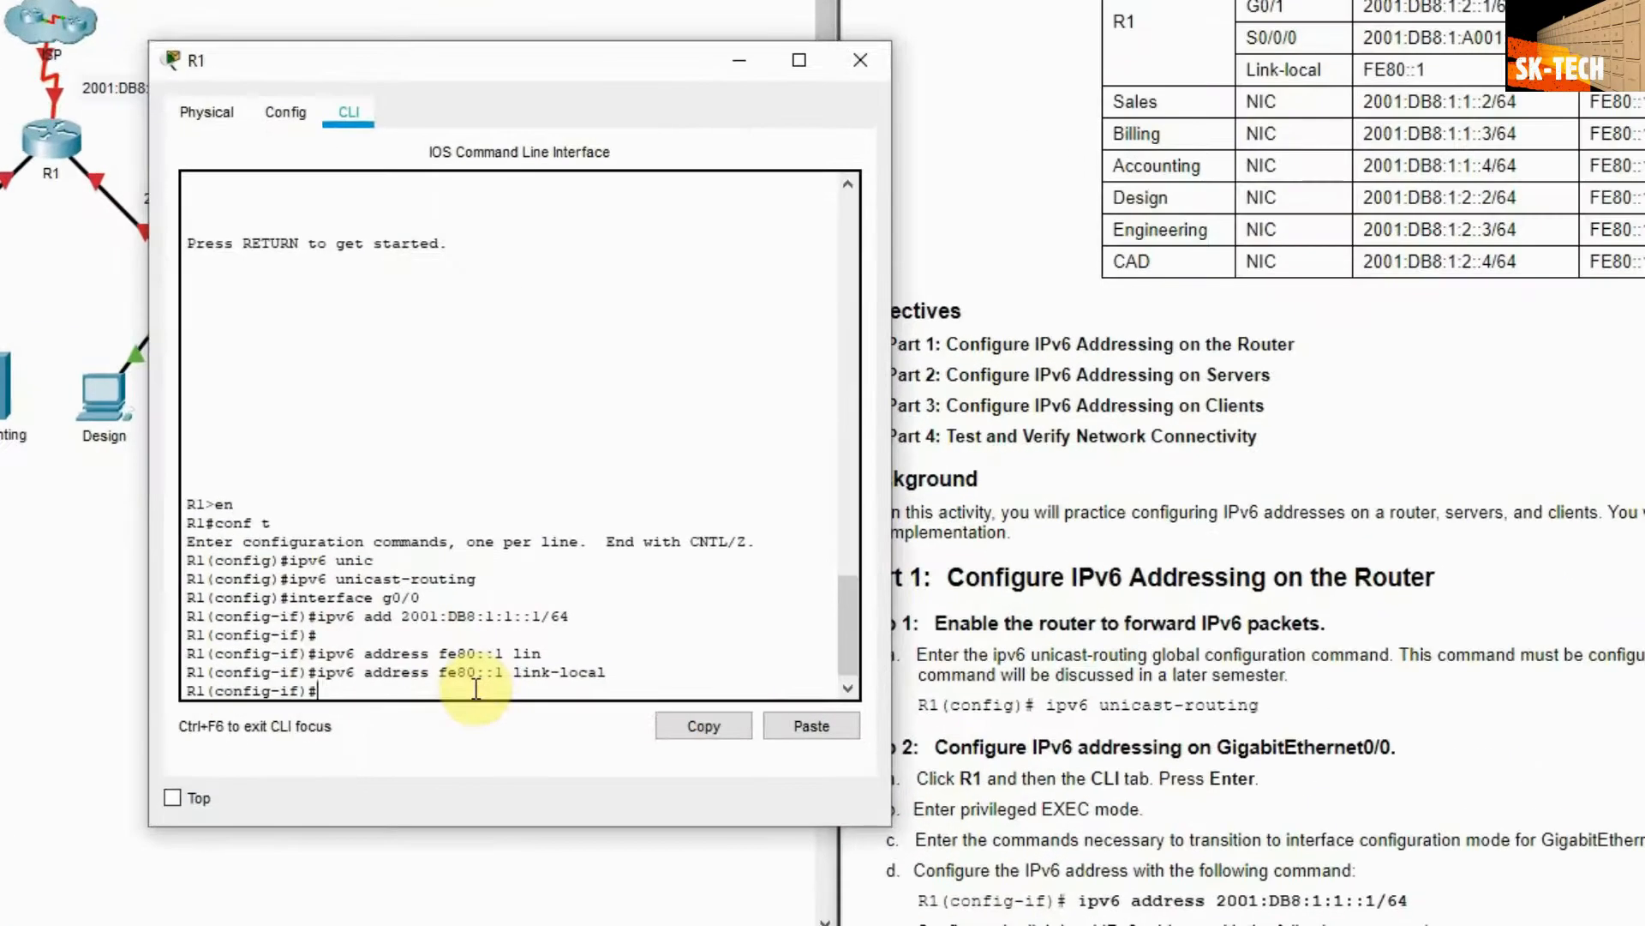
type("no shut")
key("Tab")
key("Return")
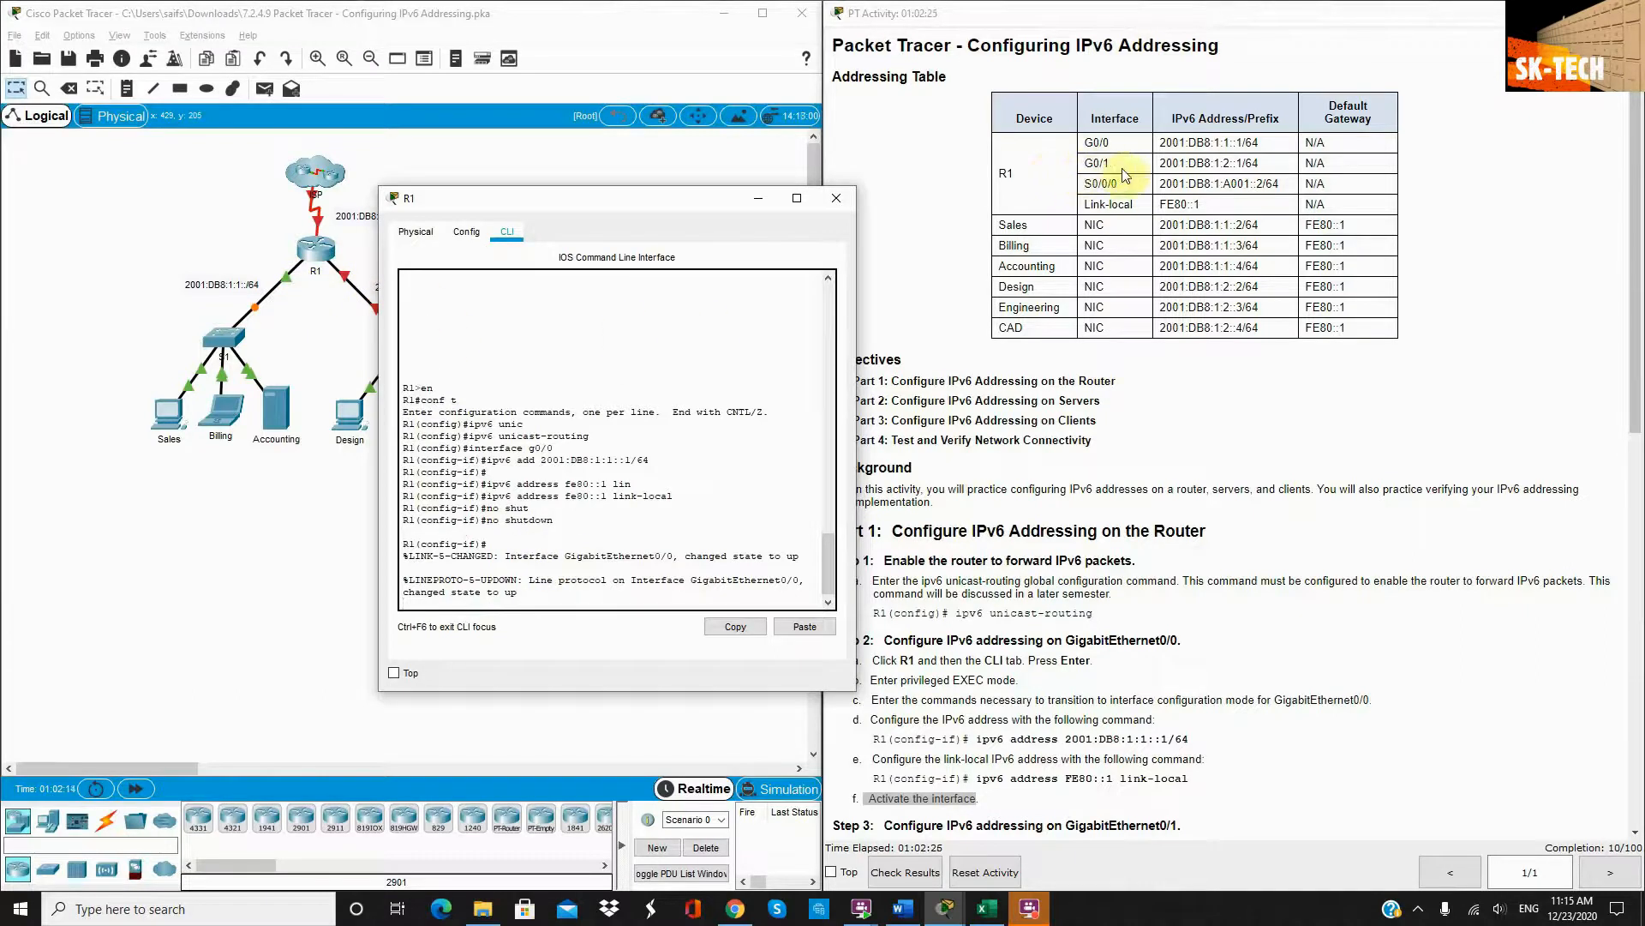
left_click(554, 597)
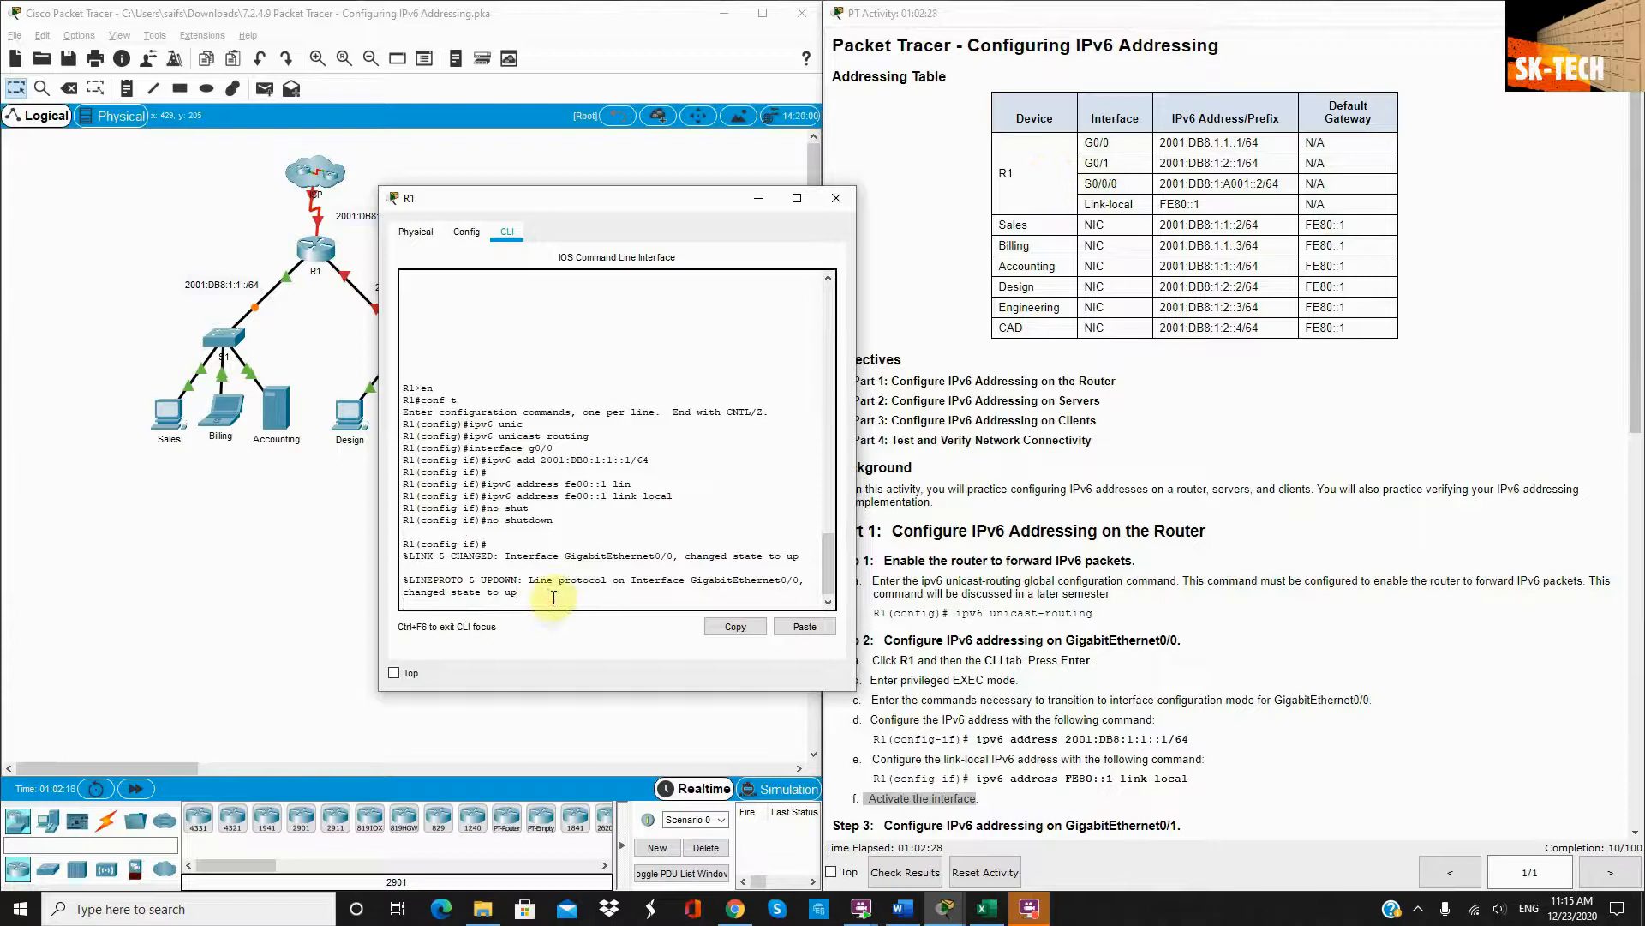
key("Return")
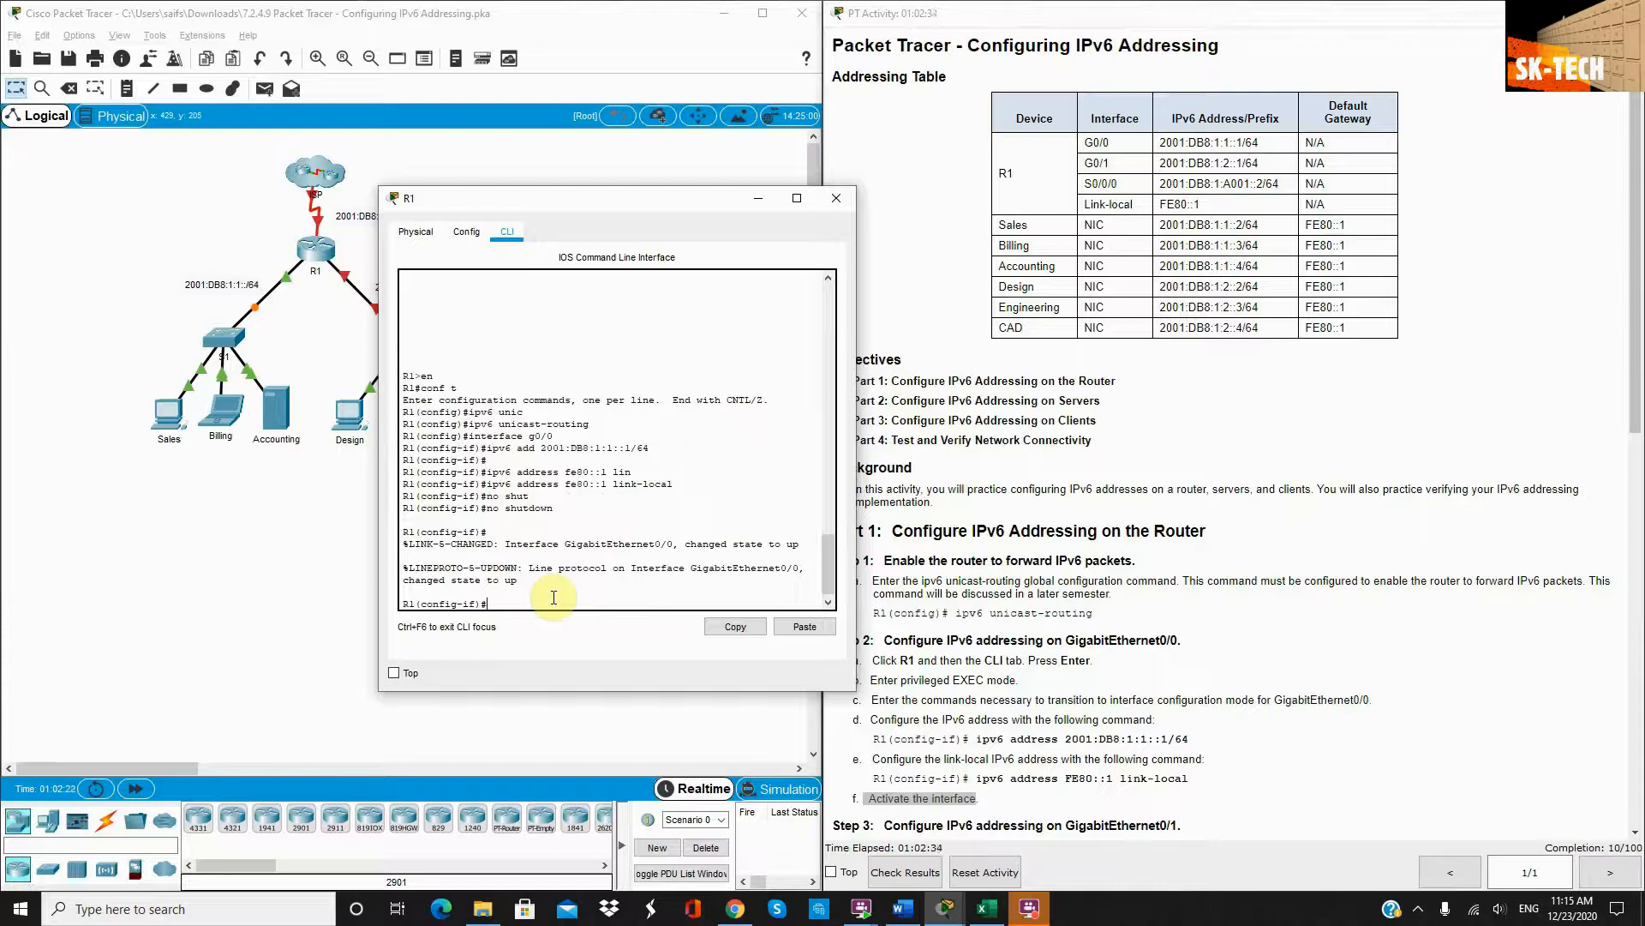
Exit the g0/0 configuration and enter interface configuration mode for g0/1
type("exit")
key("Return")
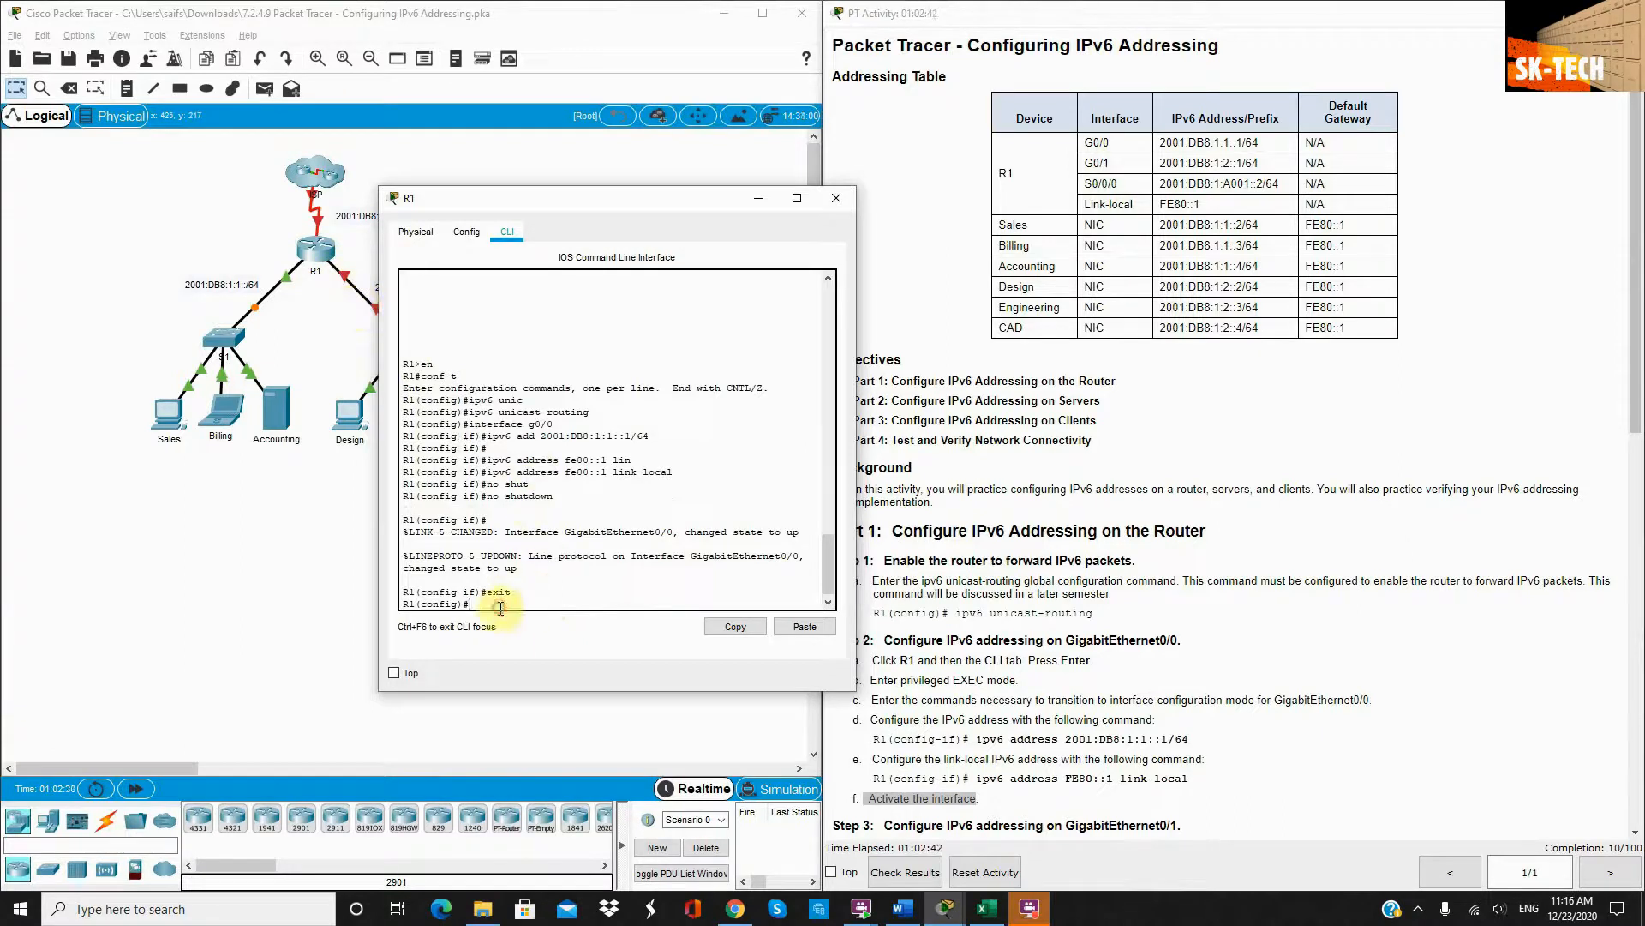
type("interface g0/1")
key("Return")
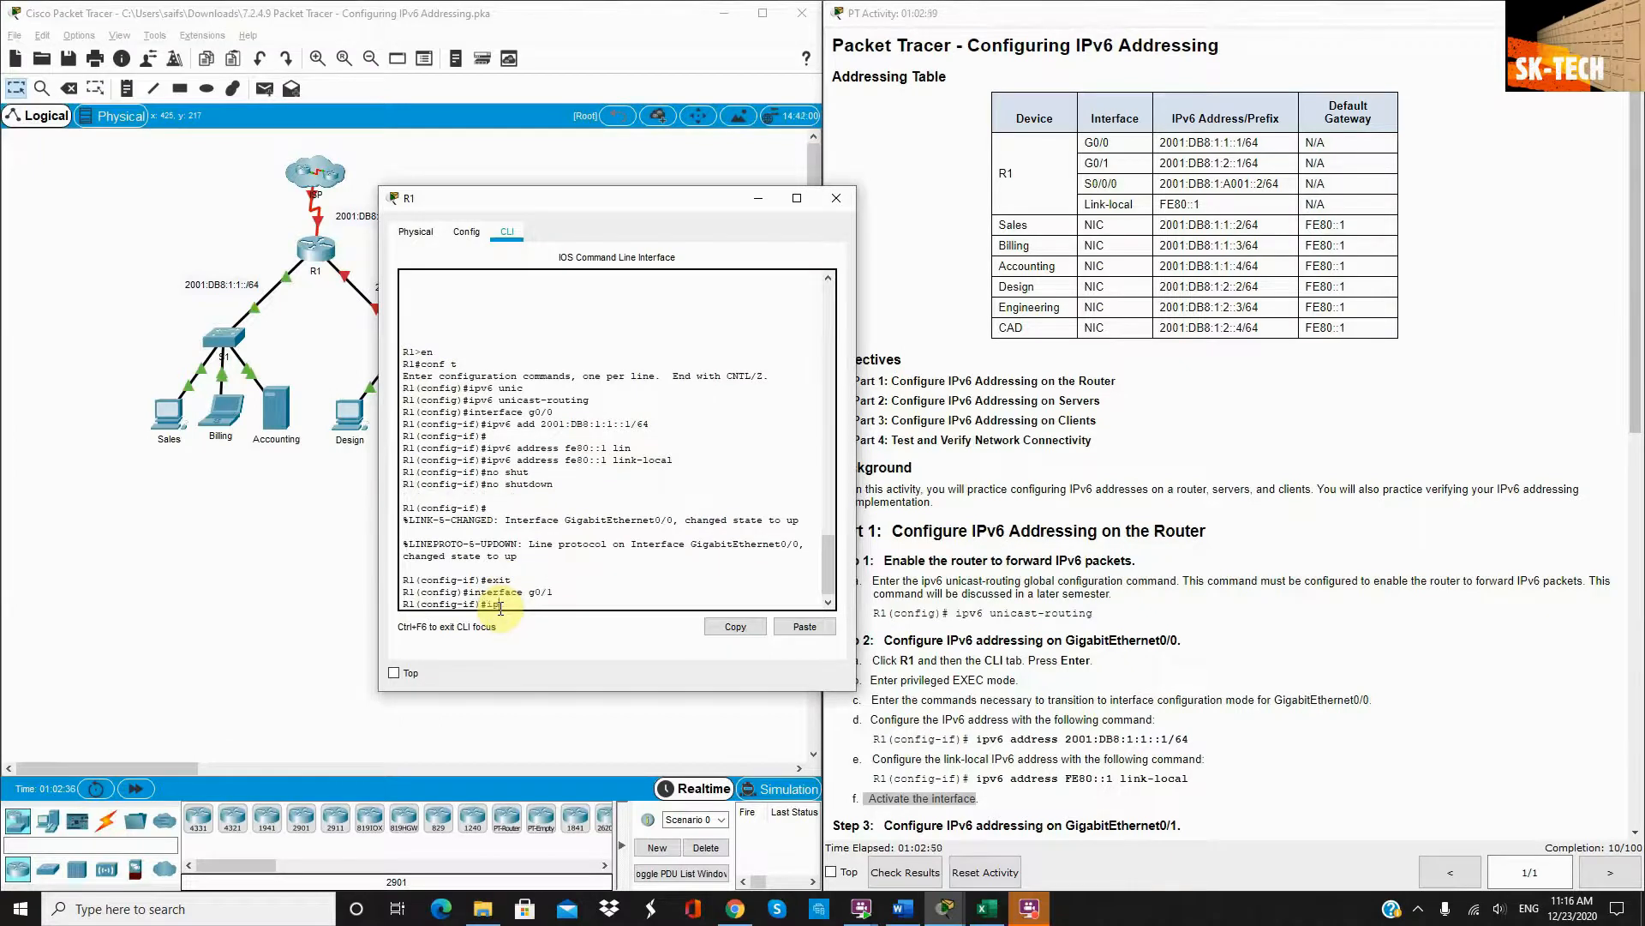
Assign the IPv6 address 2001:DB8:1:2::1/64 to R1's g0/1, copying it from the addressing table
type("ipv6 add")
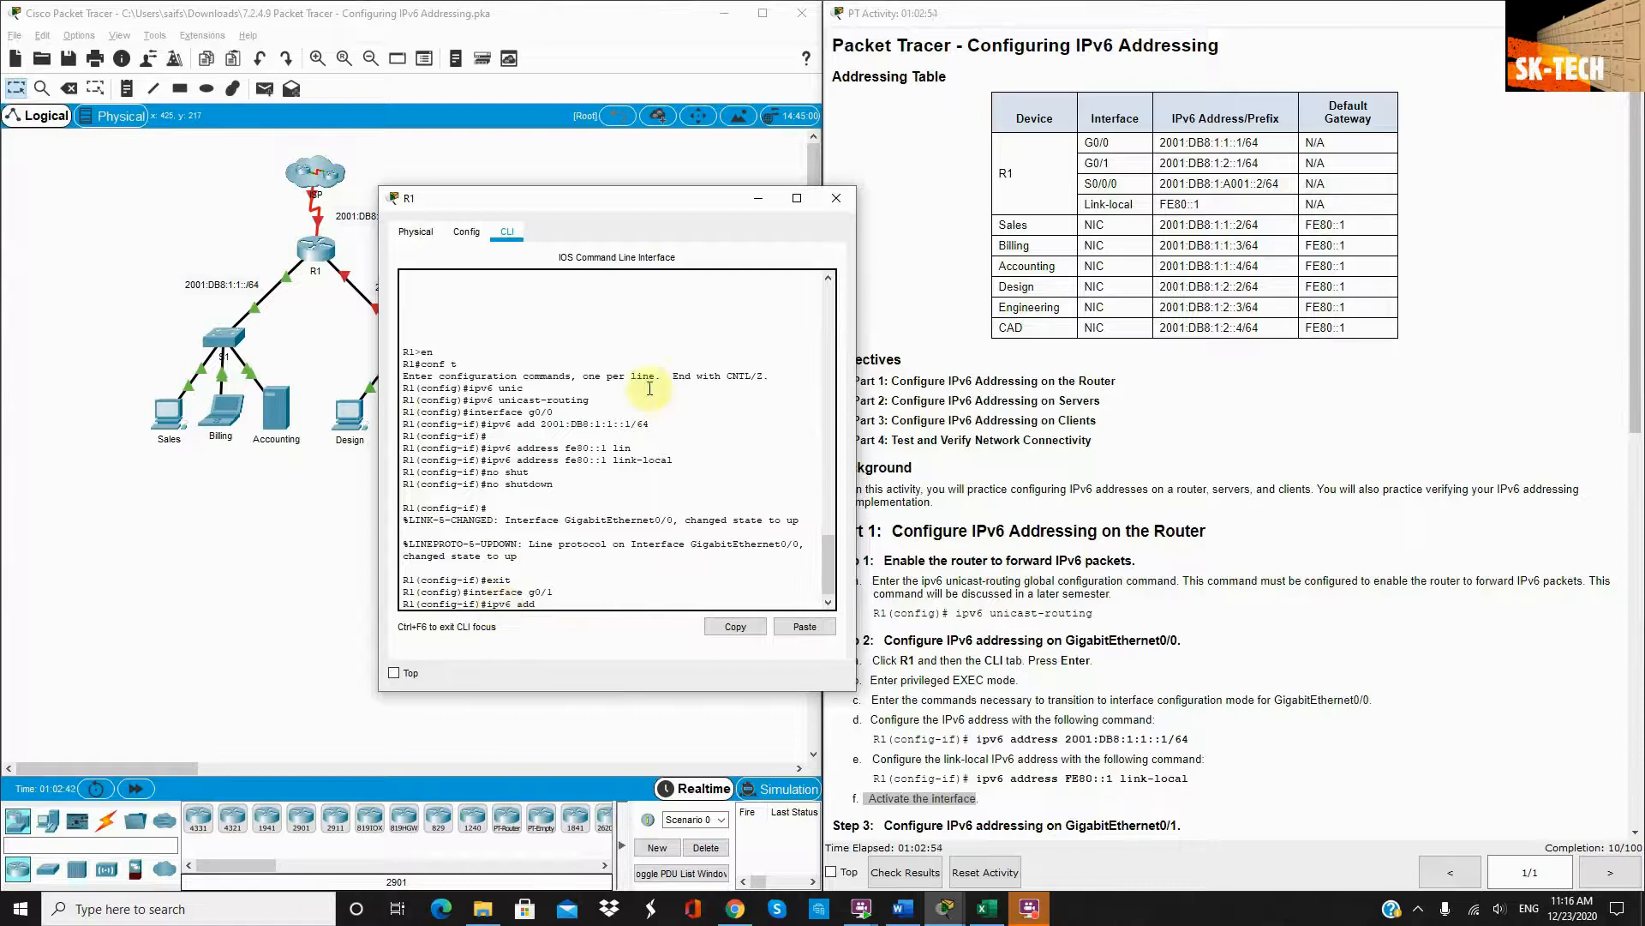
left_click_drag(1261, 164, 1157, 163)
key("ctrl+c")
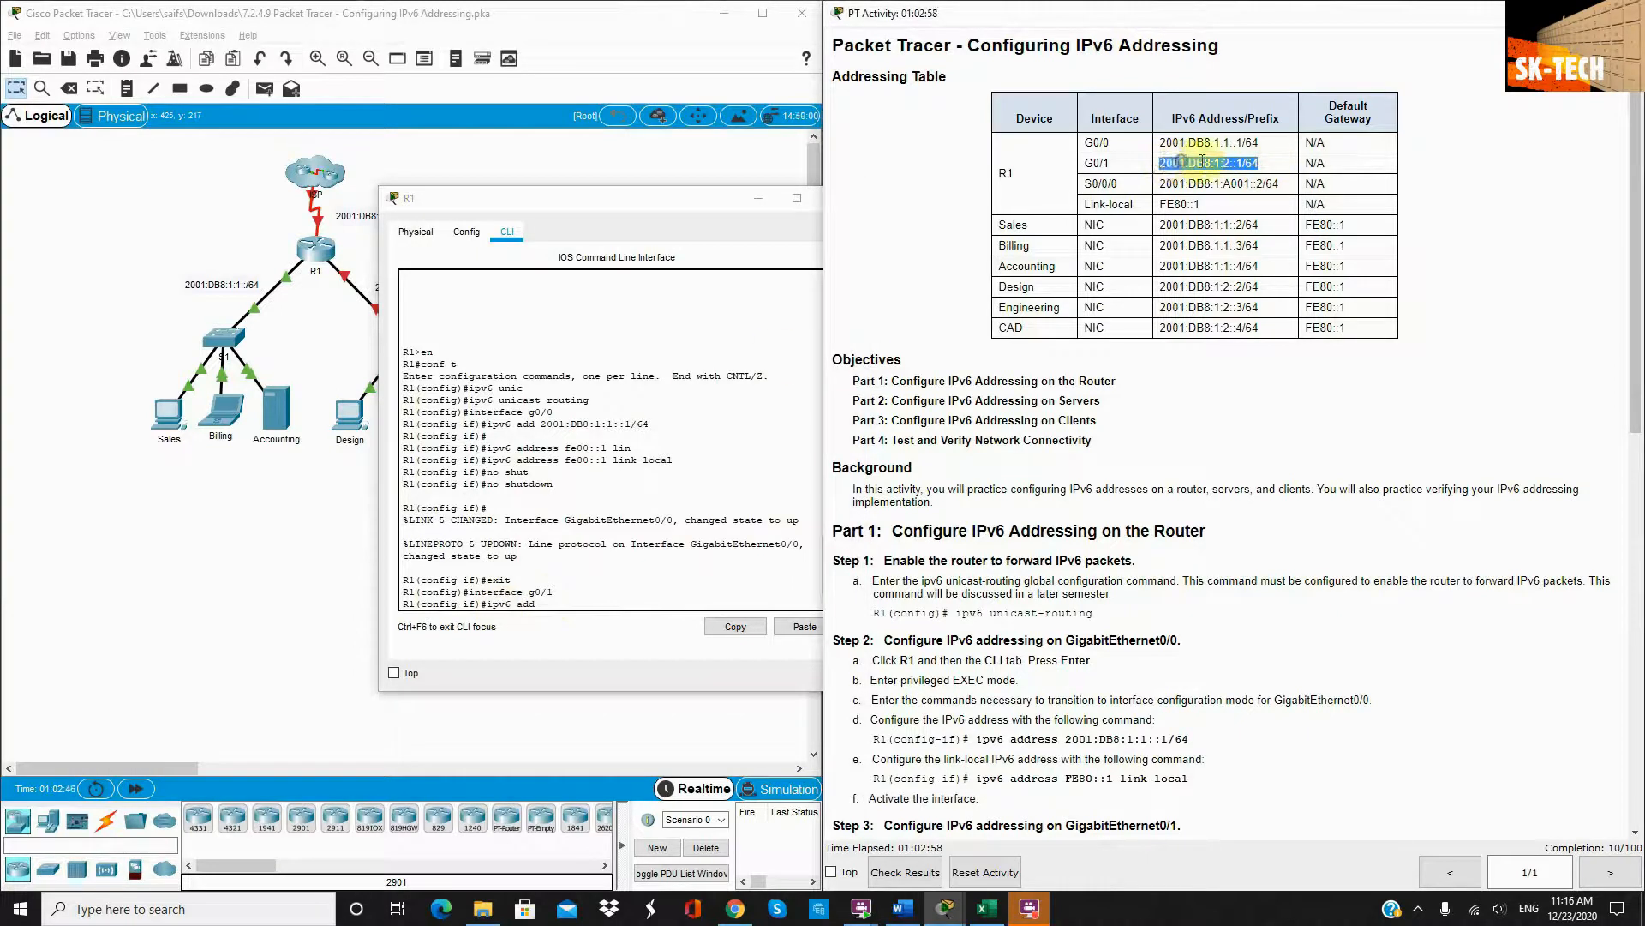
left_click(546, 603)
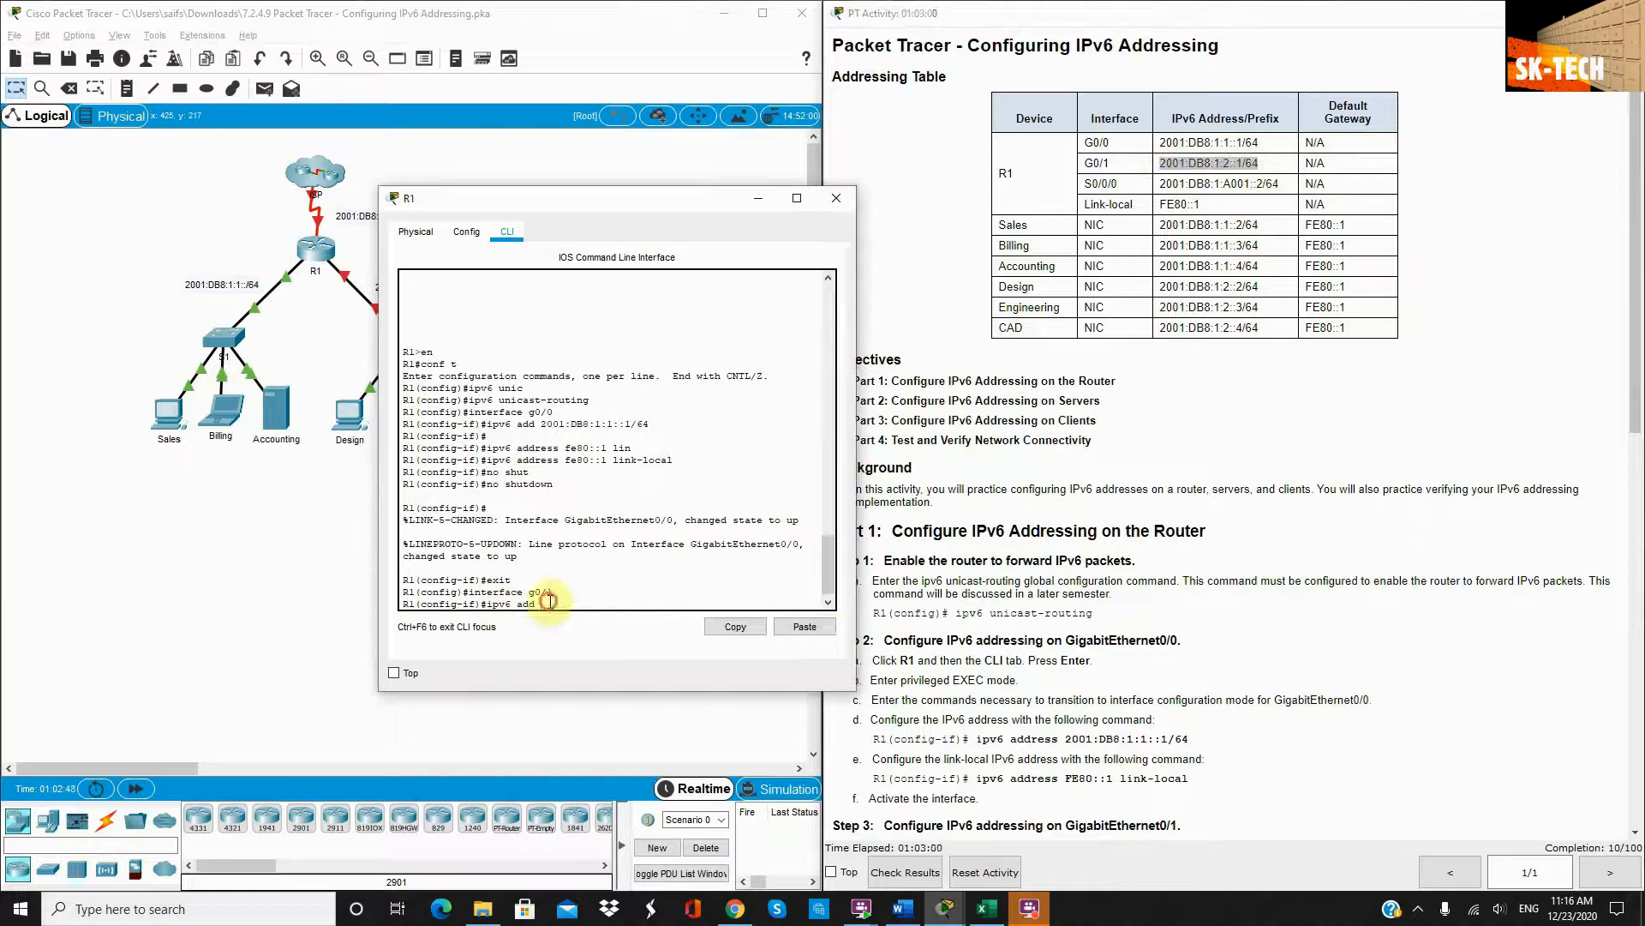
left_click(805, 626)
key("Return")
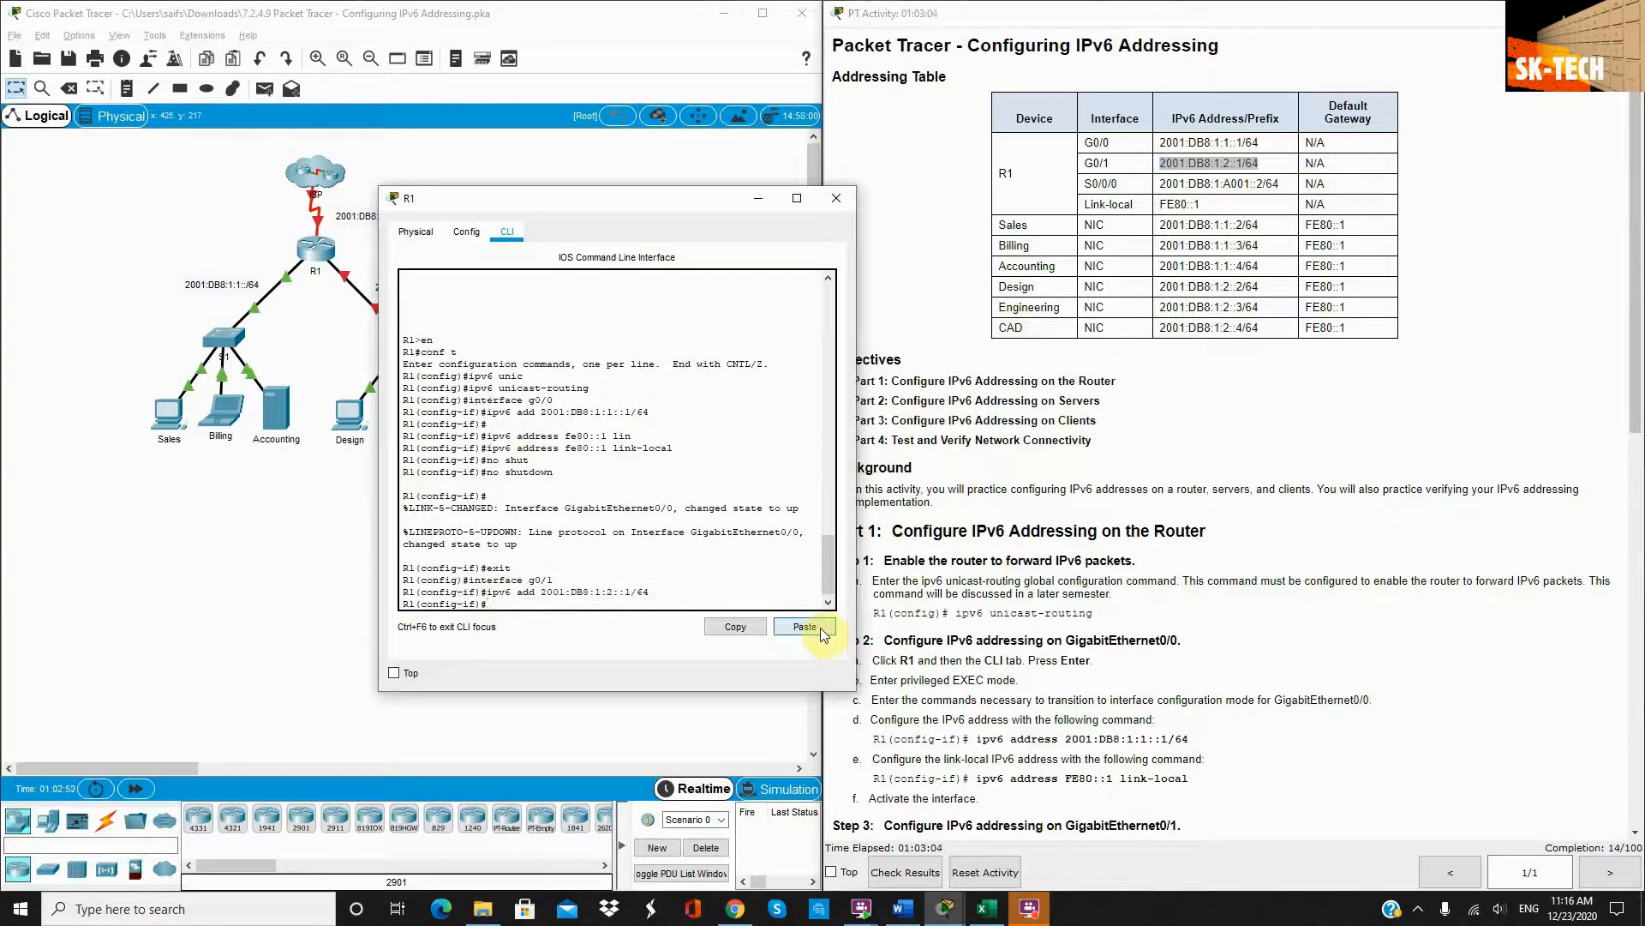
Set the link-local address of R1's g0/1 interface with ipv6 add fe80::1 link-local
type("ipv6 add fe80::1 link")
key("Tab")
key("Return")
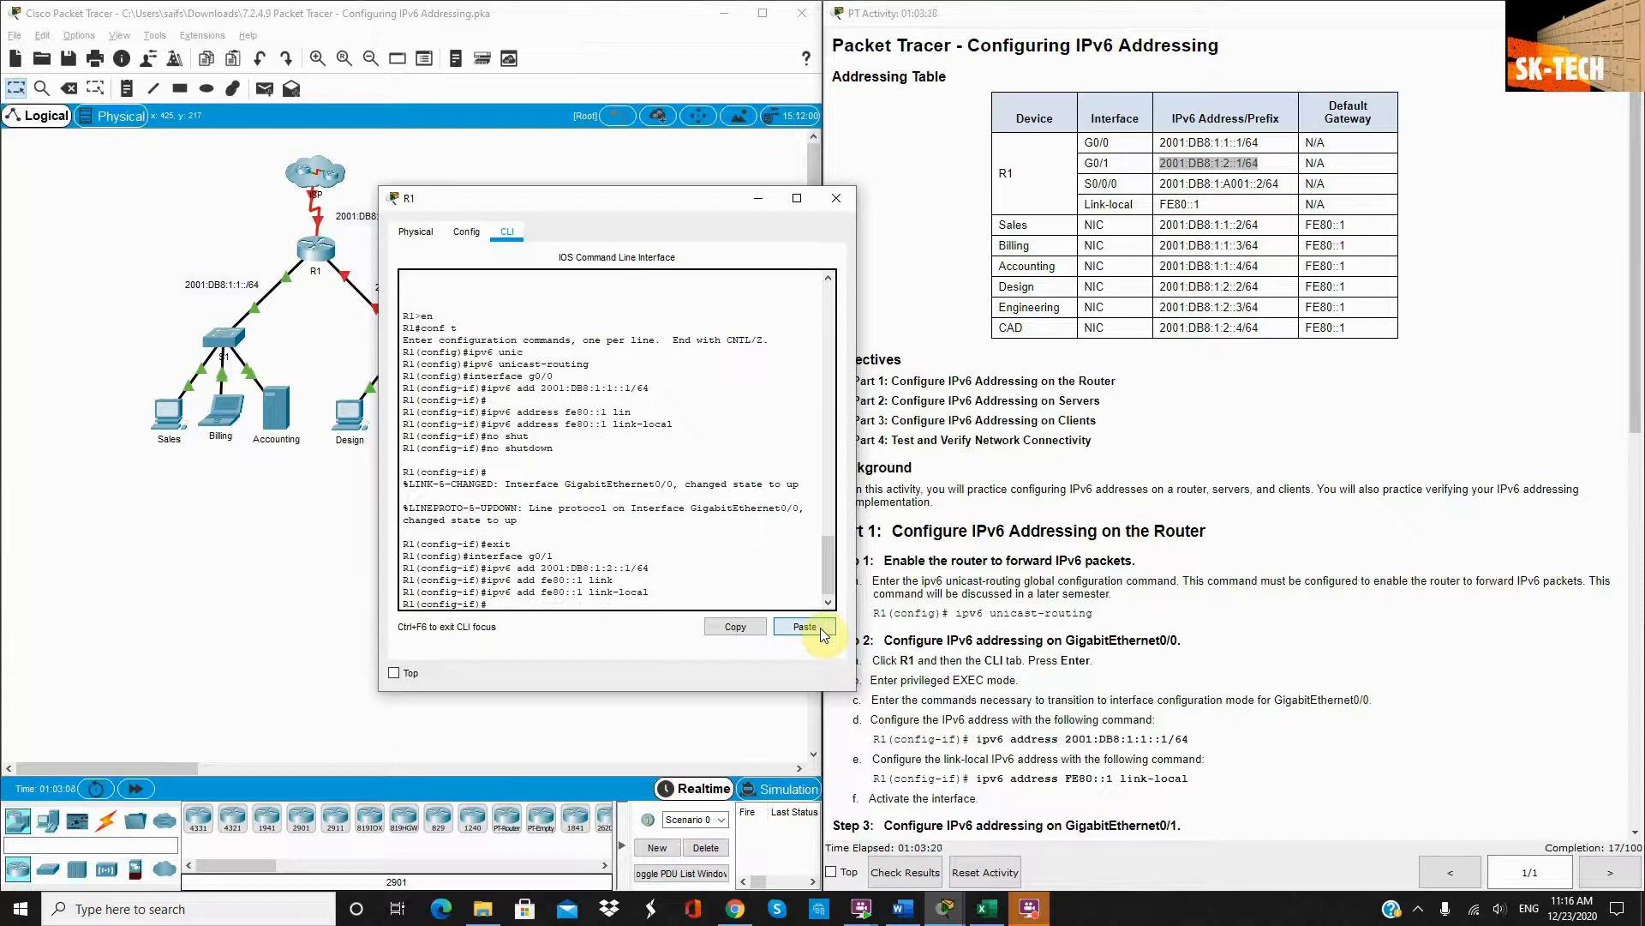
Activate R1's g0/1 interface with no shutdown and return to its interface configuration prompt
type("no hsu")
key("Tab")
key("BackSpace")
key("BackSpace")
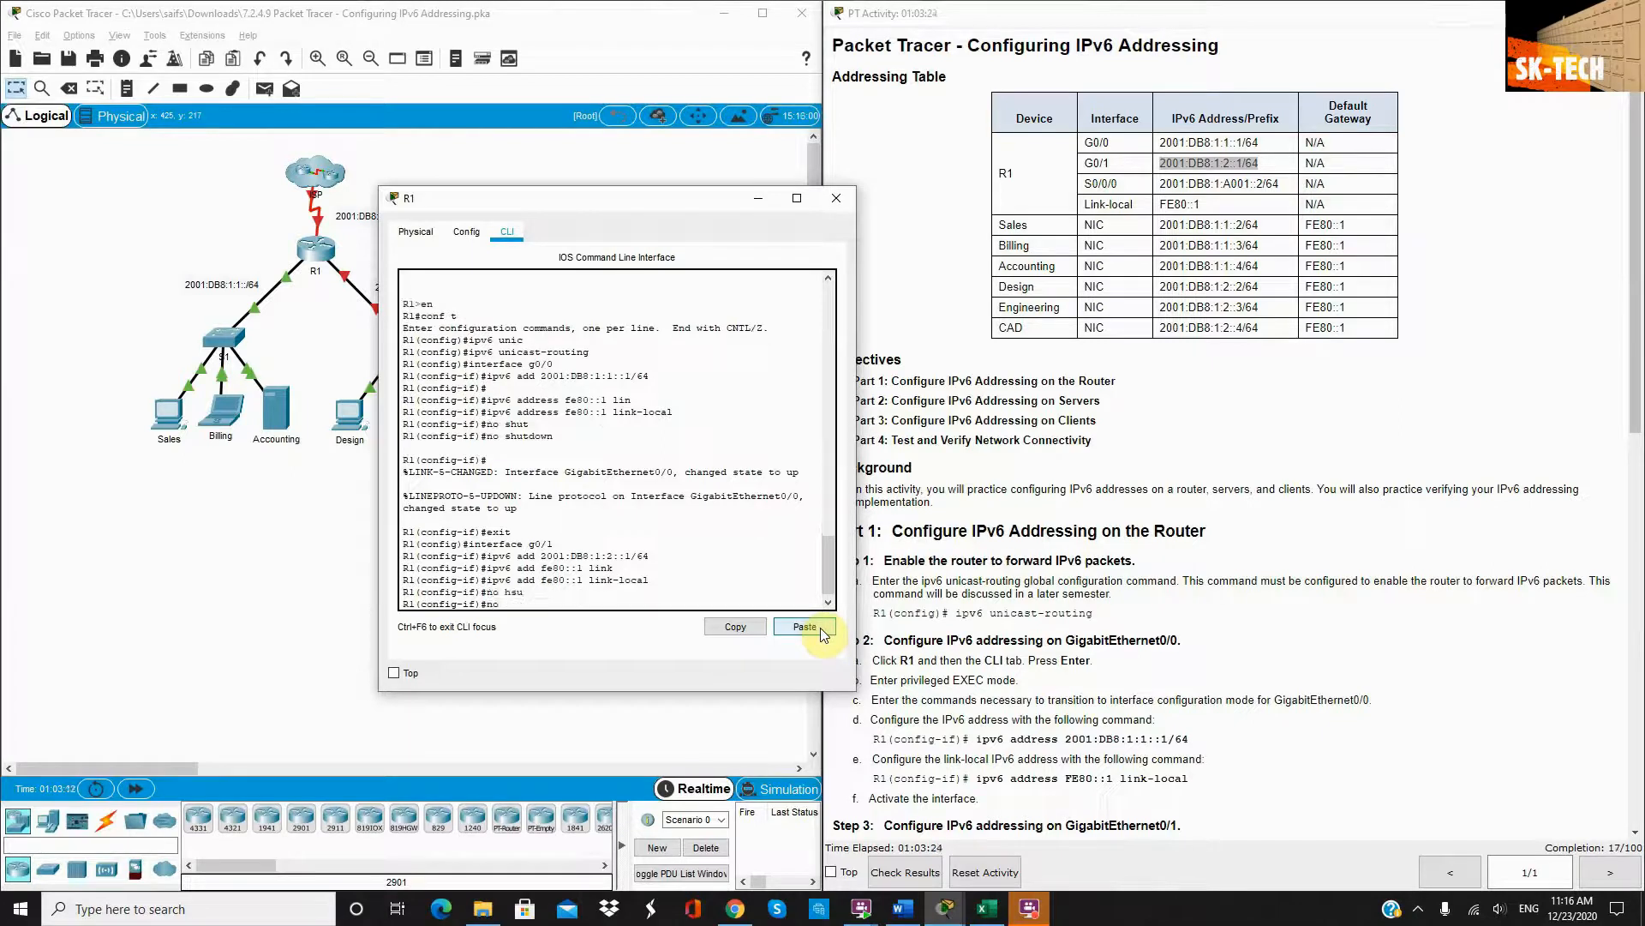
type("sh")
key("Tab")
key("Return")
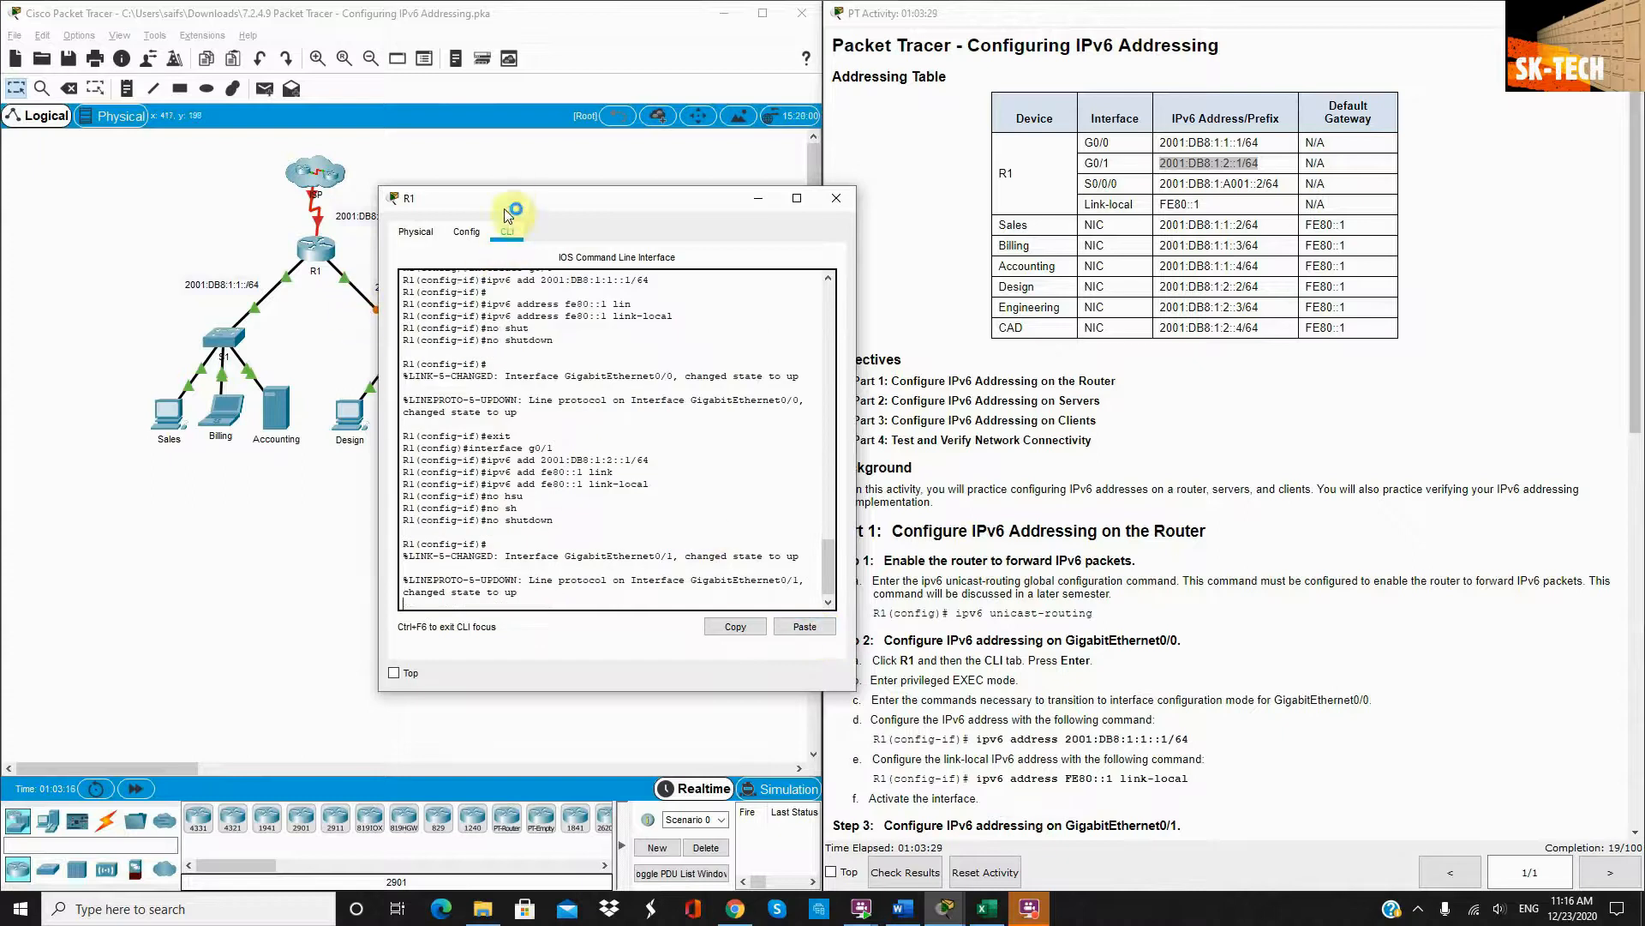
left_click_drag(506, 209, 575, 213)
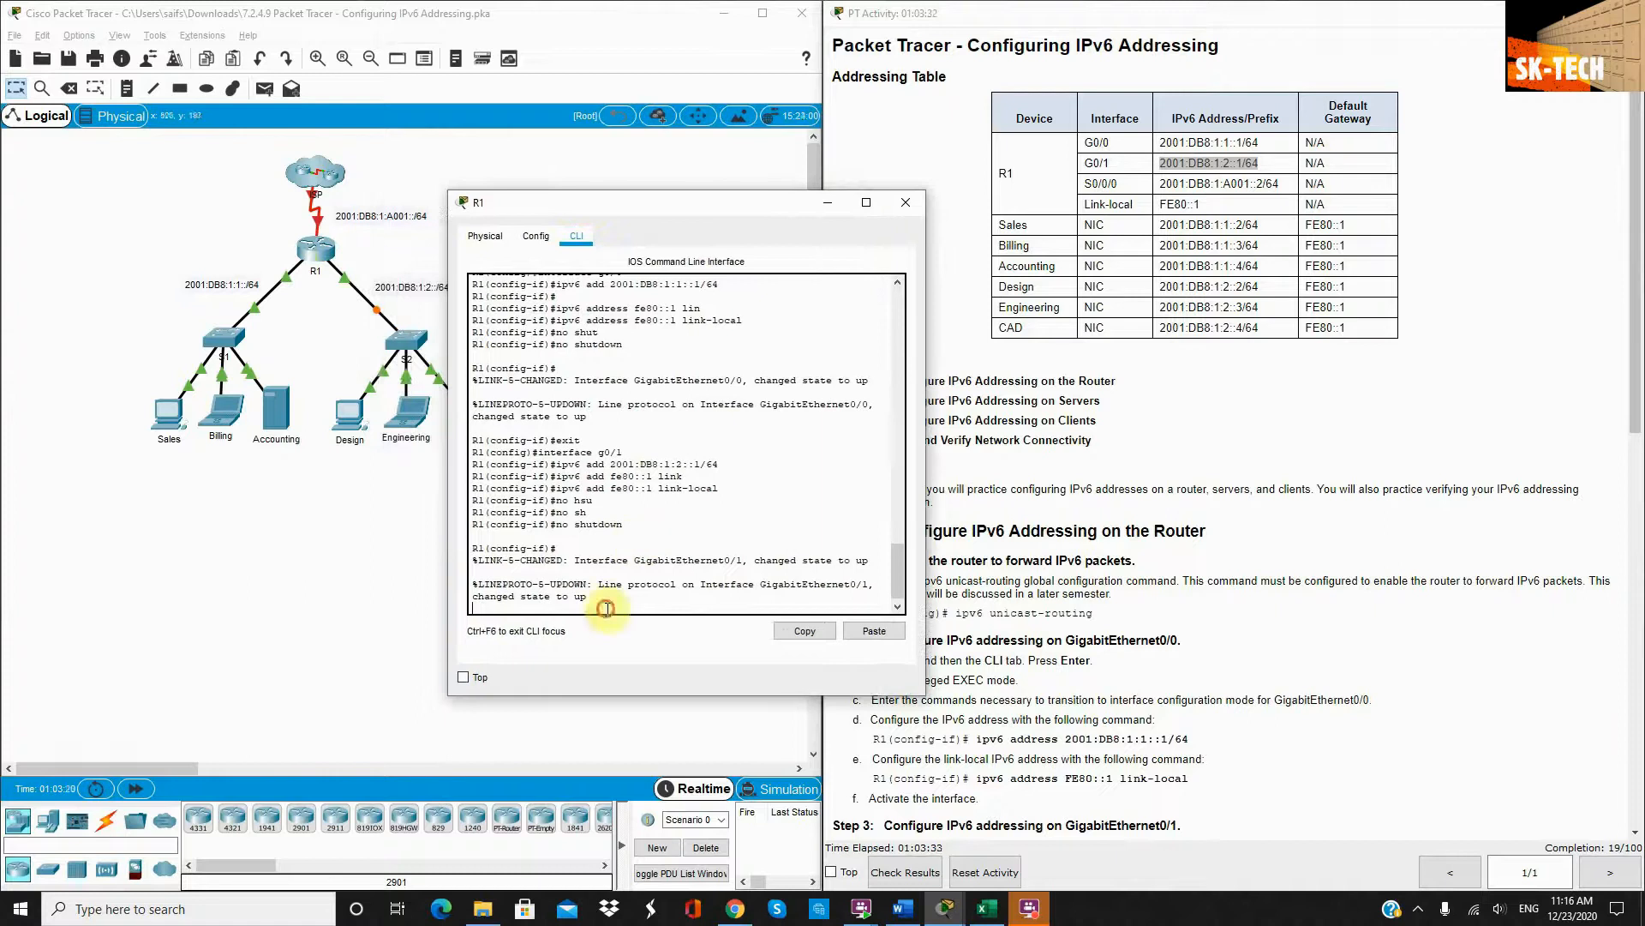
key("Return")
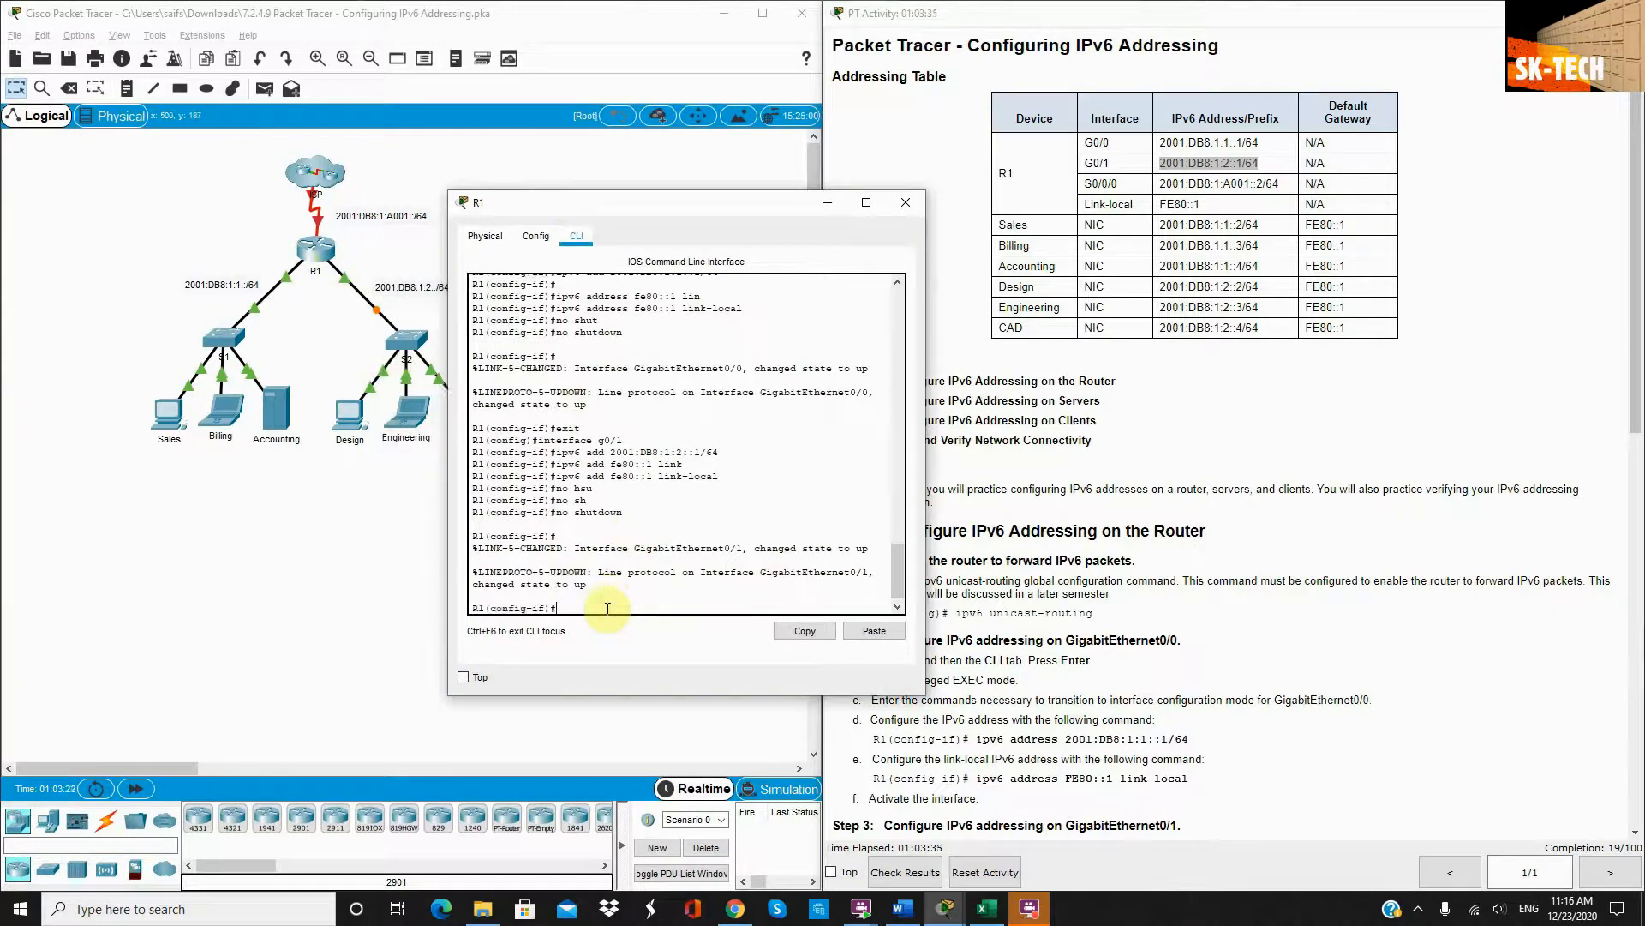
Exit the g0/1 configuration and enter interface configuration mode for s0/0/0 on R1
key("Return")
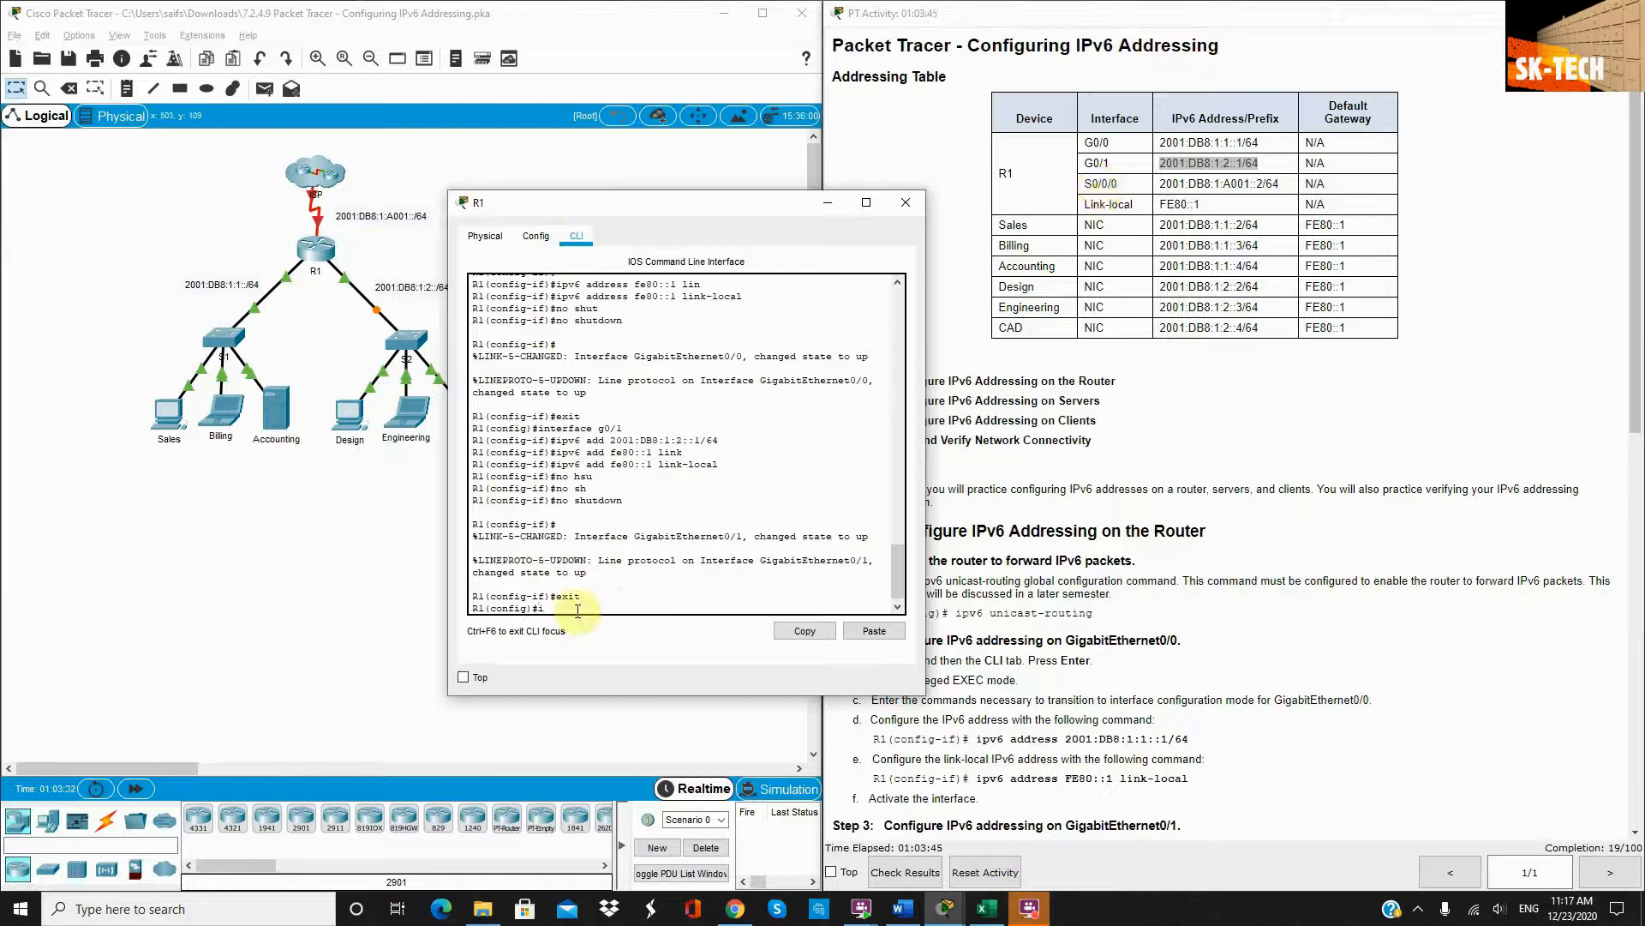
type("ntefa")
key("Tab")
key("BackSpace")
key("BackSpace")
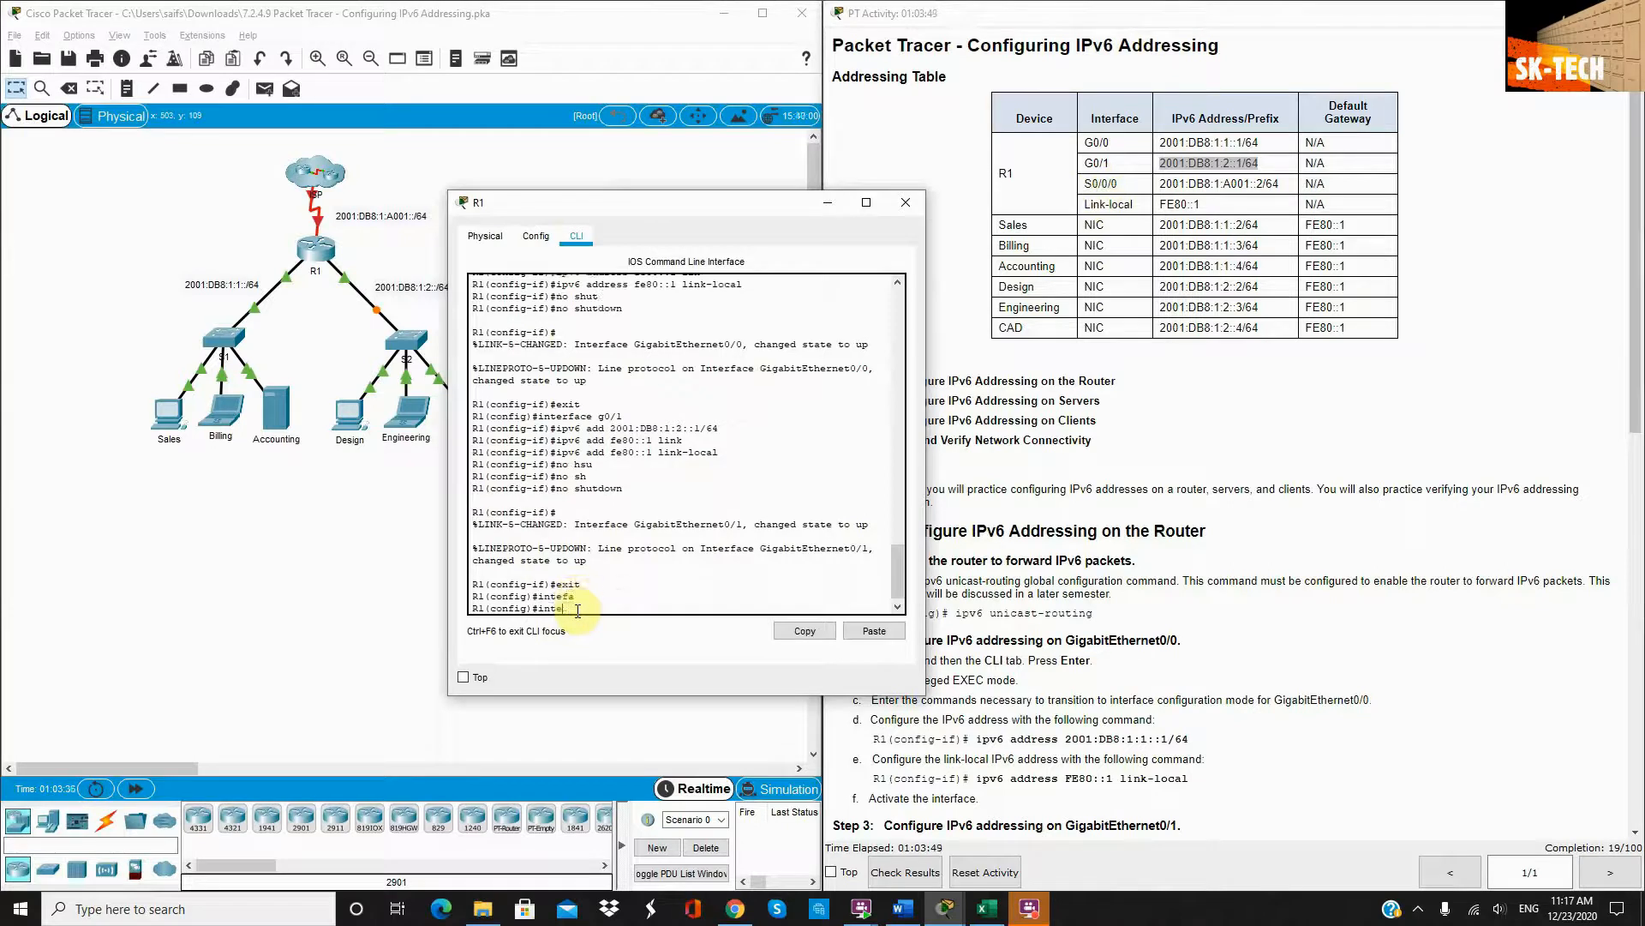
type("r")
key("Tab")
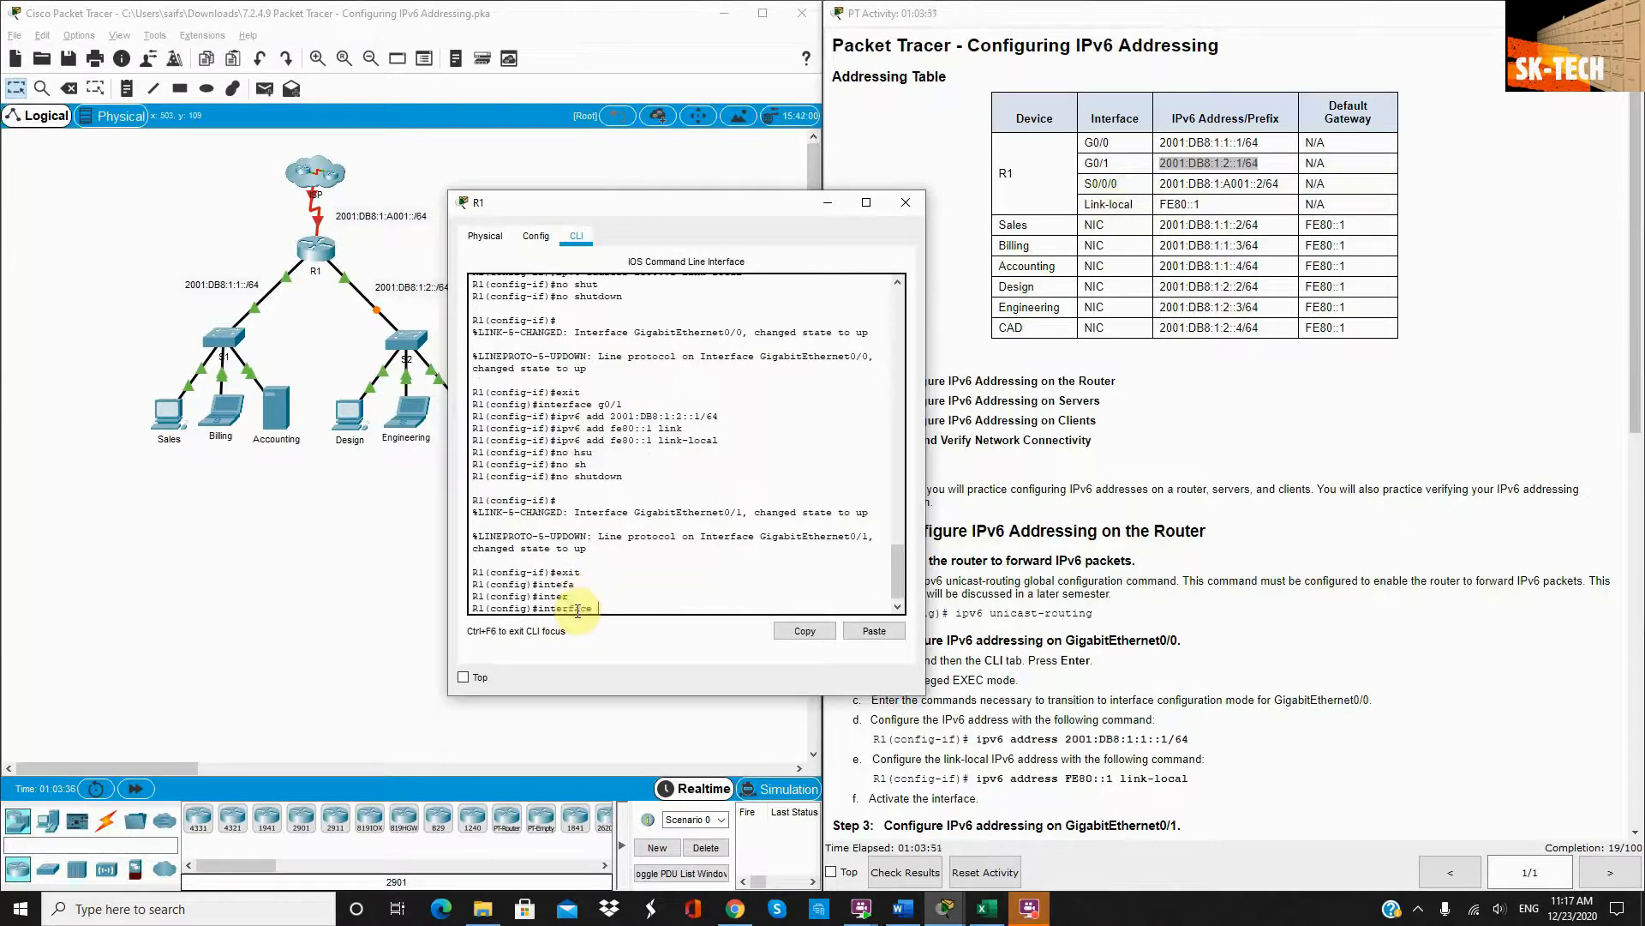
type("s0/0/0")
key("Return")
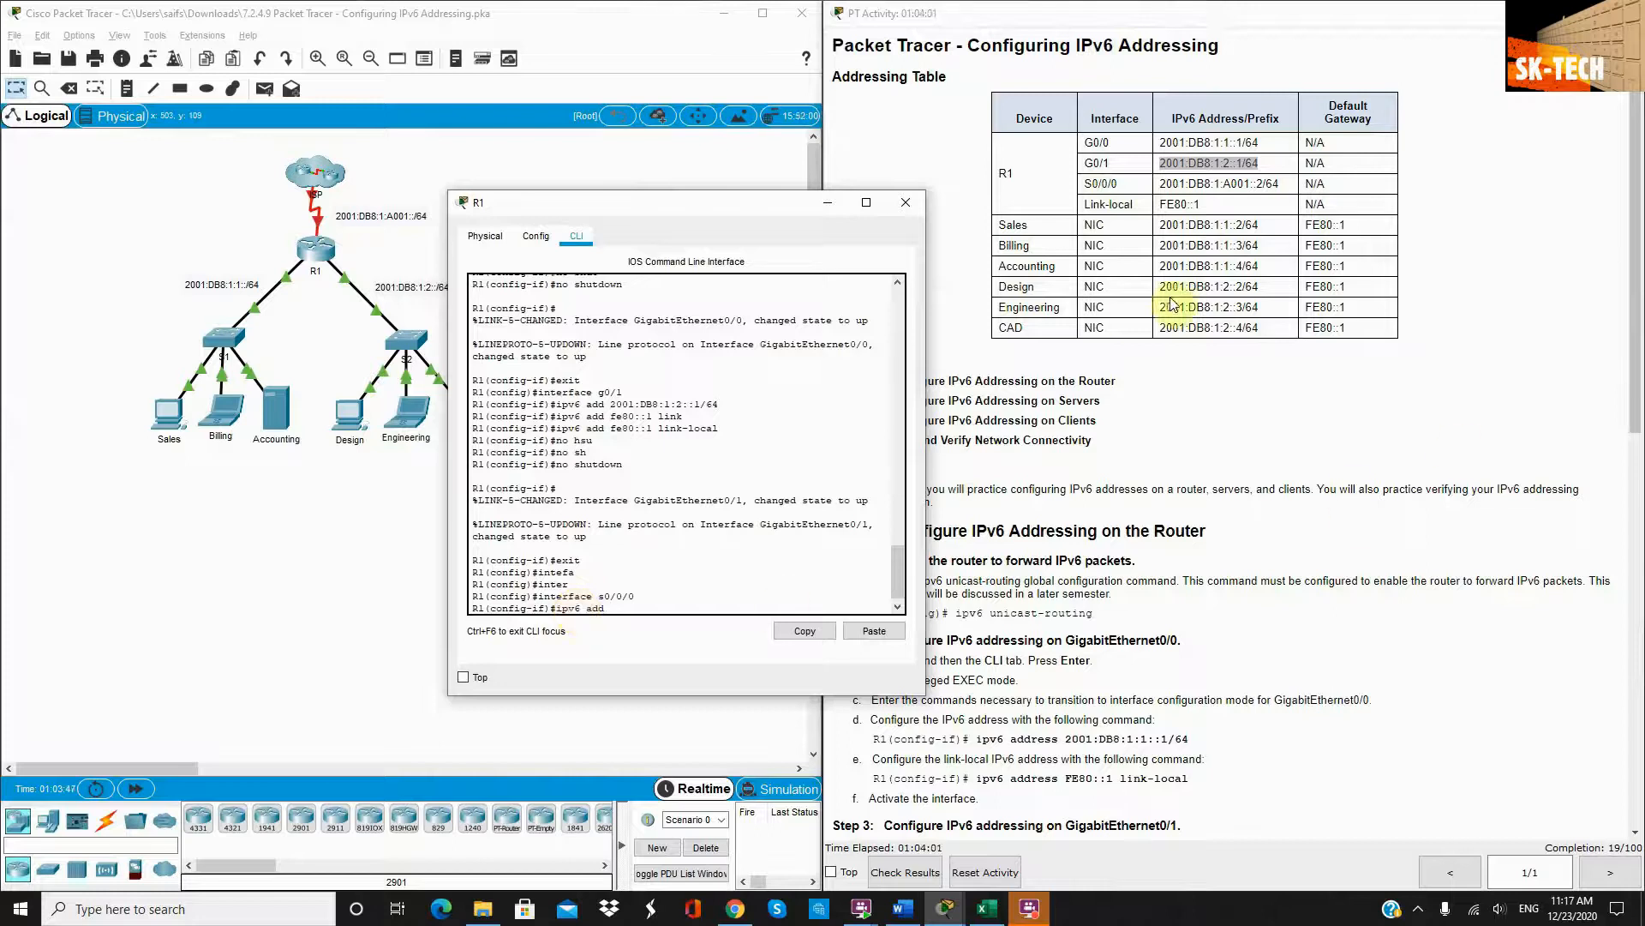
Assign the IPv6 address 2001:DB8:1:A001::2/64 to R1's s0/0/0, copying it from the addressing table
left_click(1286, 188)
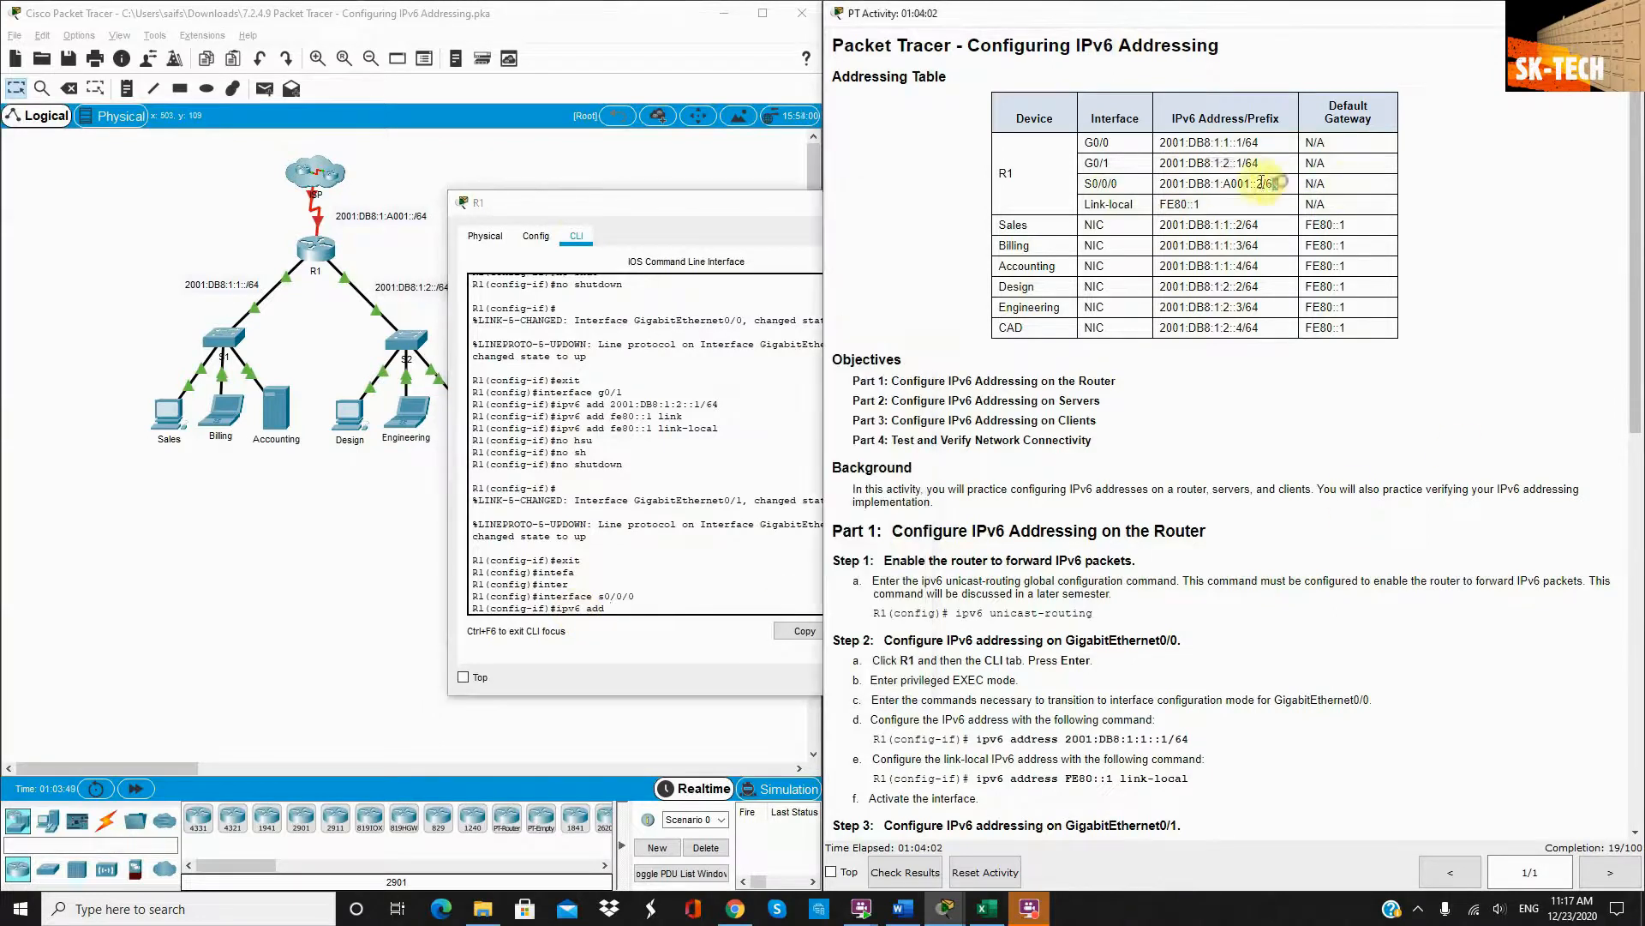
left_click_drag(1282, 185, 1158, 184)
key("ctrl+c")
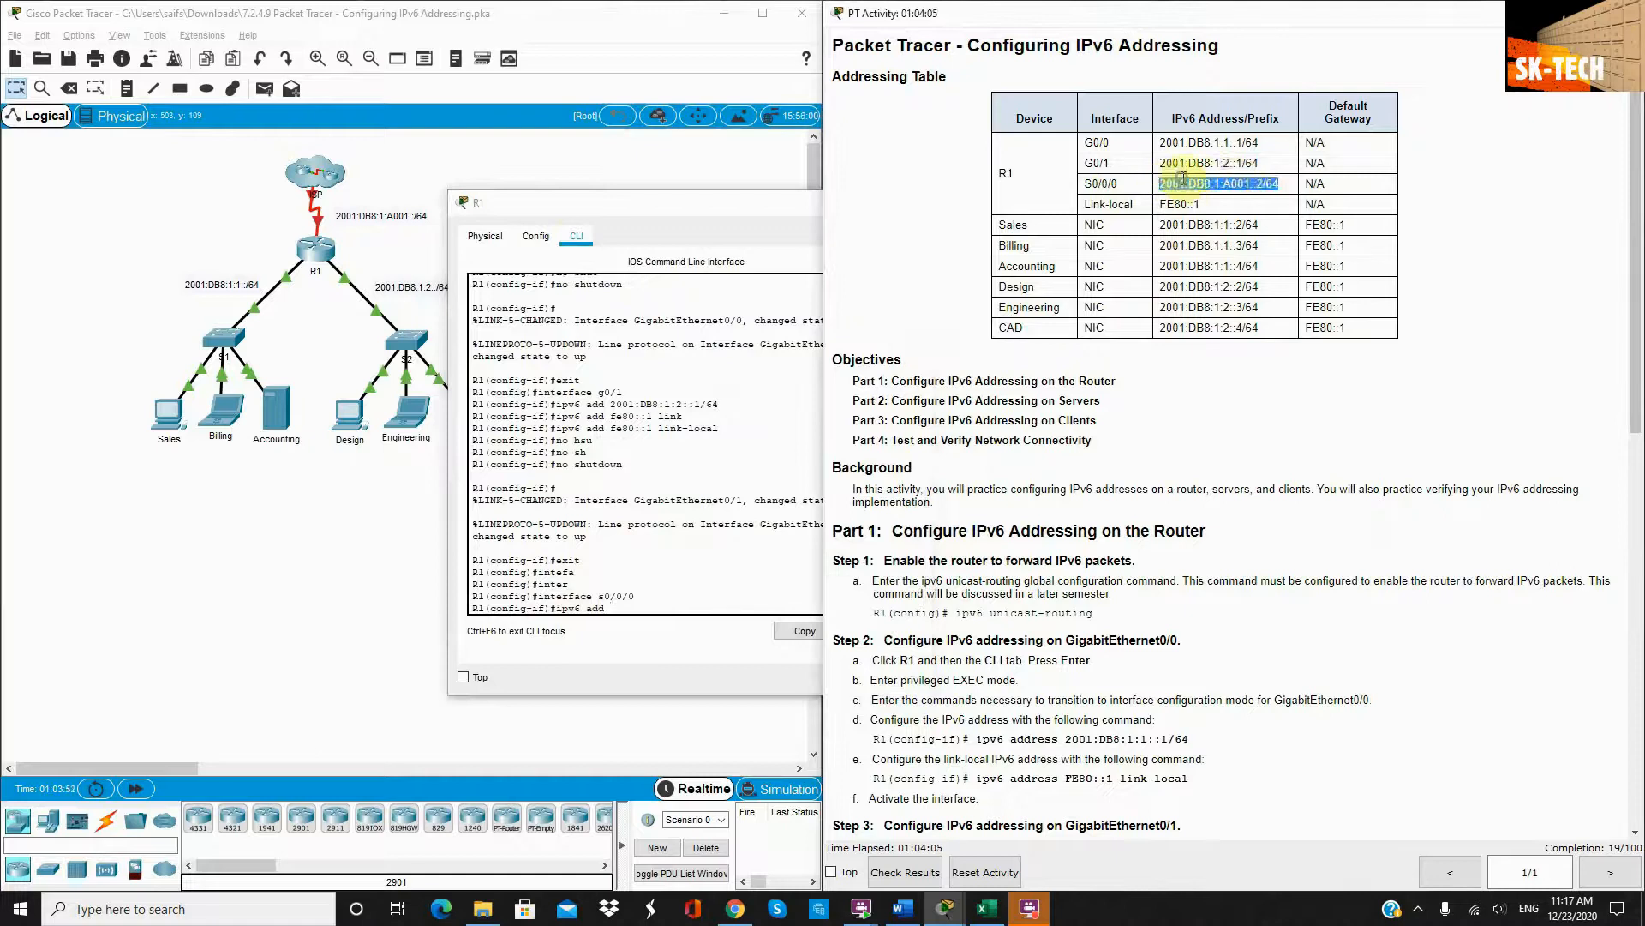
left_click(659, 610)
left_click(888, 633)
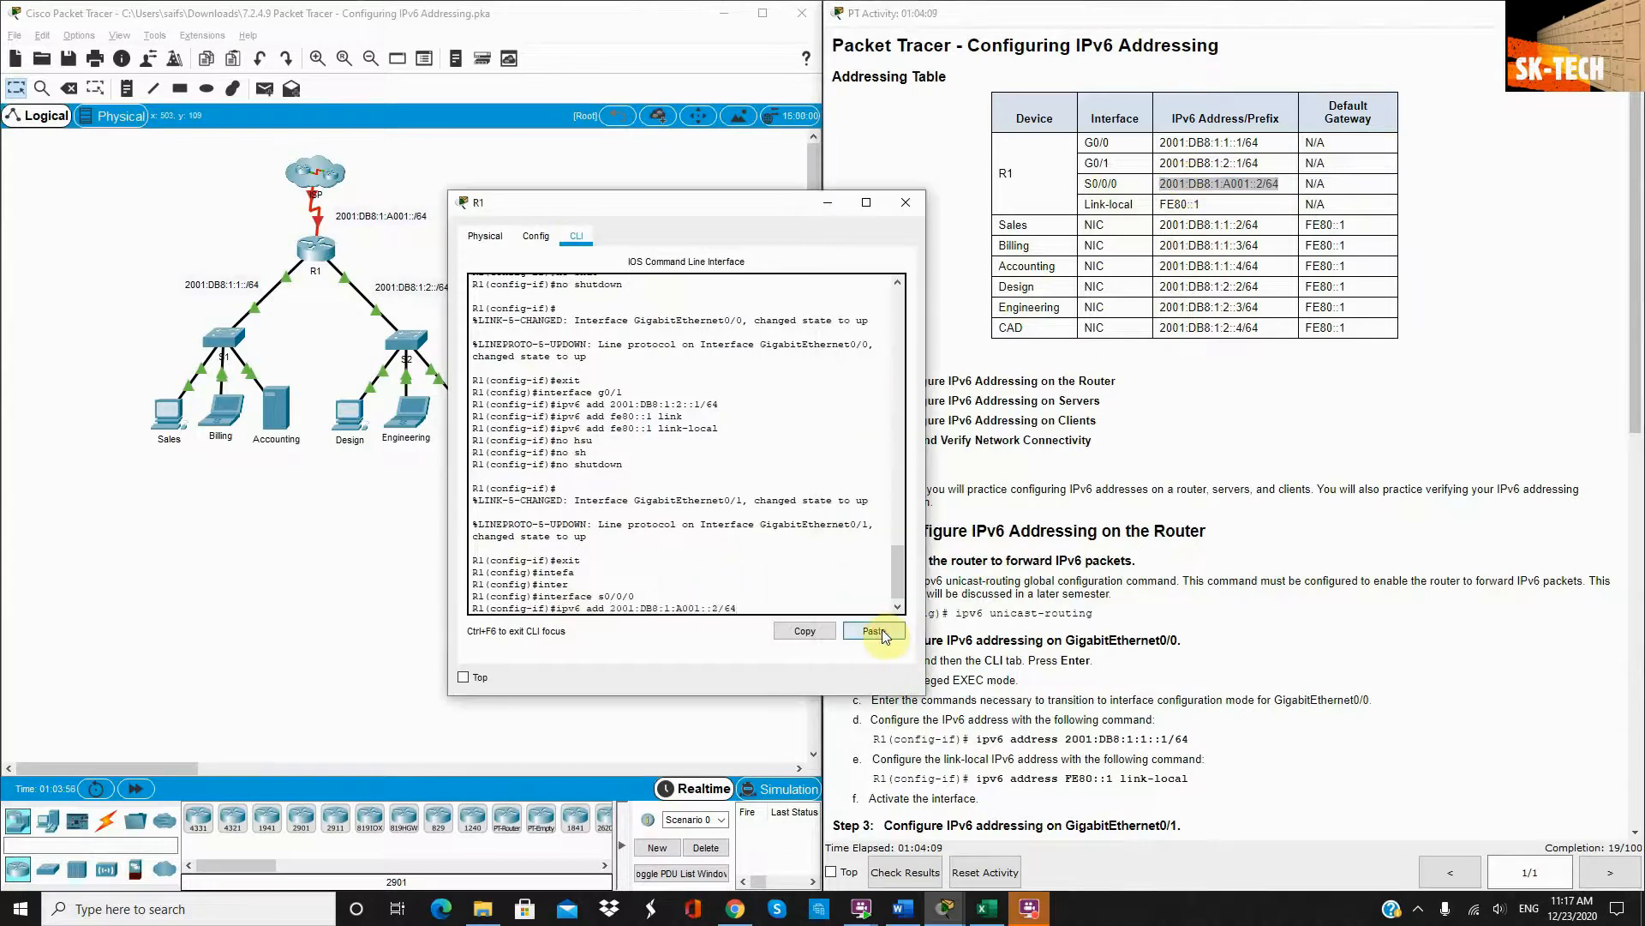
key("Return")
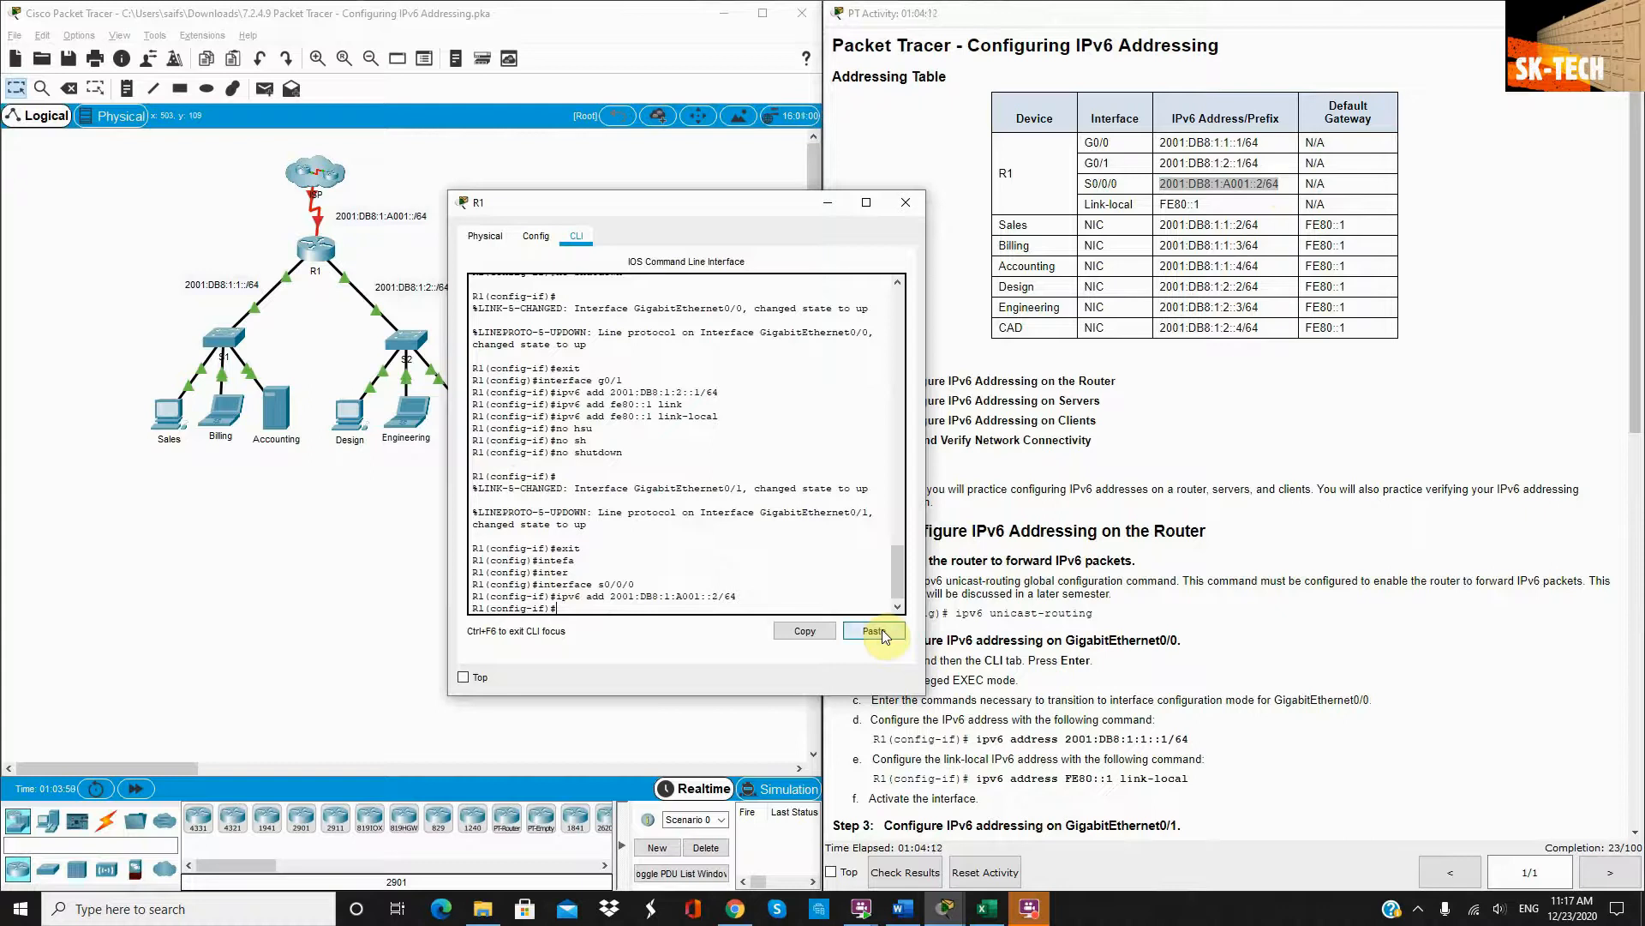
Set the link-local address of R1's s0/0/0 interface with ipv6 add fe80::1 link-local
type("ipv6 add fe80::1 lin")
key("Tab")
key("Return")
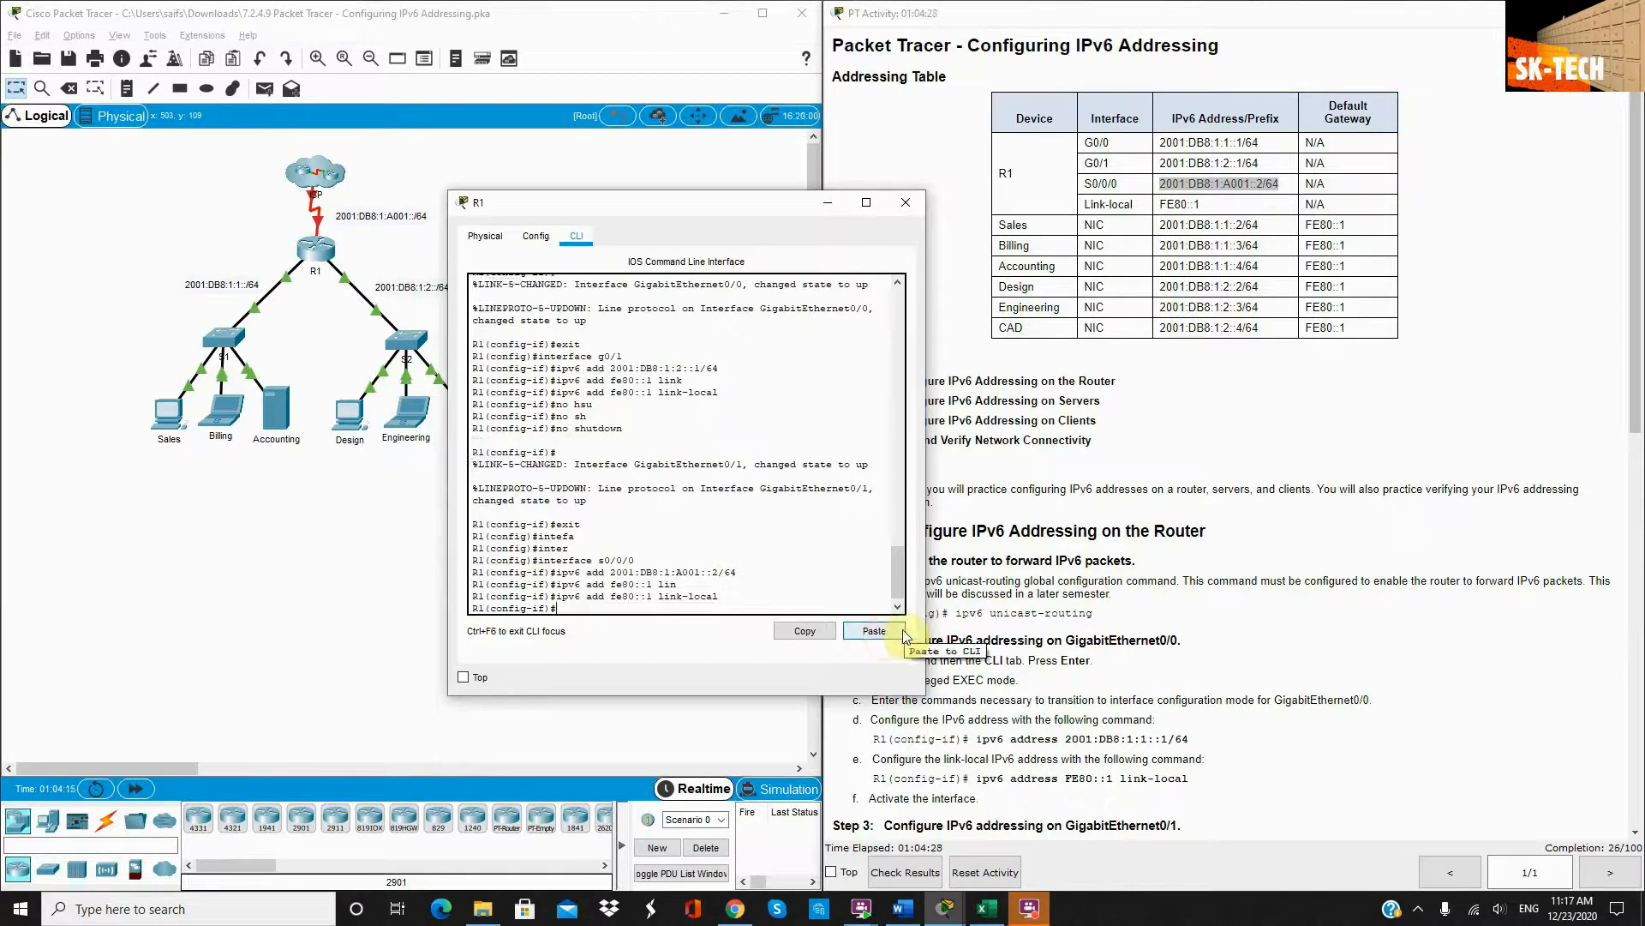
Activate R1's s0/0/0 interface with the no shutdown command
type("no shu")
key("Tab")
key("Return")
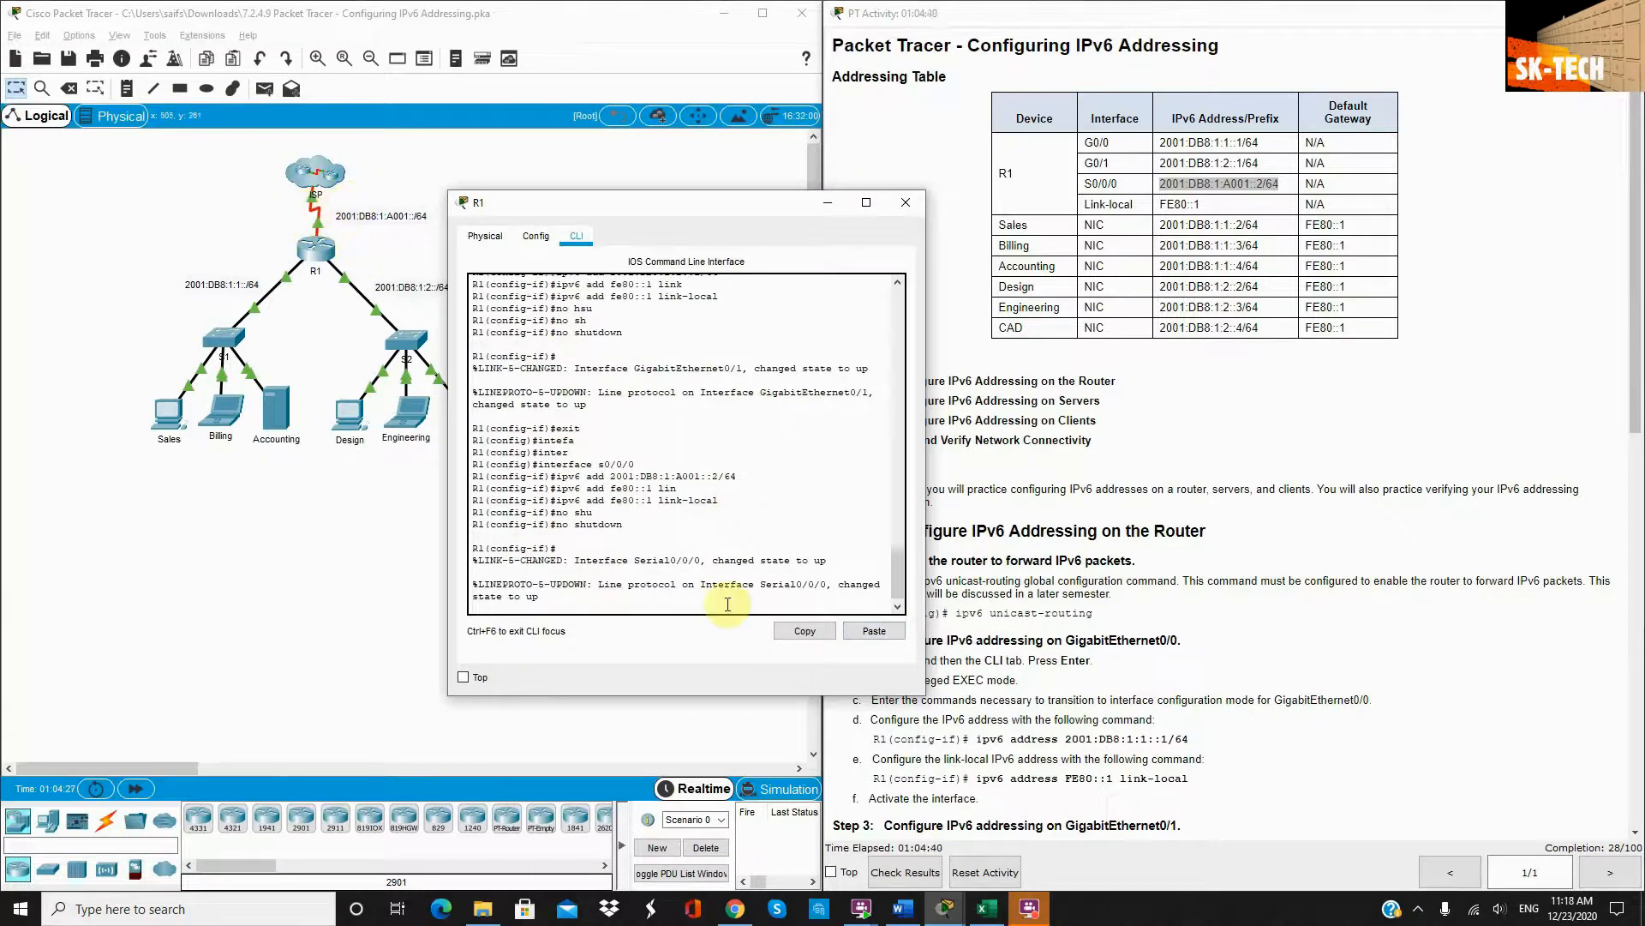
Review the activity instructions for the router interfaces and the server addressing in Part 2
left_click_drag(746, 203, 543, 192)
scroll(1000, 382, "down", 6)
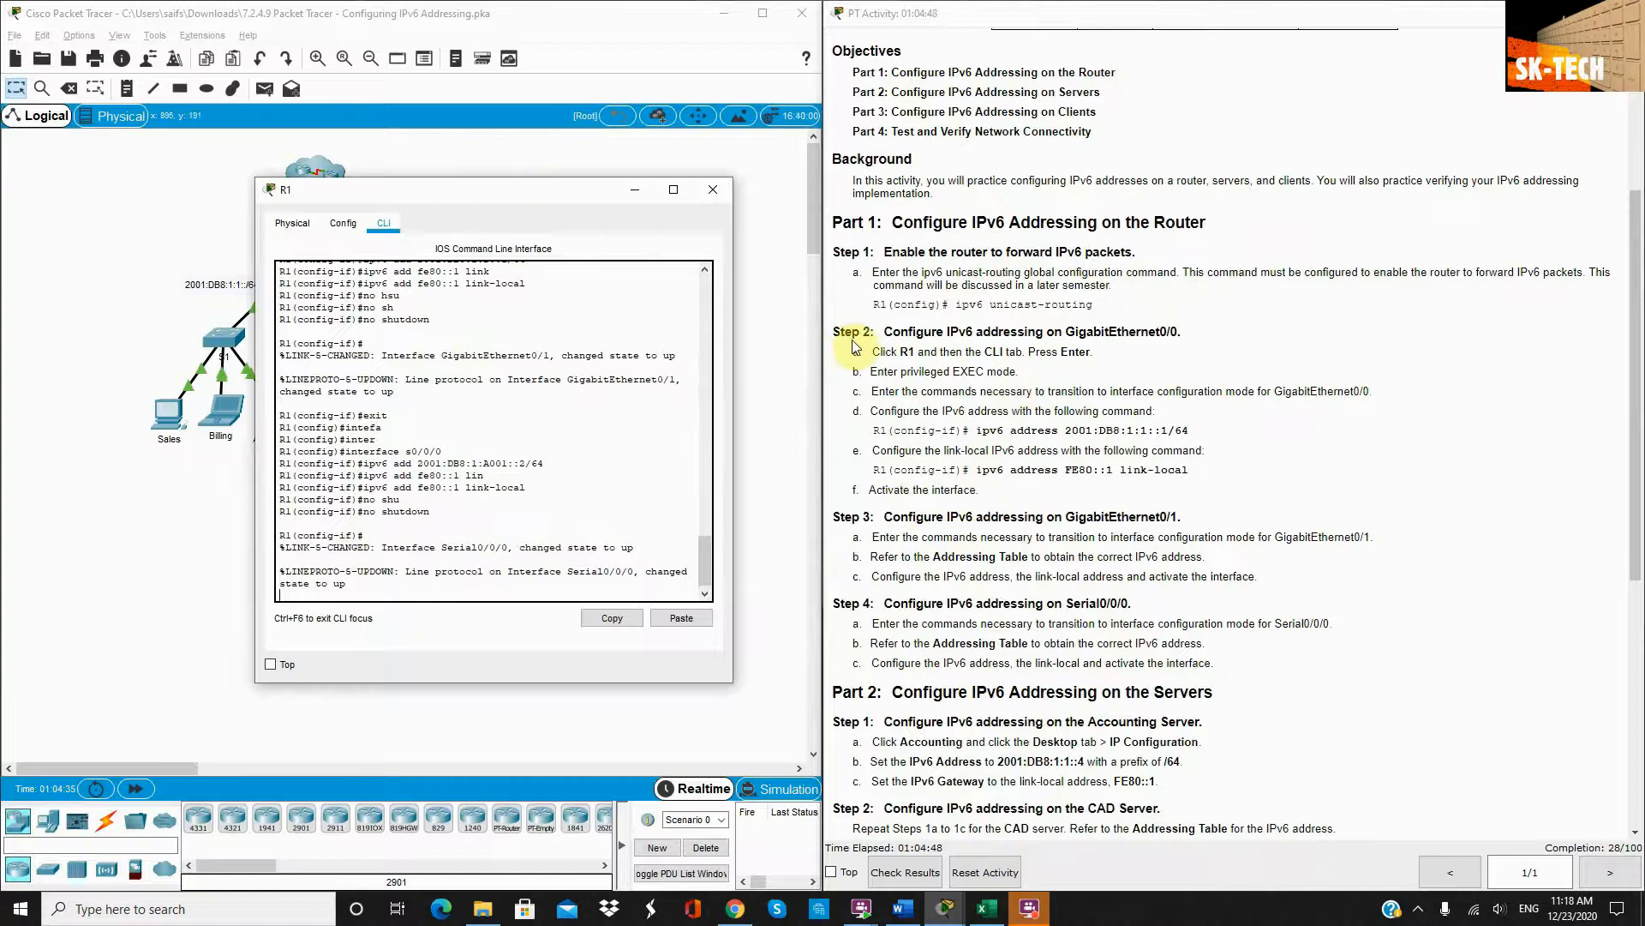
scroll(874, 536, "down", 1)
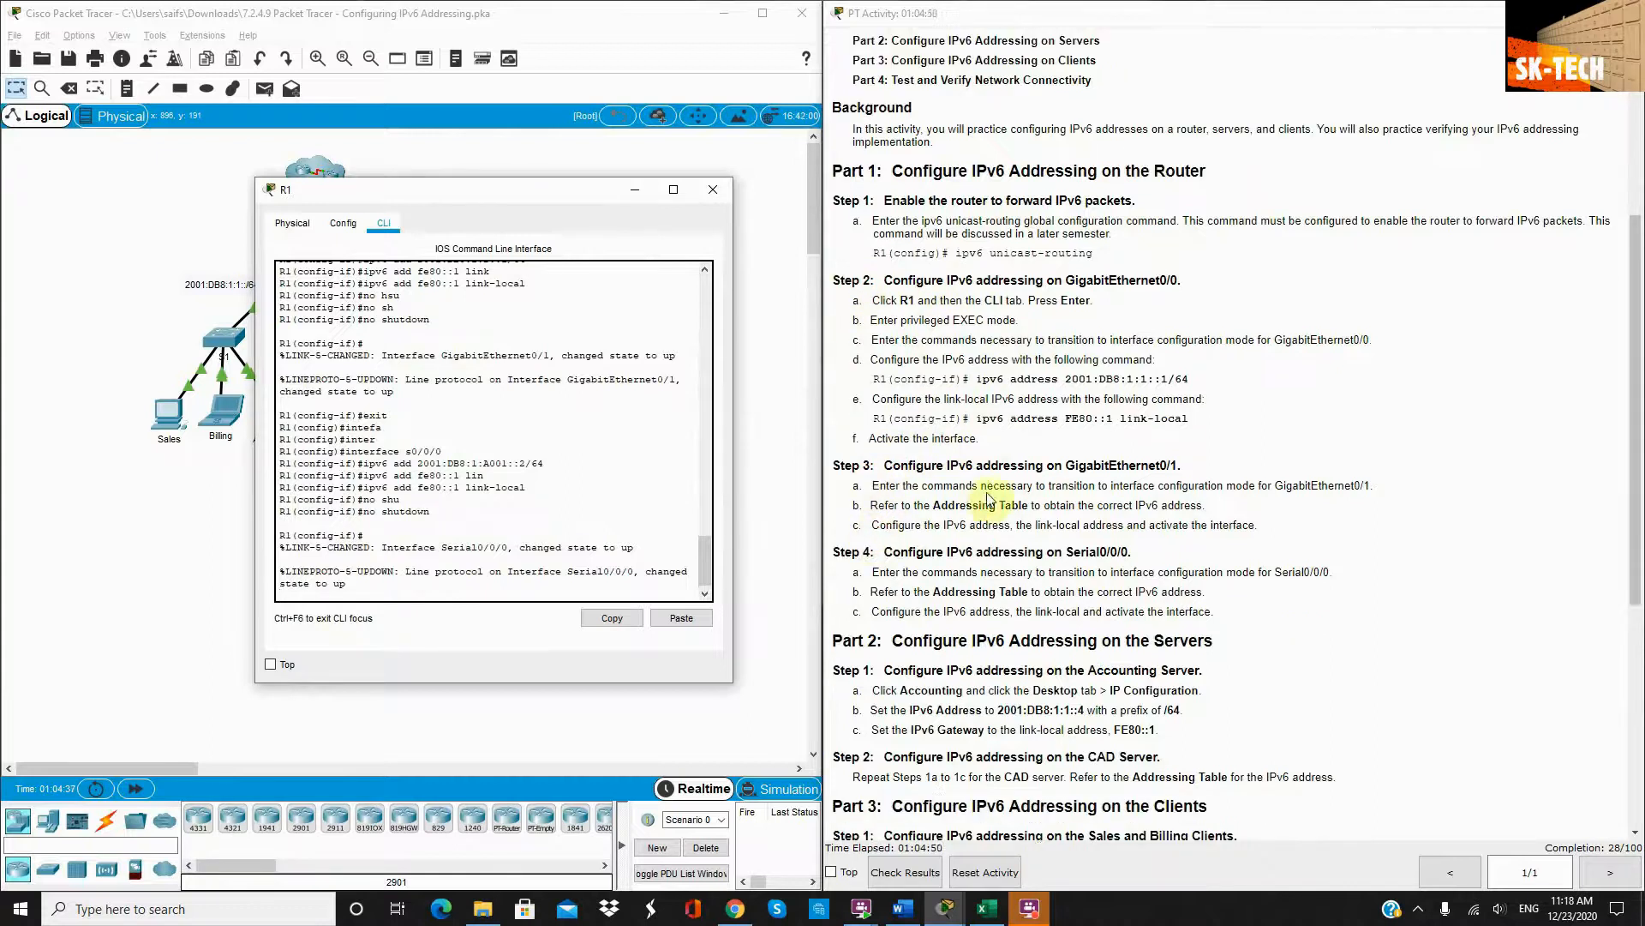
scroll(1204, 492, "down", 2)
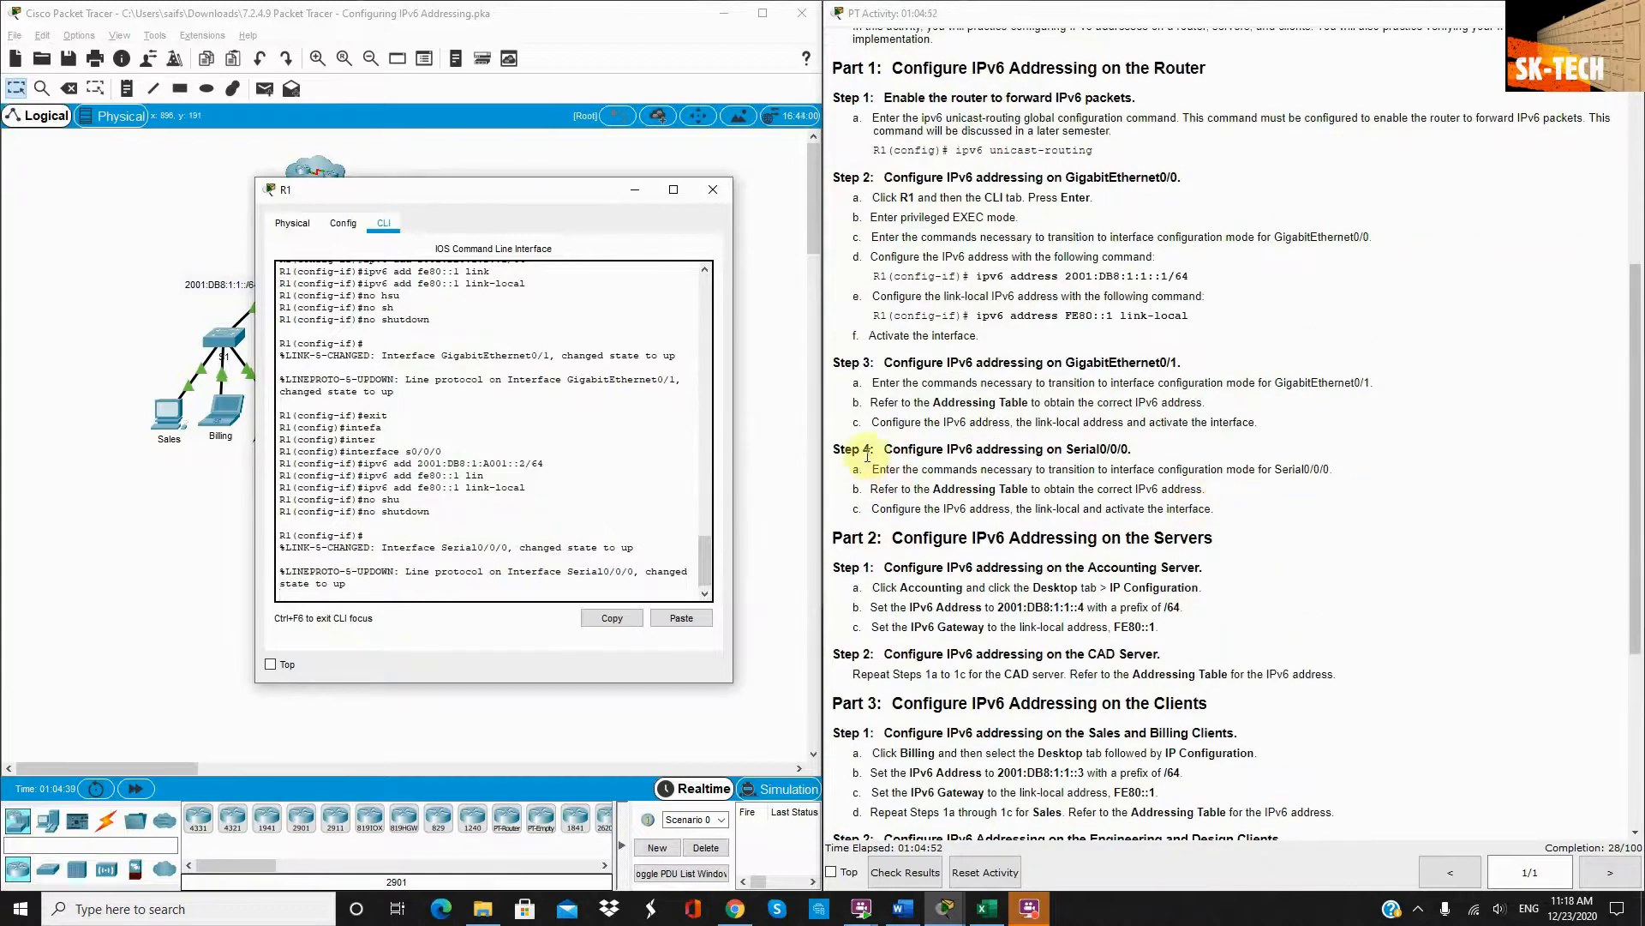
scroll(1173, 467, "down", 2)
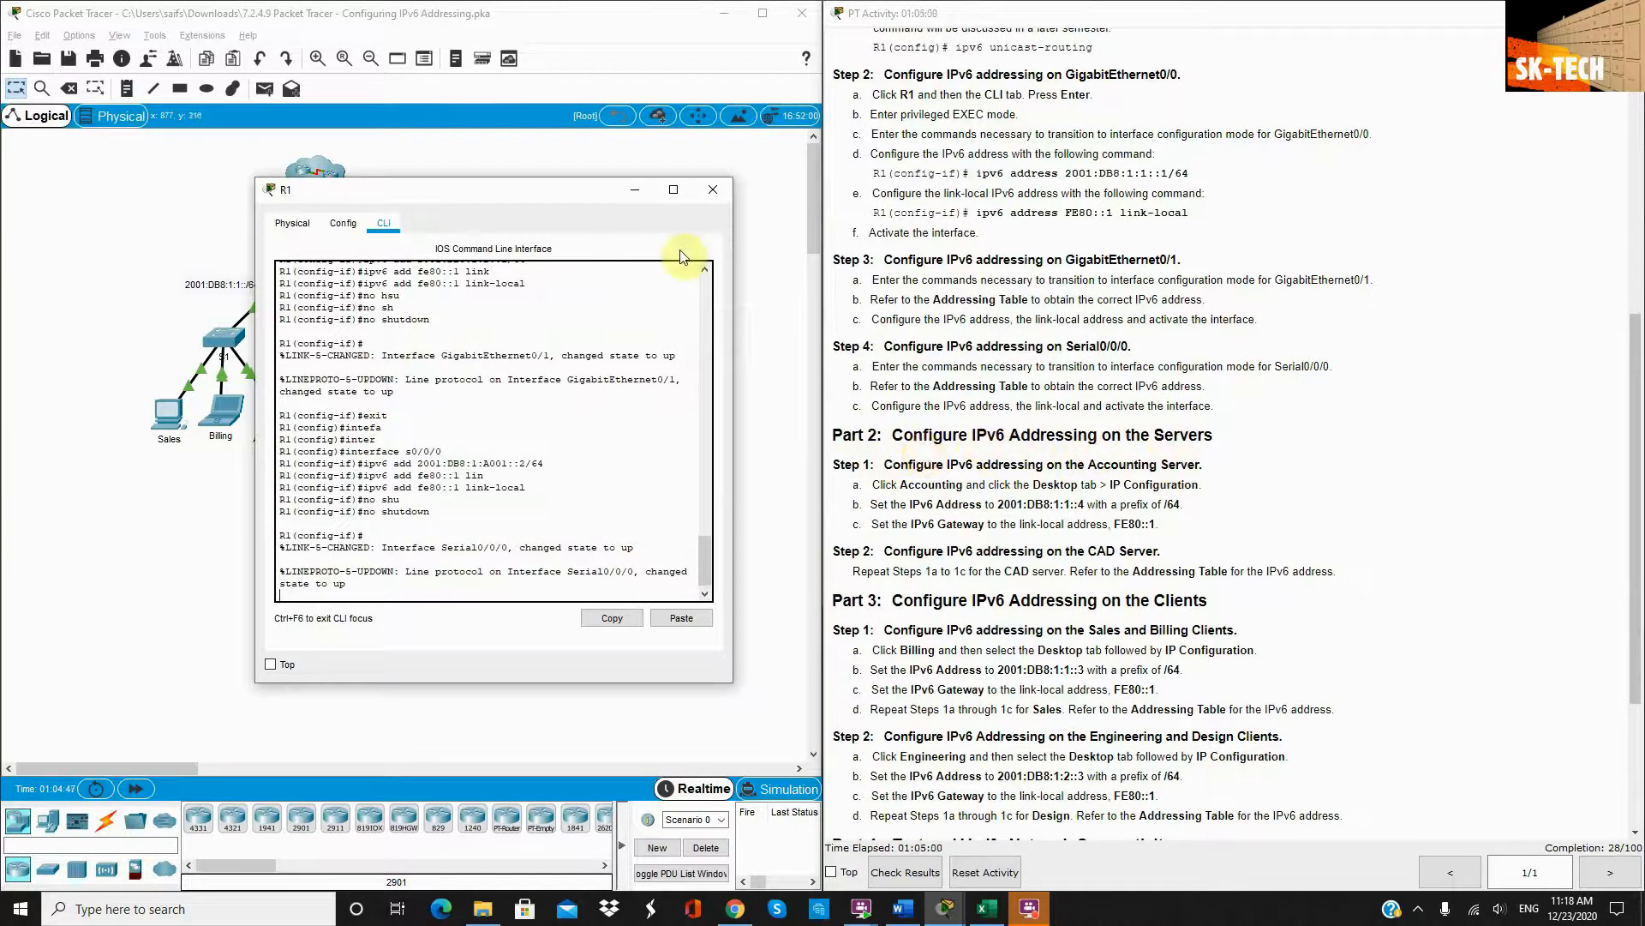
left_click_drag(393, 193, 830, 441)
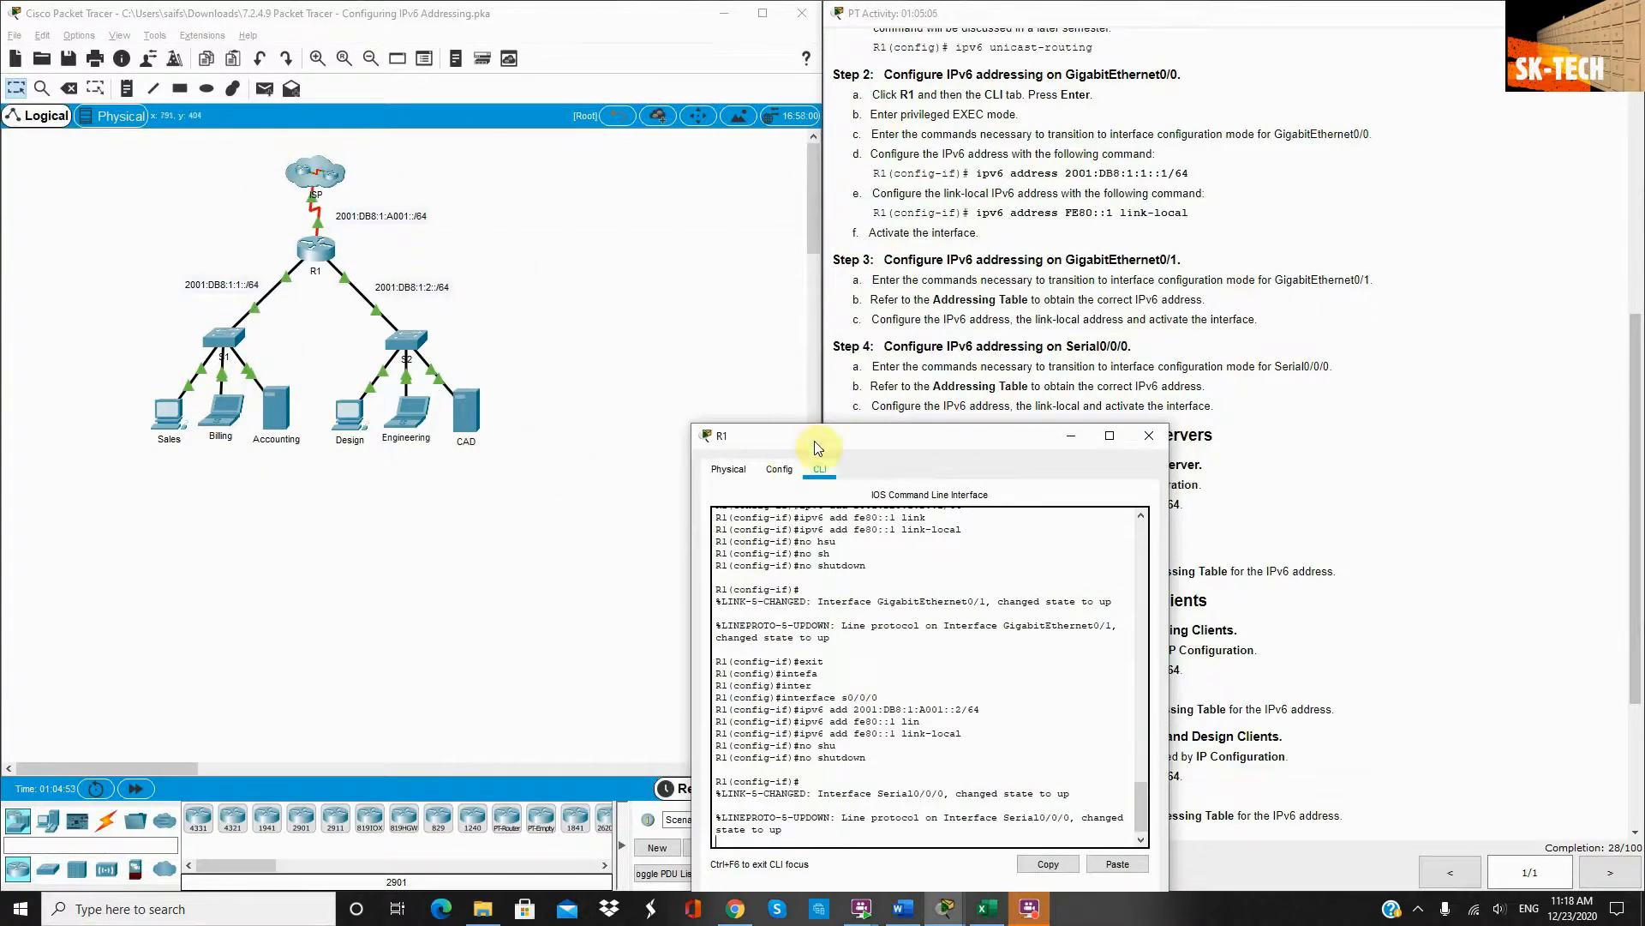
left_click_drag(814, 447, 468, 127)
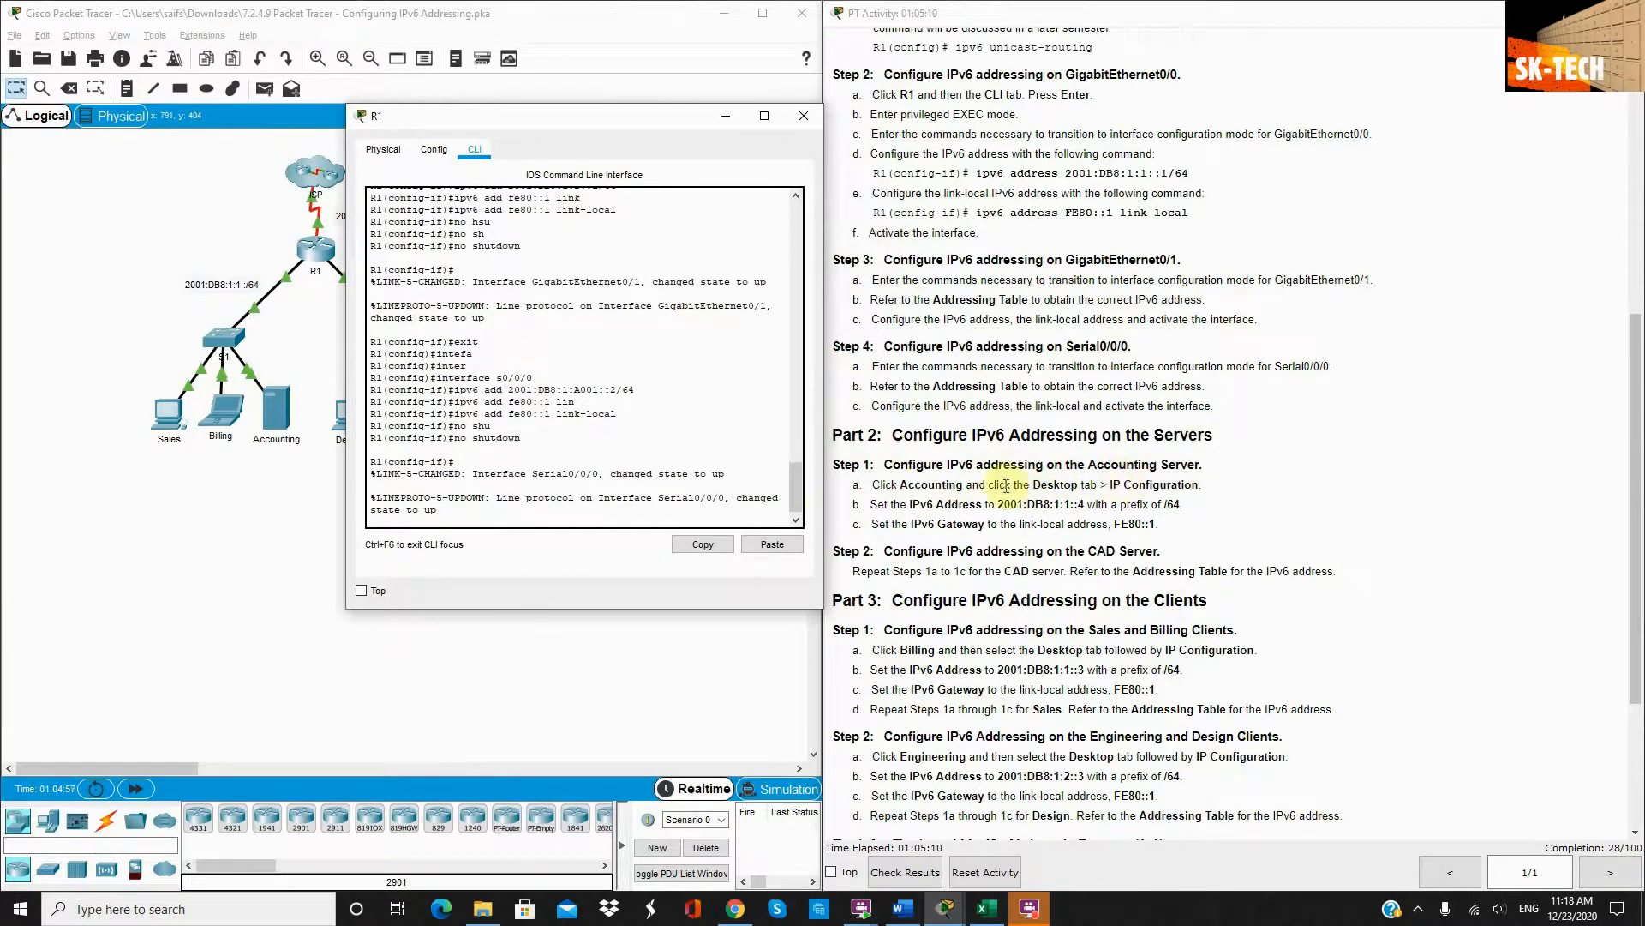
Minimize the R1 window and open the IP Configuration of the Accounting server
left_click(728, 120)
left_click(273, 419)
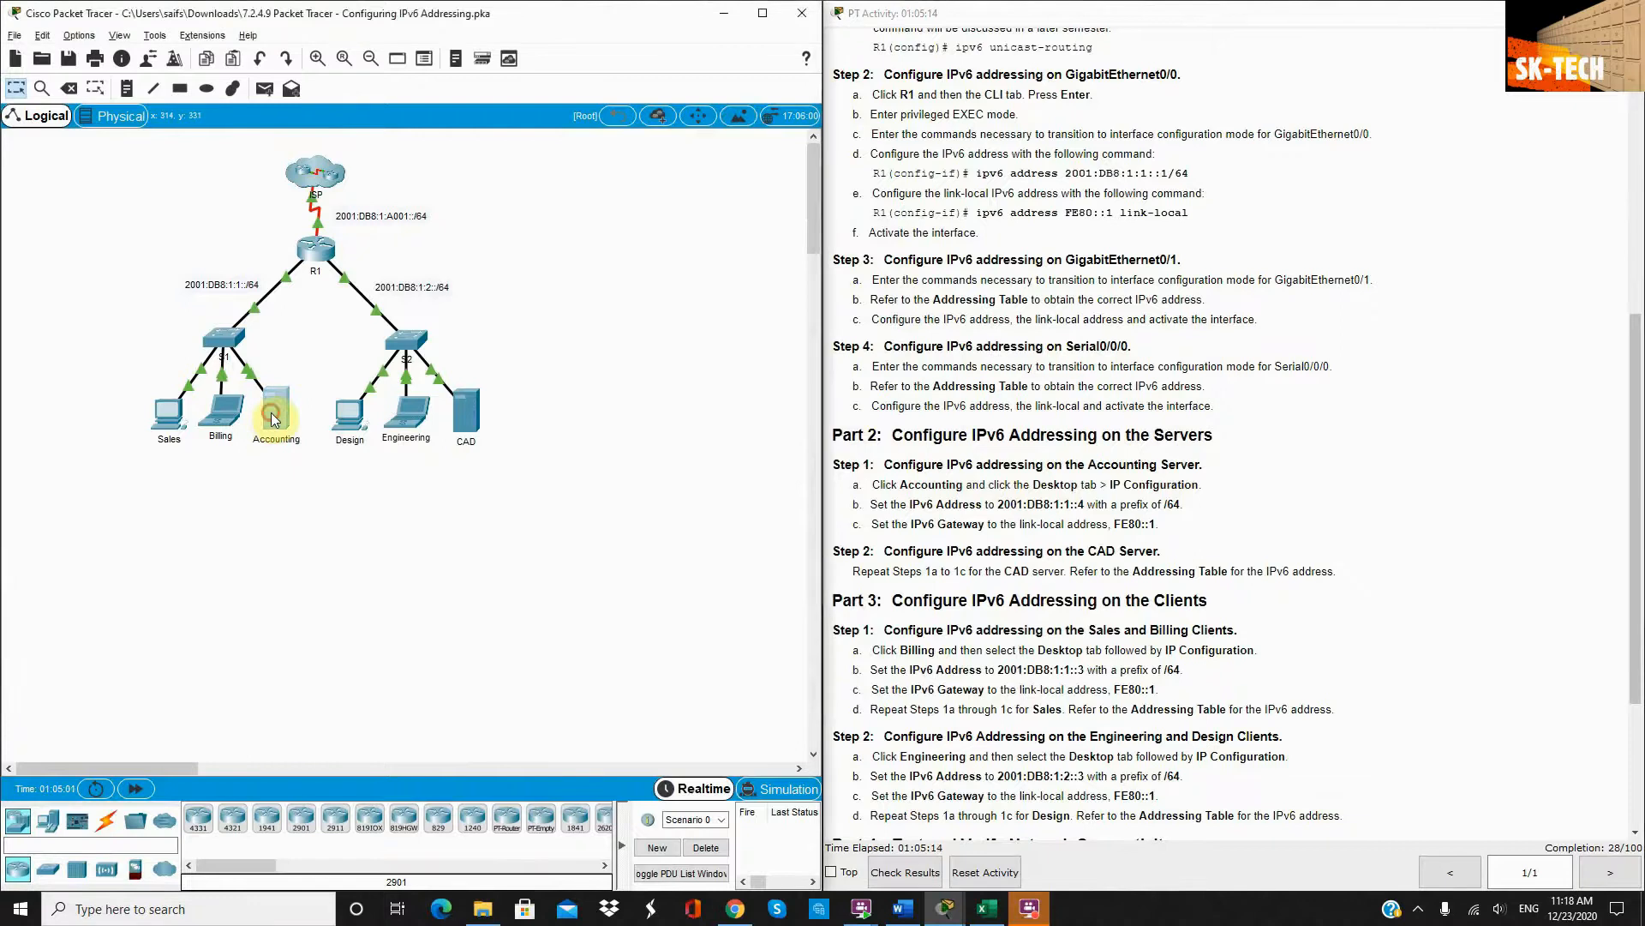
left_click_drag(787, 199, 469, 147)
left_click(332, 254)
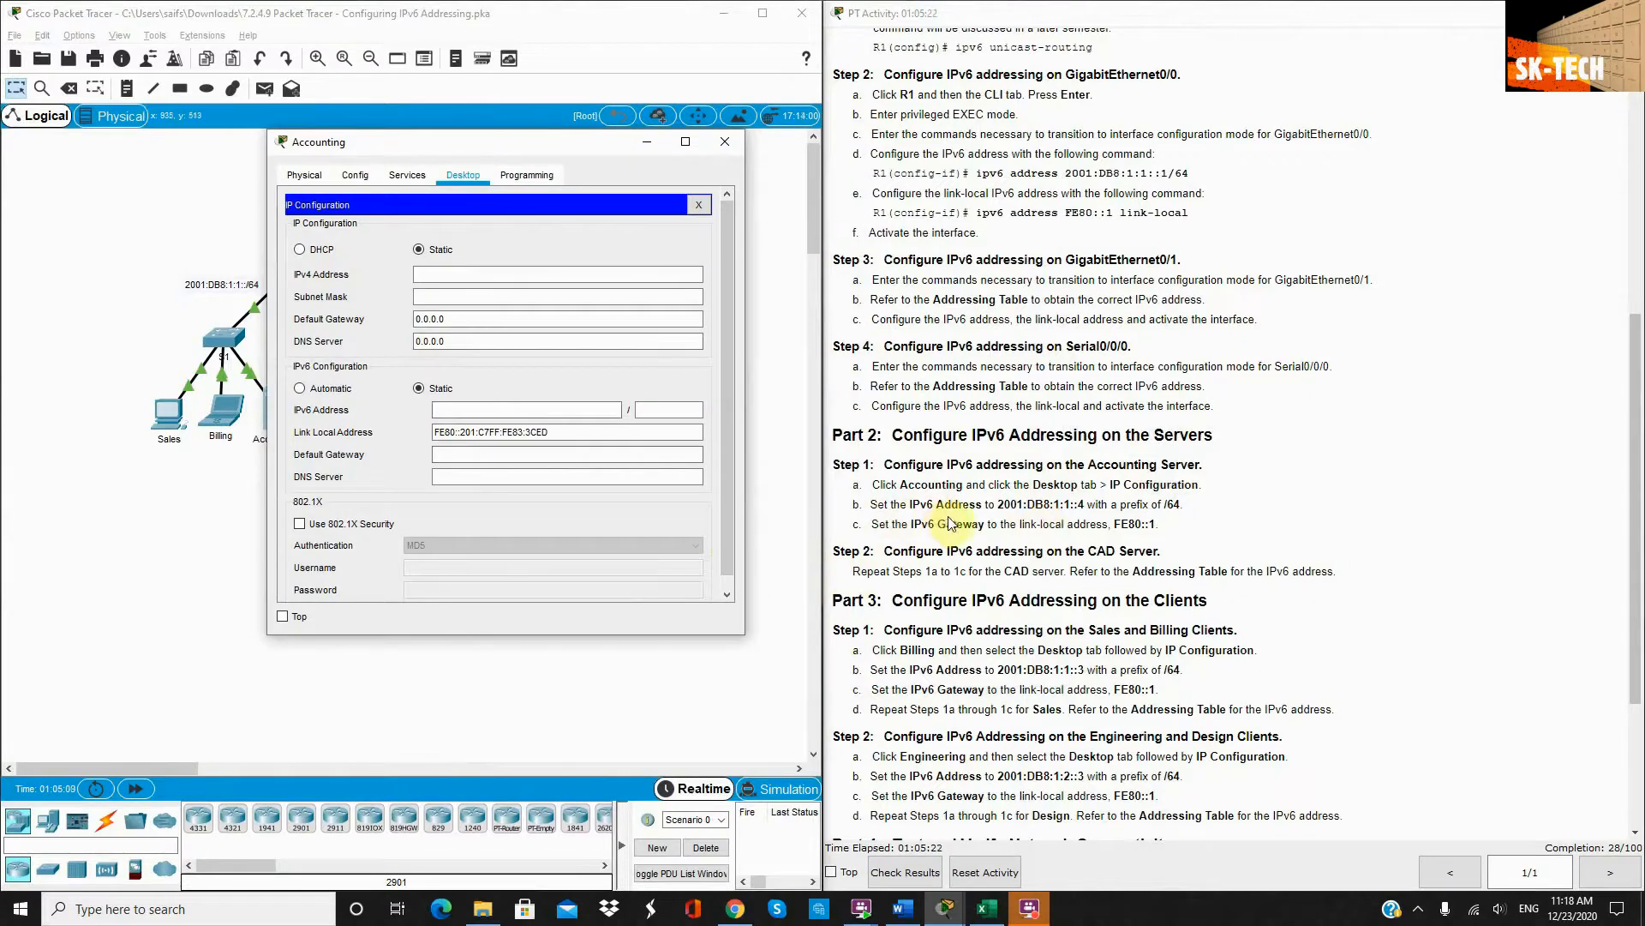
Set the Accounting server's IPv6 address to 2001:DB8:1:1::4 with prefix length 64, copying the address from the addressing table
scroll(1136, 504, "up", 7)
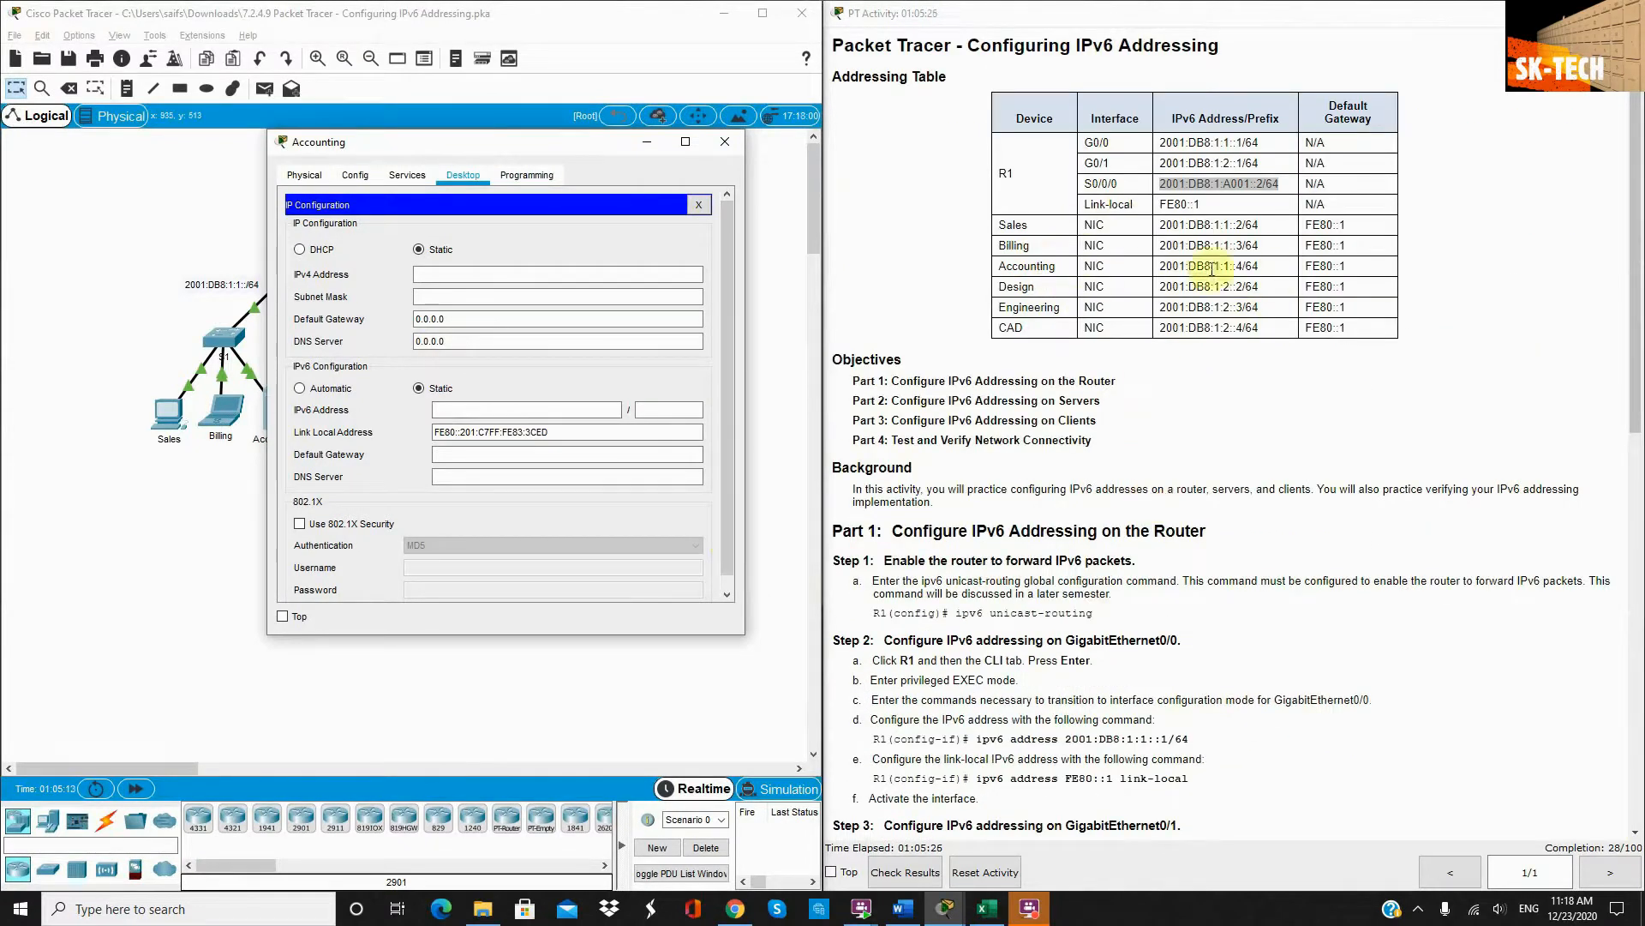
left_click_drag(1247, 266, 1166, 268)
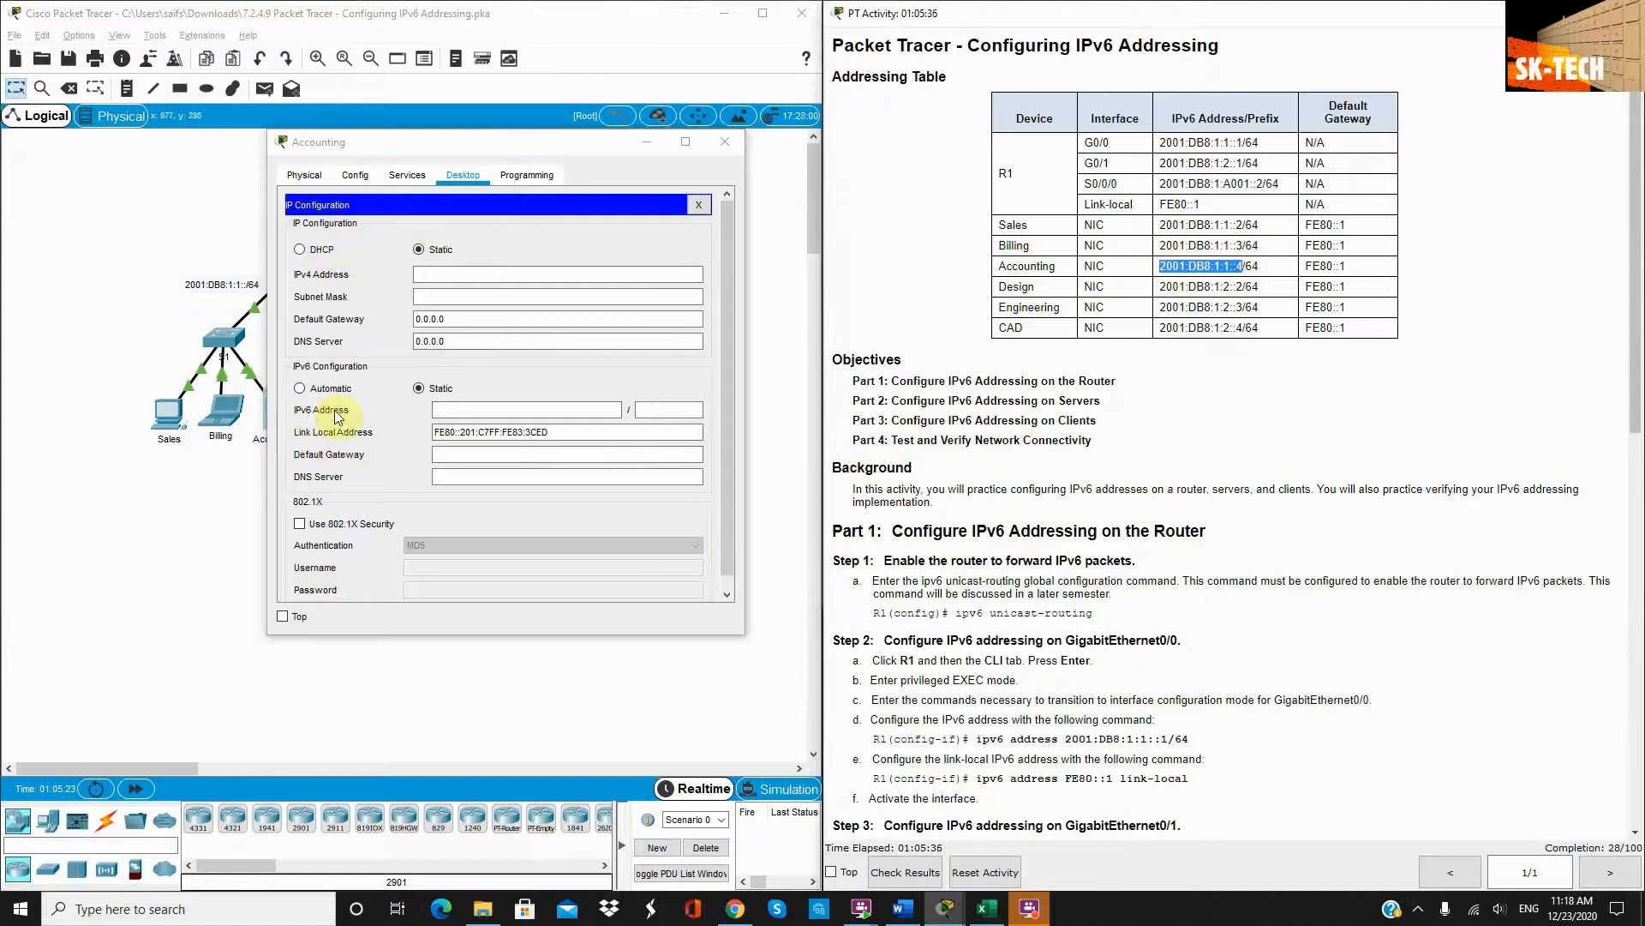
left_click(478, 412)
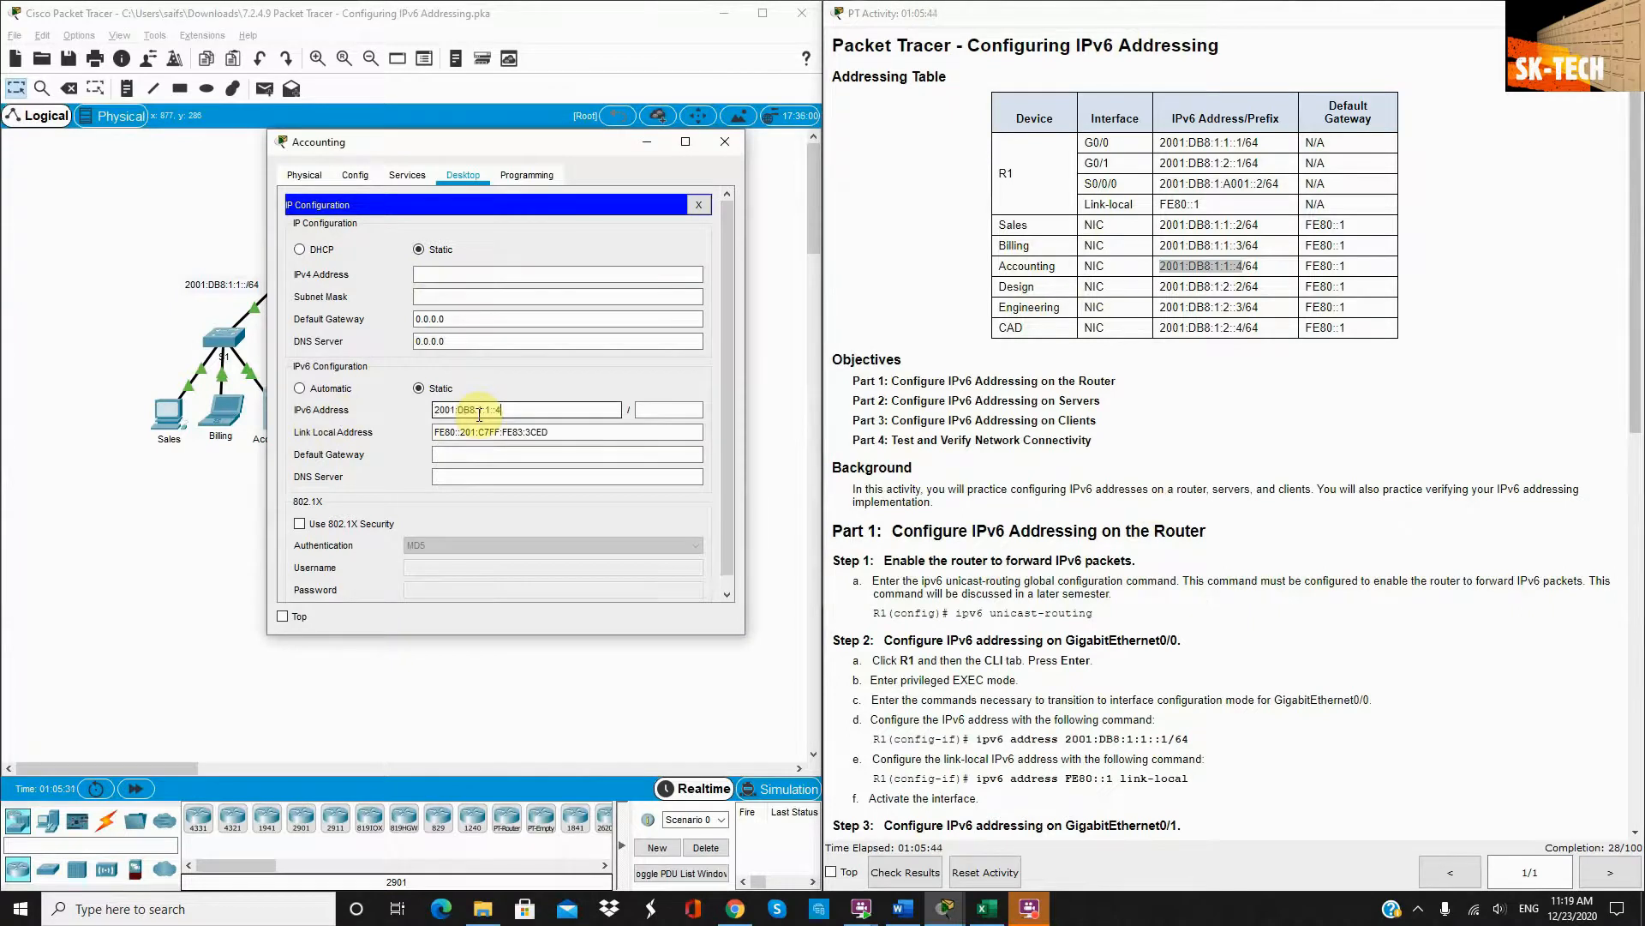
left_click(649, 412)
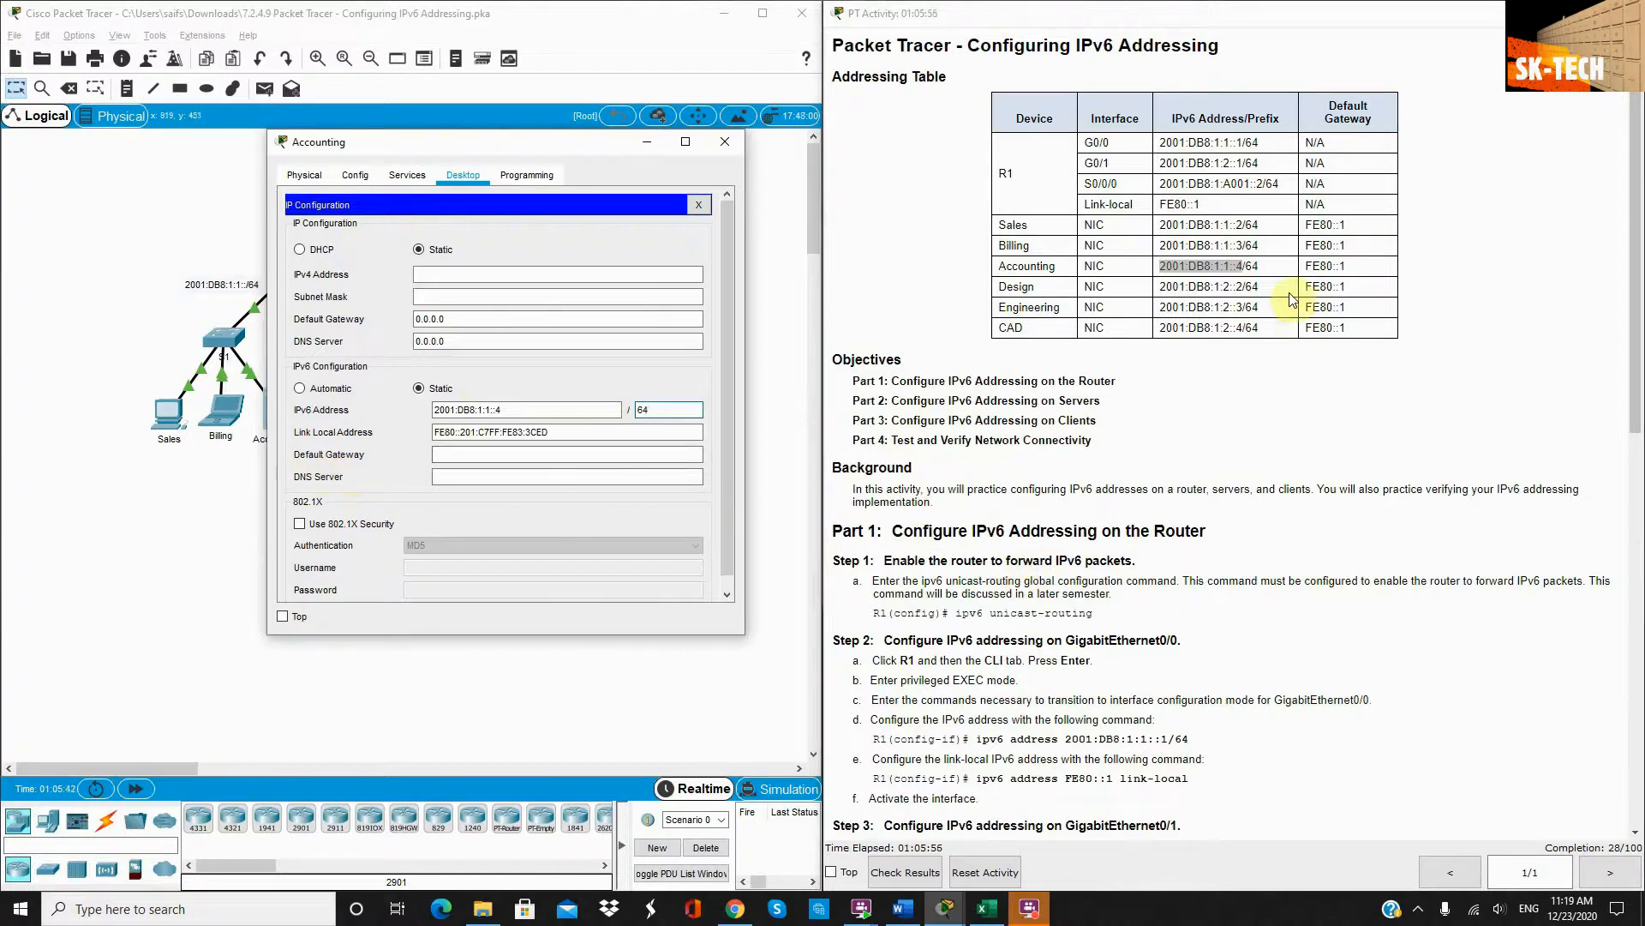
Set the Accounting server's IPv6 default gateway to FE80::1 and close its configuration window
left_click_drag(1347, 267, 1304, 271)
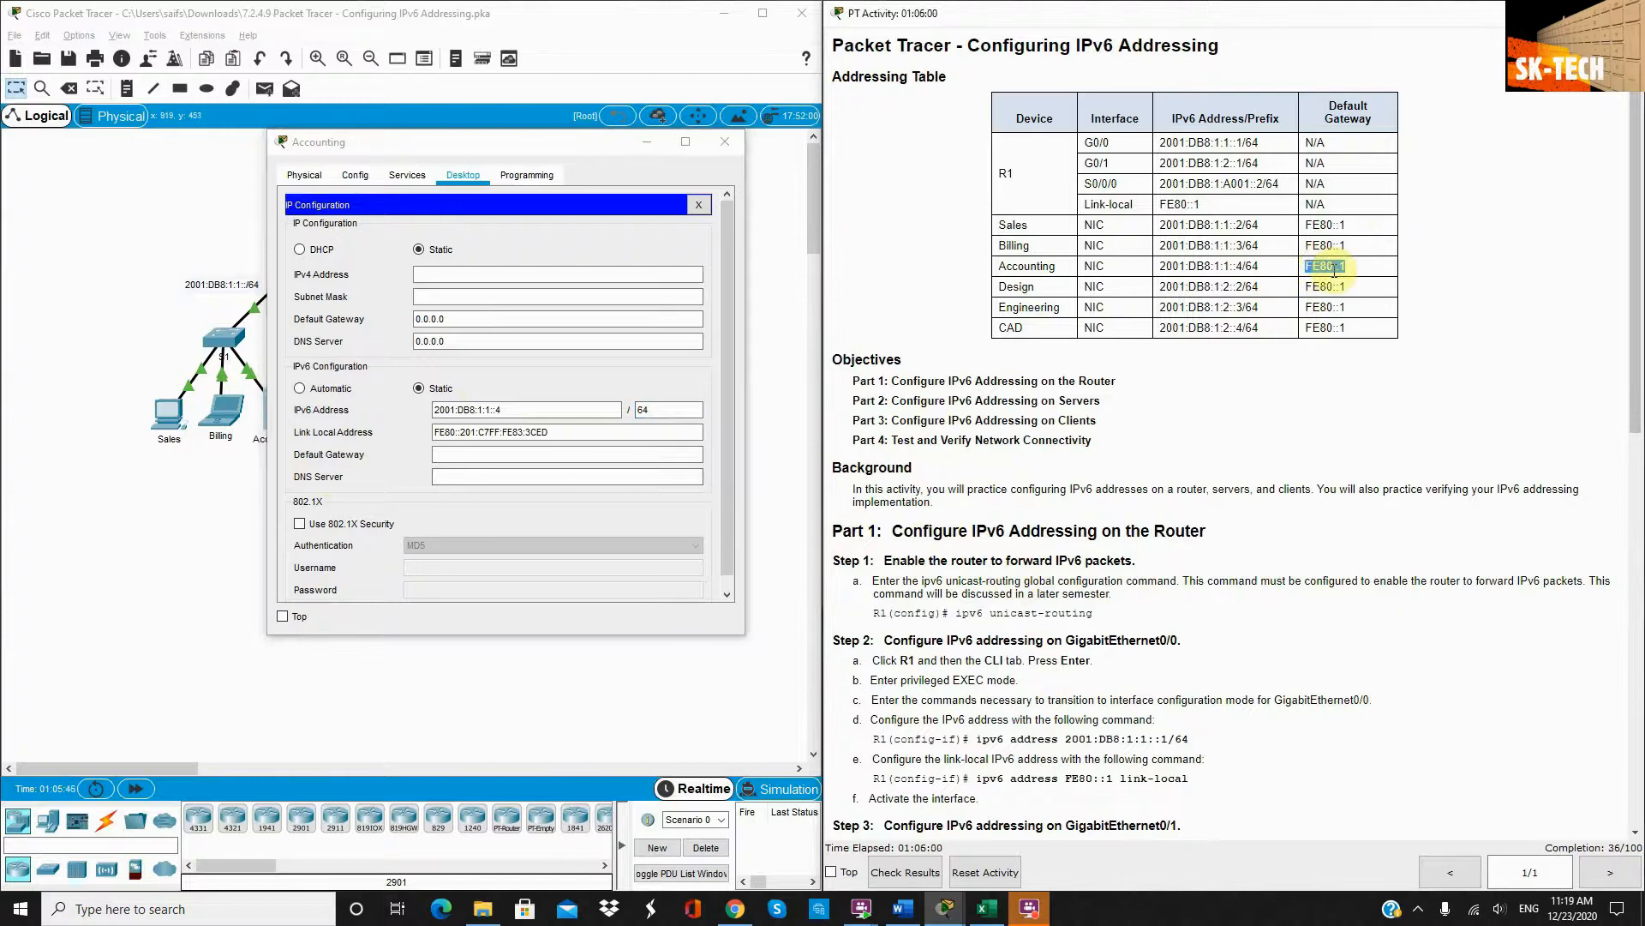
left_click(472, 453)
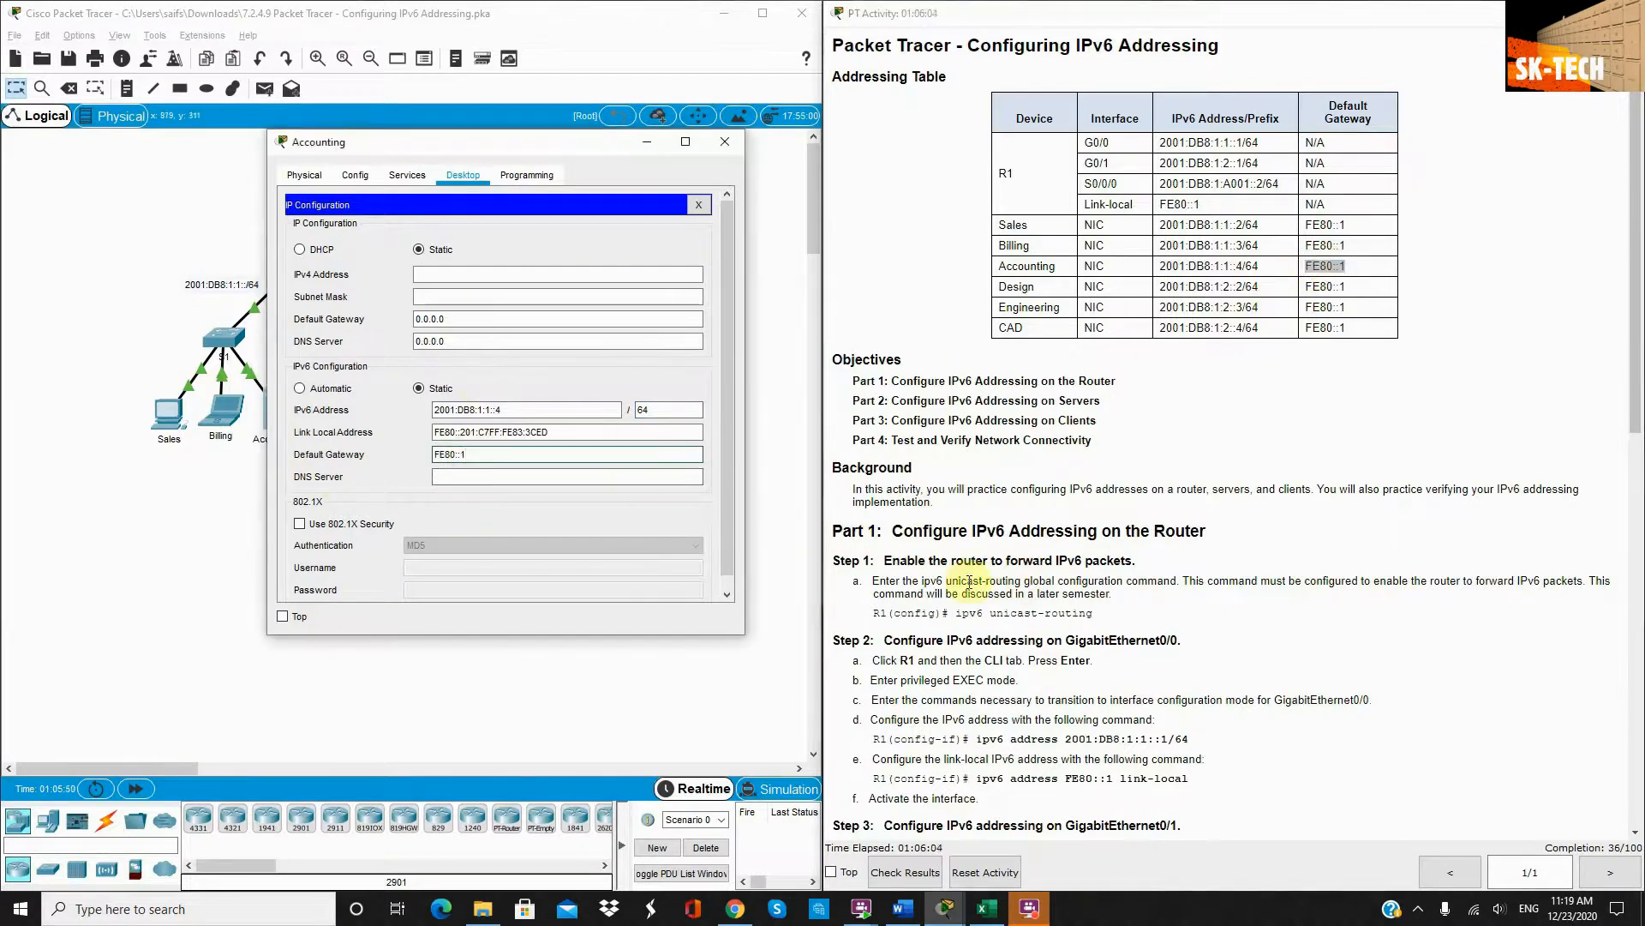
scroll(999, 588, "down", 10)
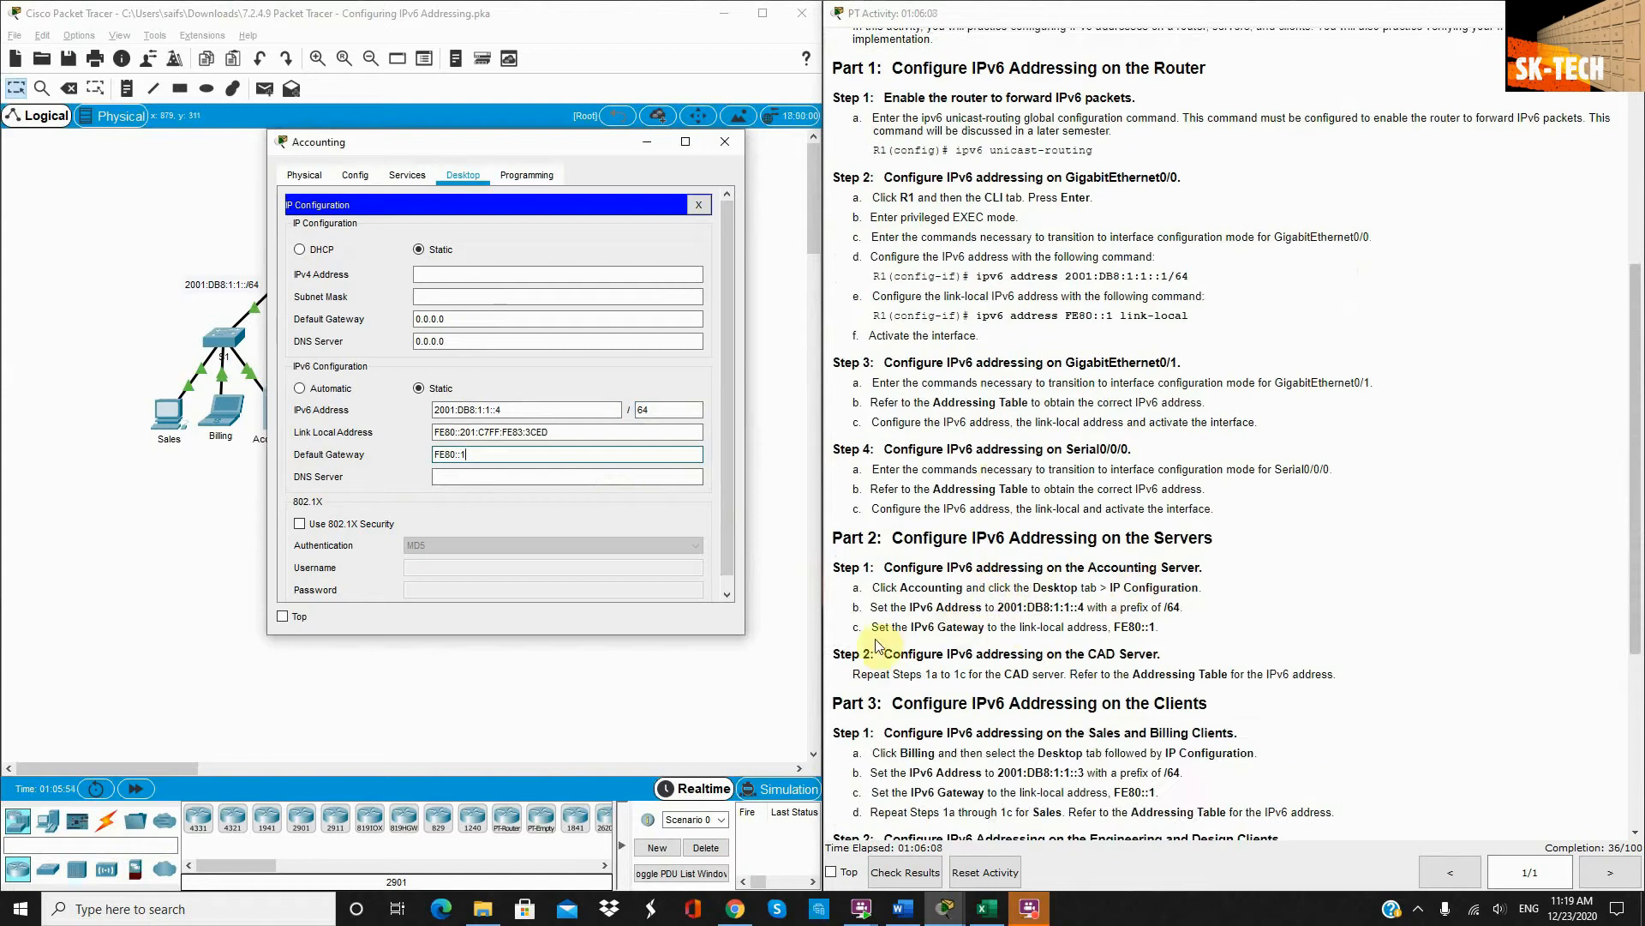
left_click(700, 205)
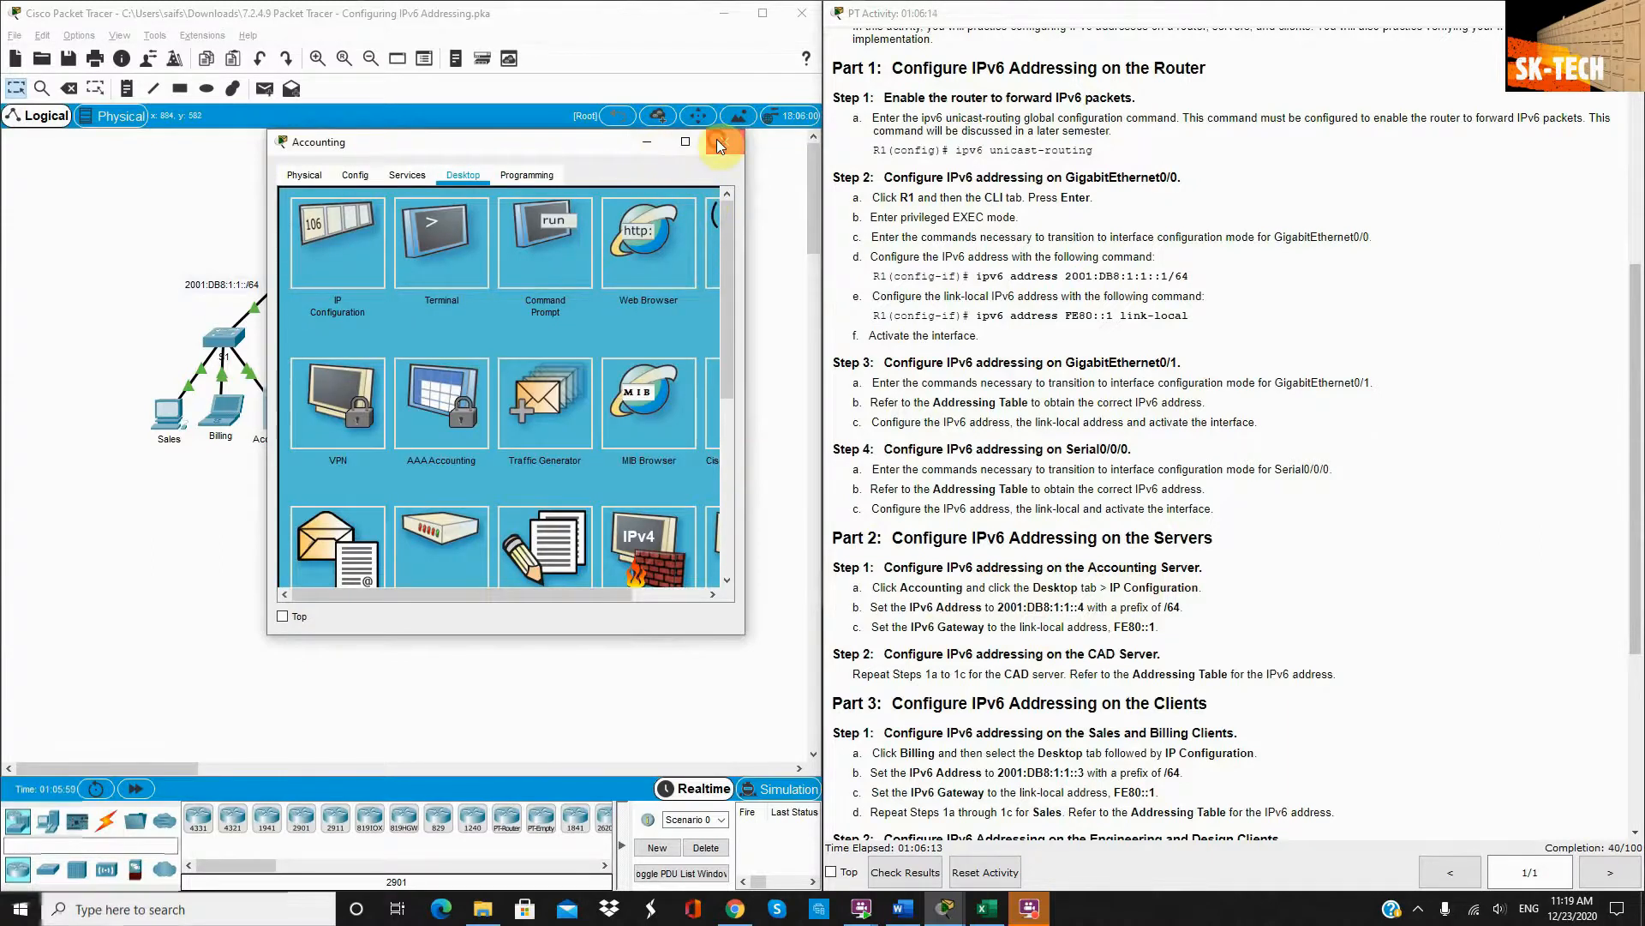
left_click(718, 146)
Open the IP Configuration of the CAD server and place its window beside the addressing table
left_click(467, 413)
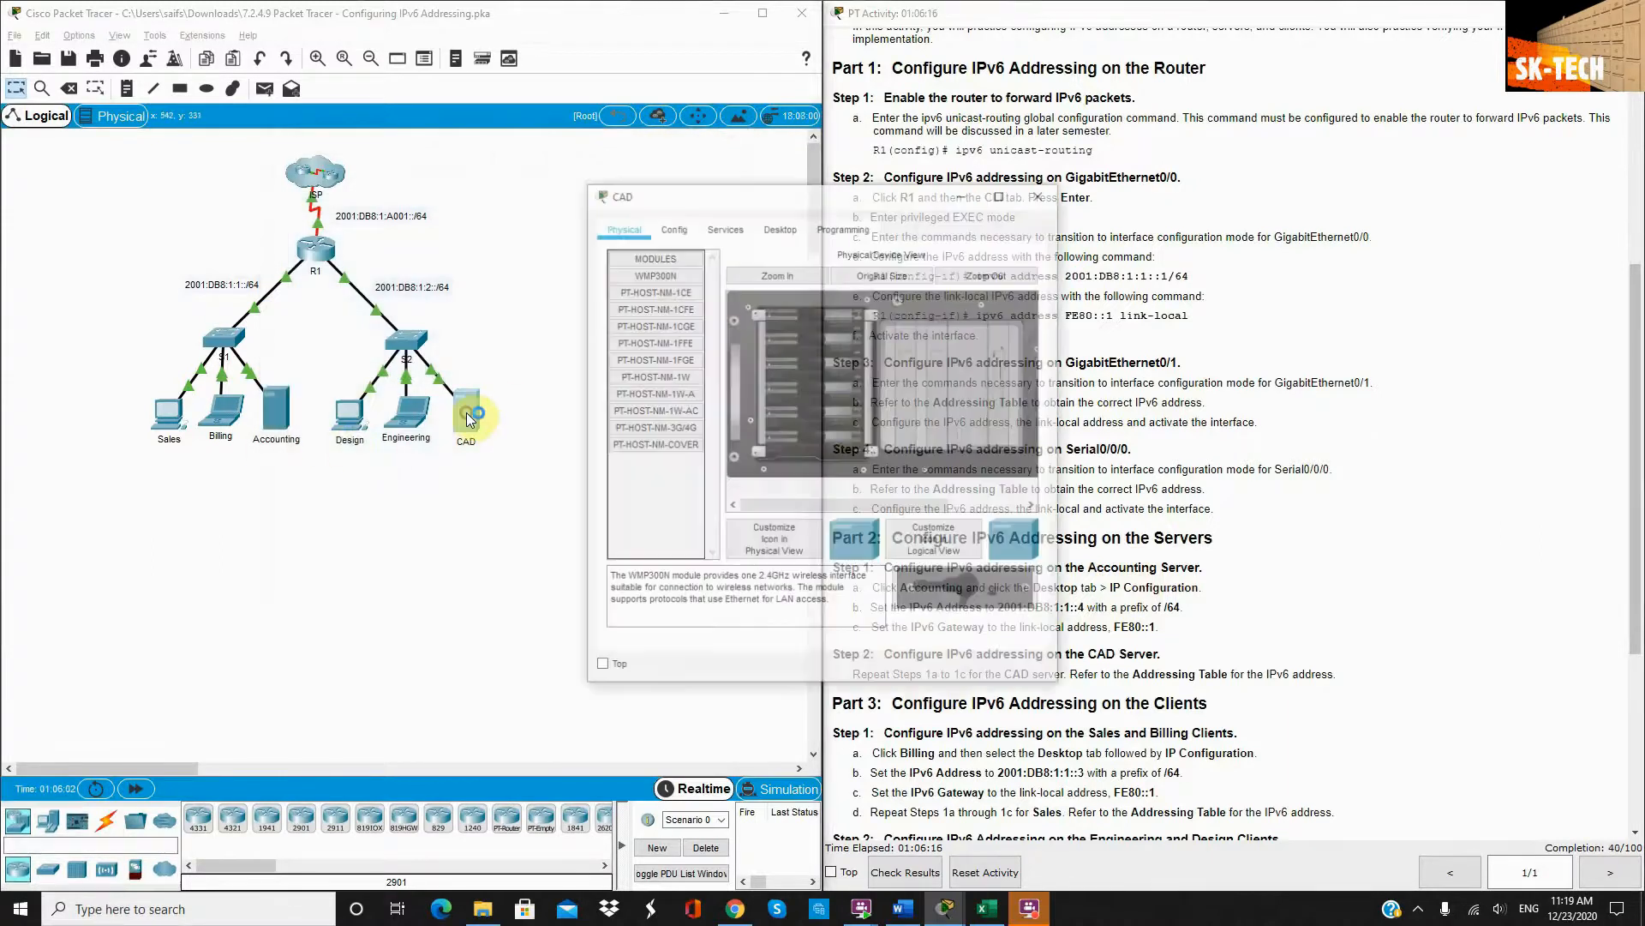
left_click(774, 230)
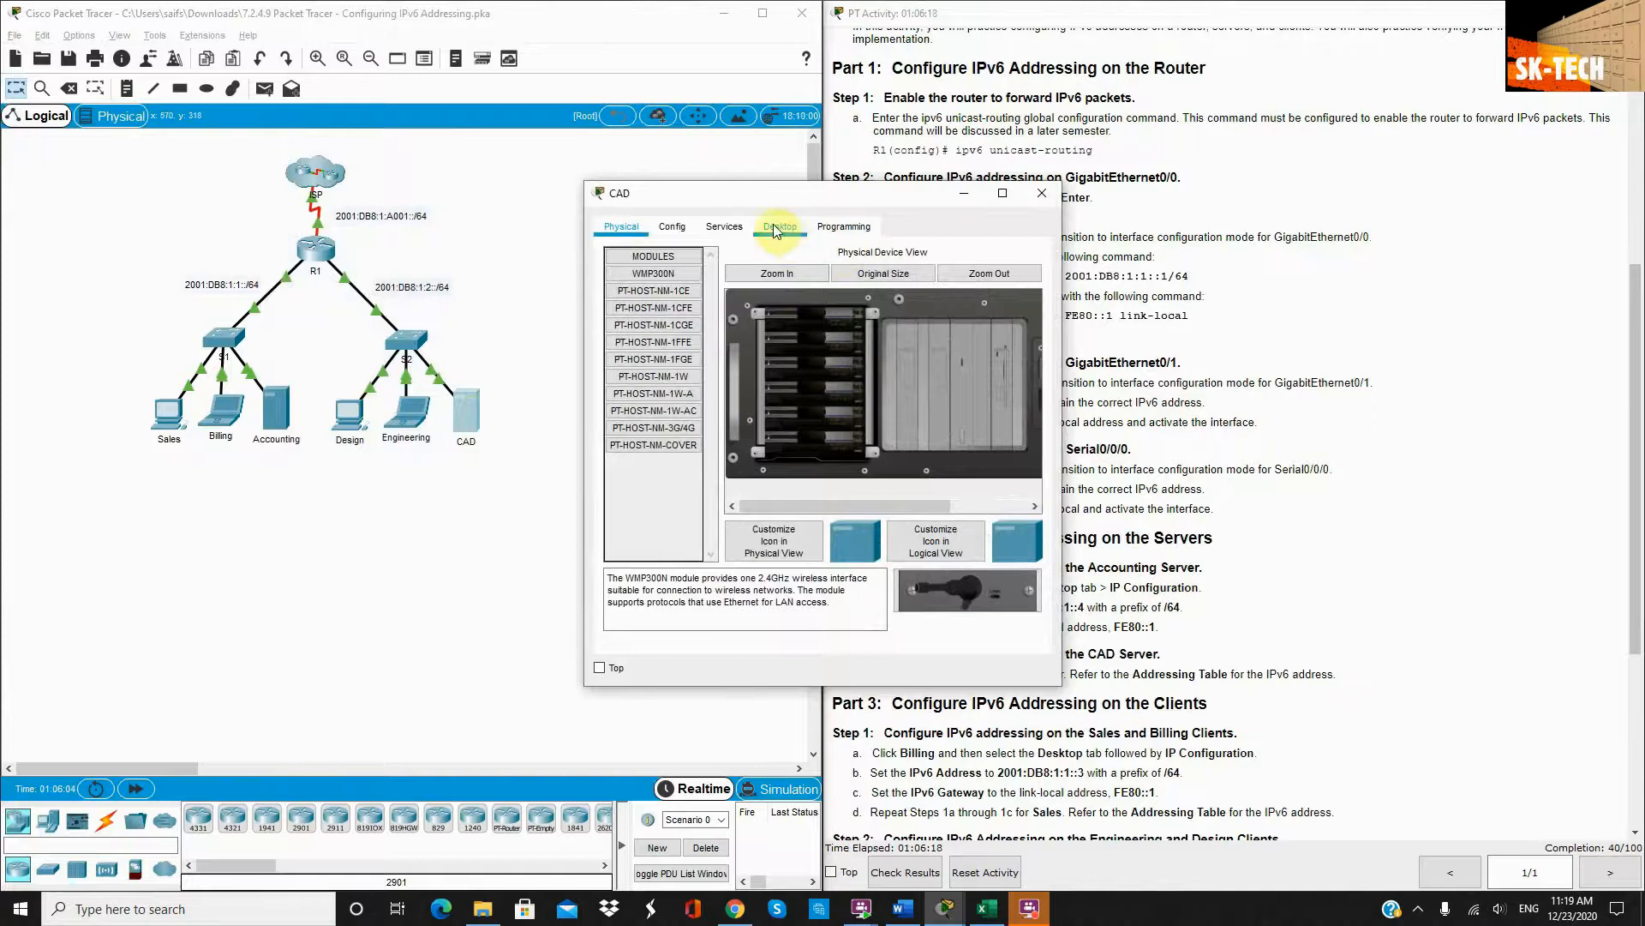
left_click(655, 296)
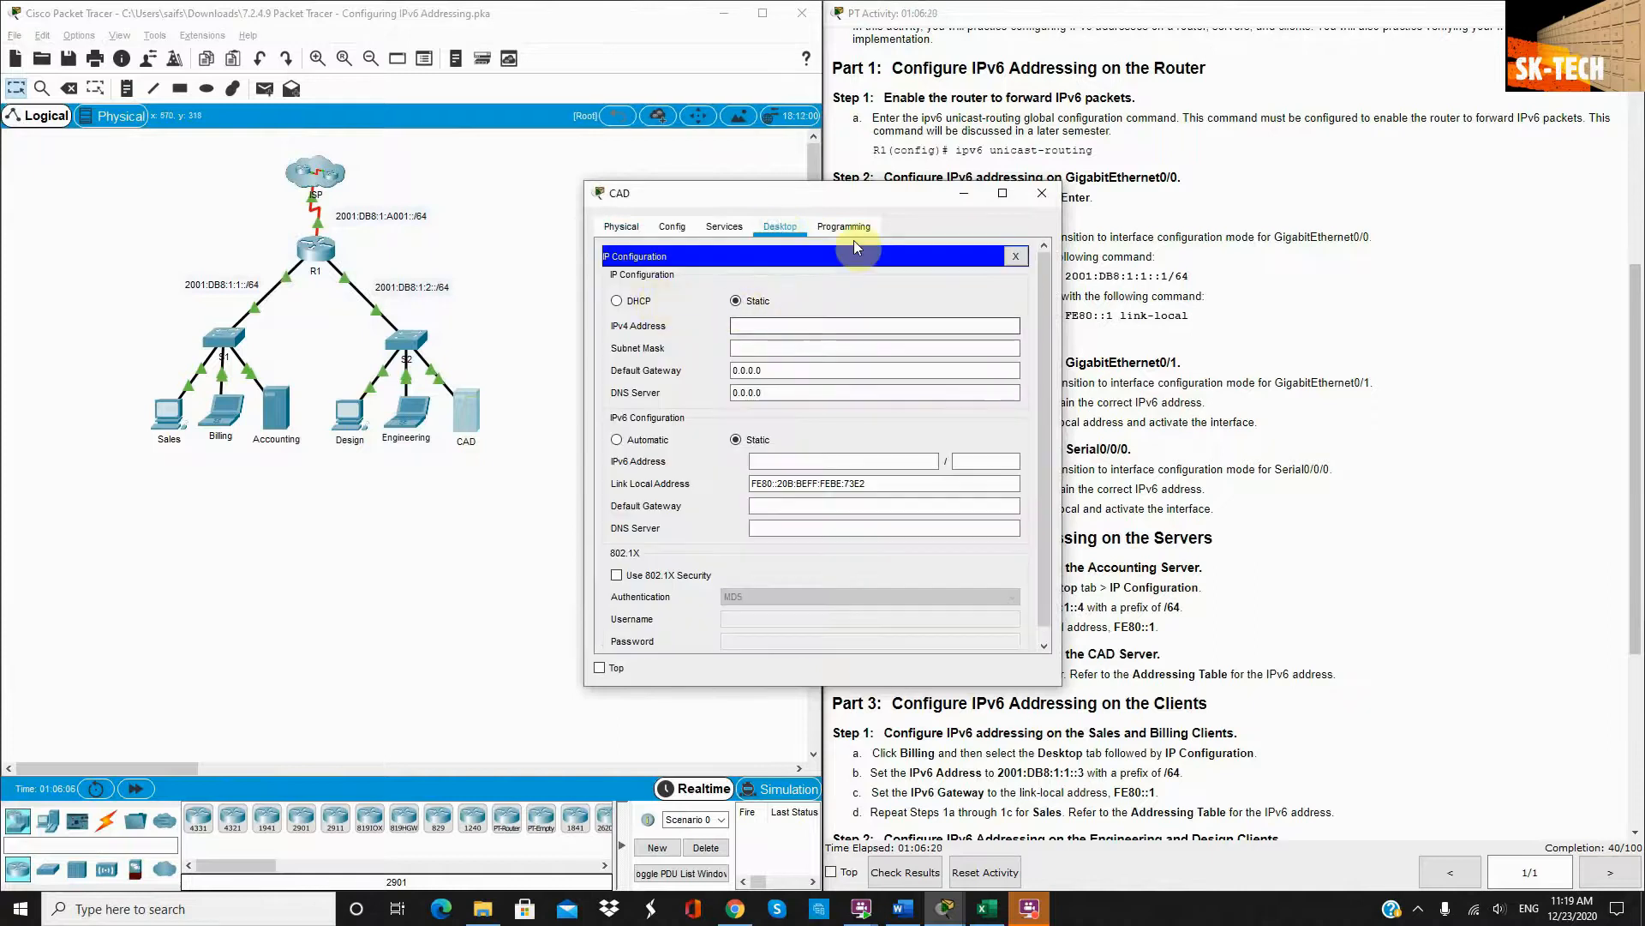
left_click_drag(857, 193, 599, 193)
scroll(1156, 358, "up", 5)
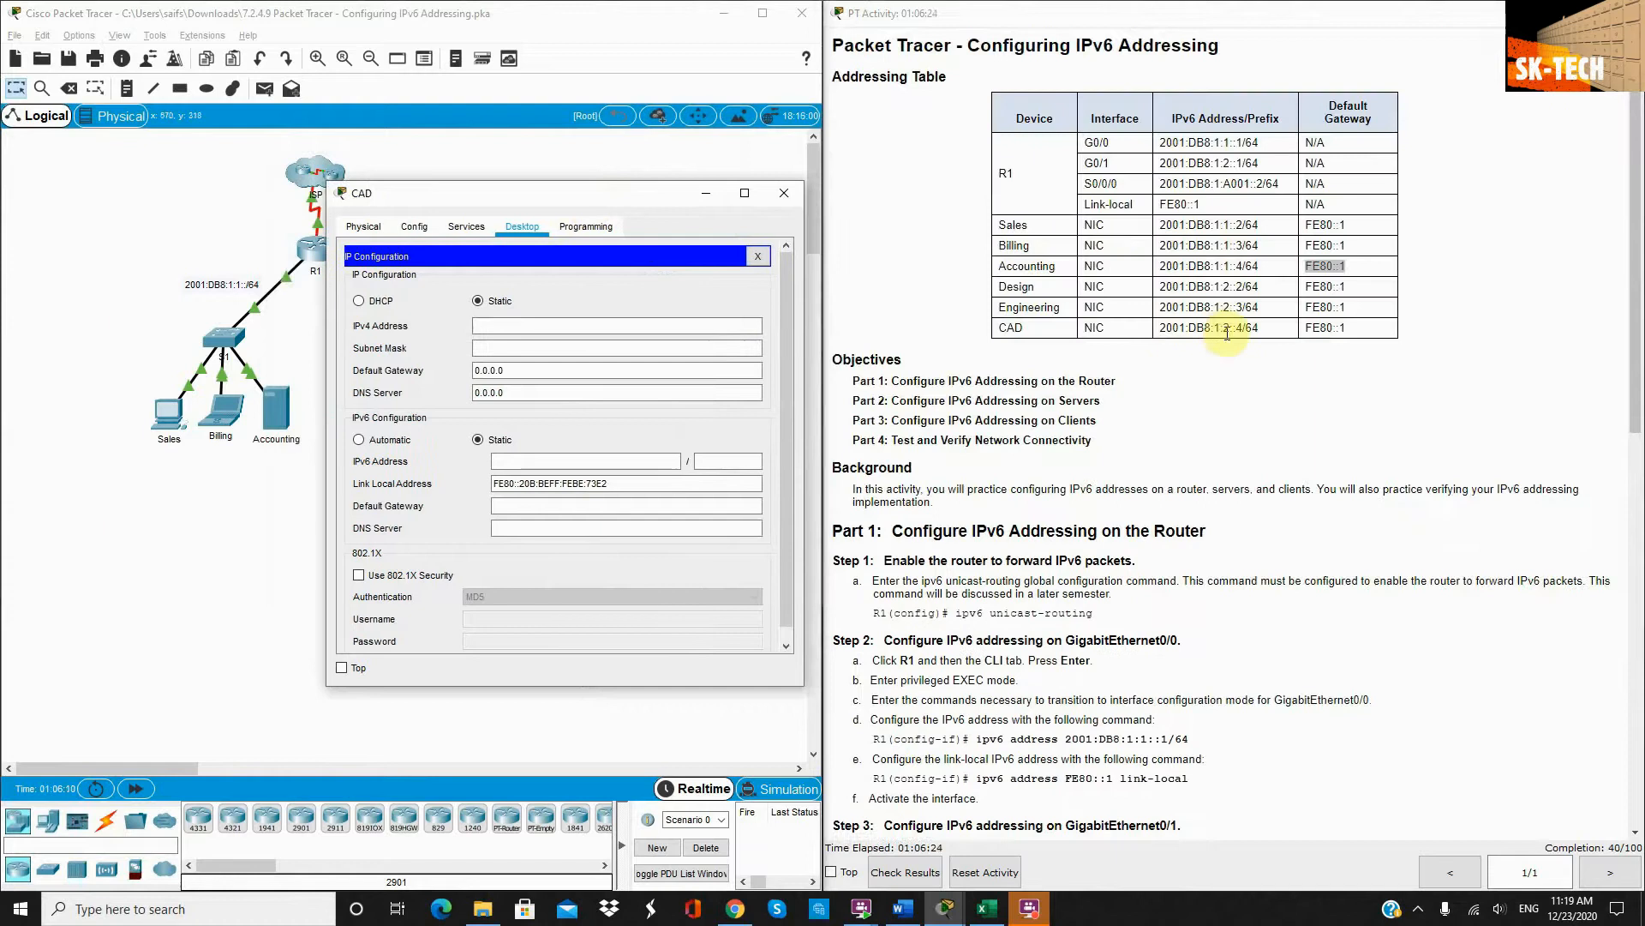
Set the CAD server's IPv6 address to 2001:DB8:1:2::4 with prefix length 64, copying the address from the addressing table
left_click_drag(1244, 328, 1167, 327)
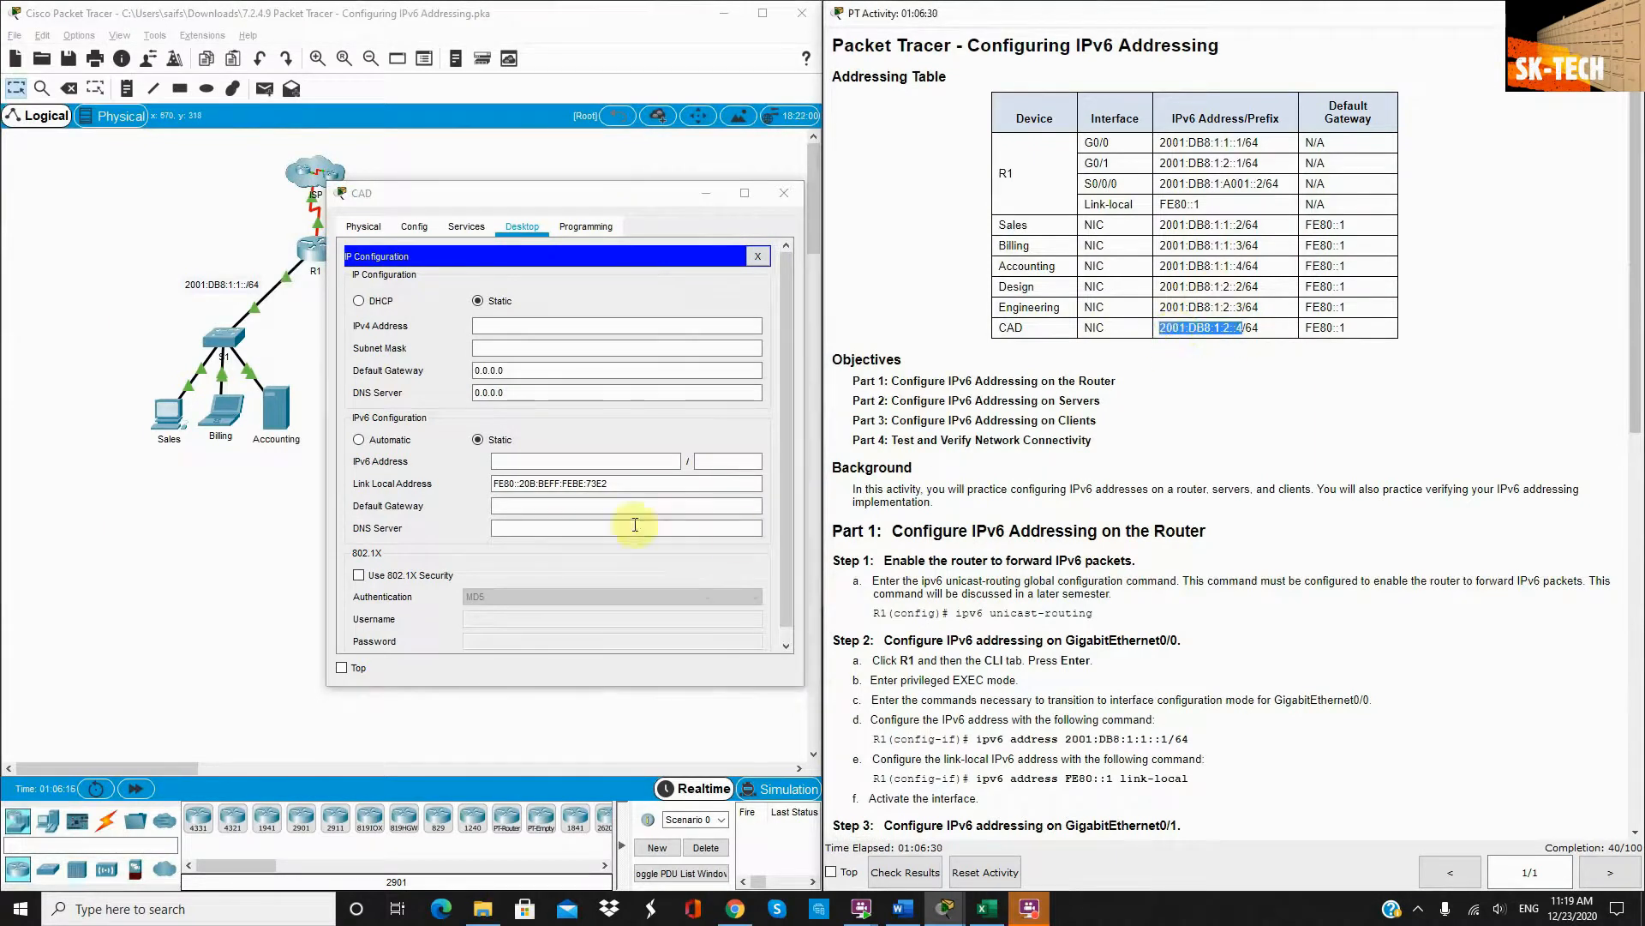
left_click(542, 463)
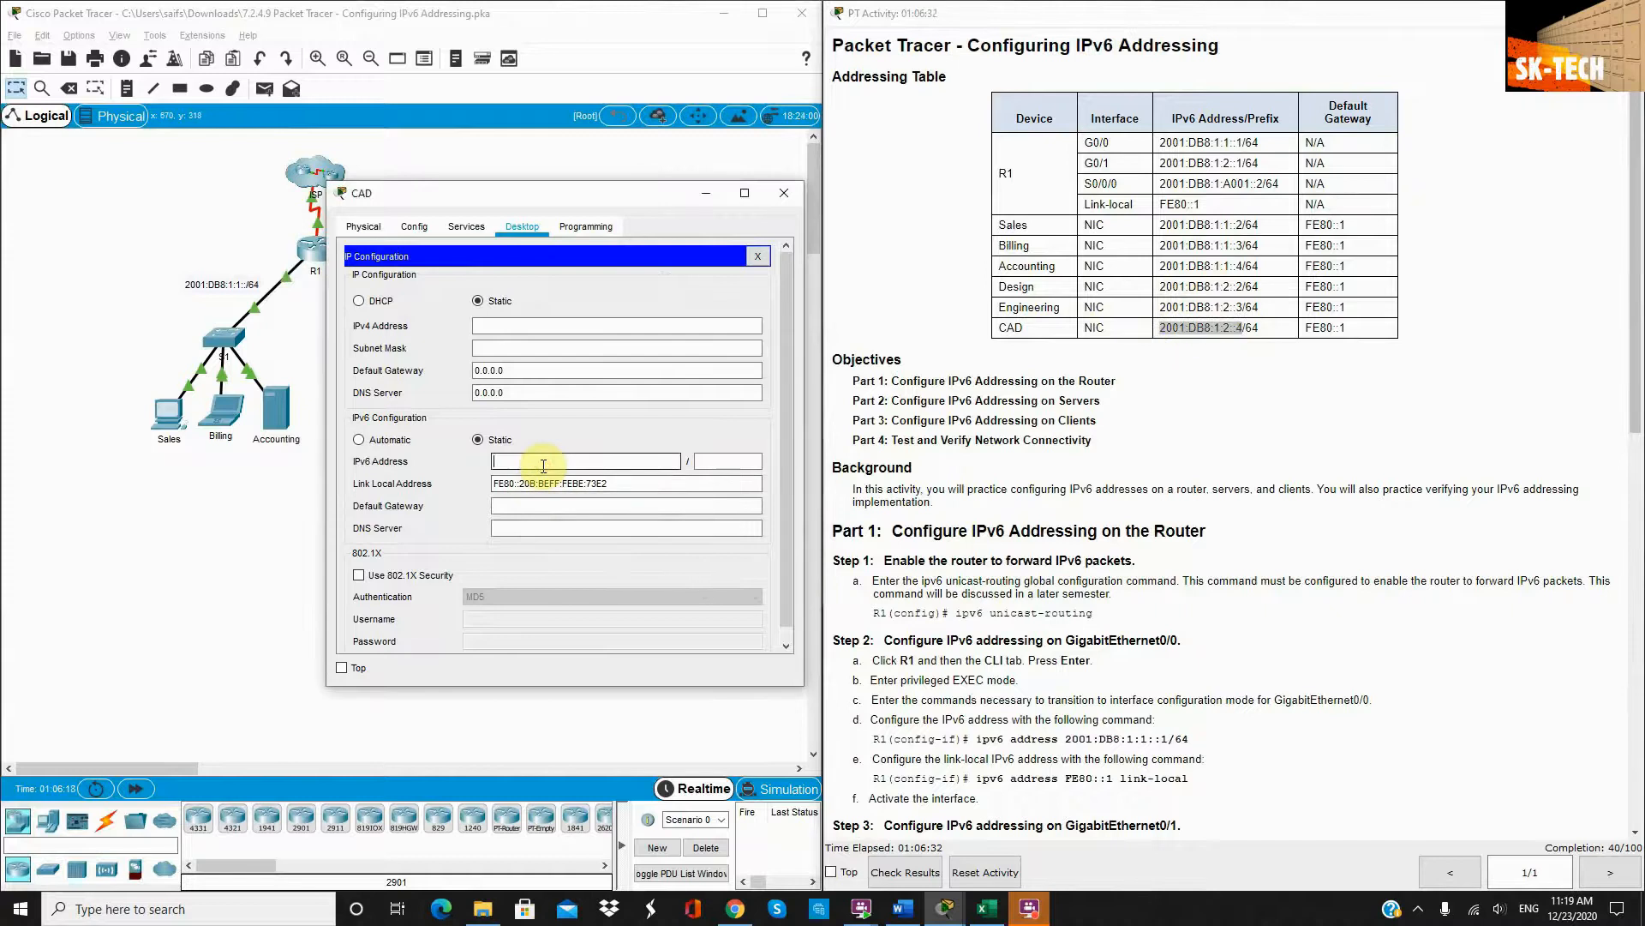
type("2001:DB8:1:2::4")
left_click(727, 463)
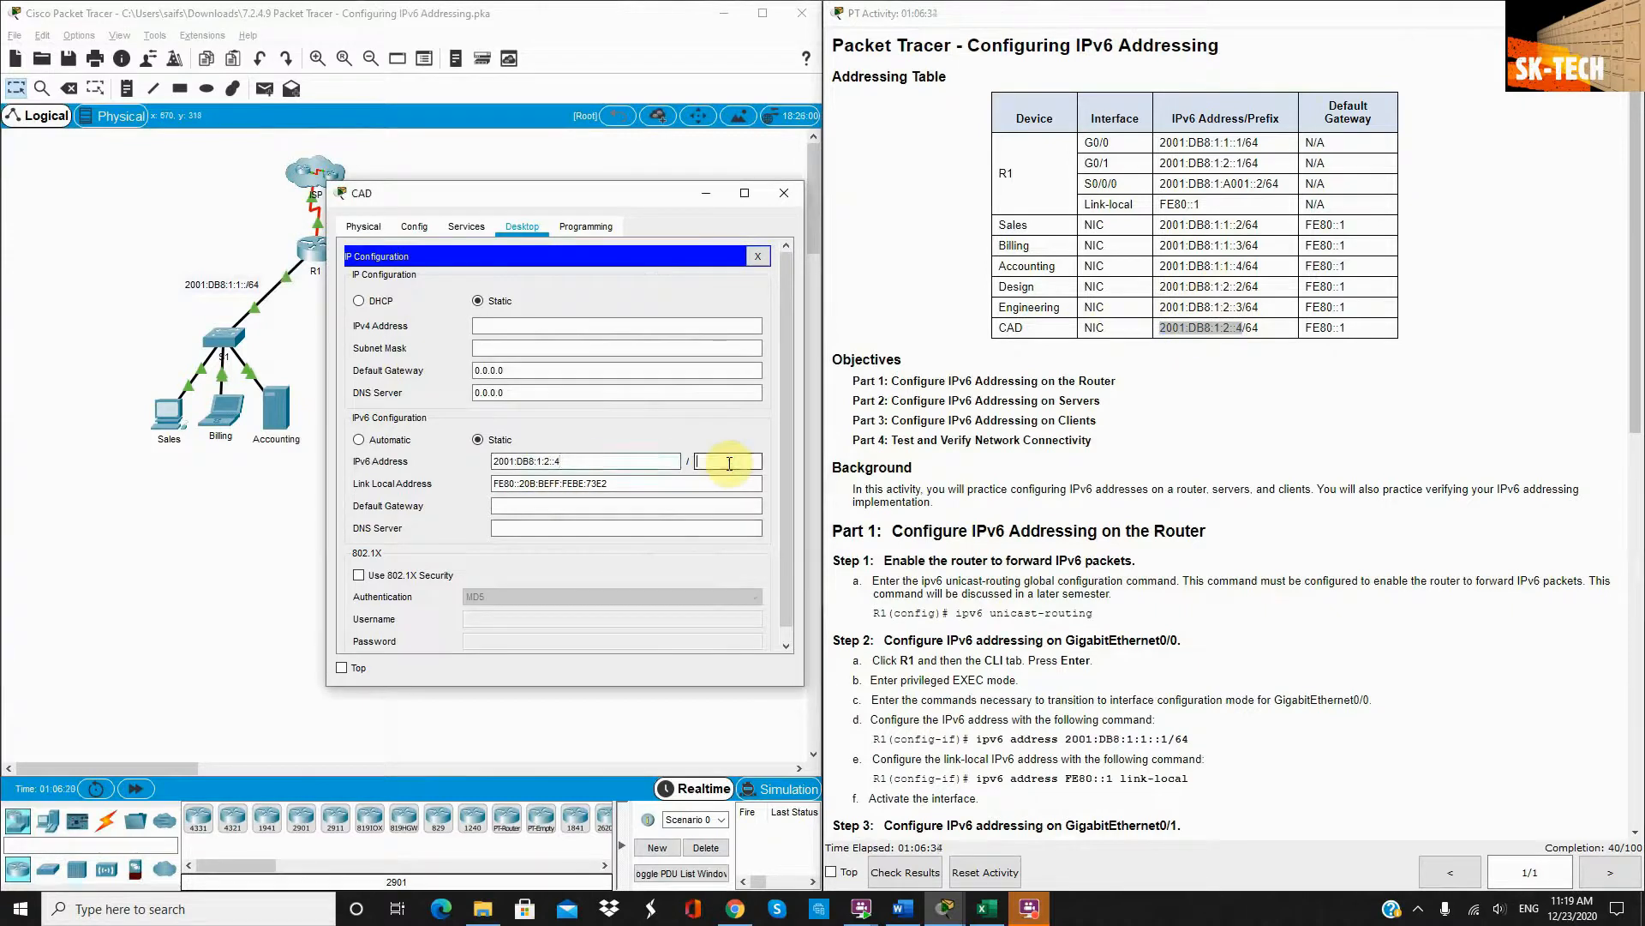
Set the CAD server's IPv6 default gateway to fe80::1, check it against the instructions and minimize the CAD window
left_click(562, 505)
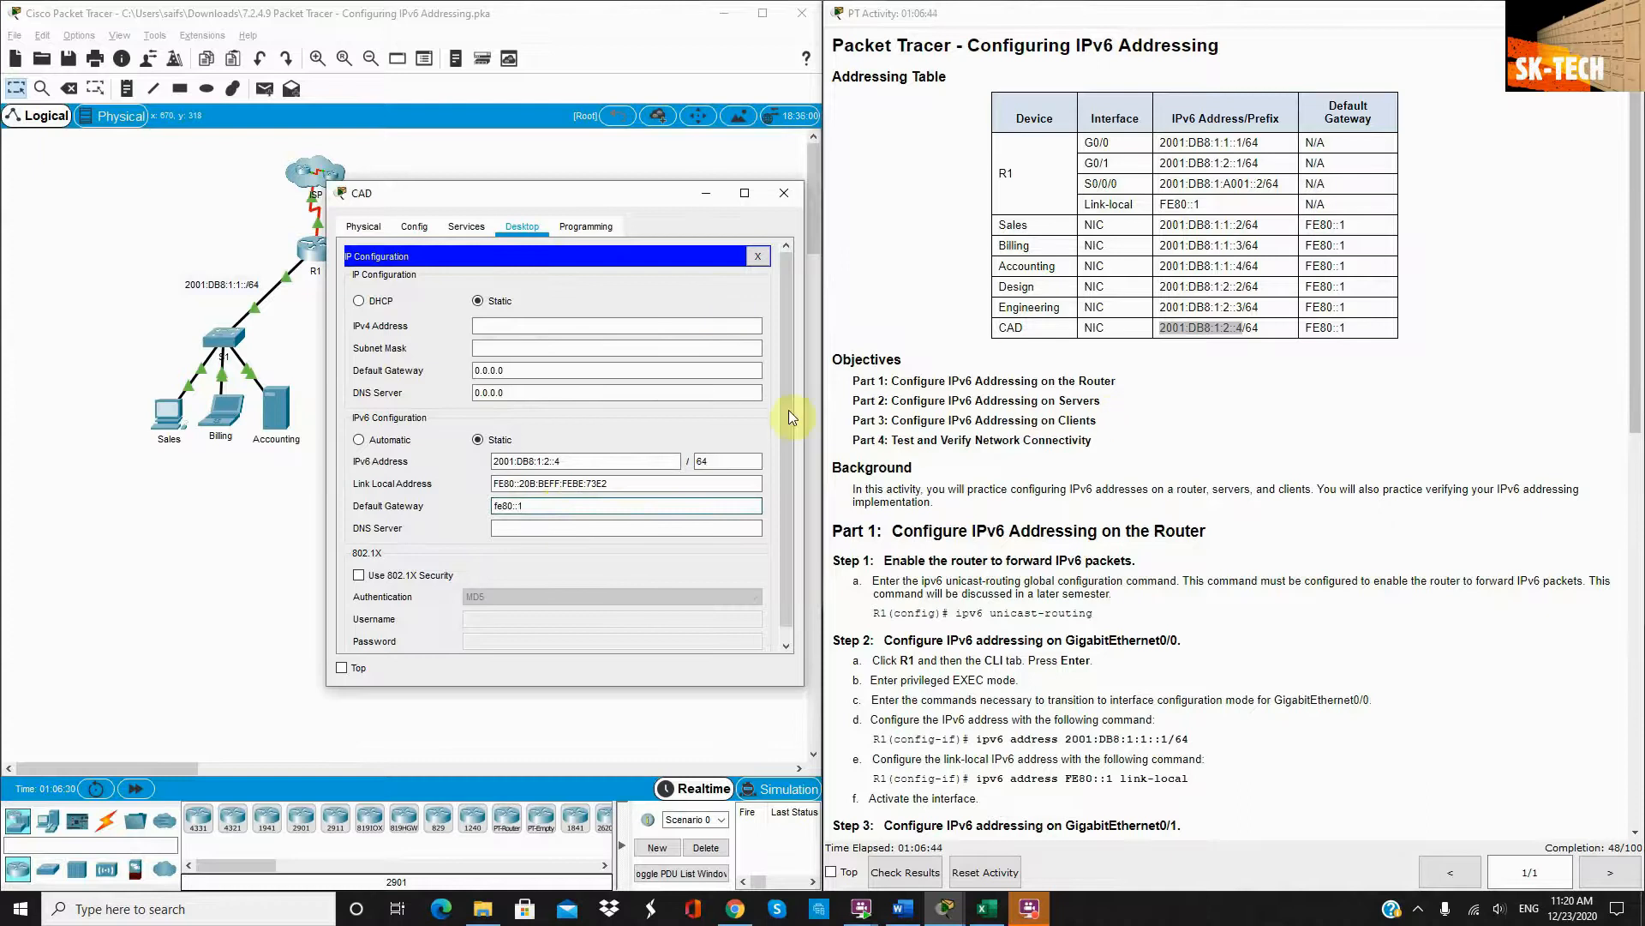
scroll(1140, 441, "down", 9)
scroll(1155, 445, "down", 1)
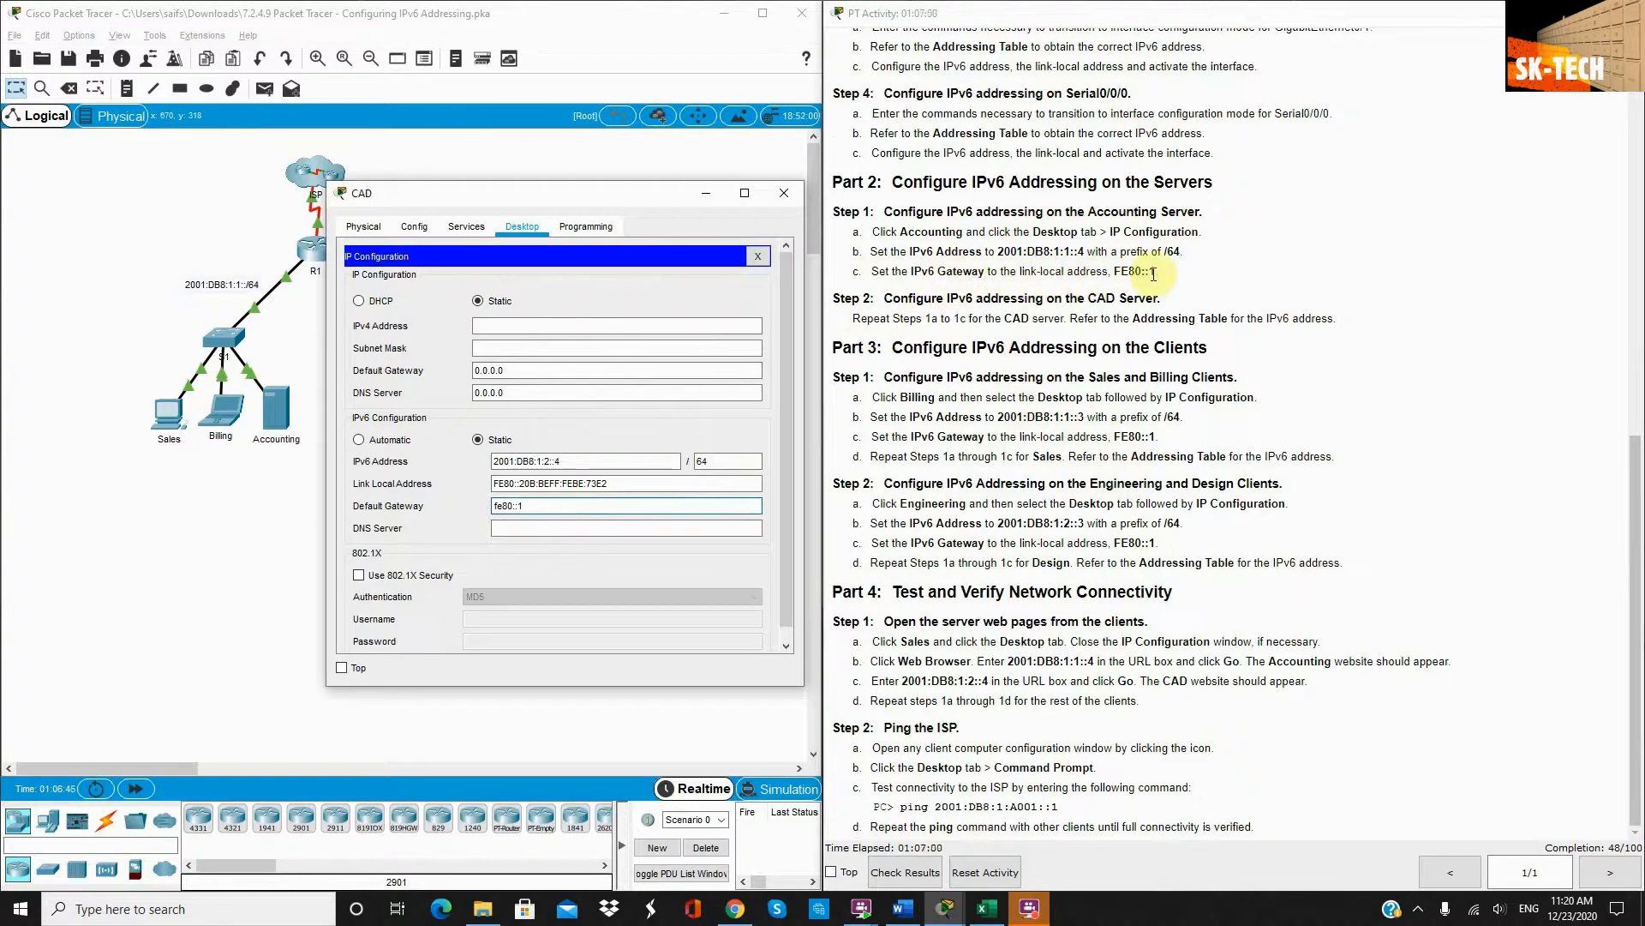
left_click_drag(1156, 271, 1129, 271)
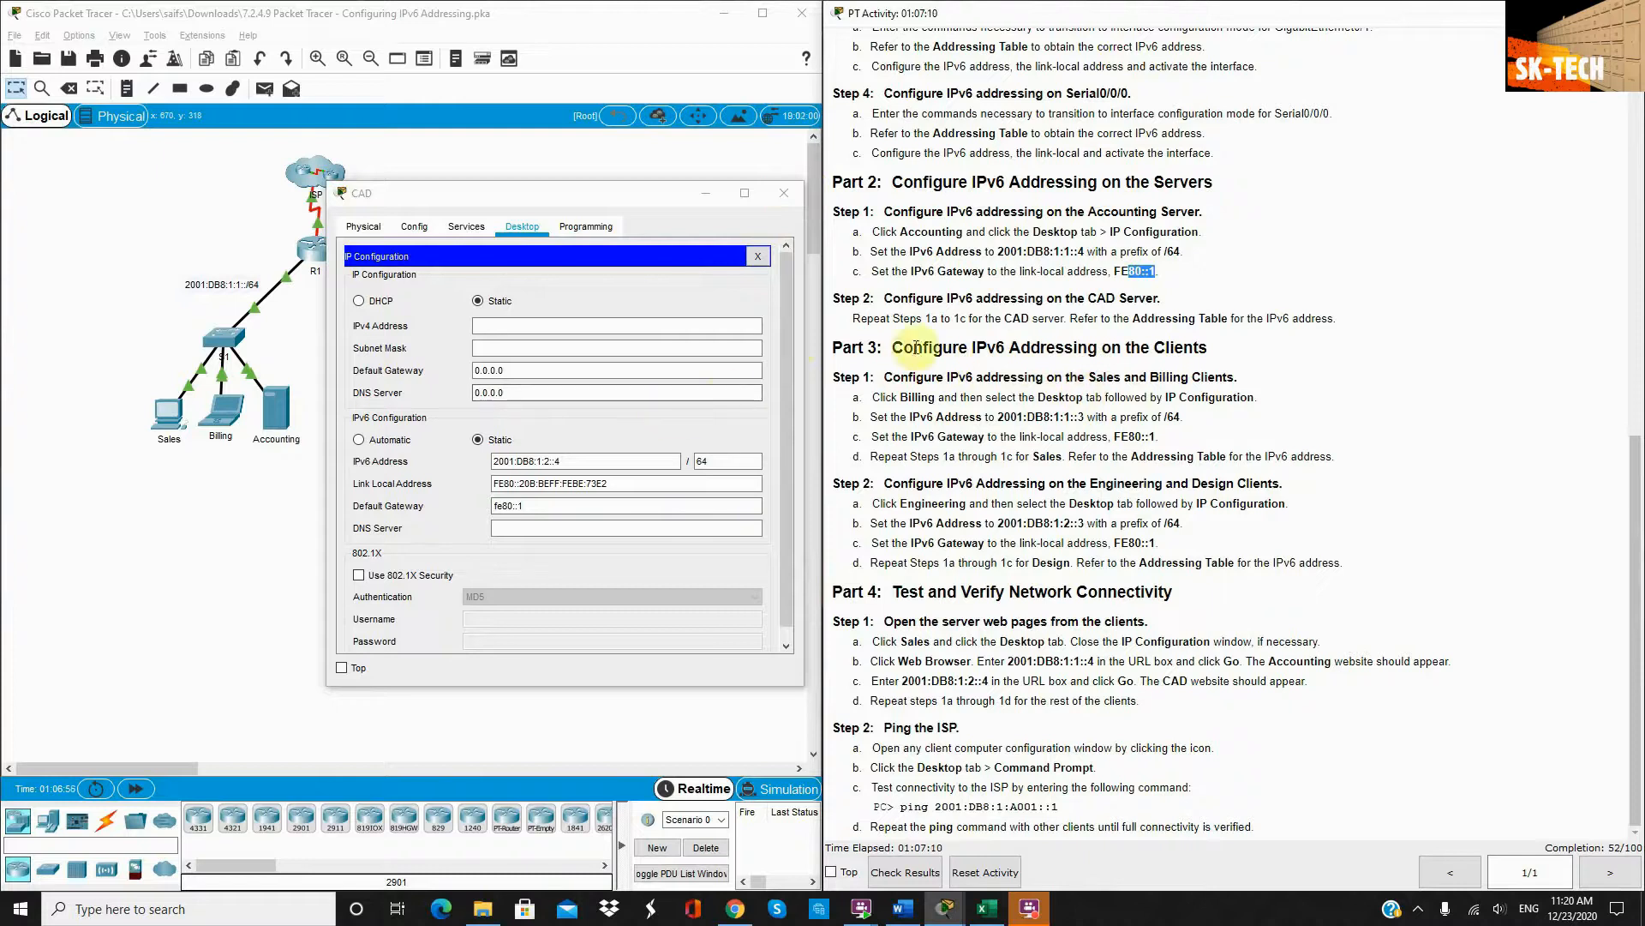
left_click(706, 192)
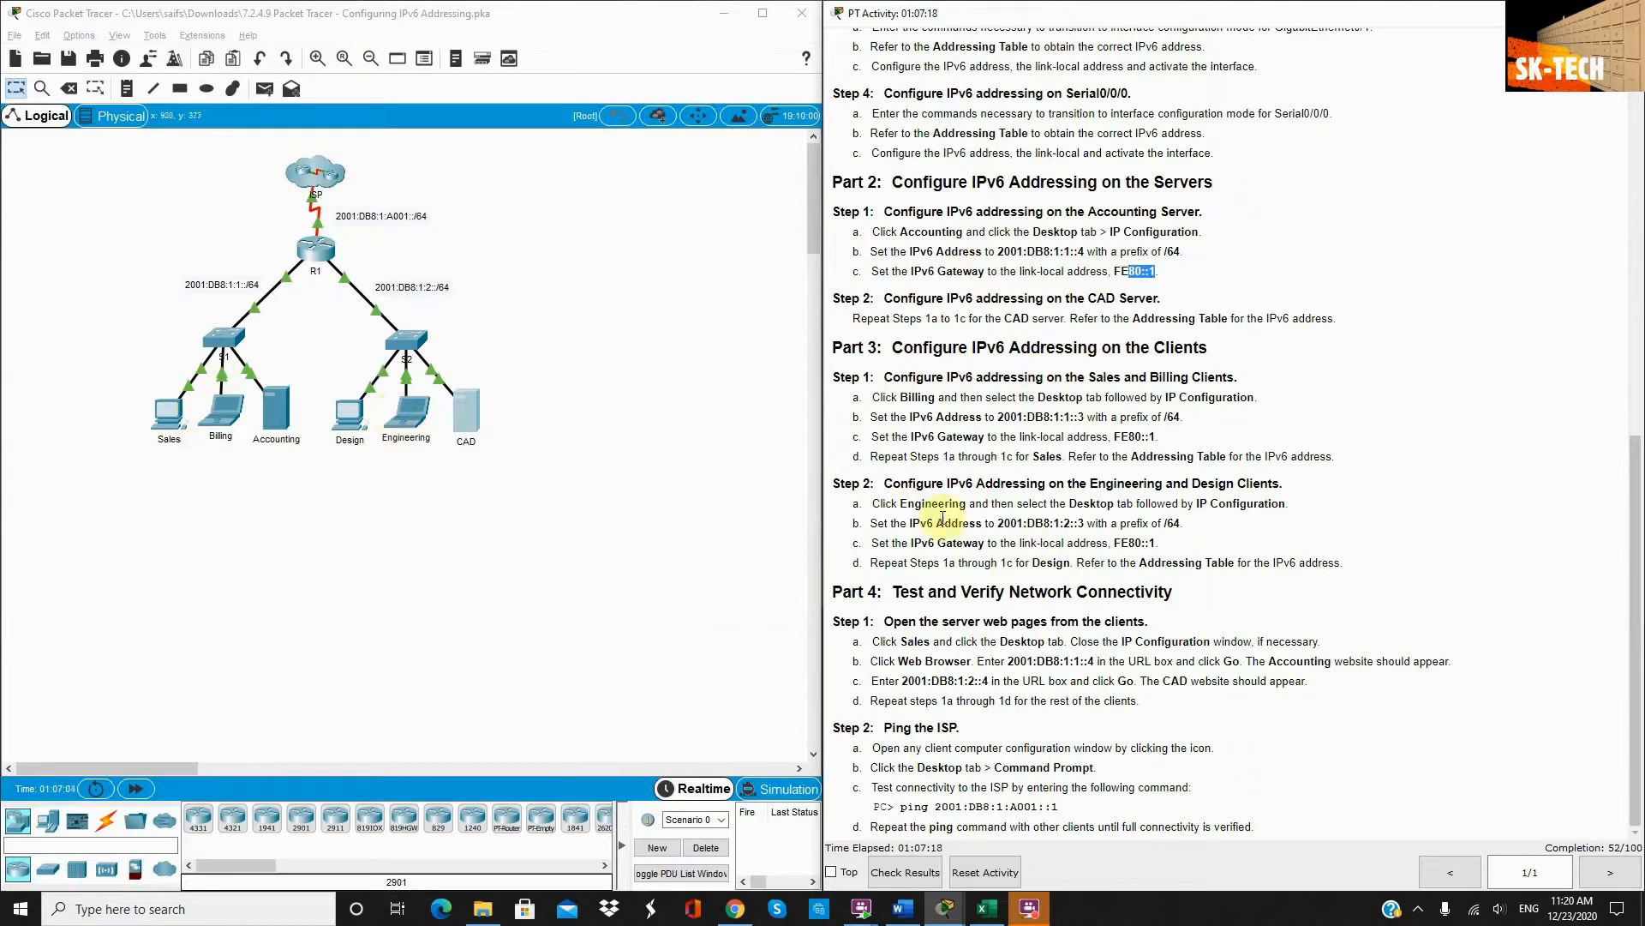
Open the IP Configuration of the Engineering laptop and place its window beside the addressing table
left_click(408, 411)
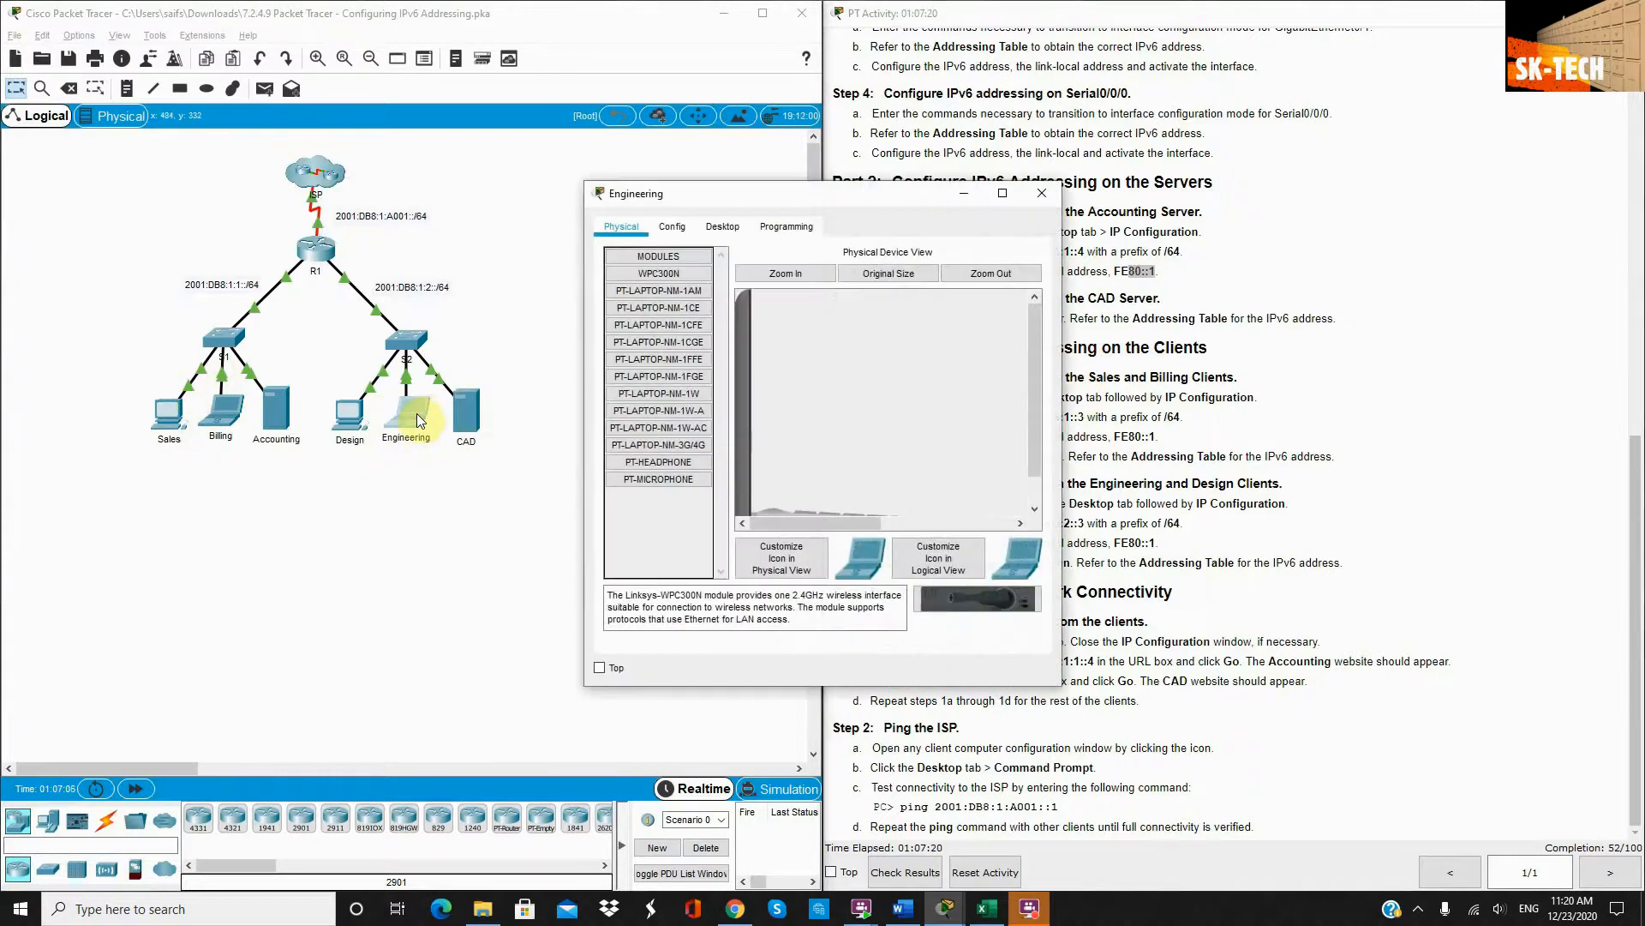
left_click(722, 227)
left_click(646, 296)
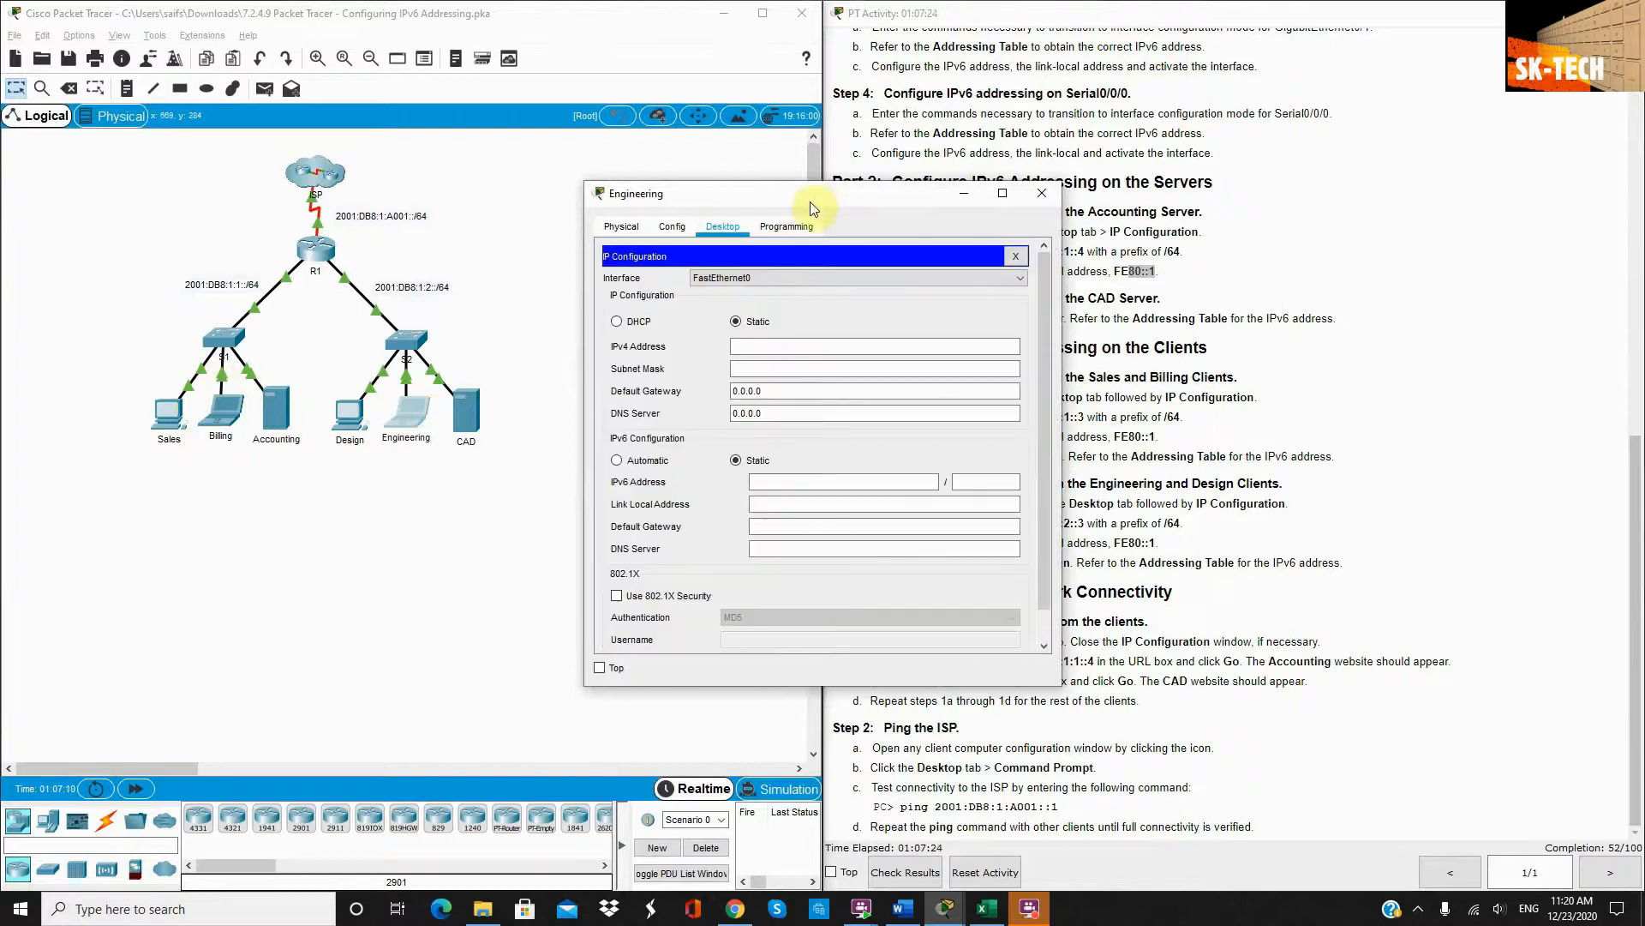
left_click_drag(810, 203, 514, 195)
scroll(1000, 294, "up", 3)
scroll(1000, 294, "up", 6)
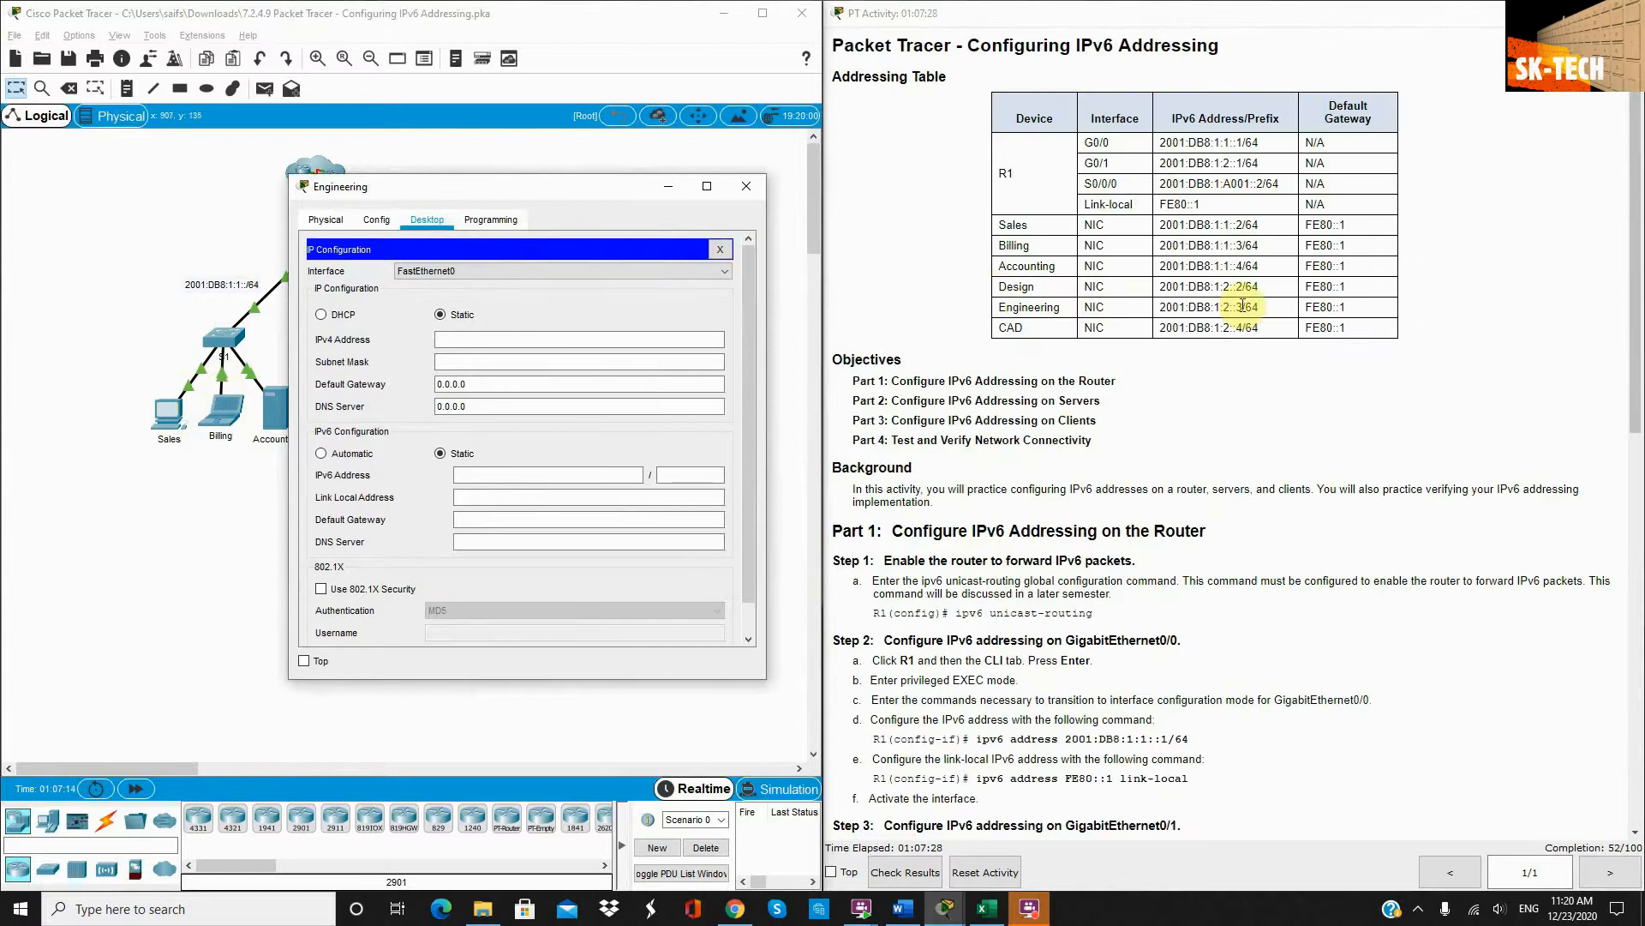
Set the Engineering laptop's IPv6 address to 2001:DB8:1:2::3 with prefix length 64 and its IPv6 default gateway to fe80::1
left_click_drag(1242, 307, 1165, 304)
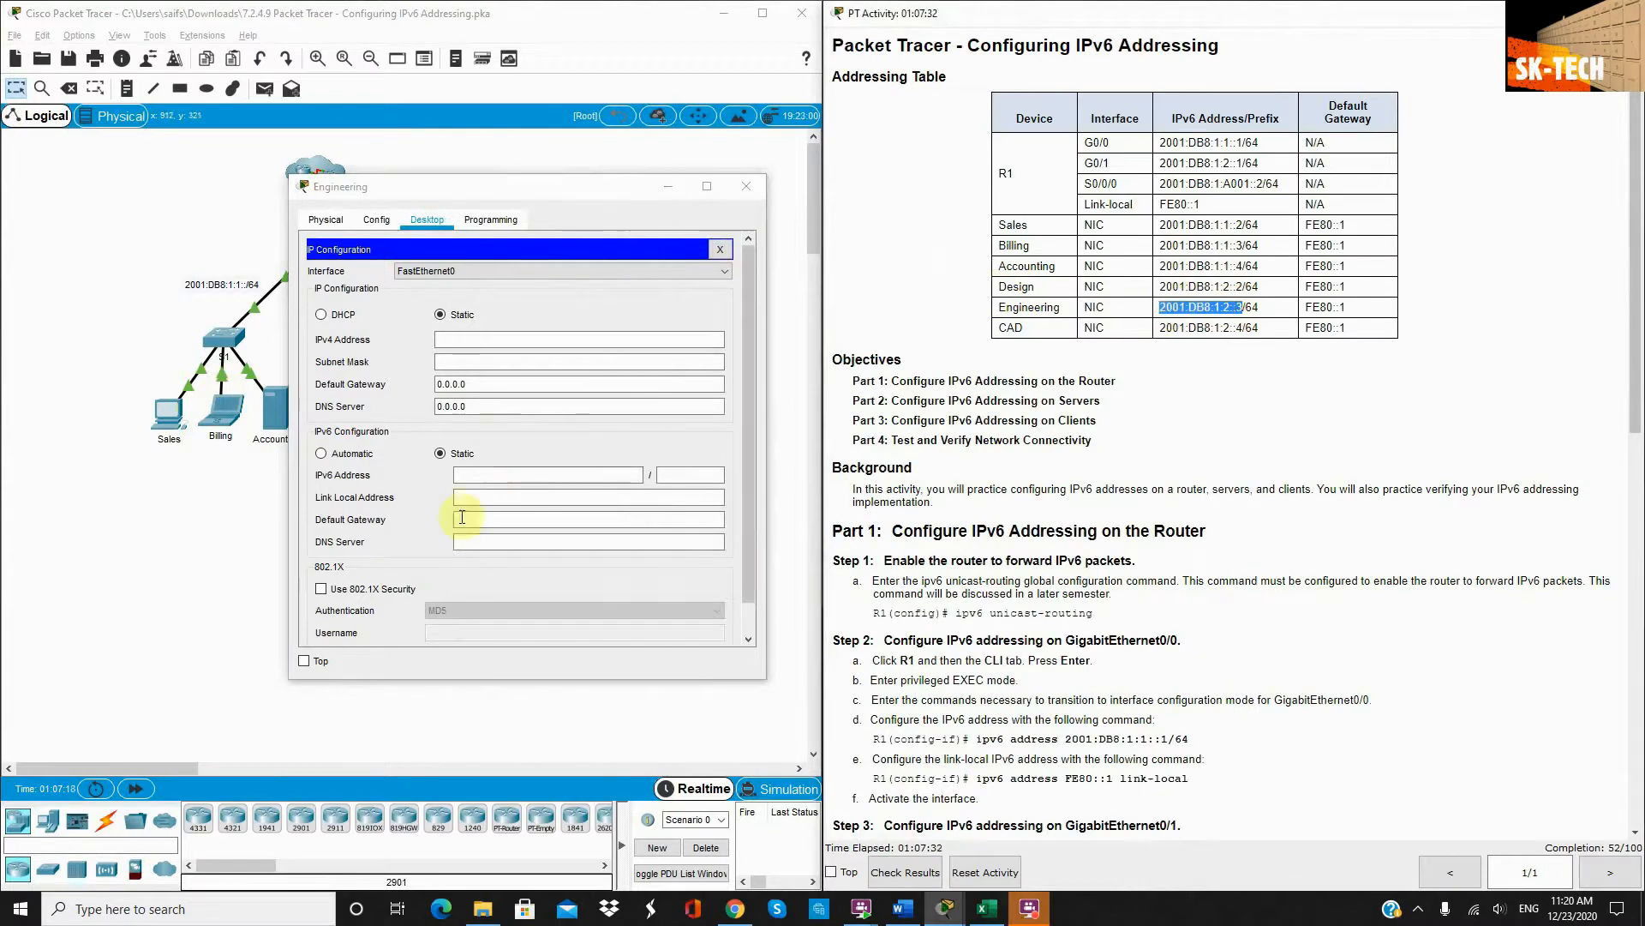
left_click(488, 467)
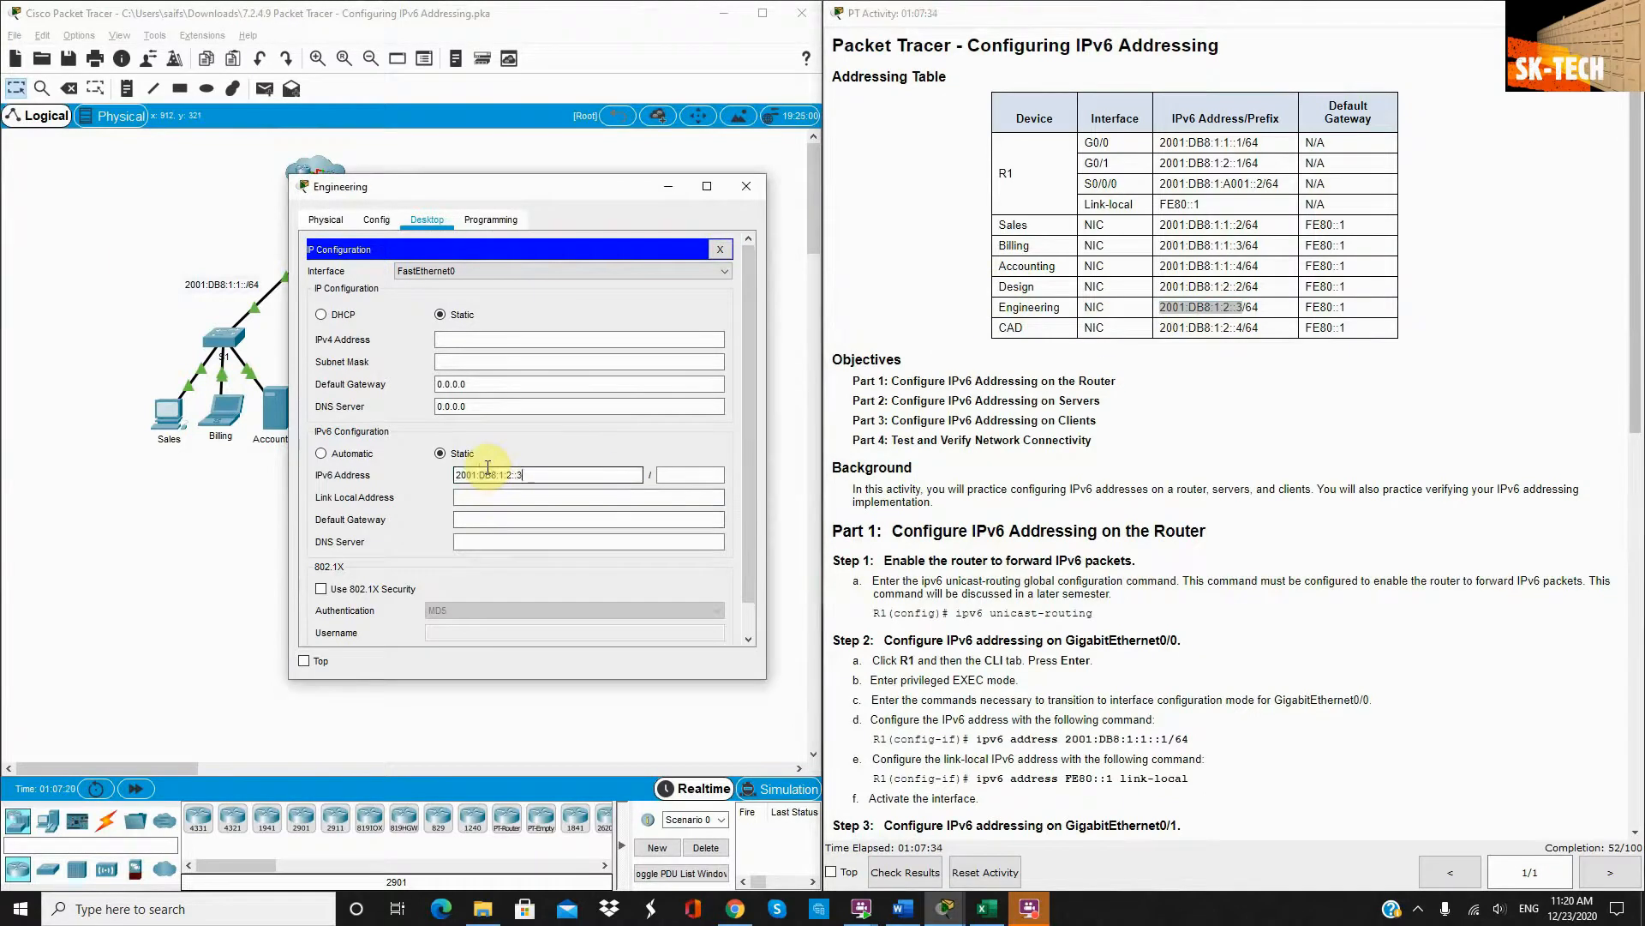
left_click(674, 475)
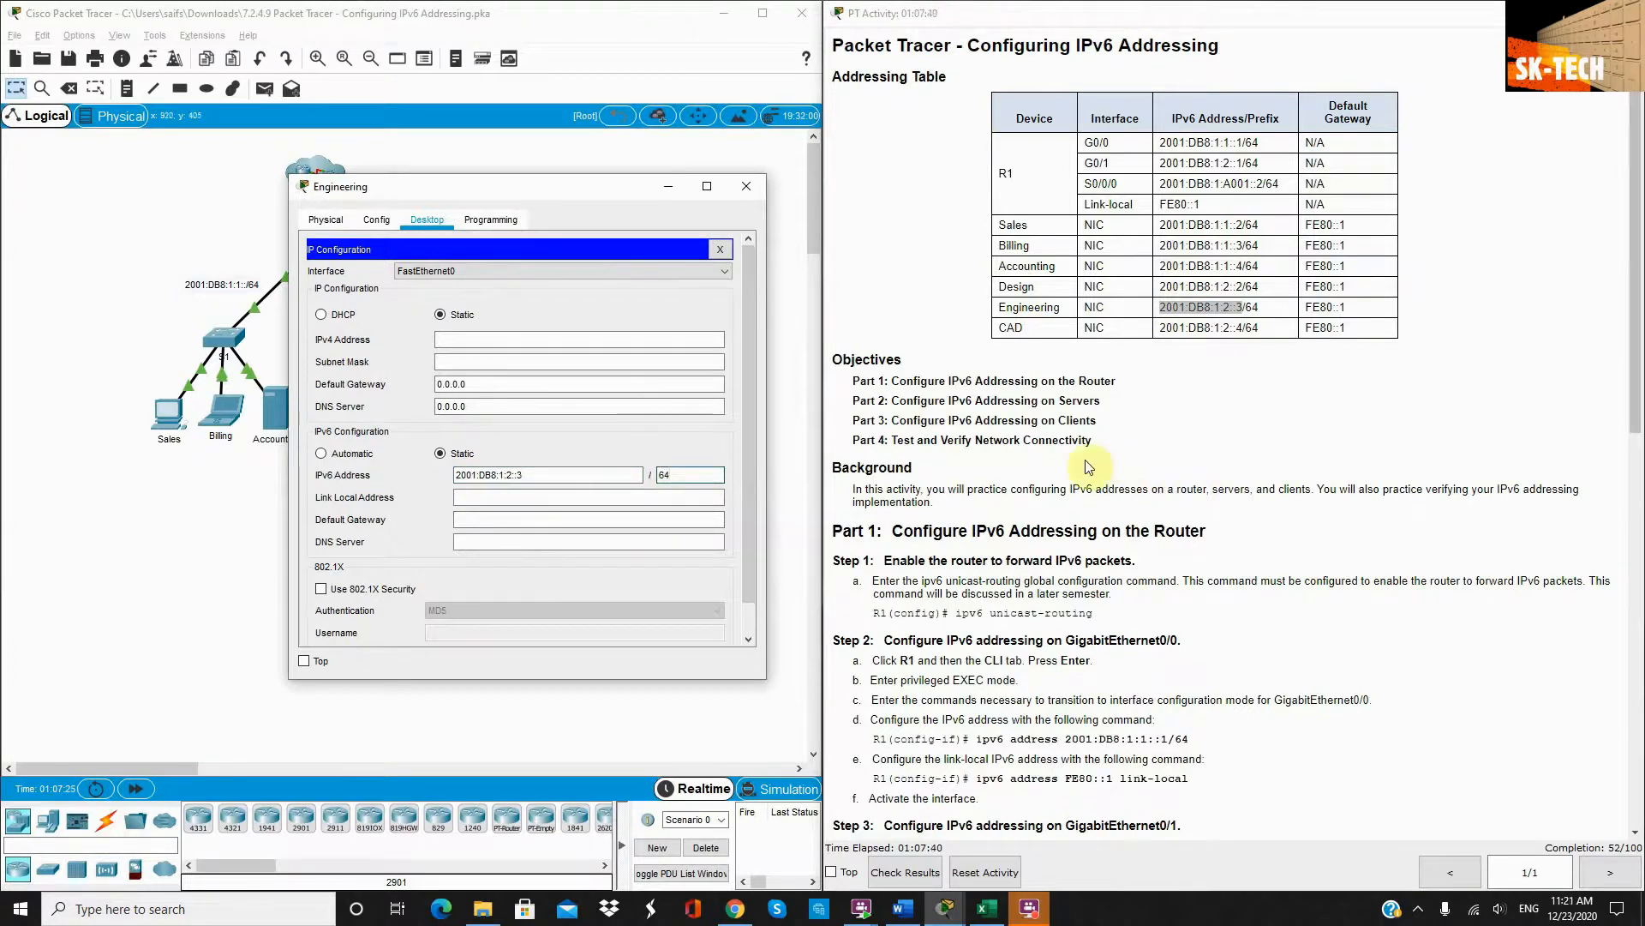
scroll(1137, 469, "down", 7)
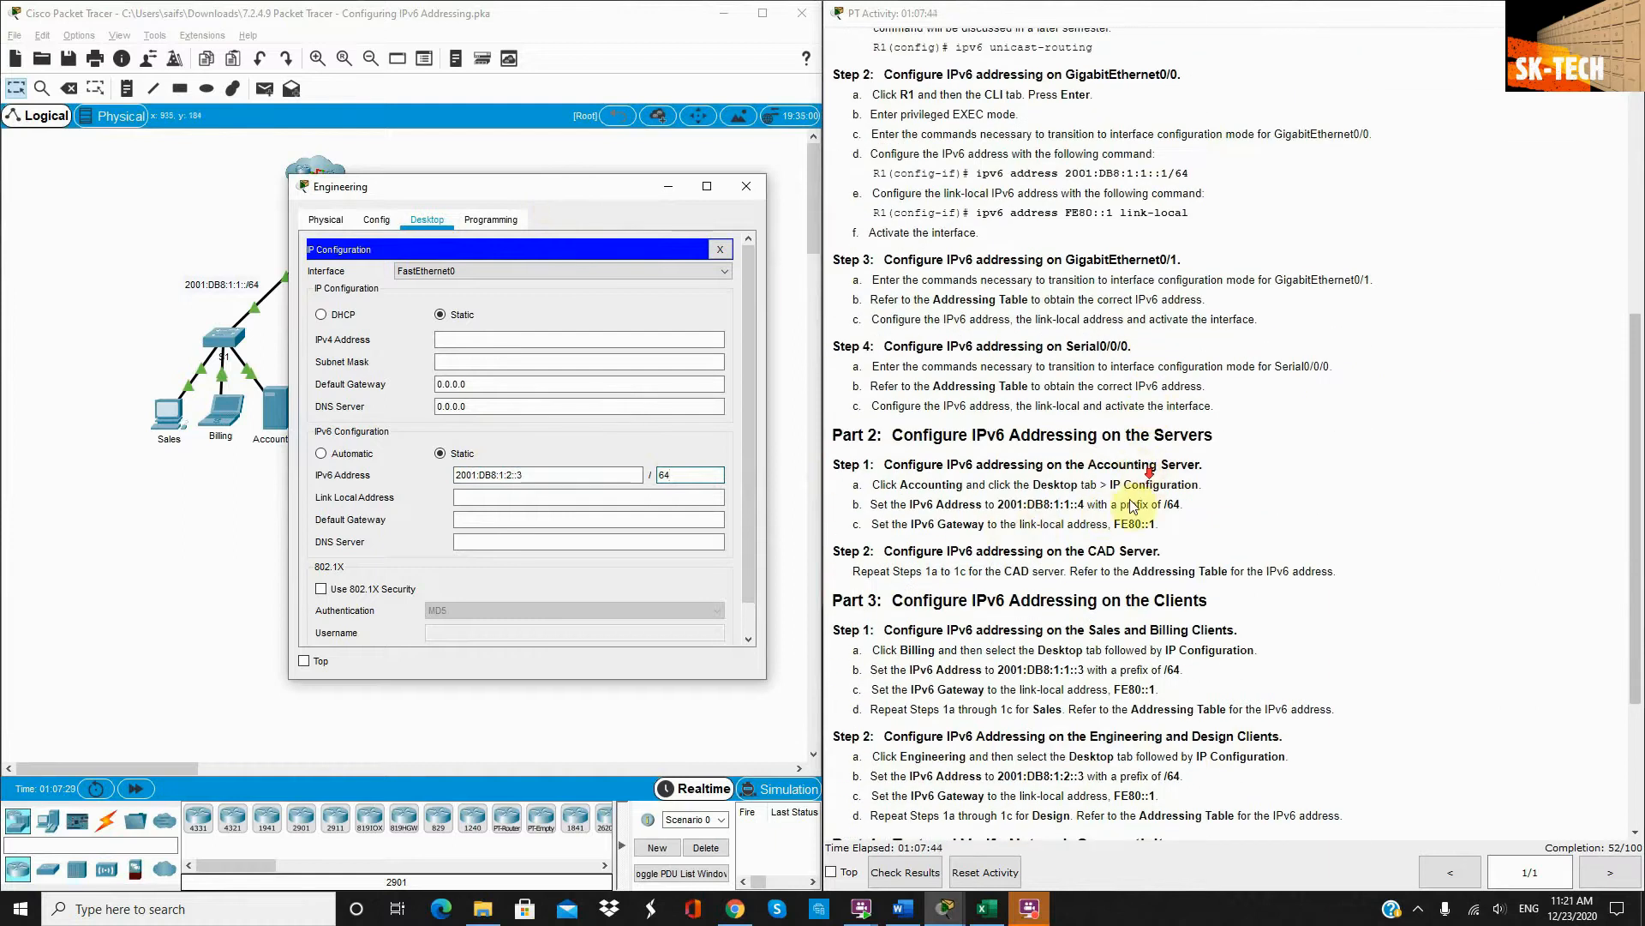
scroll(1127, 525, "down", 3)
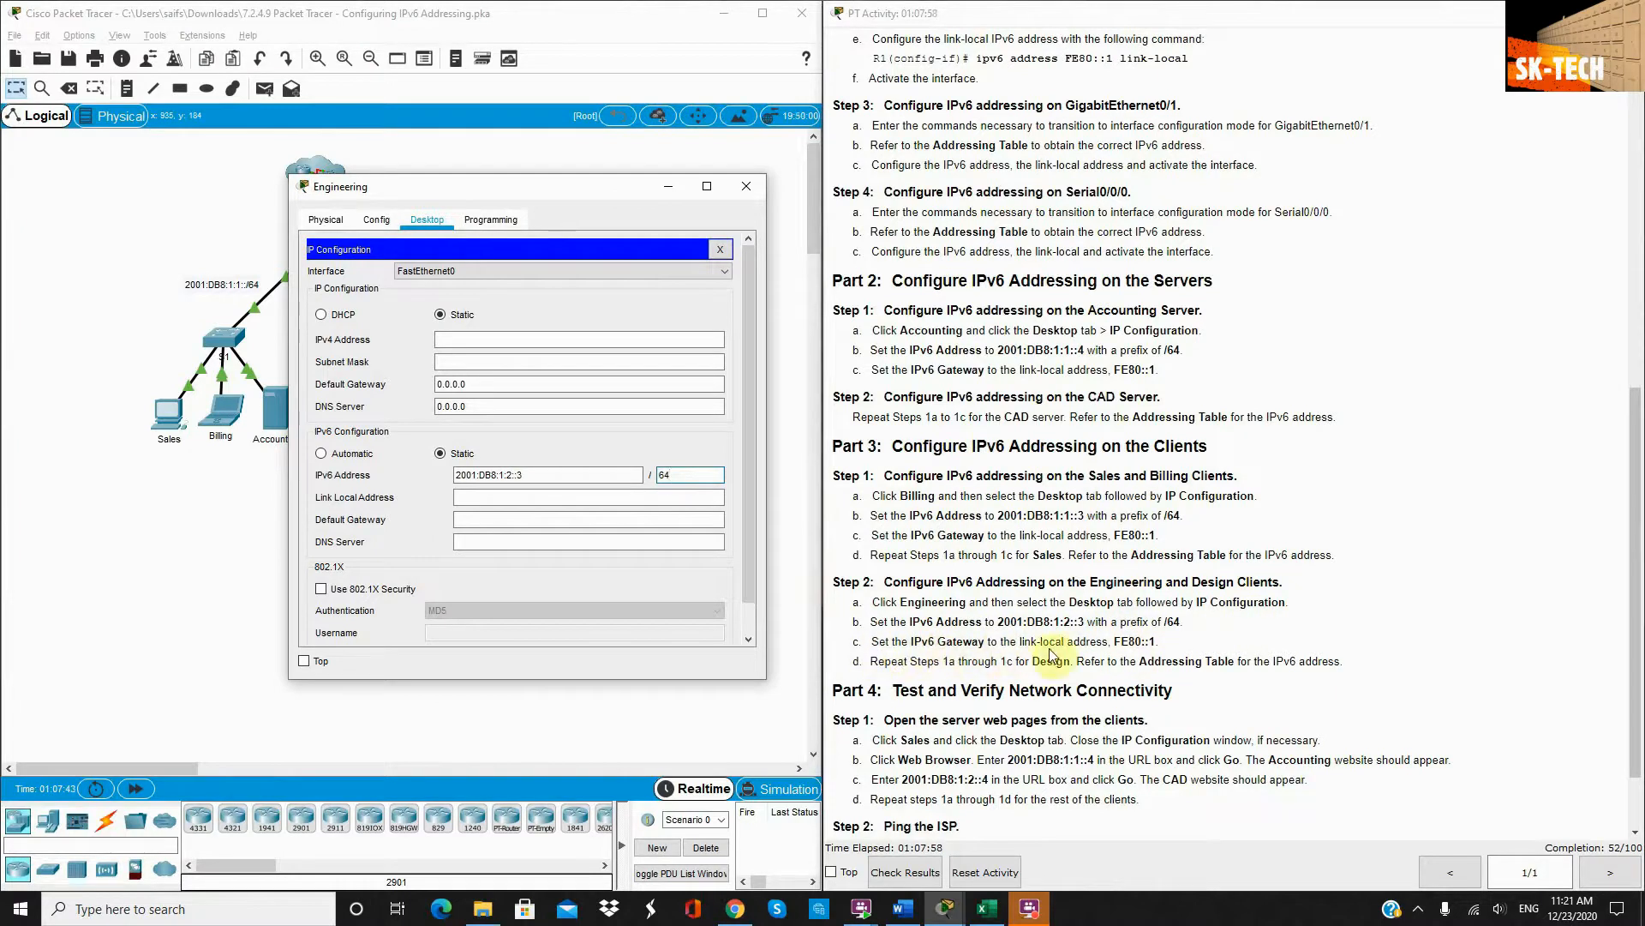
left_click(490, 523)
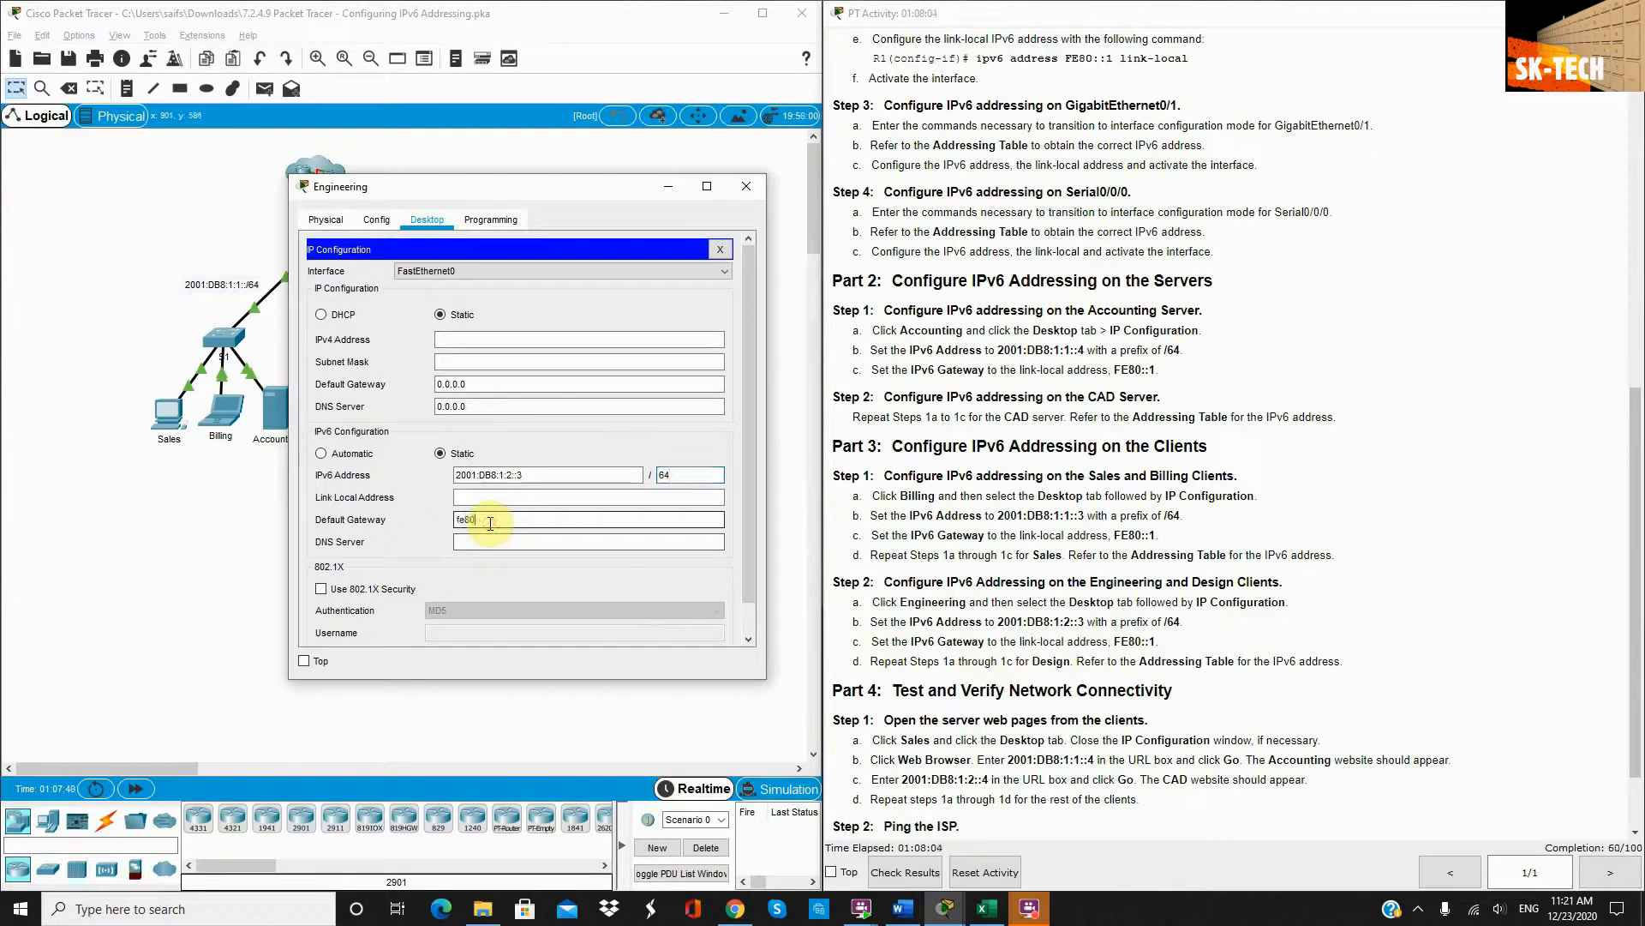
type("fe80::1")
left_click(637, 502)
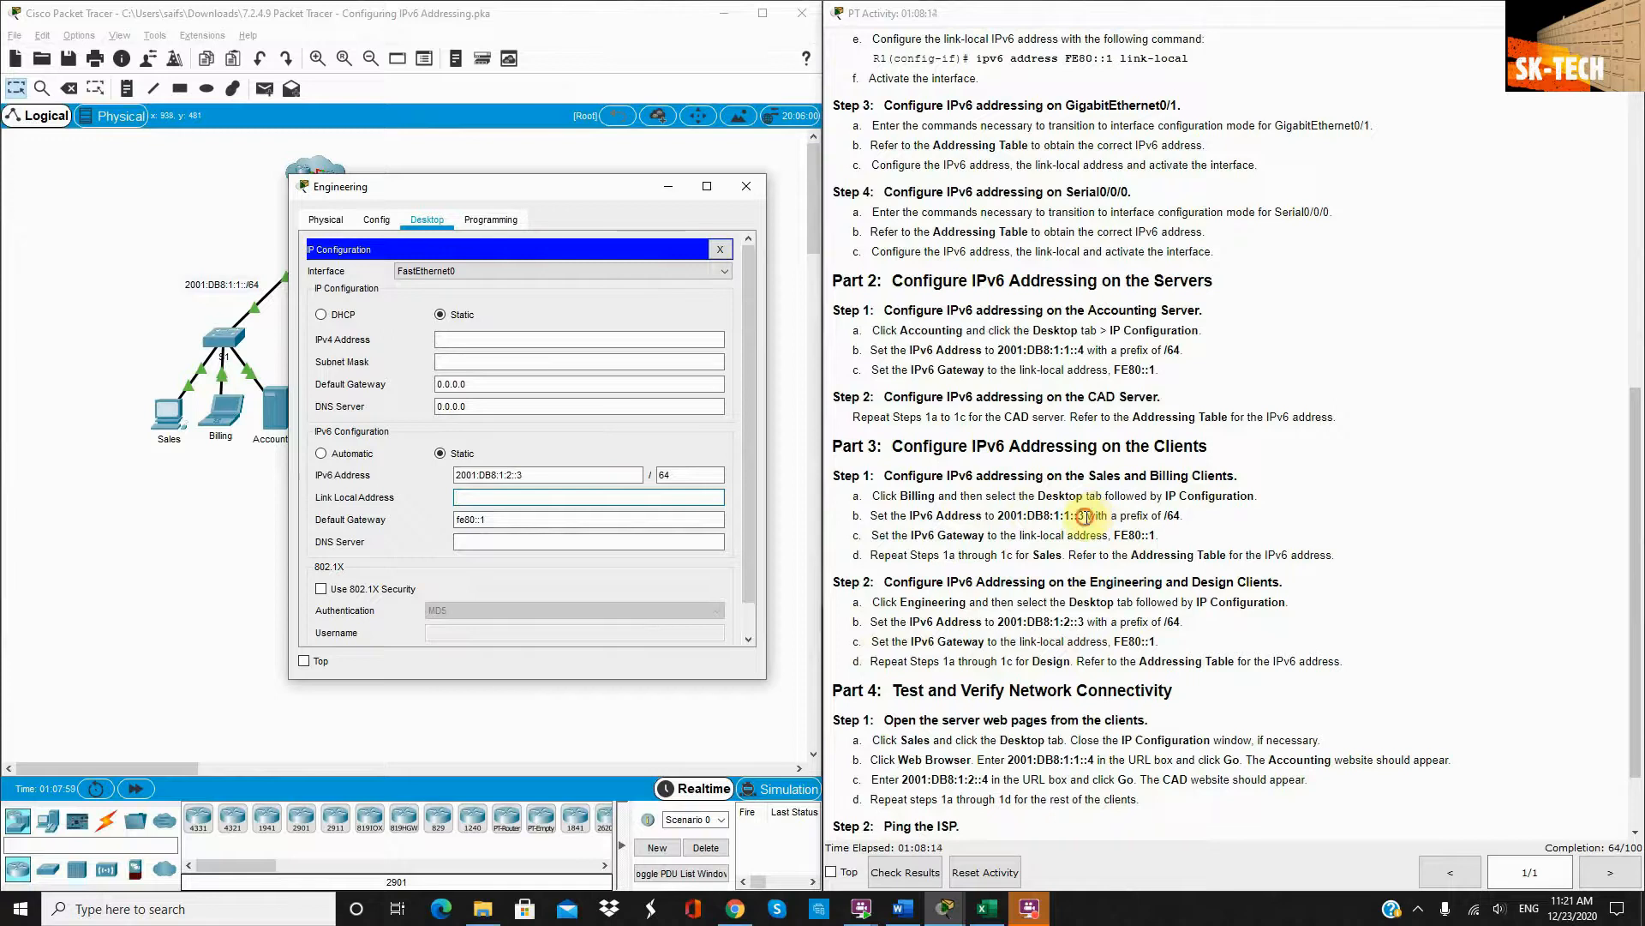
Copy the Billing address 2001:DB8:1:1::3 from the instructions, minimize the Engineering window and open the Billing laptop's IP Configuration
left_click_drag(1085, 517, 1021, 515)
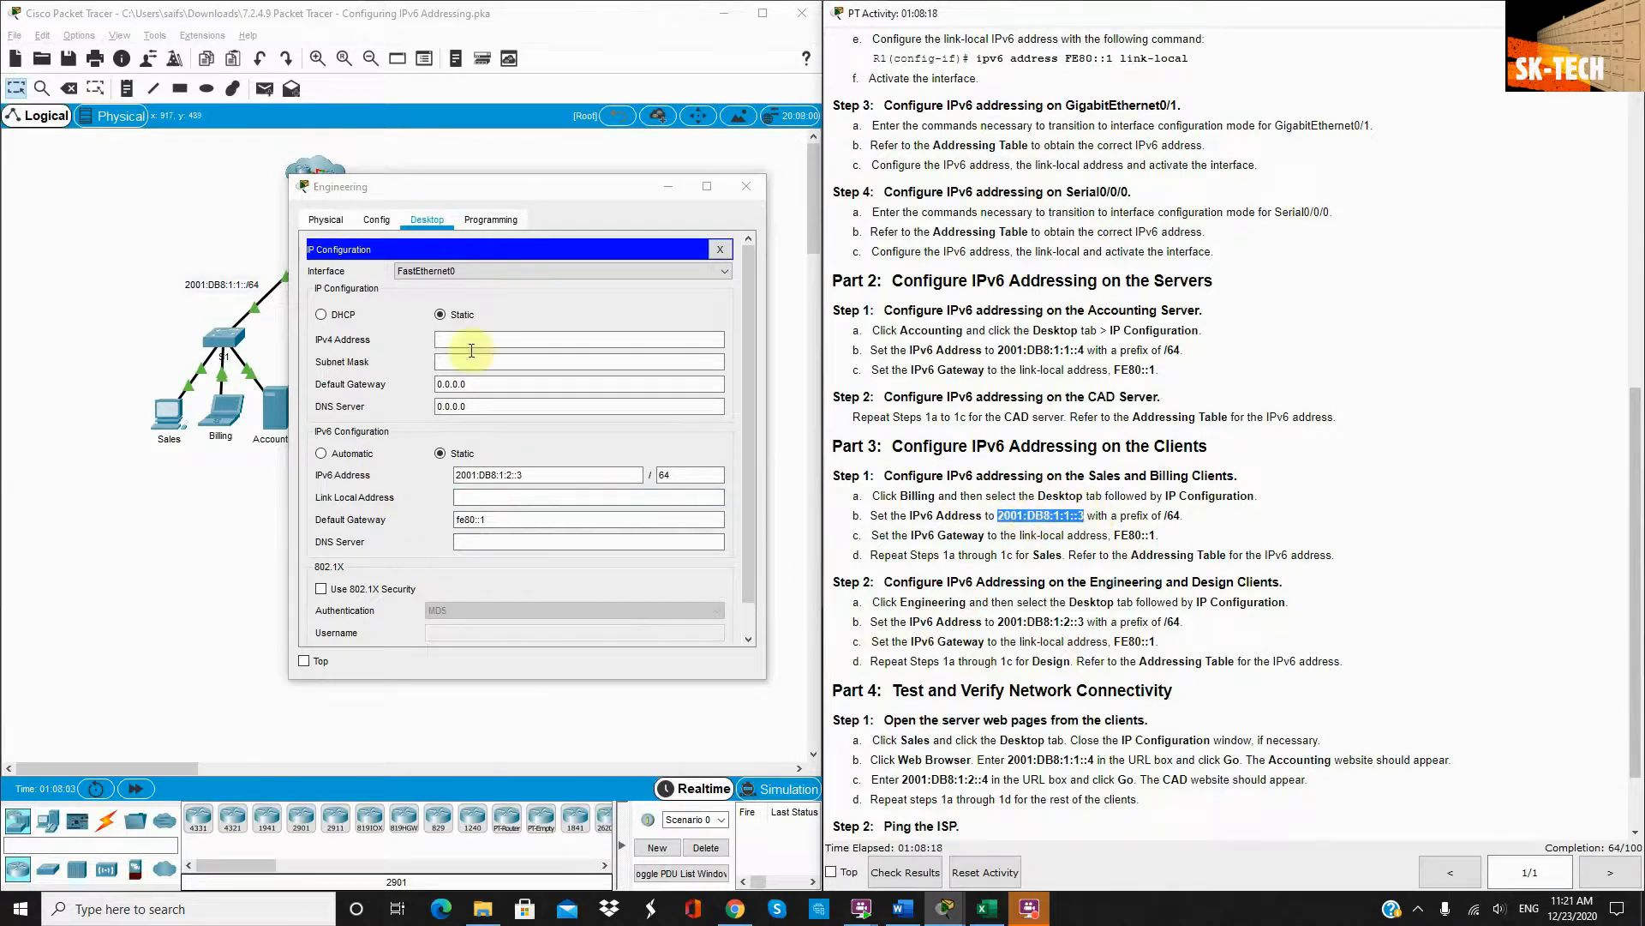
left_click(662, 188)
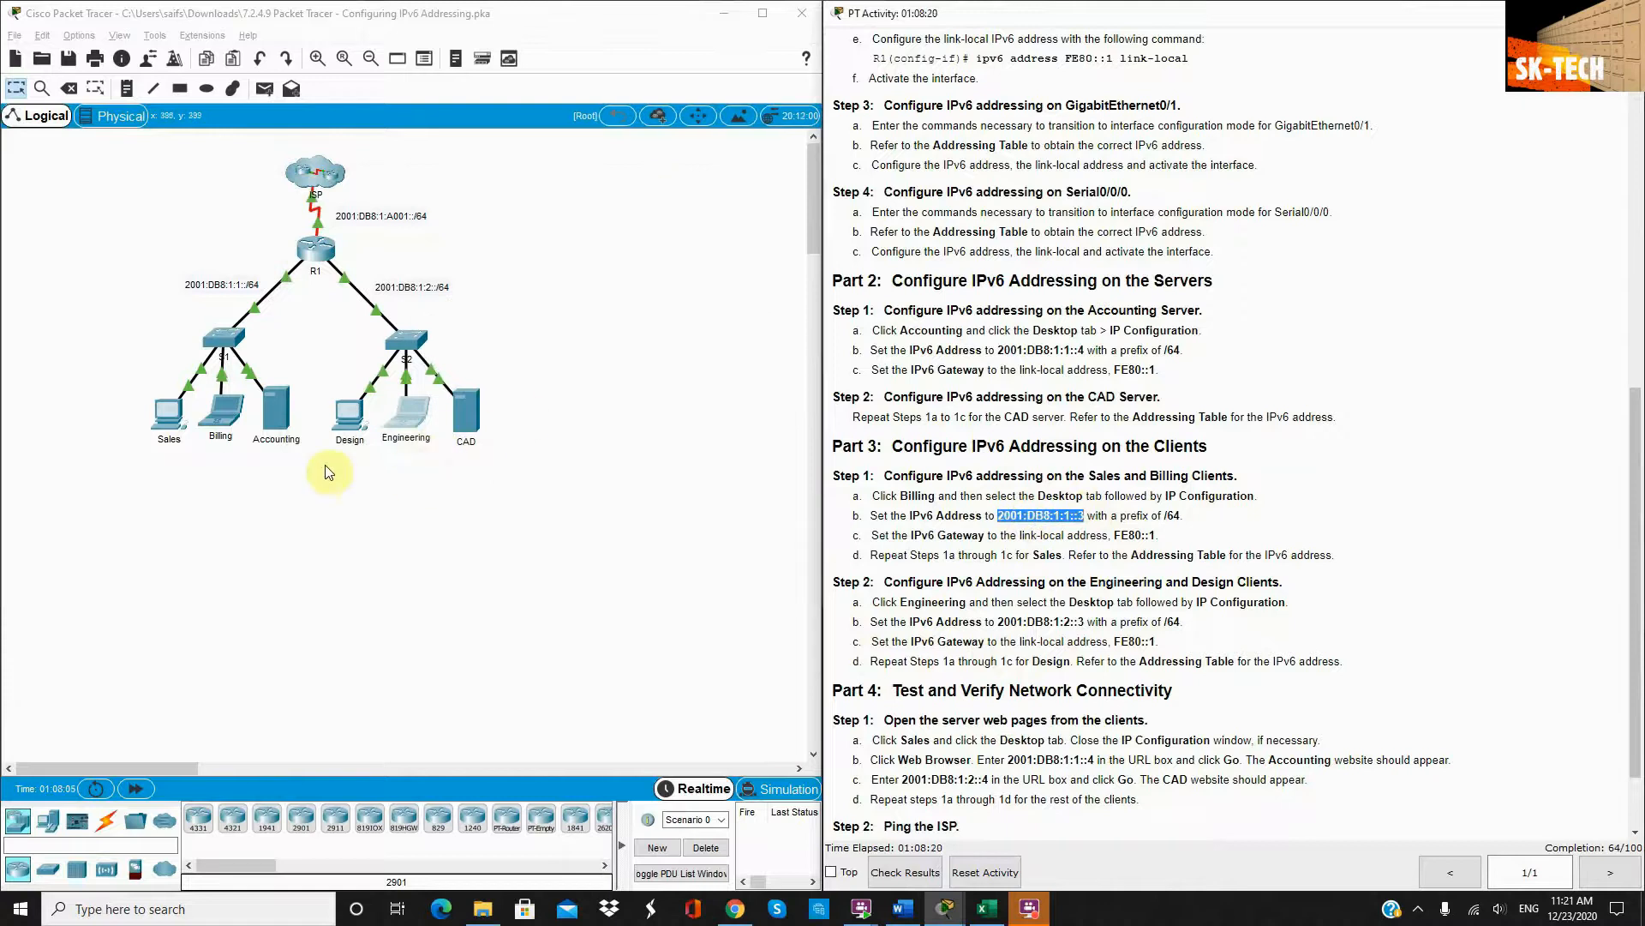
left_click(214, 417)
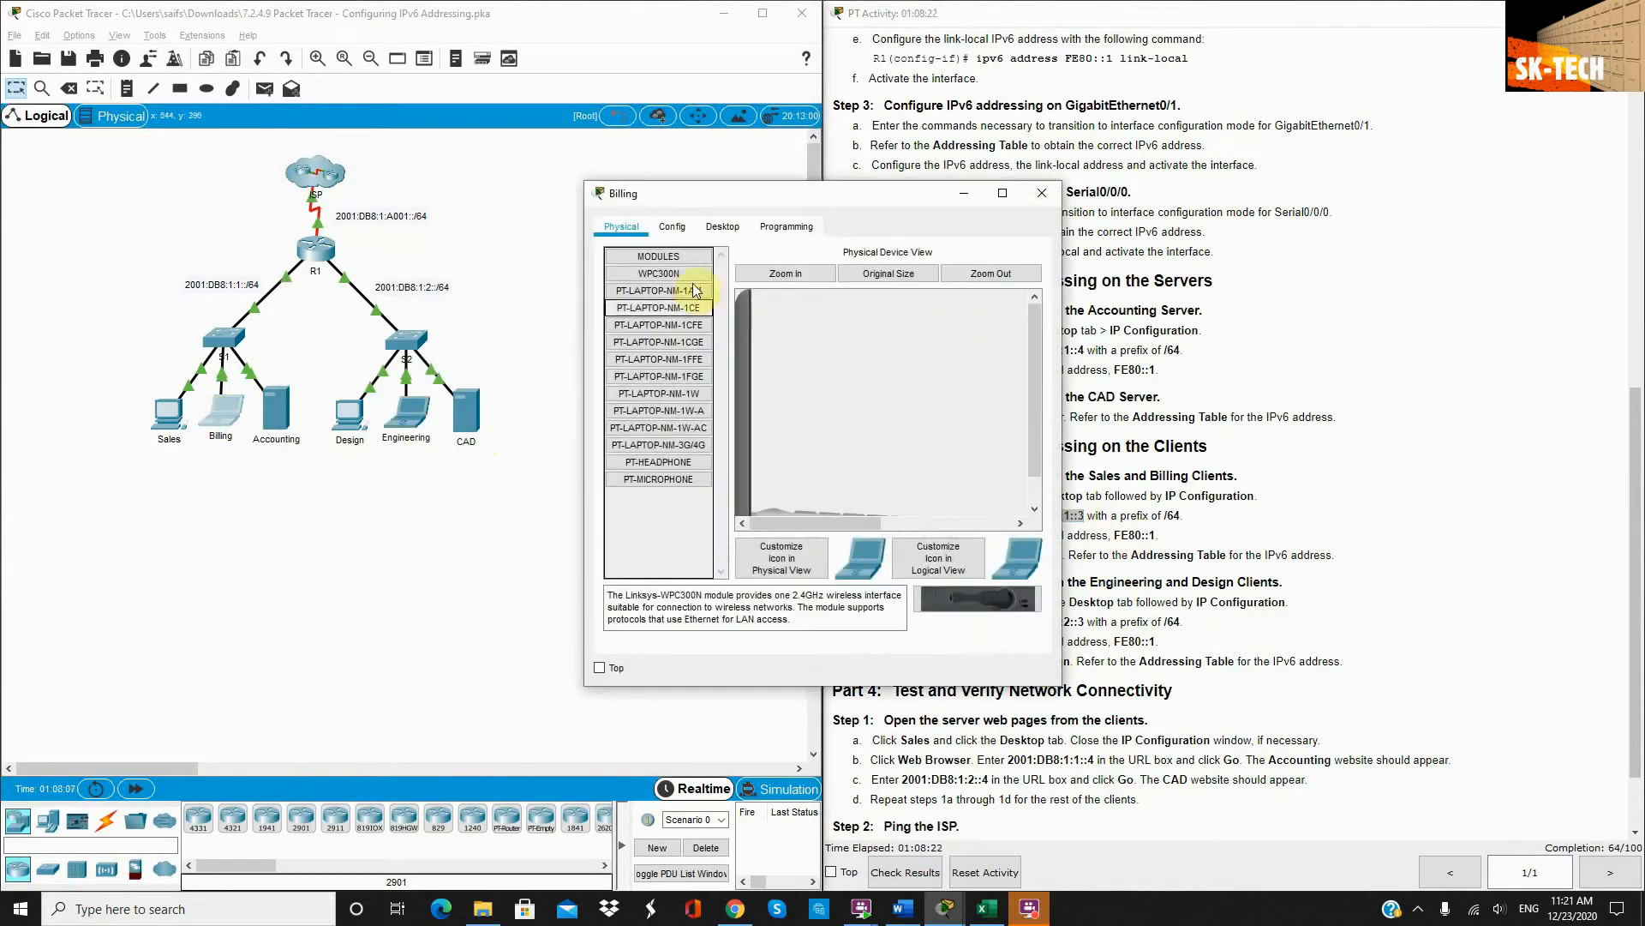
left_click(723, 227)
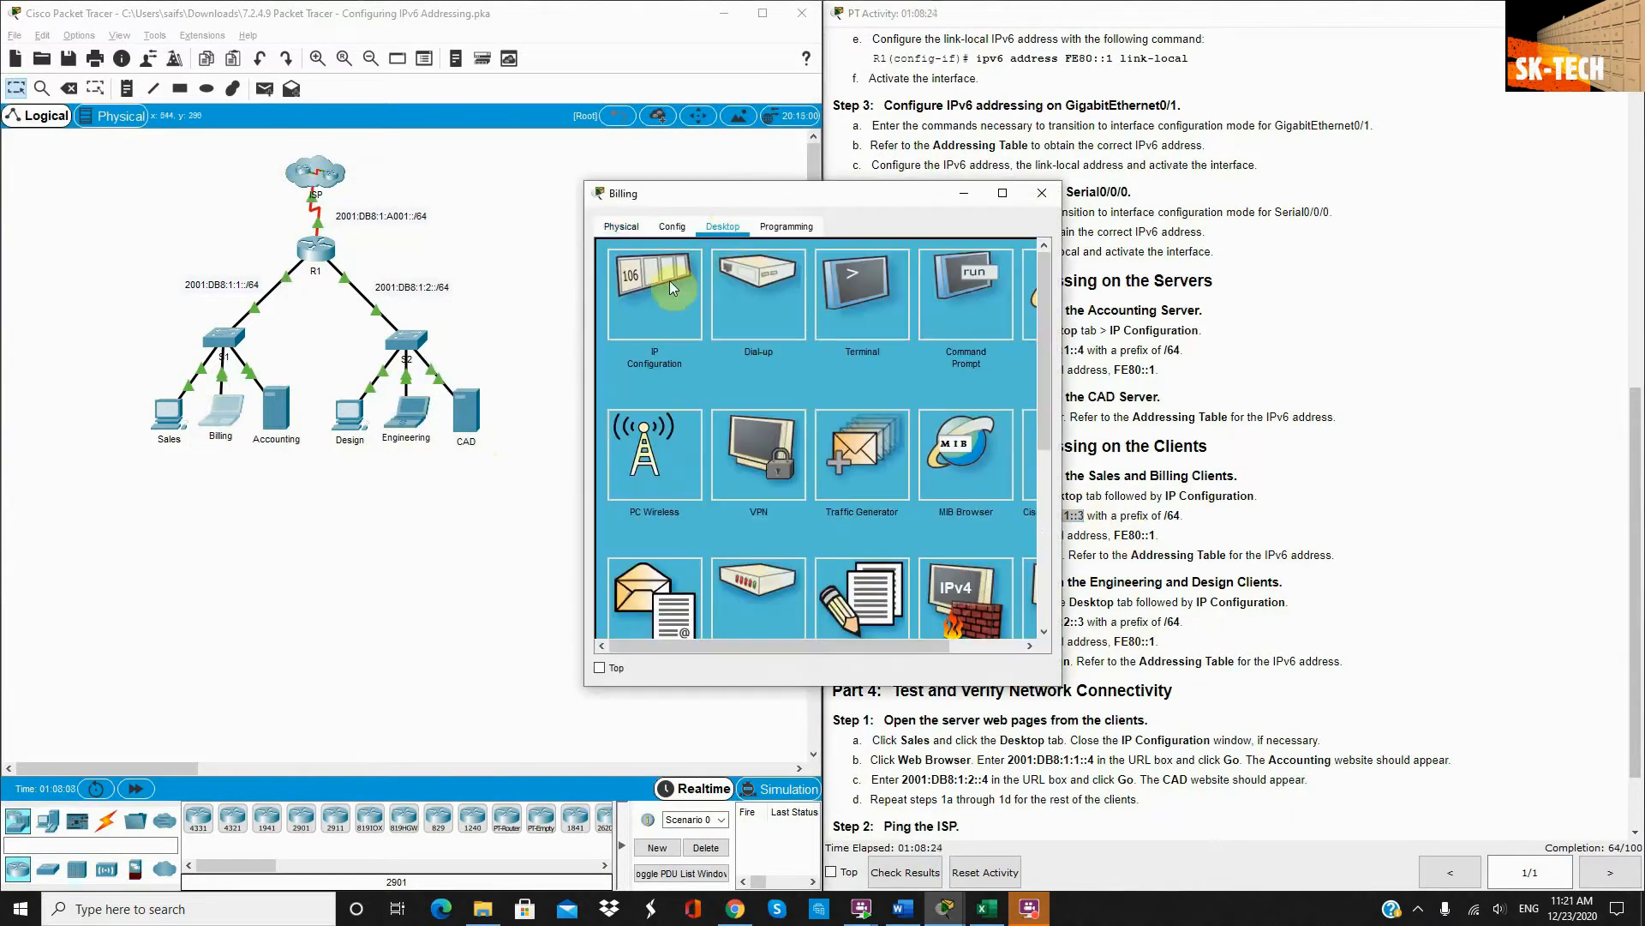
left_click(666, 280)
Configure the Billing laptop with IPv6 address 2001:DB8:1:1::3, prefix length 64 and IPv6 default gateway fe80::1, and close its window
left_click(769, 483)
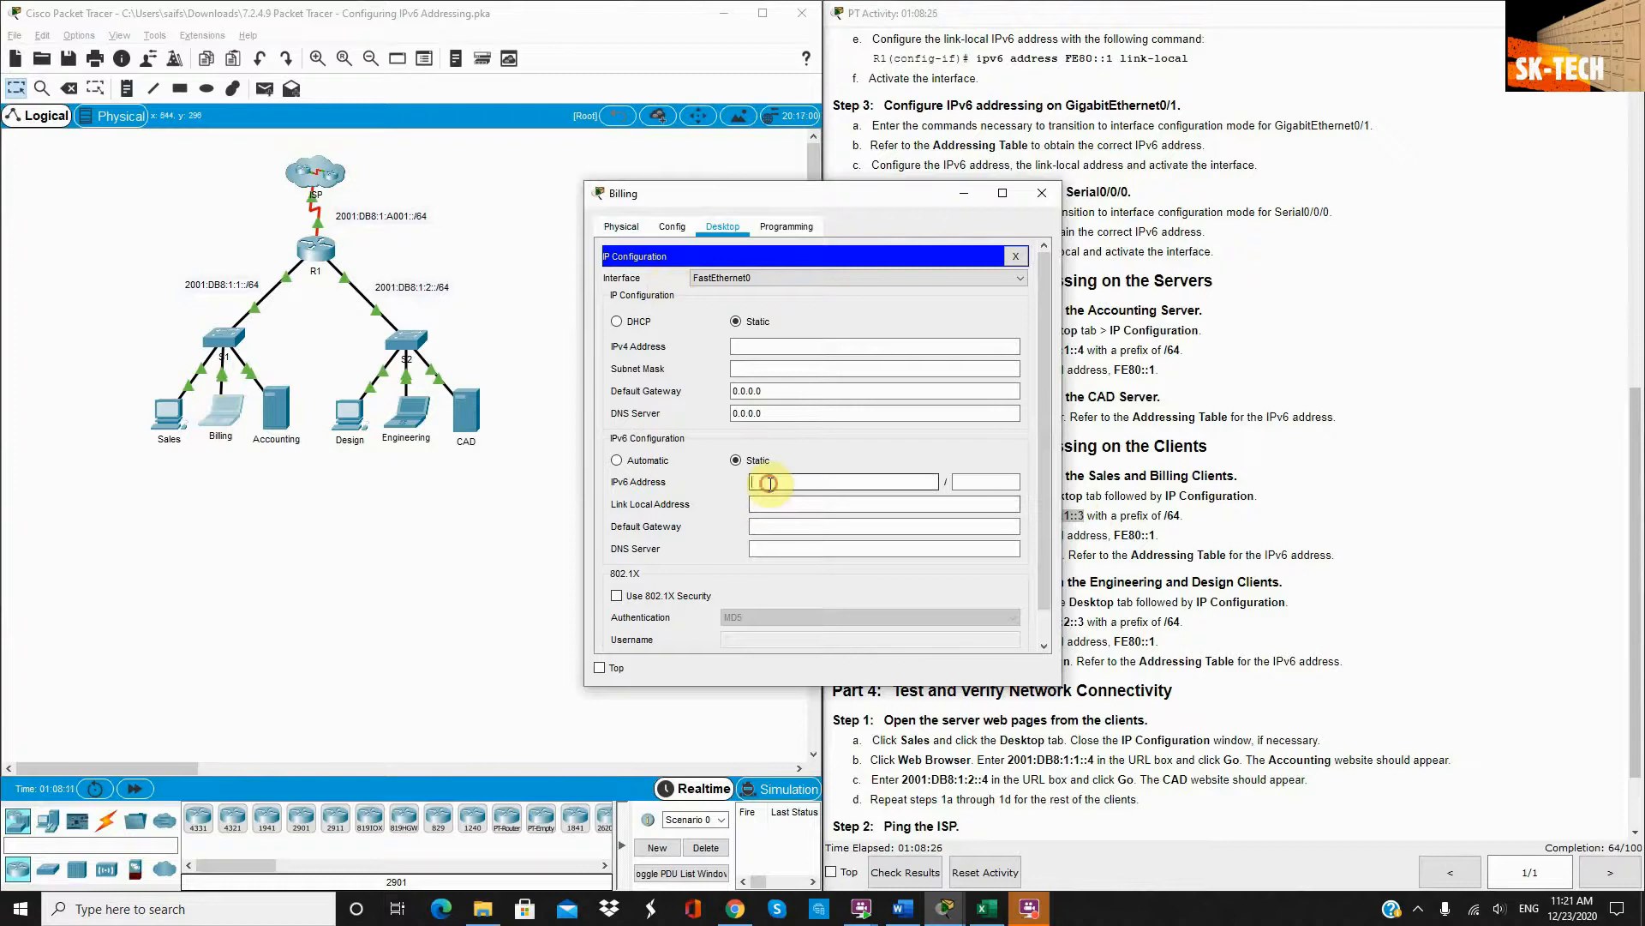
type("2001:DB8:1:1::3")
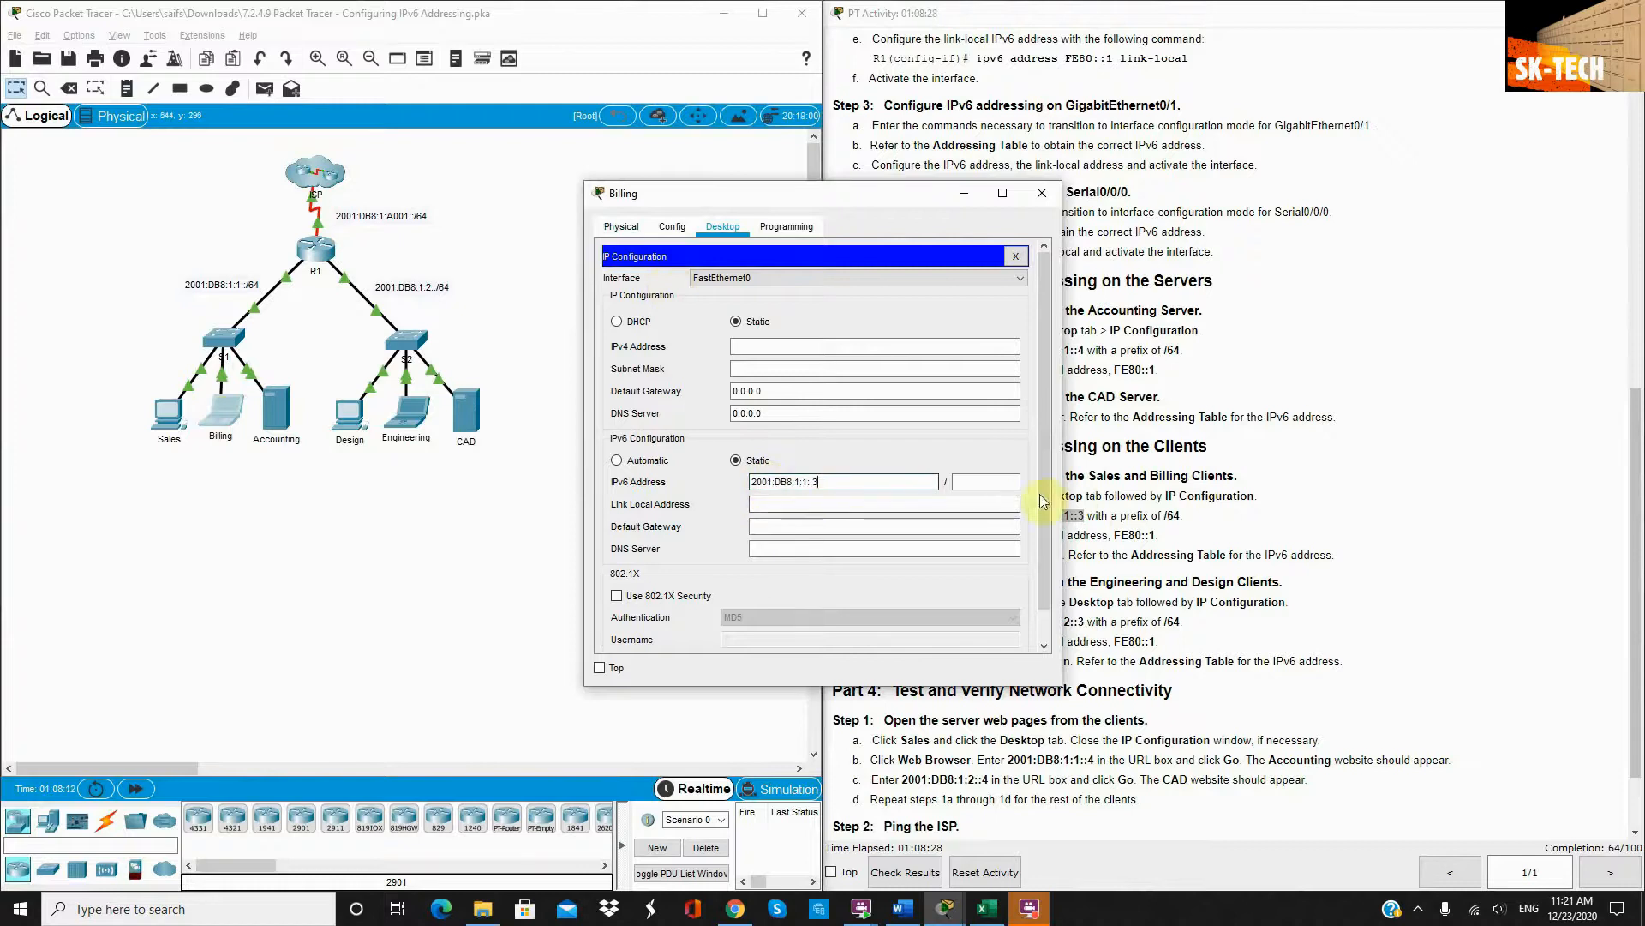
left_click(1000, 485)
type("64")
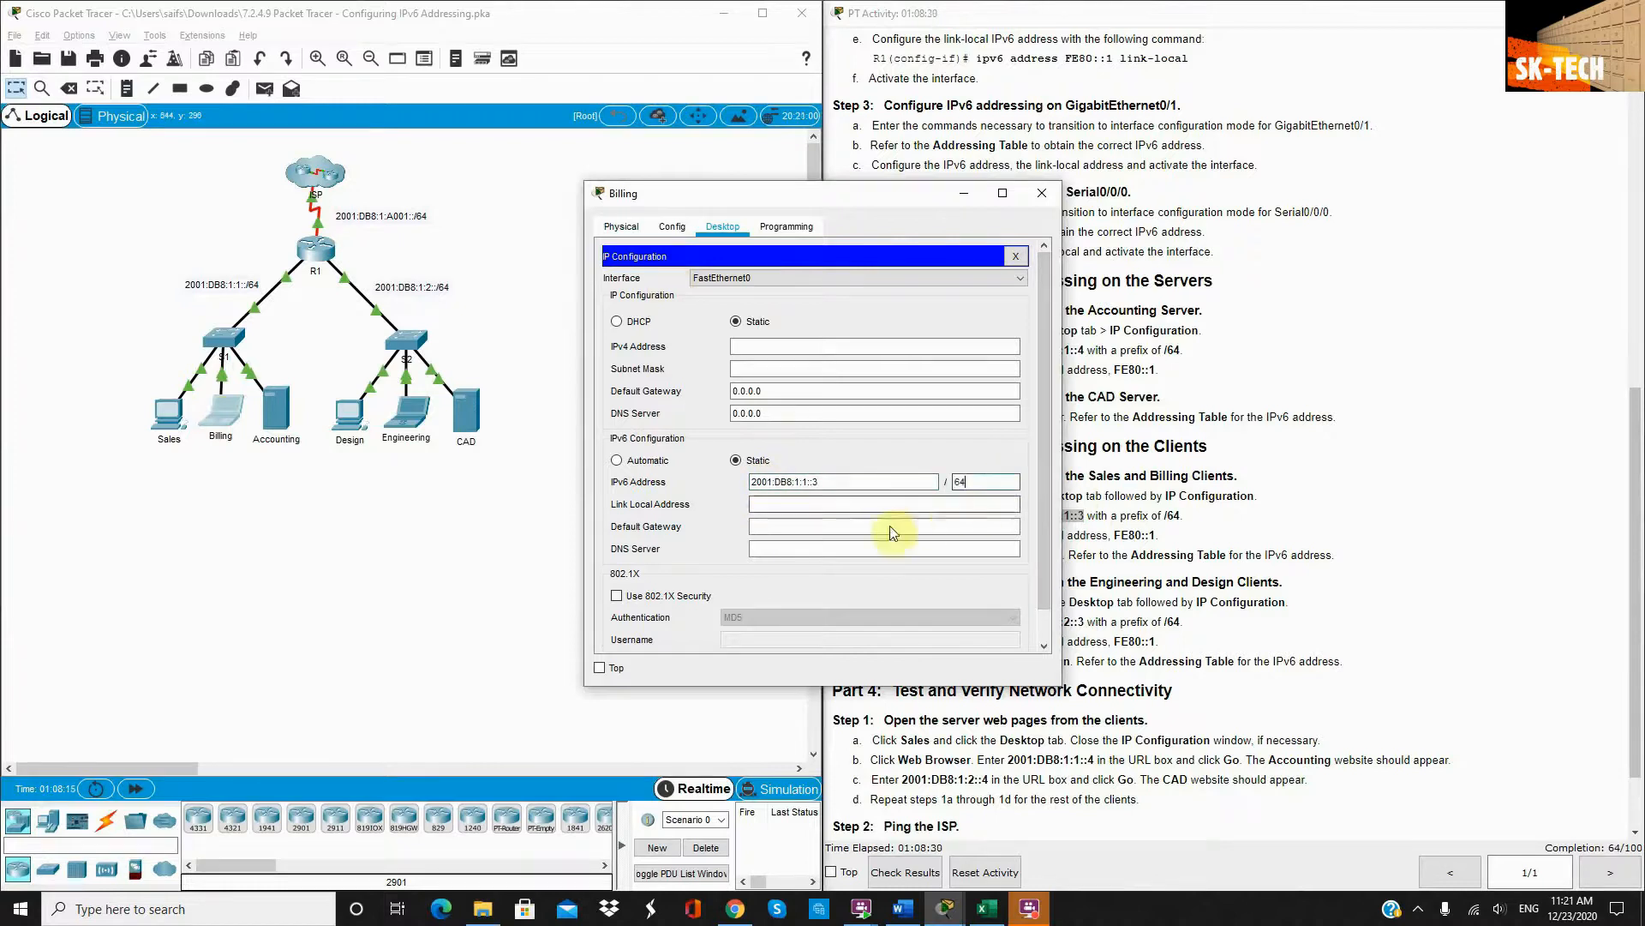
left_click(884, 525)
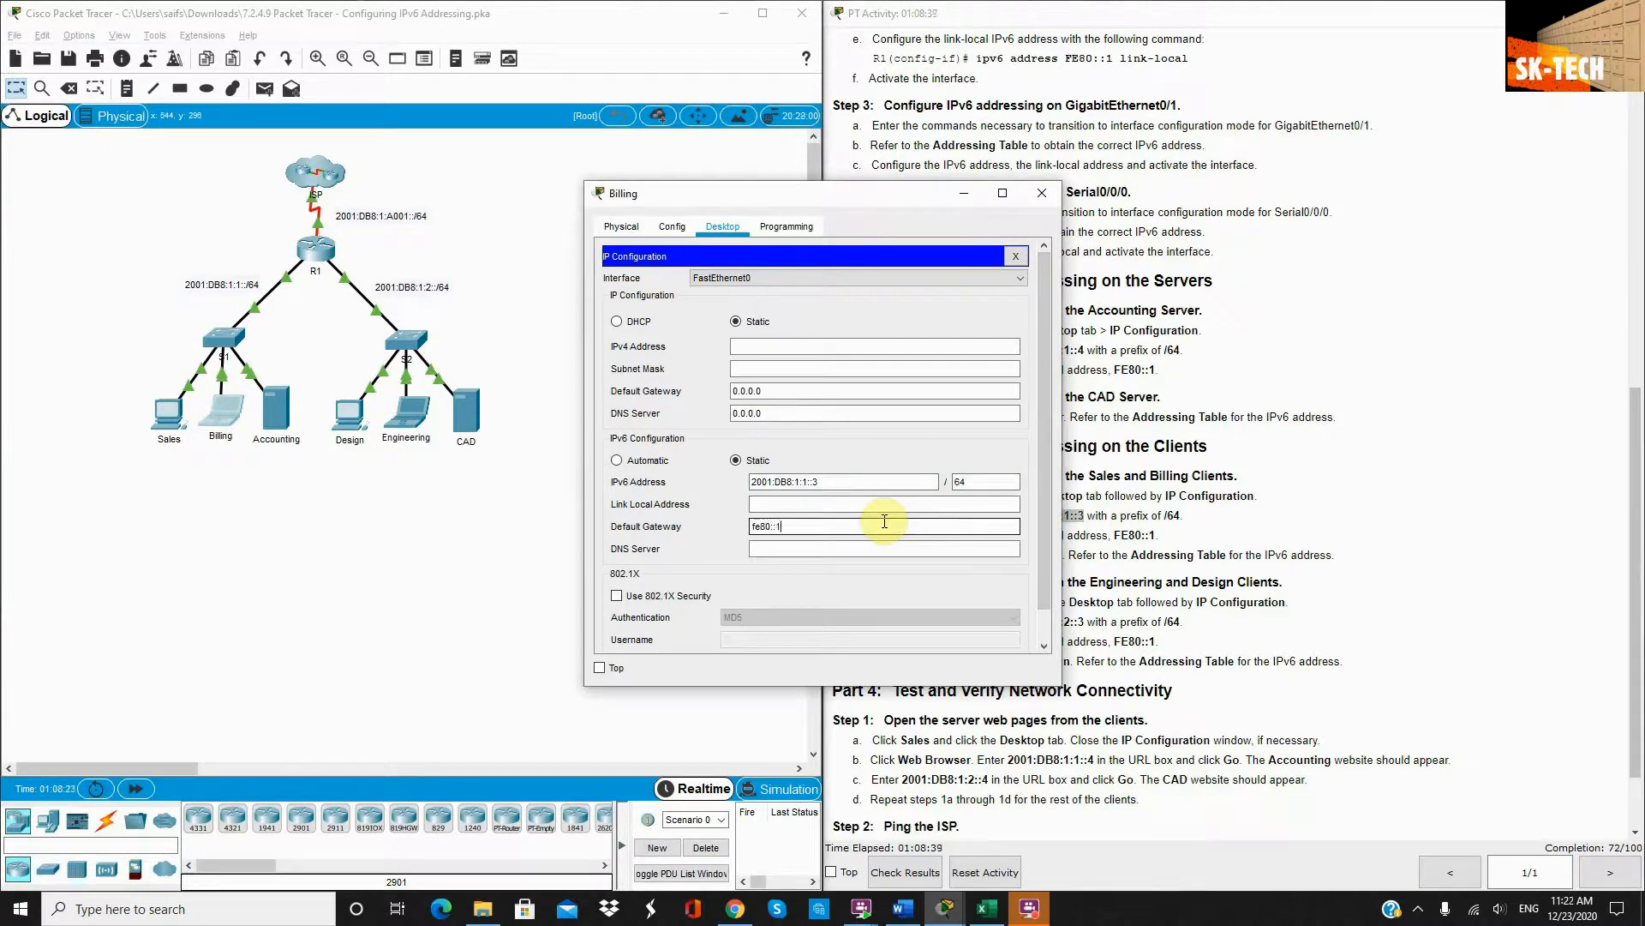
left_click(1042, 194)
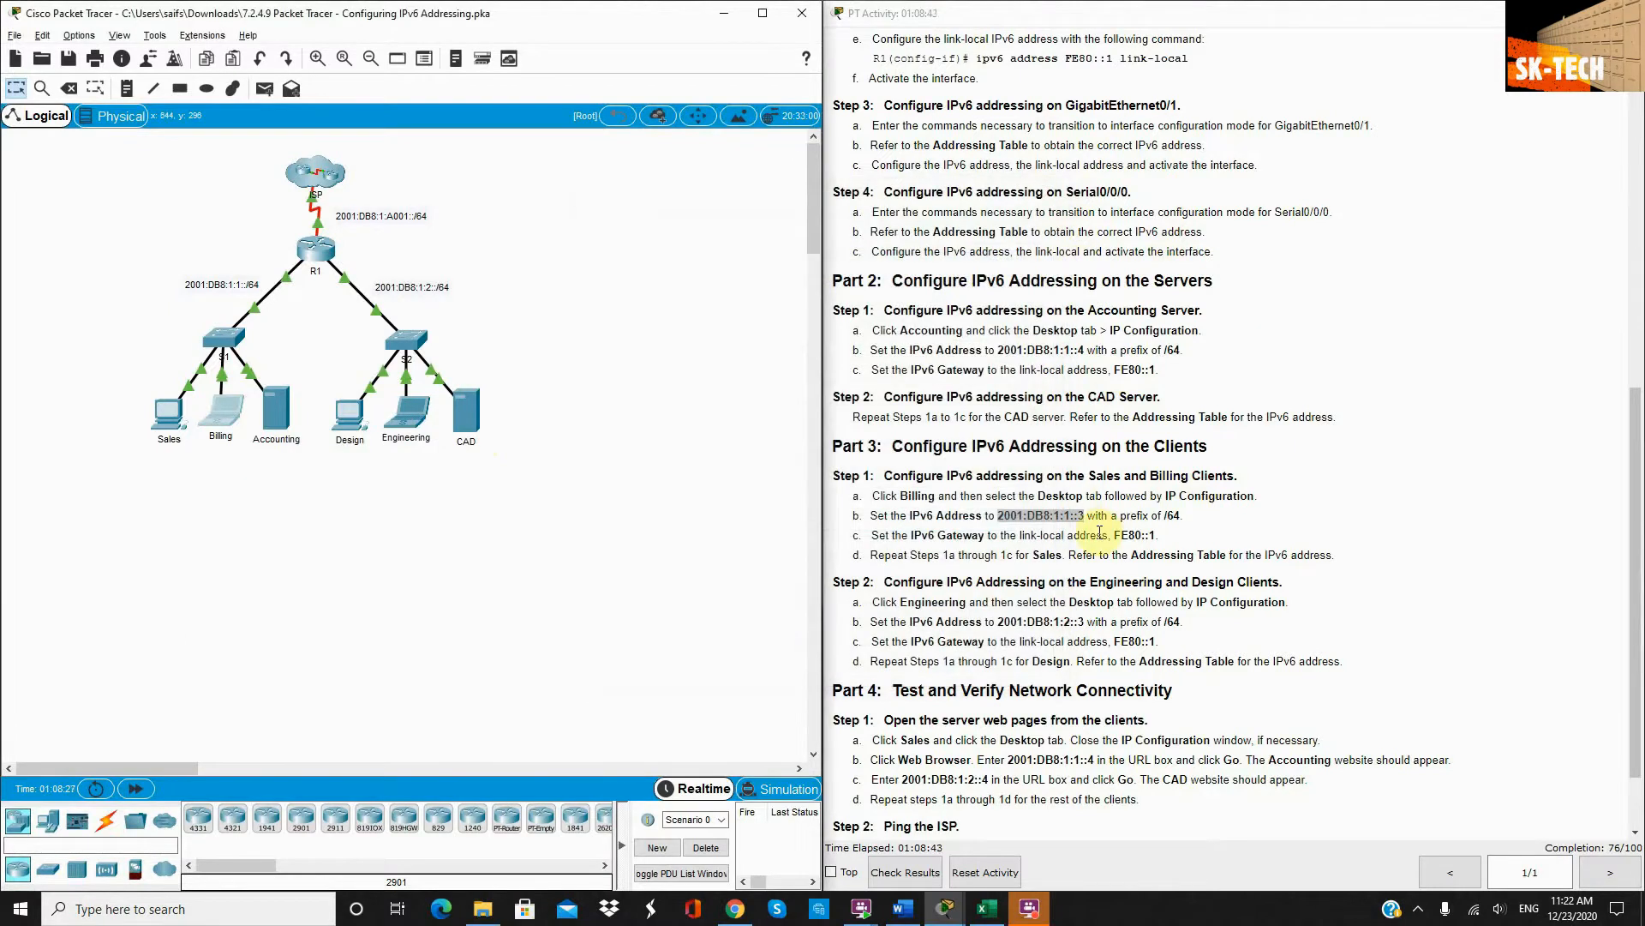
Open the IP Configuration of the Sales PC and place its window beside the addressing table
scroll(1100, 532, "down", 1)
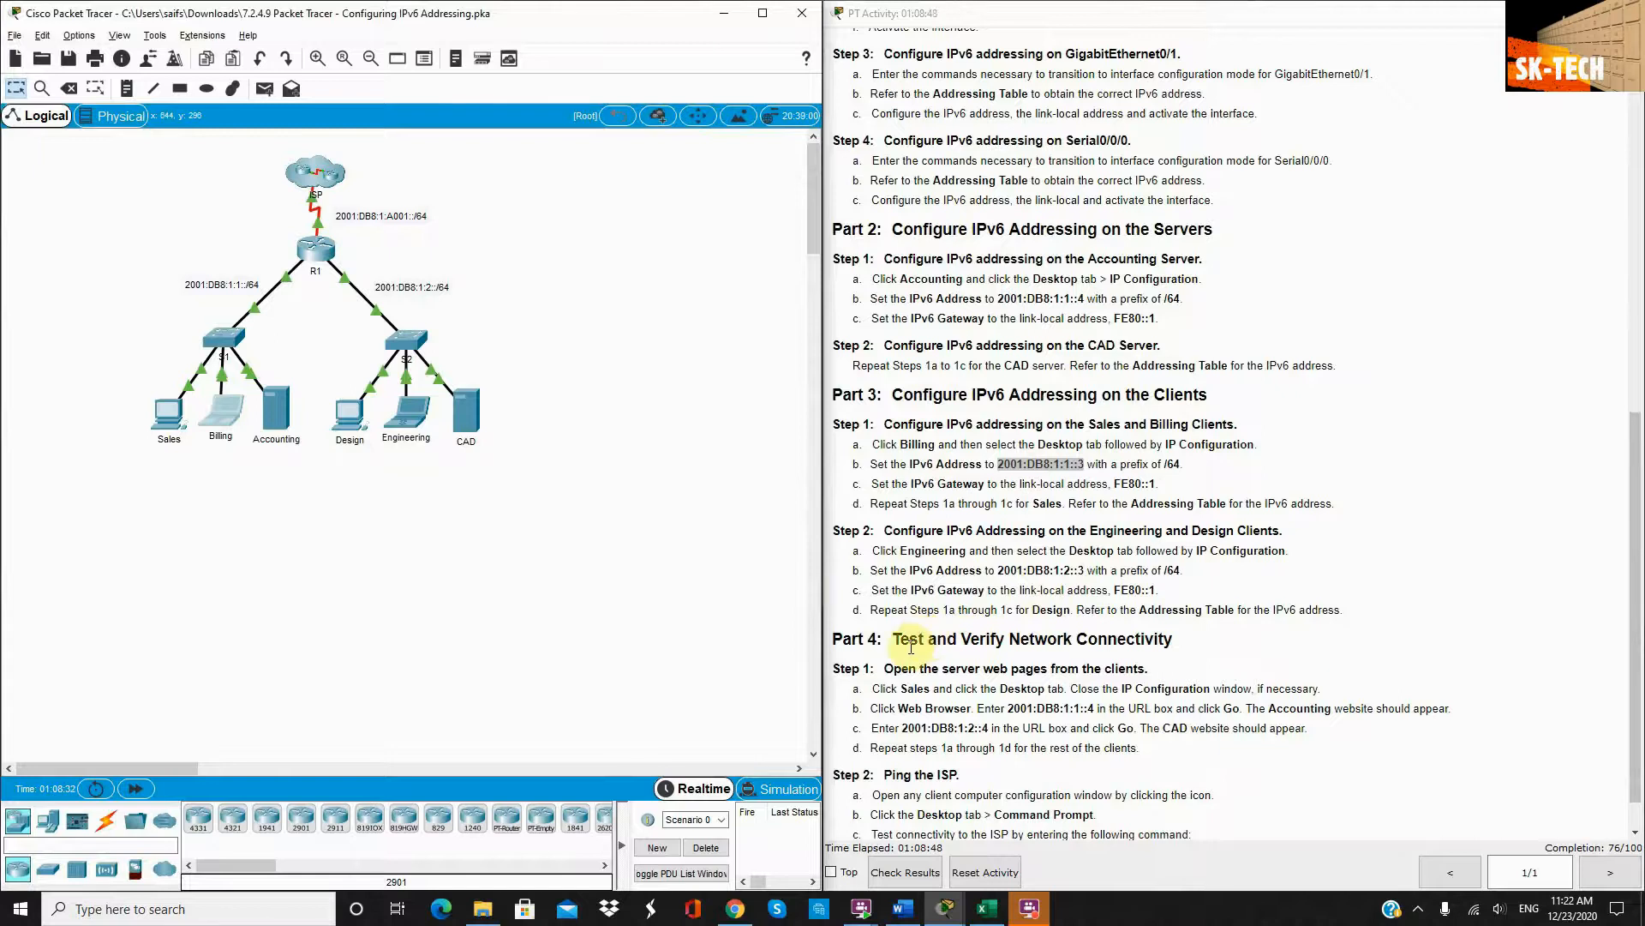
scroll(913, 651, "down", 1)
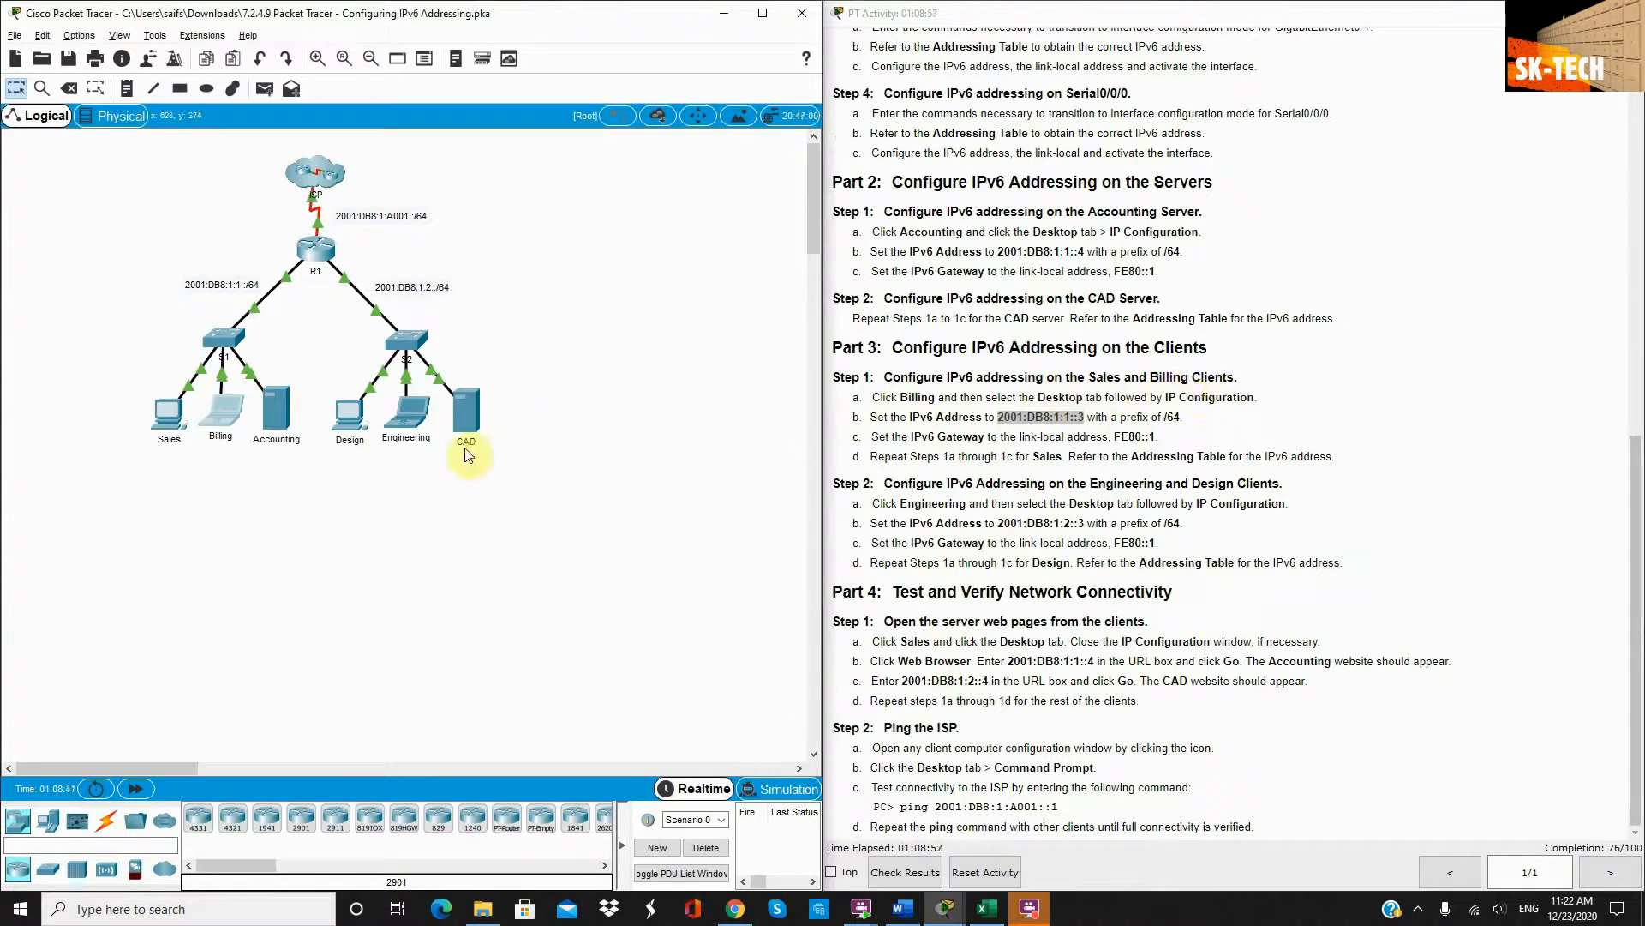
left_click(168, 413)
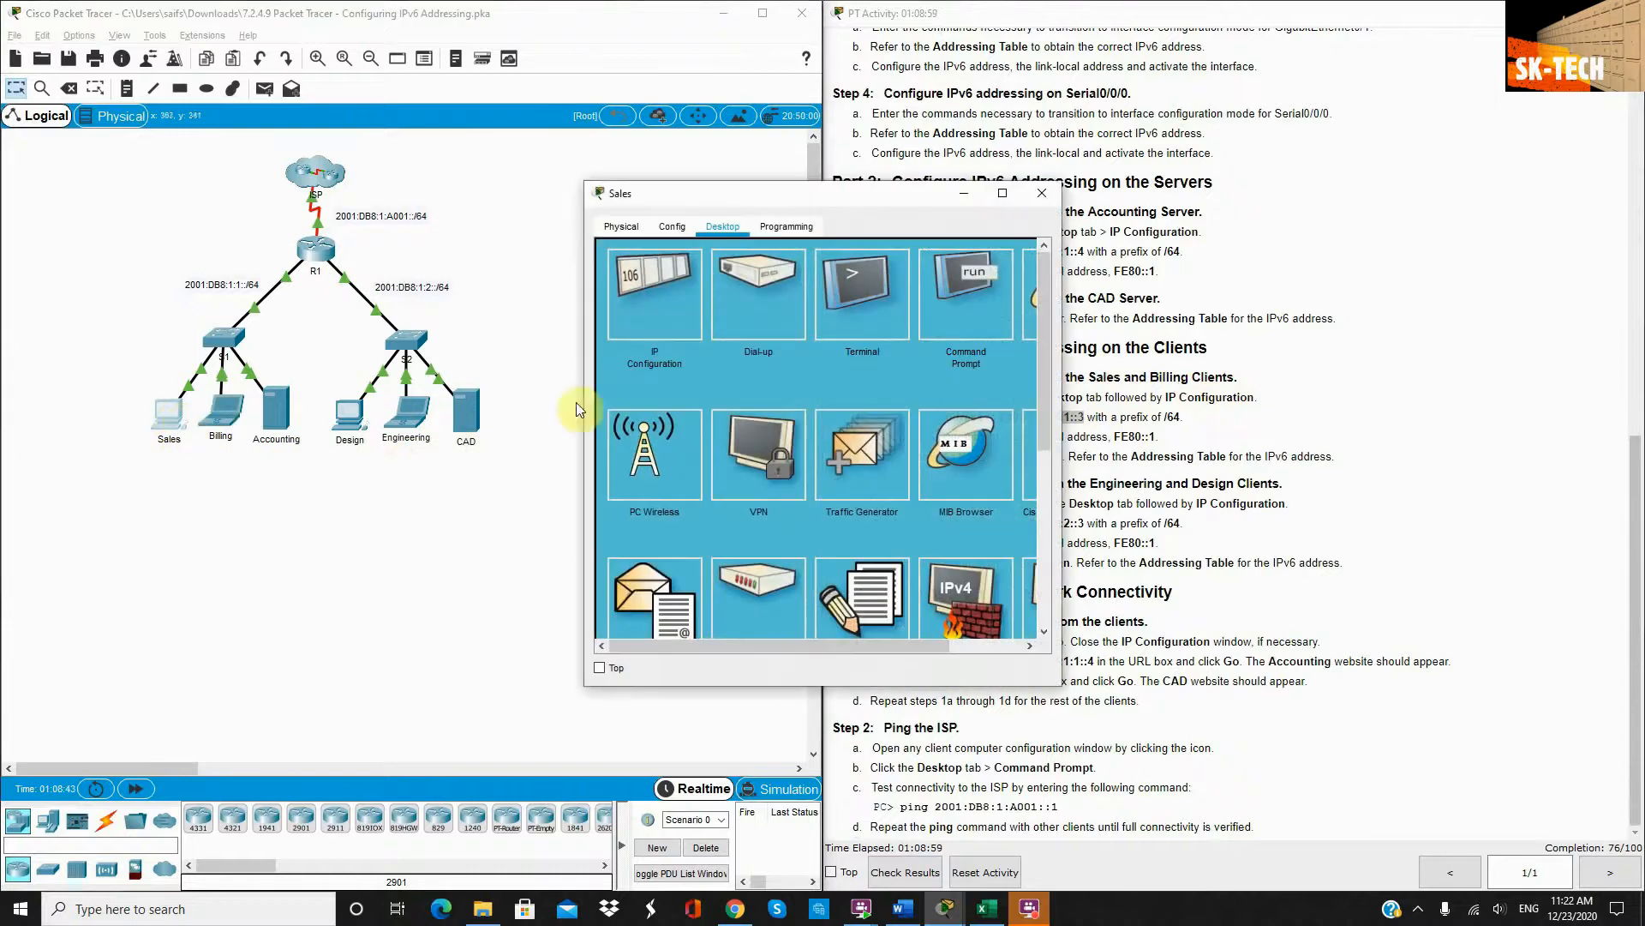
left_click(642, 275)
left_click_drag(882, 194, 619, 194)
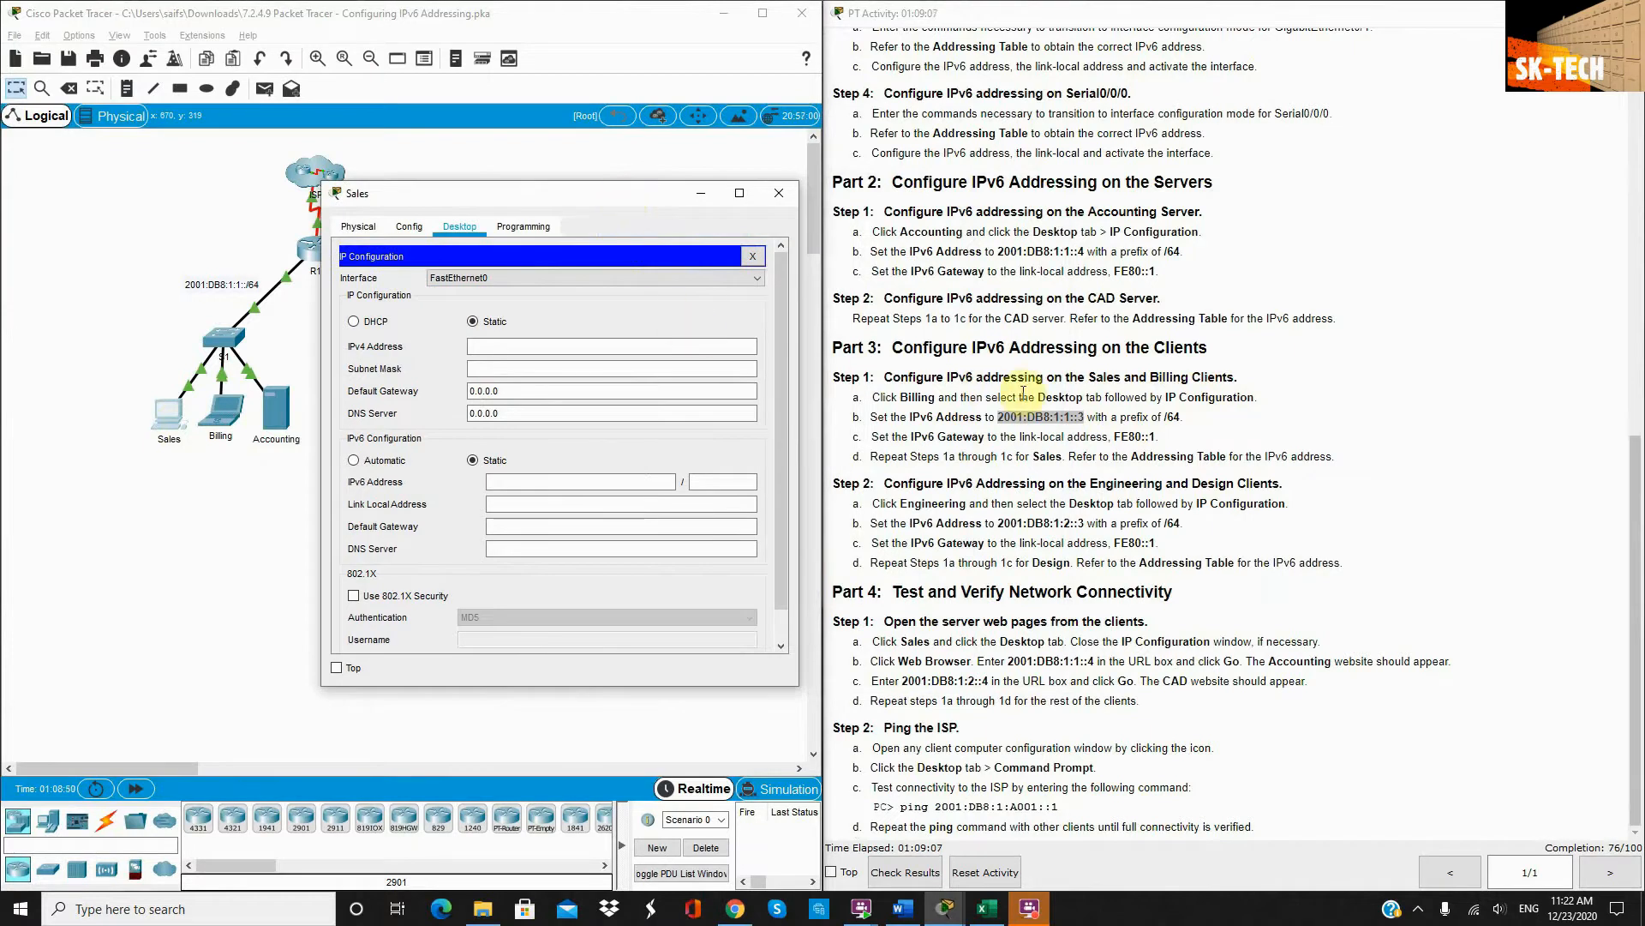
scroll(1211, 342, "up", 10)
scroll(1210, 342, "up", 5)
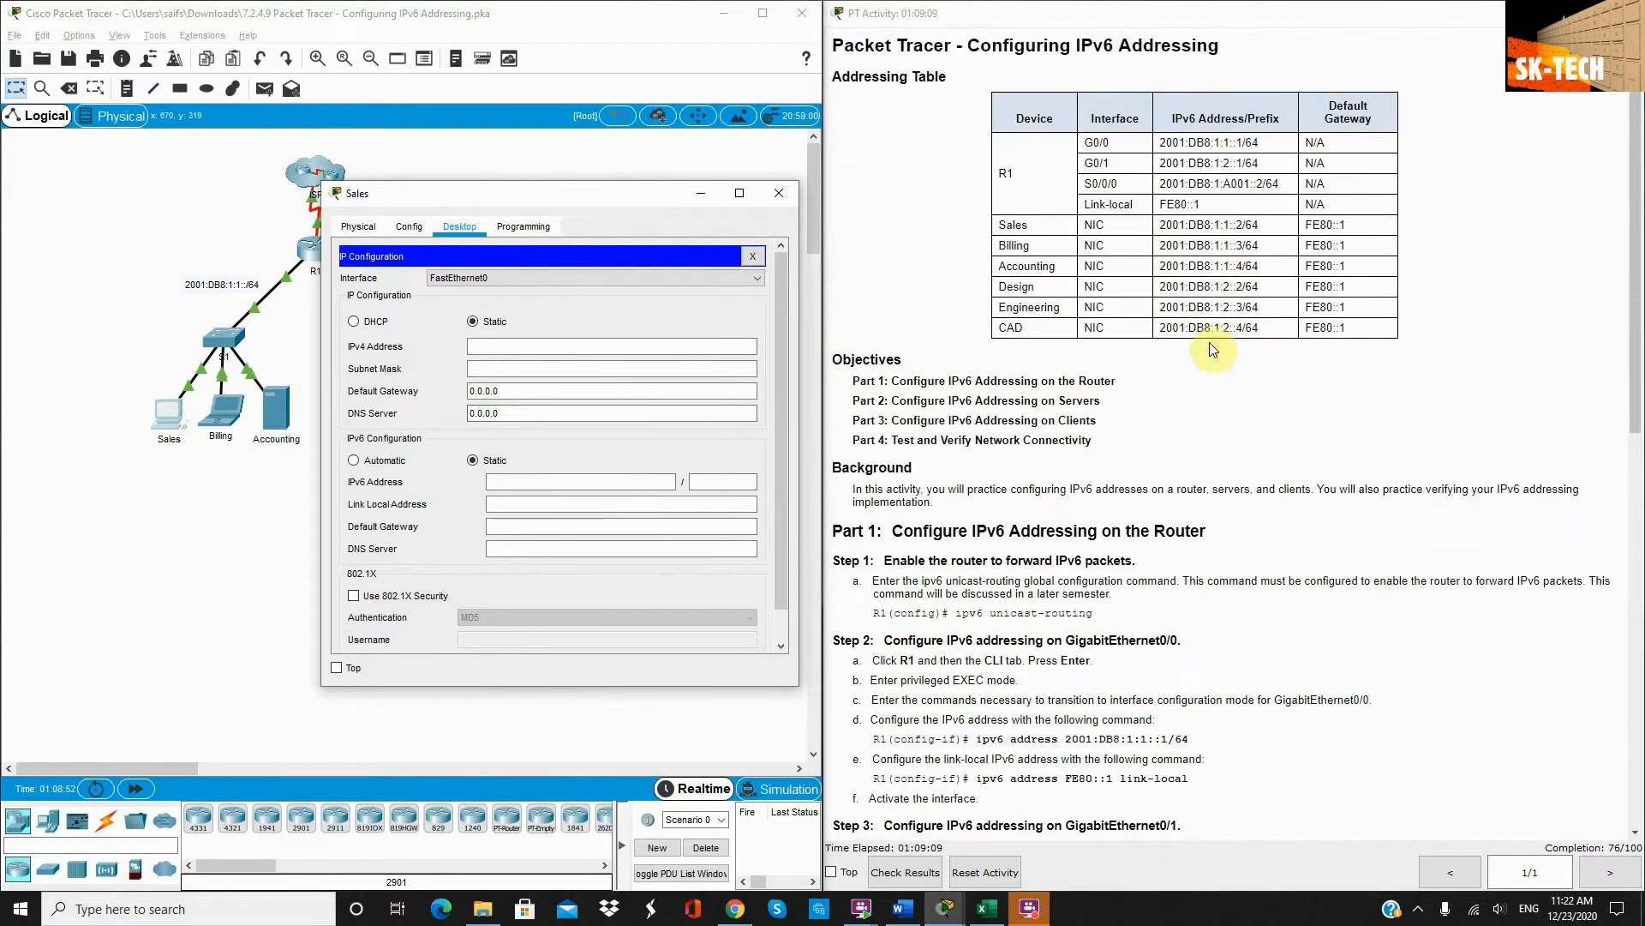
Set the Sales PC's IPv6 address to 2001:DB8:1:1::2 with prefix length 64 and its IPv6 default gateway to fe80::1
left_click(1244, 220)
left_click_drag(1245, 220, 1160, 225)
key("ctrl+c")
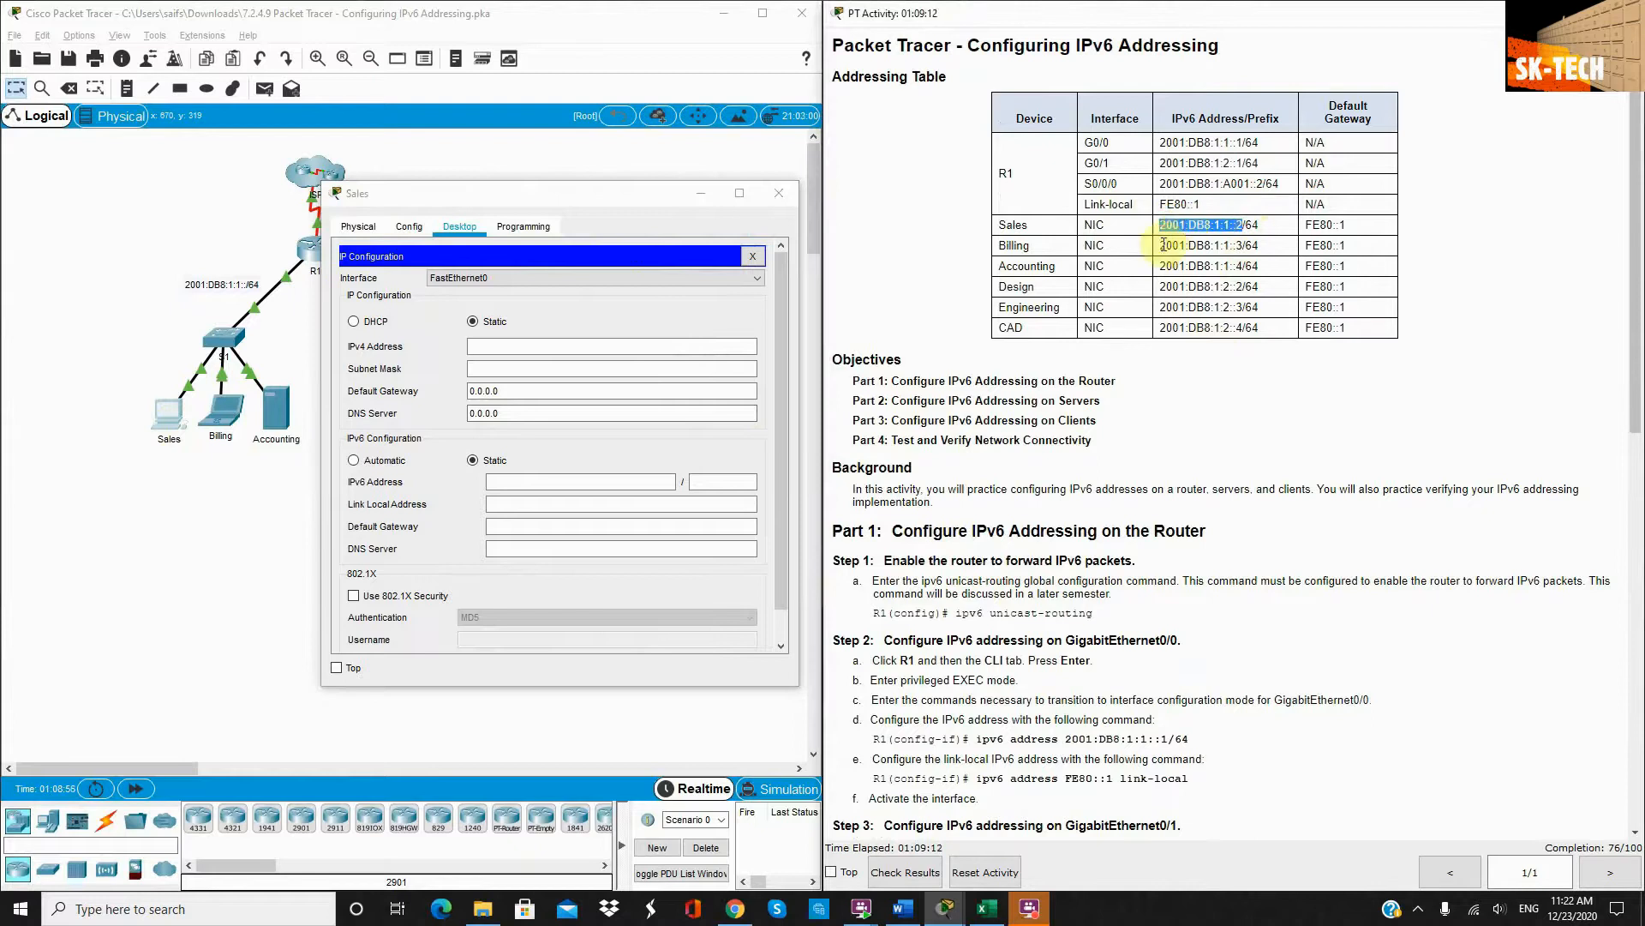
left_click(538, 482)
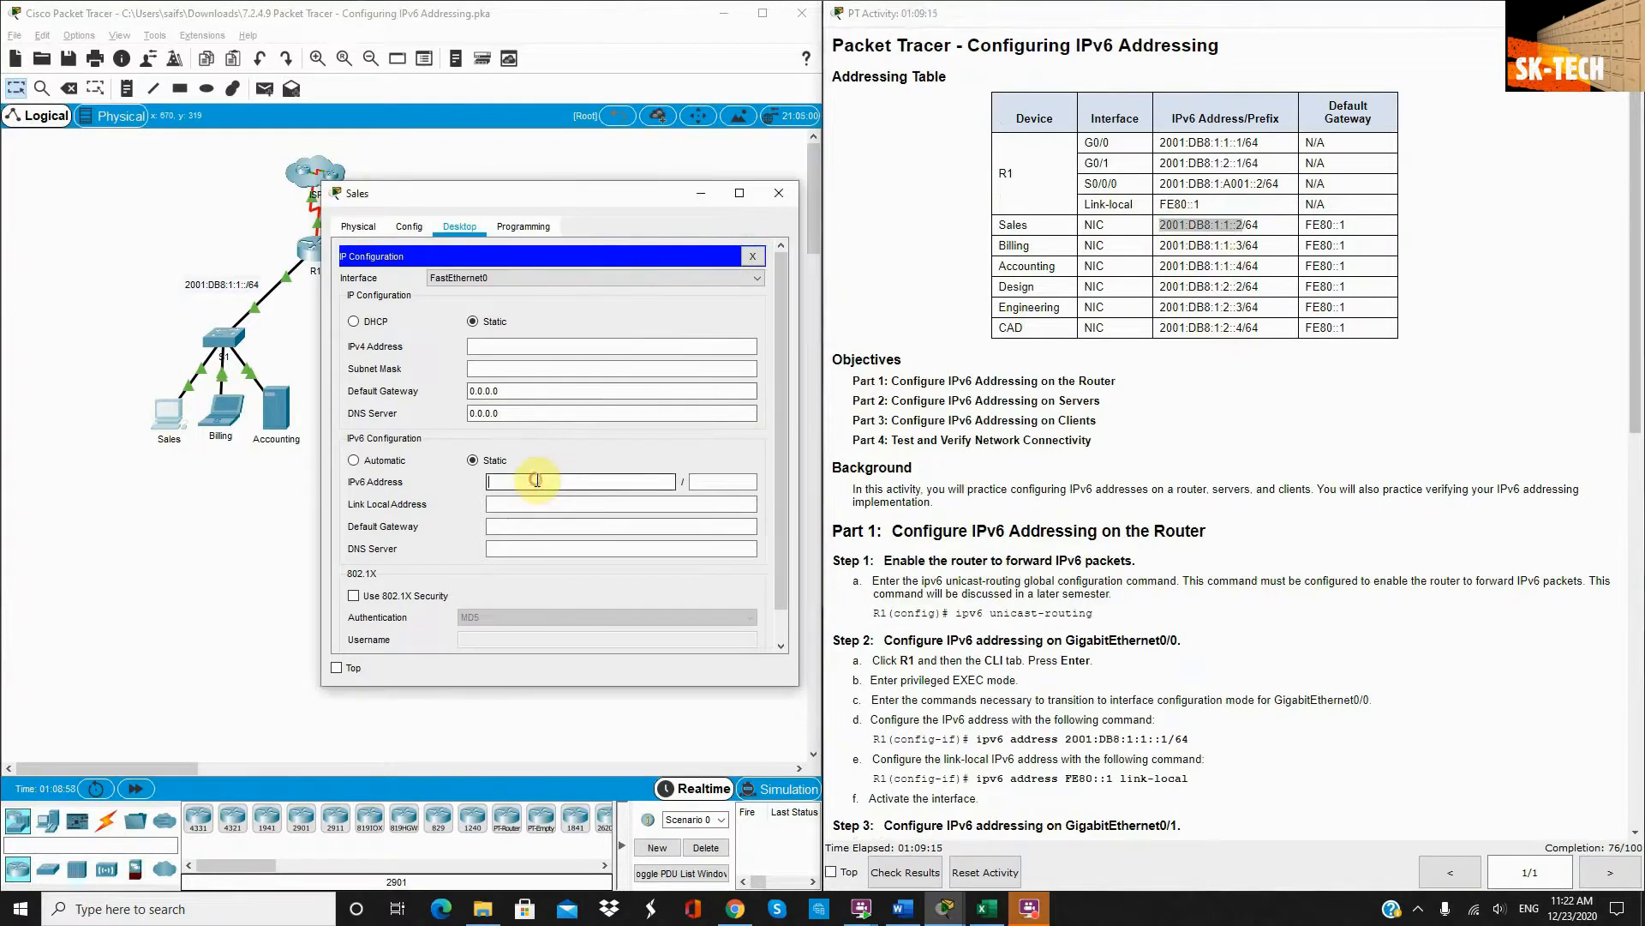
key("ctrl+v")
left_click(712, 478)
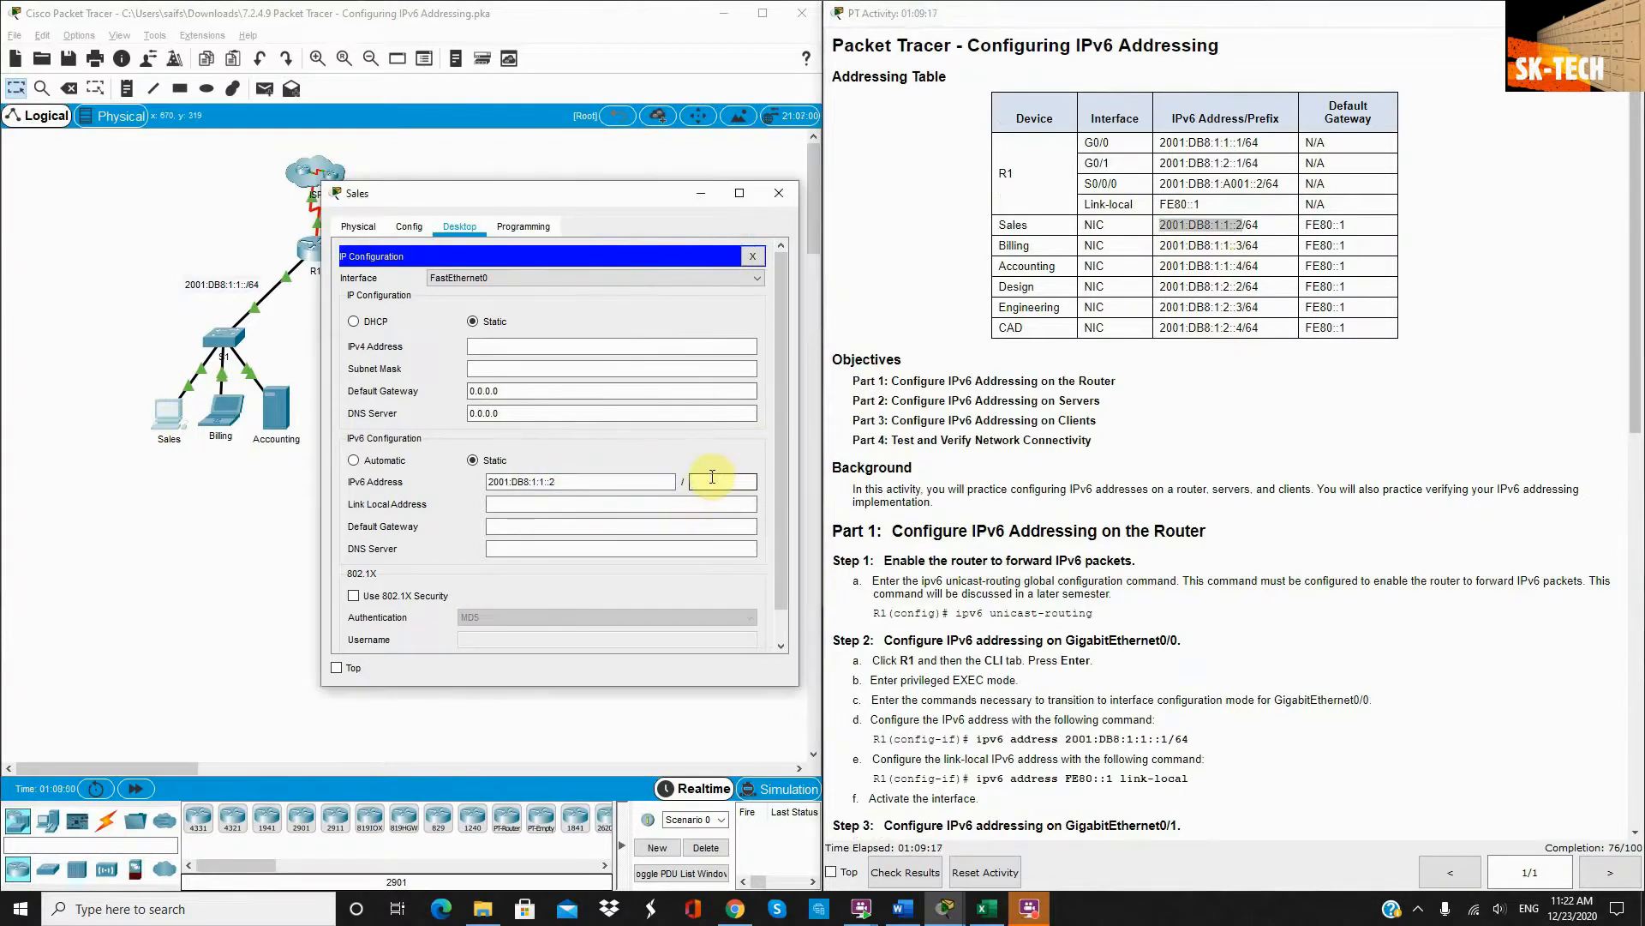
left_click(602, 527)
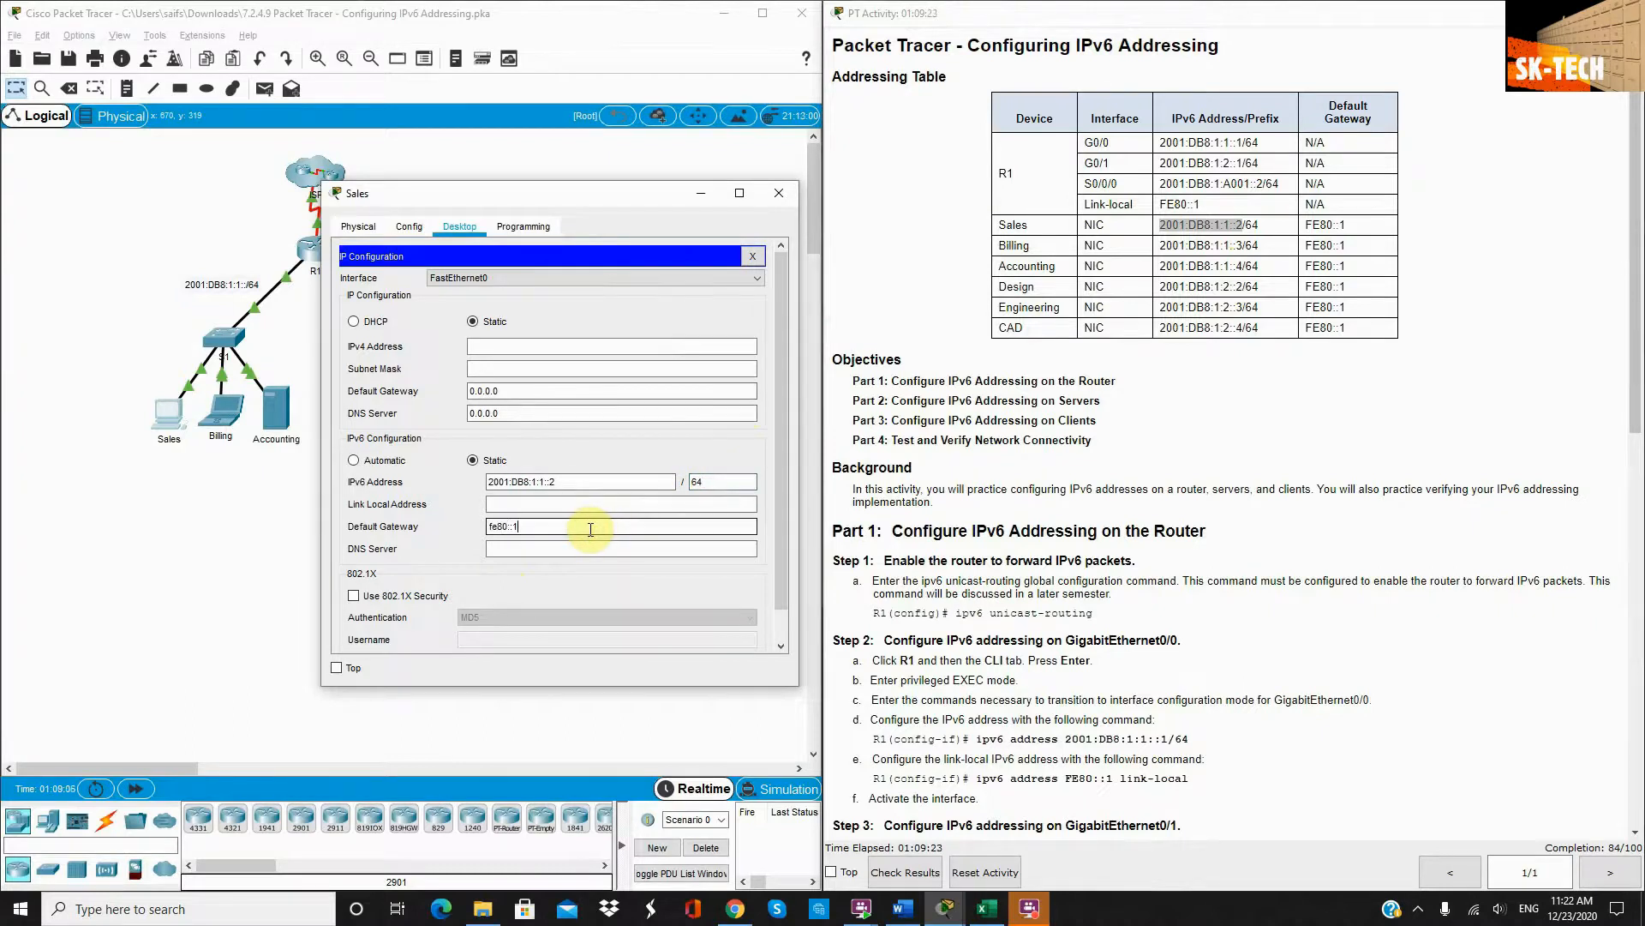
Close the Sales window, open the Design PC's IP Configuration and place its window beside the addressing table
left_click(779, 193)
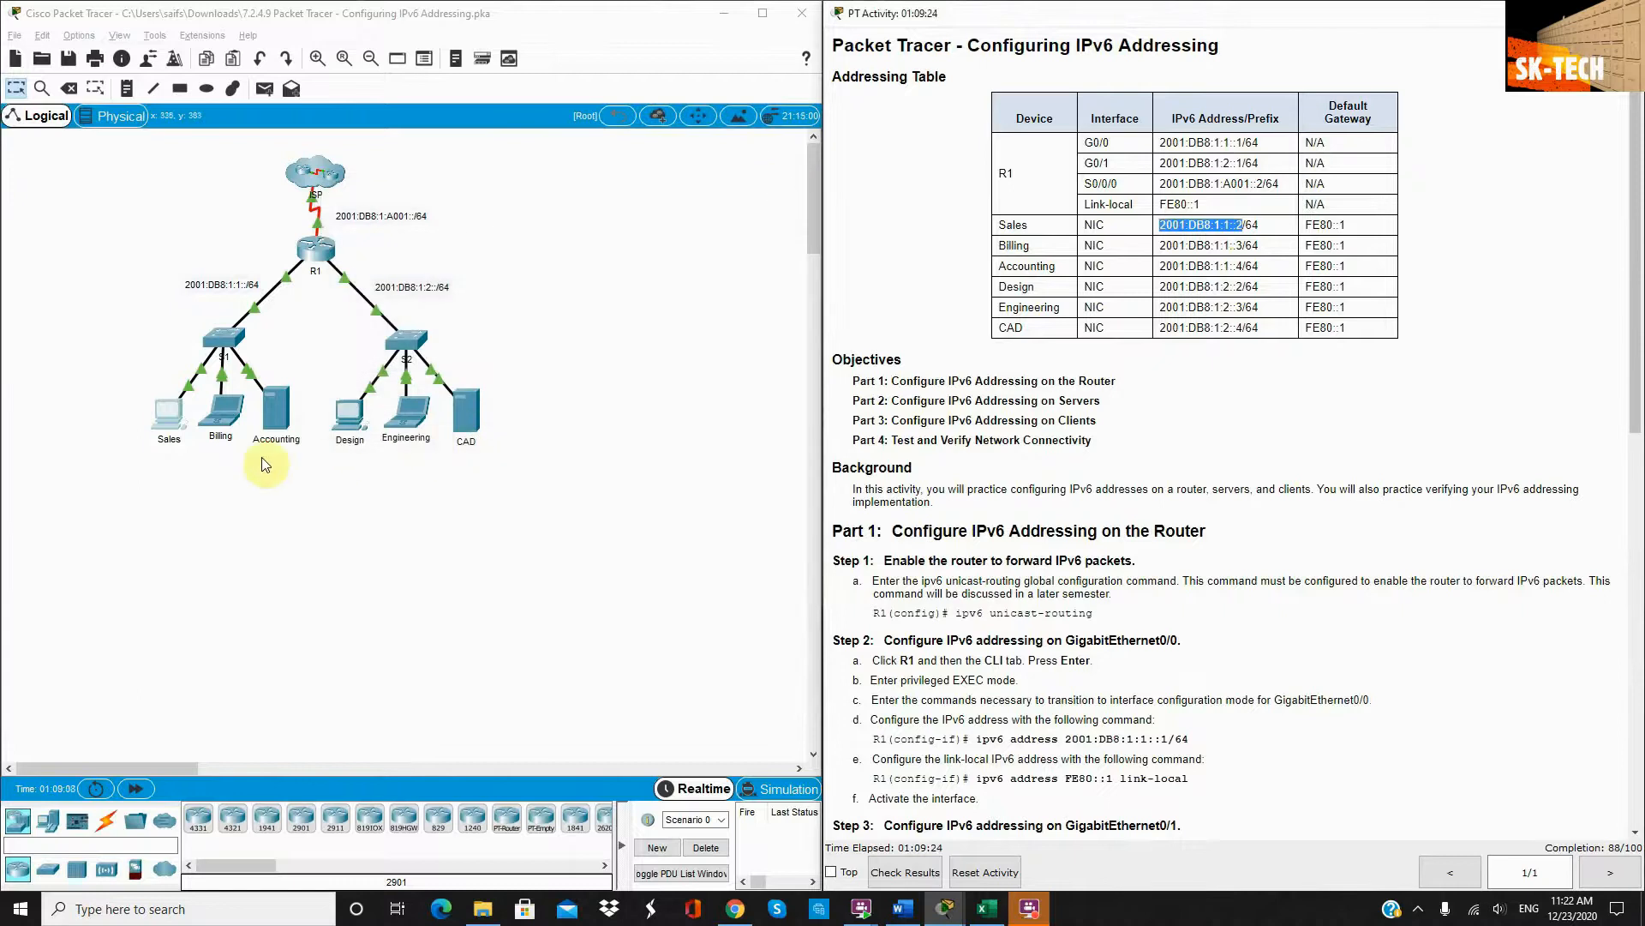
left_click(351, 414)
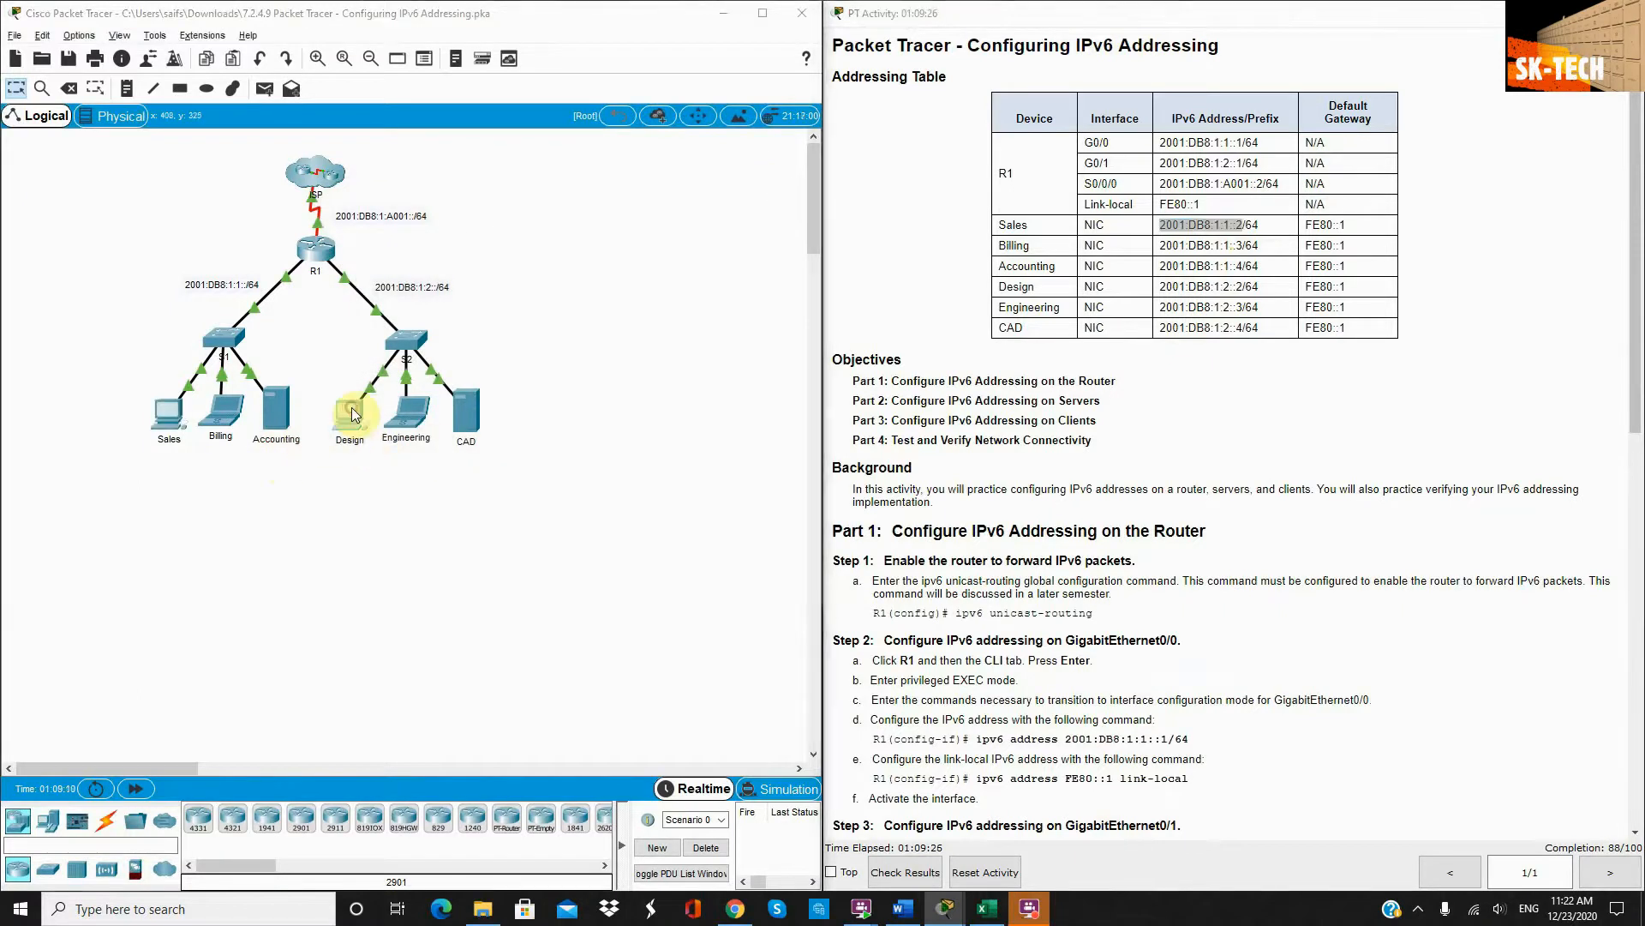
left_click(722, 227)
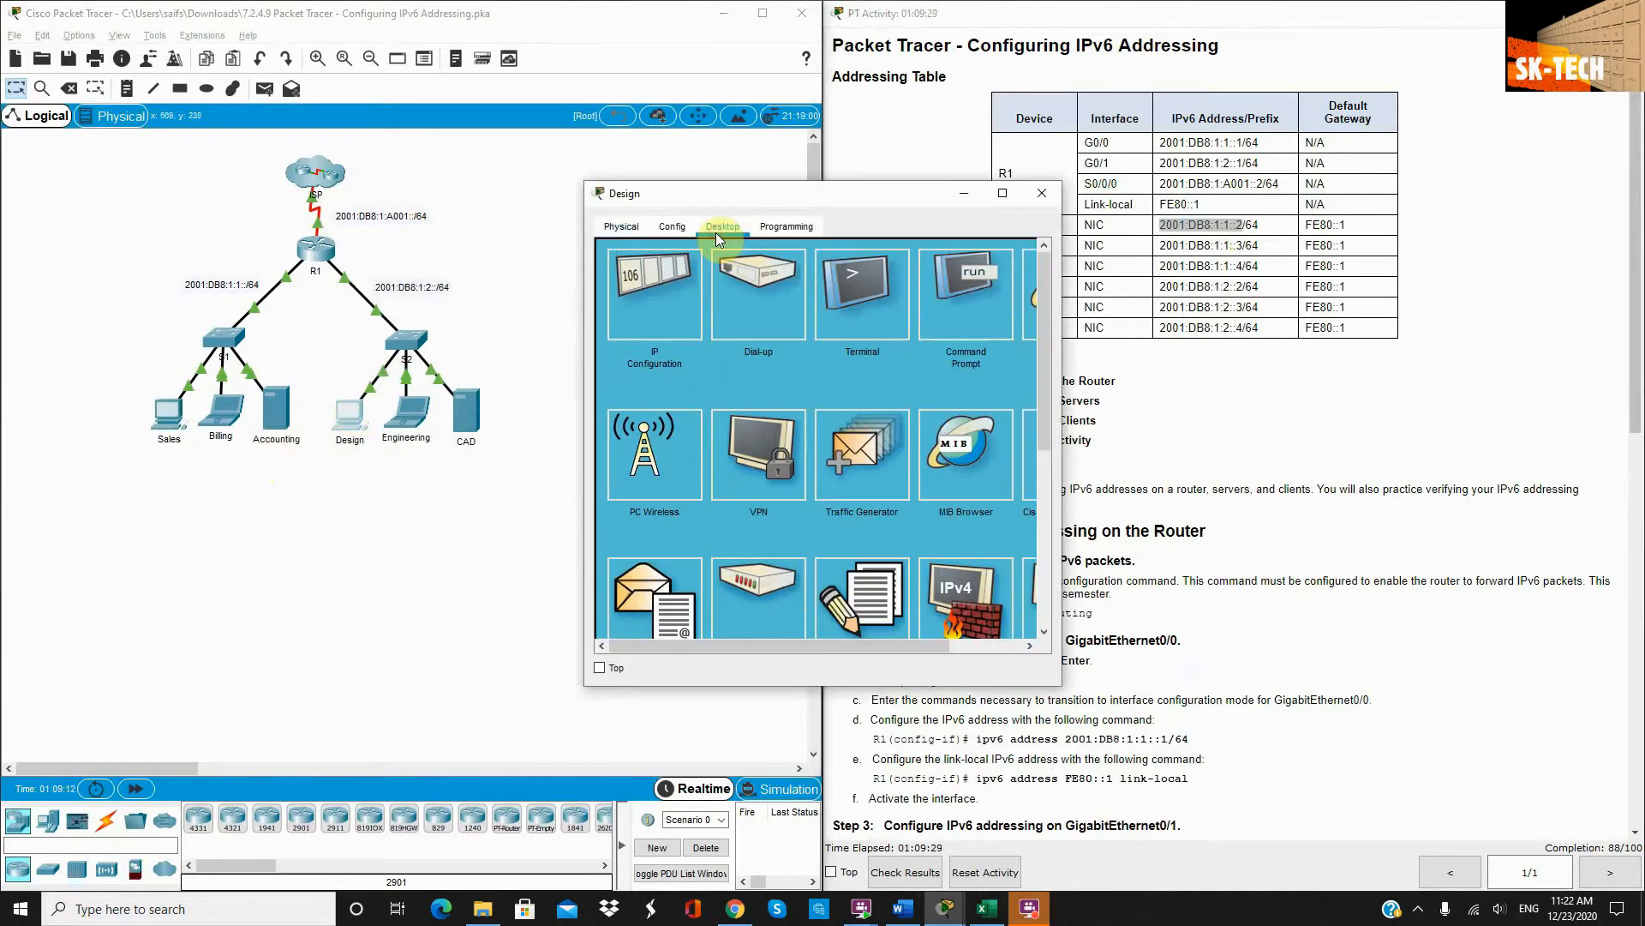
left_click(656, 297)
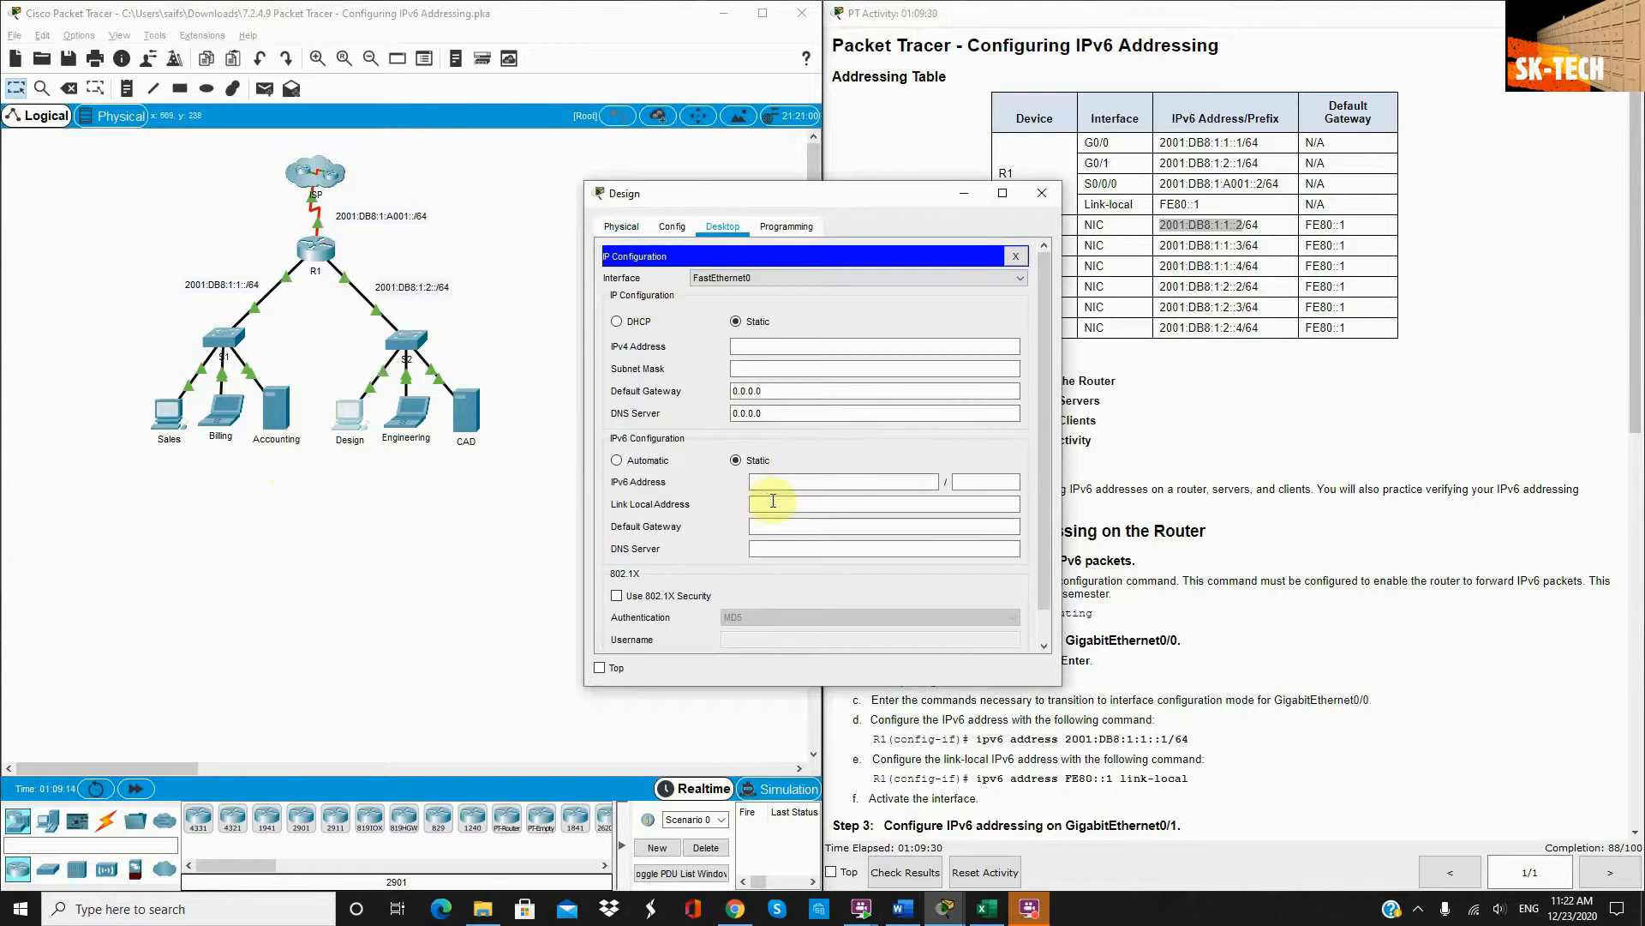
left_click_drag(891, 196, 713, 184)
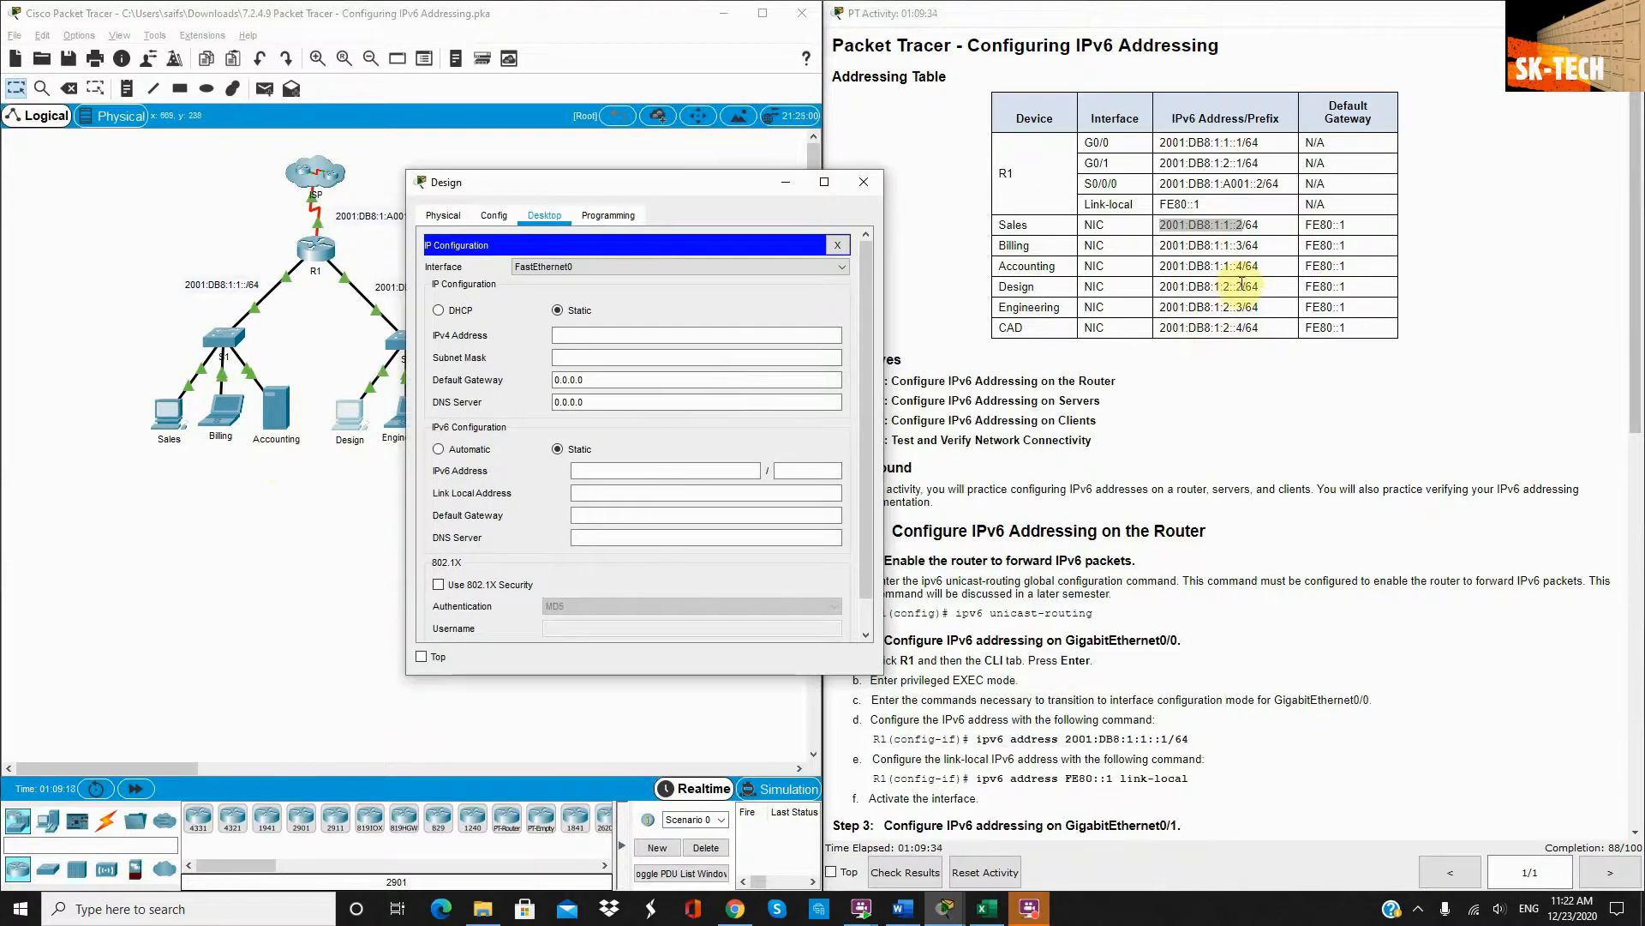
Configure the Design PC with IPv6 address 2001:DB8:1:2::2, prefix length 64 and IPv6 default gateway fe80::1, and close its window
left_click_drag(1241, 283, 1162, 284)
key("ctrl+c")
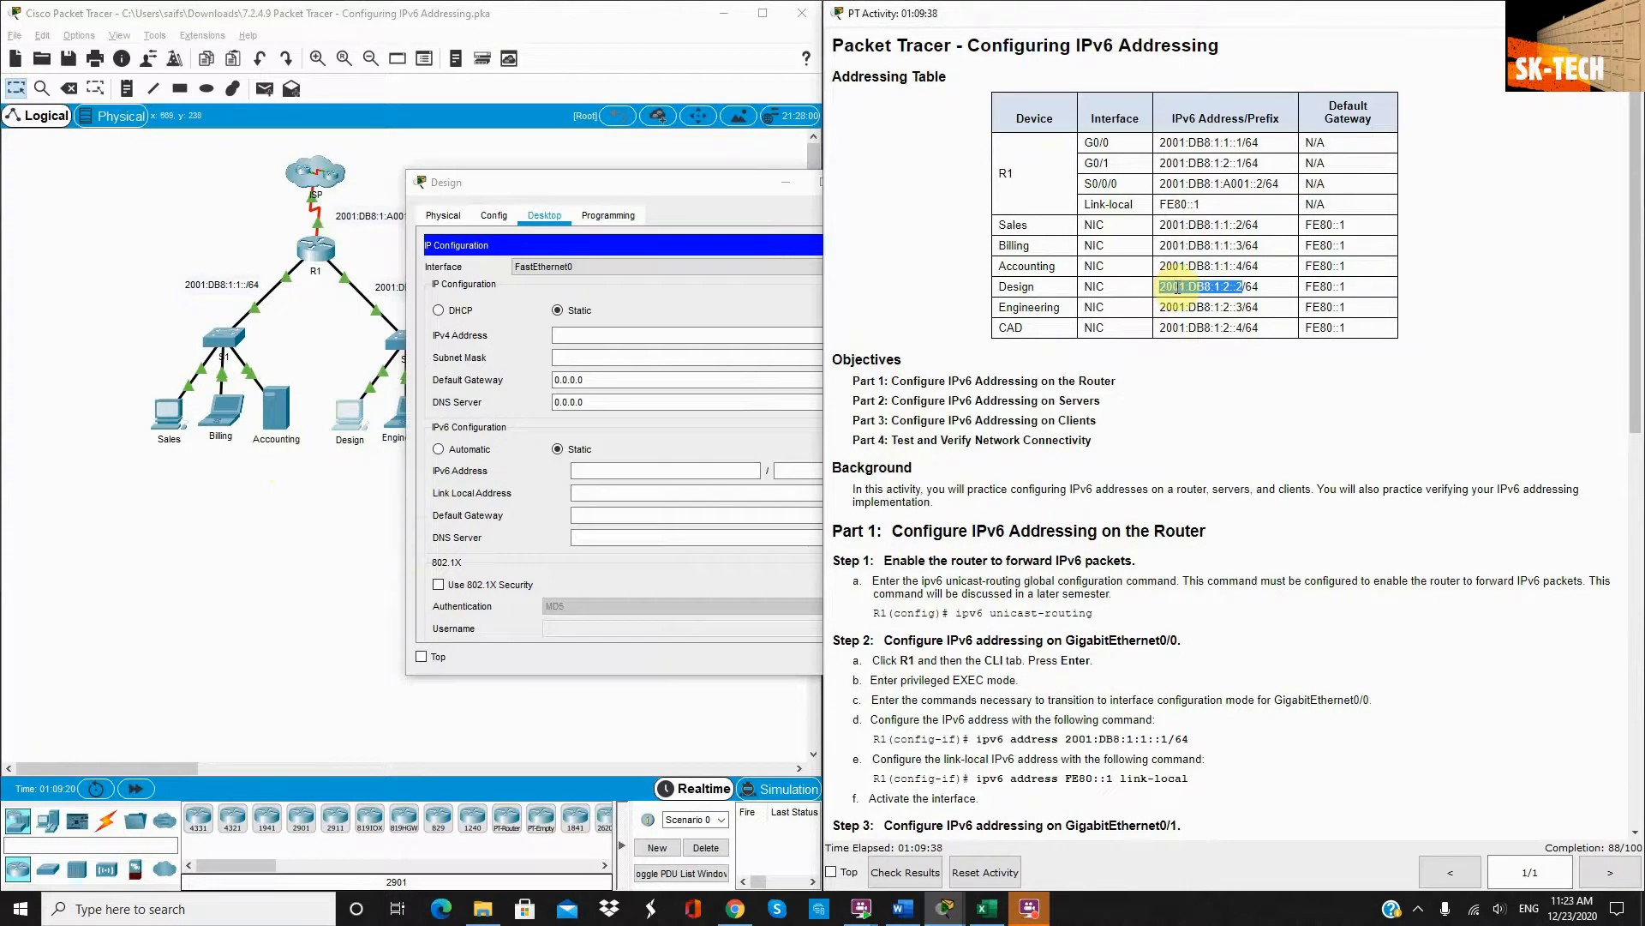
left_click(605, 471)
key("ctrl+v")
left_click(802, 468)
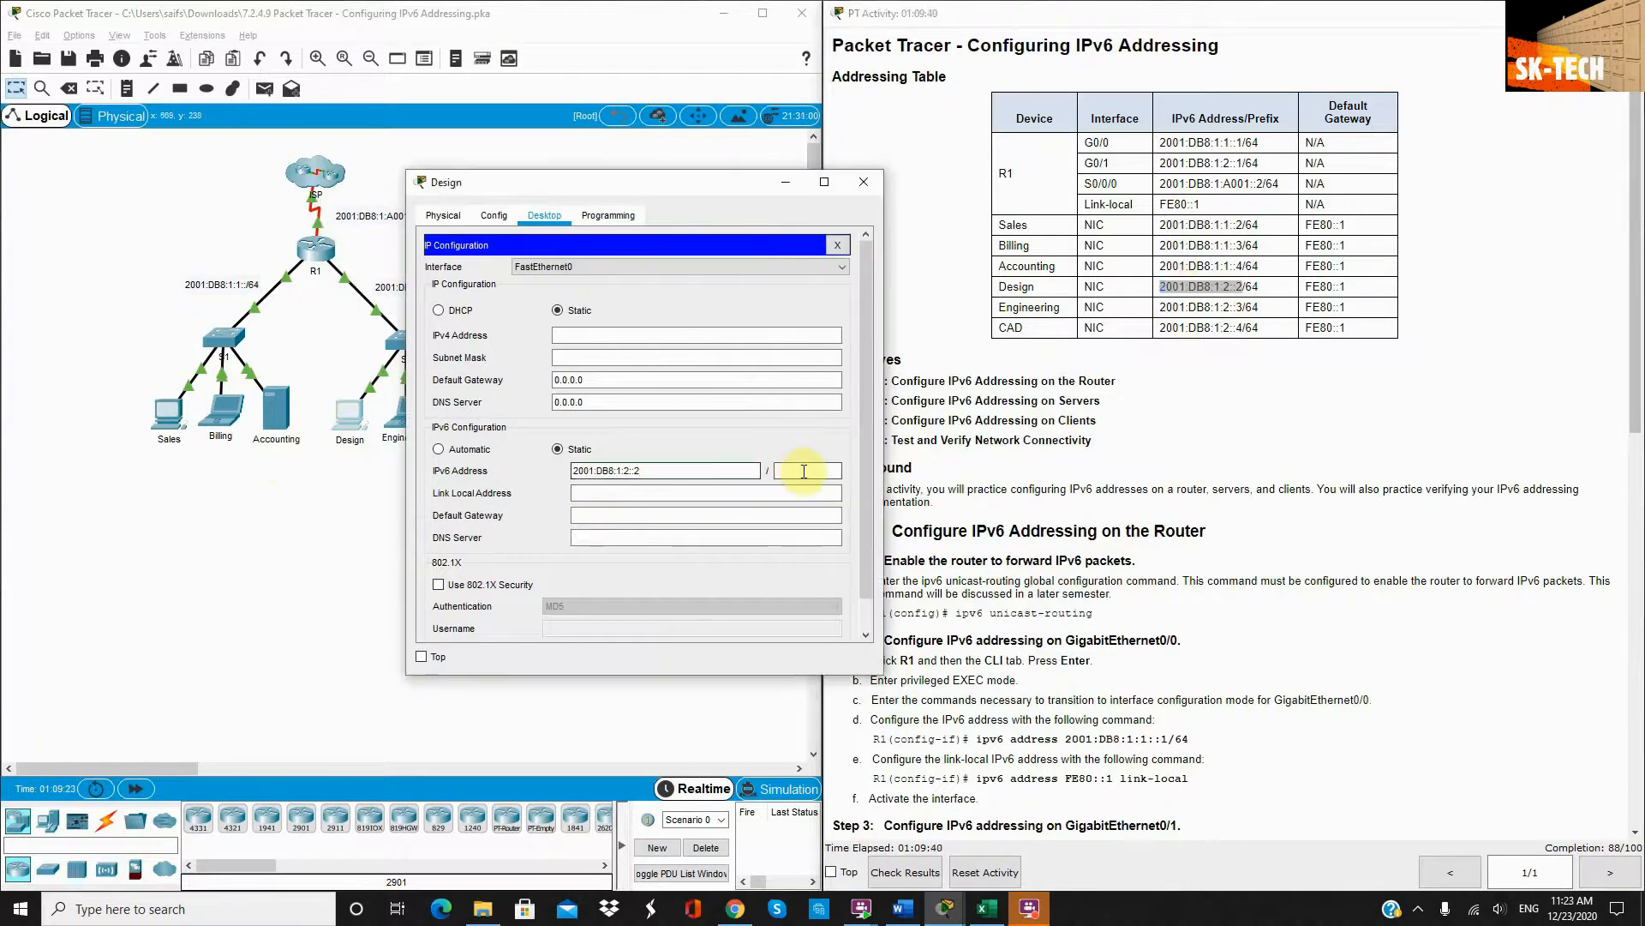
type("64")
key("Tab")
left_click(596, 516)
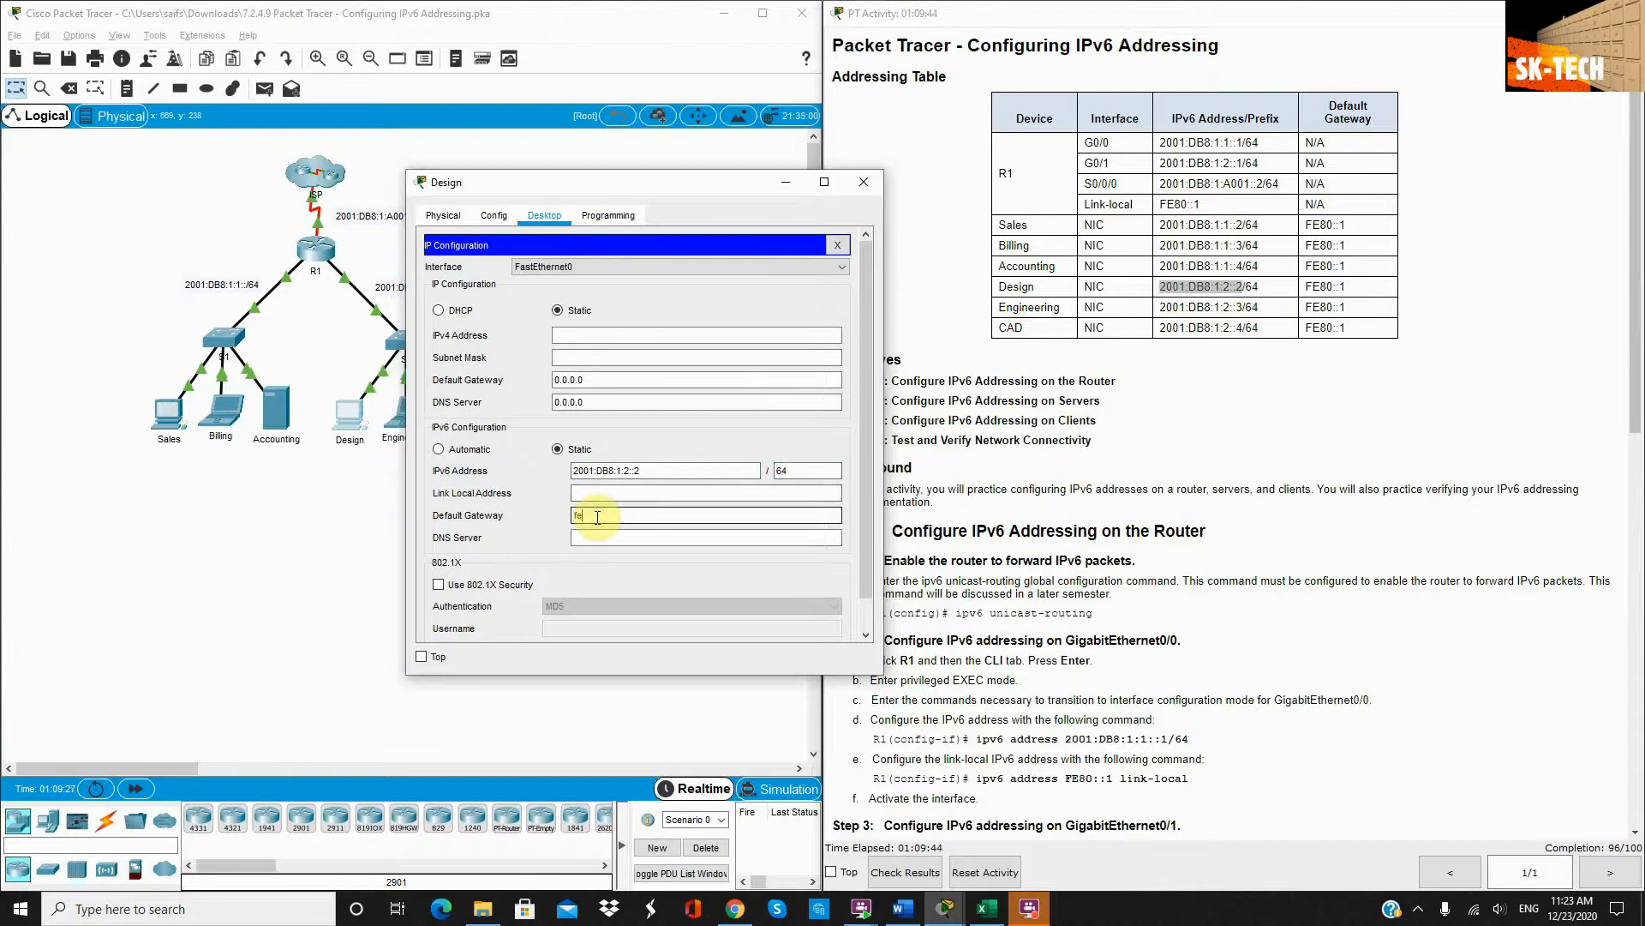
type("fe80::1")
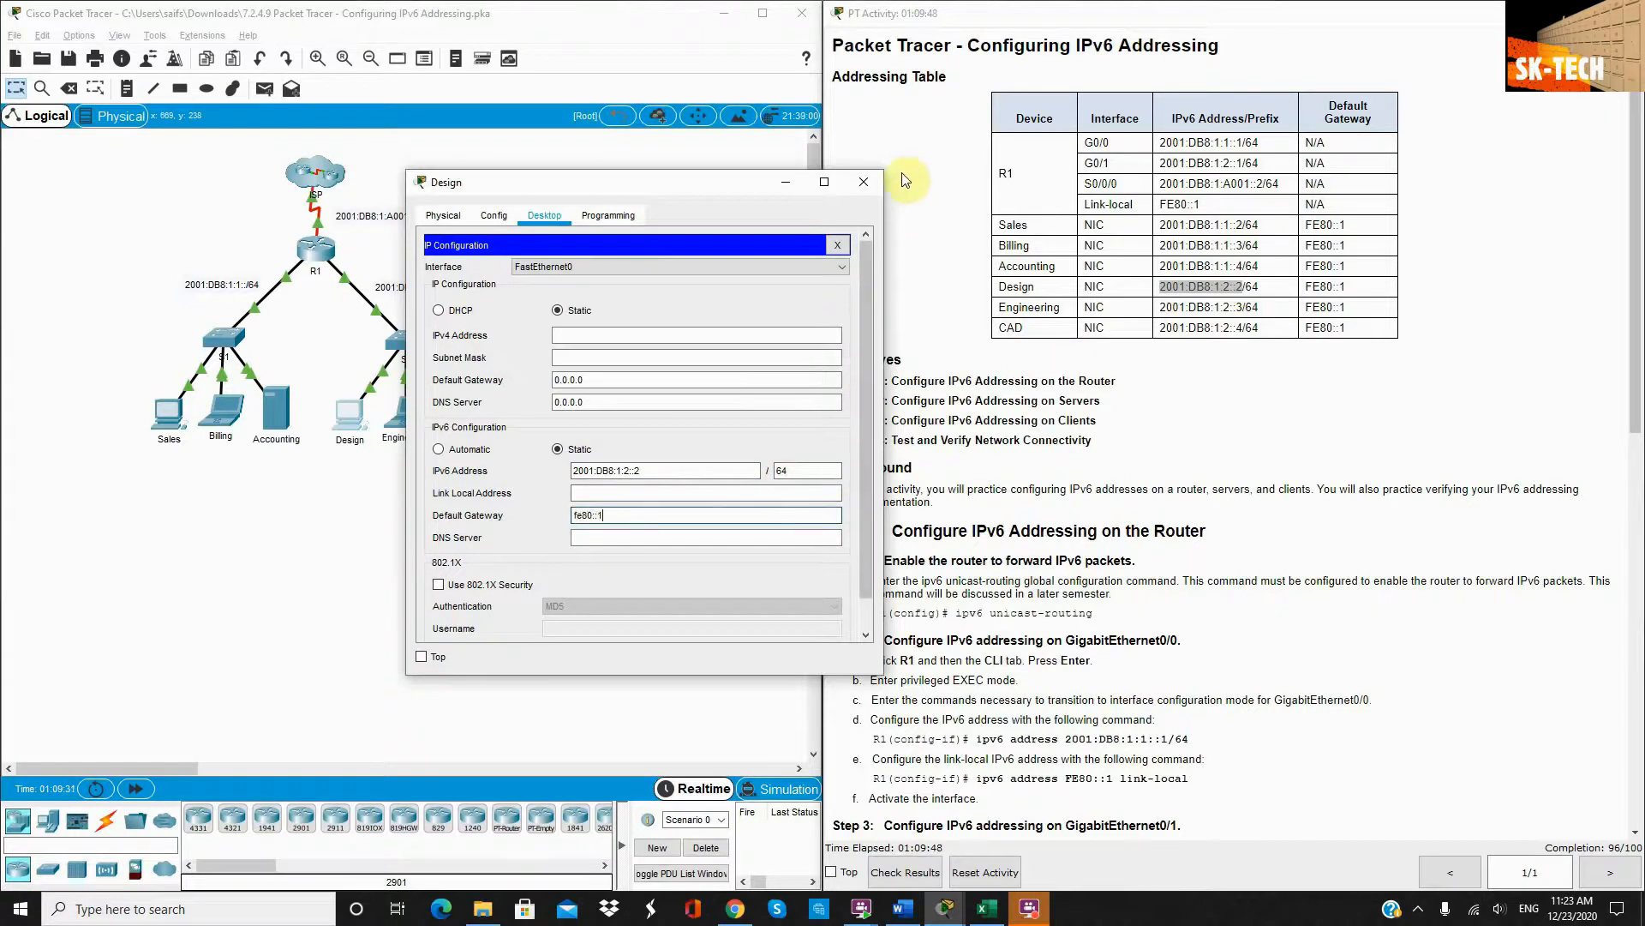
left_click(860, 182)
Open the Billing laptop's Web Browser and place its window beside the Part 4 connectivity test instructions
scroll(1271, 534, "down", 15)
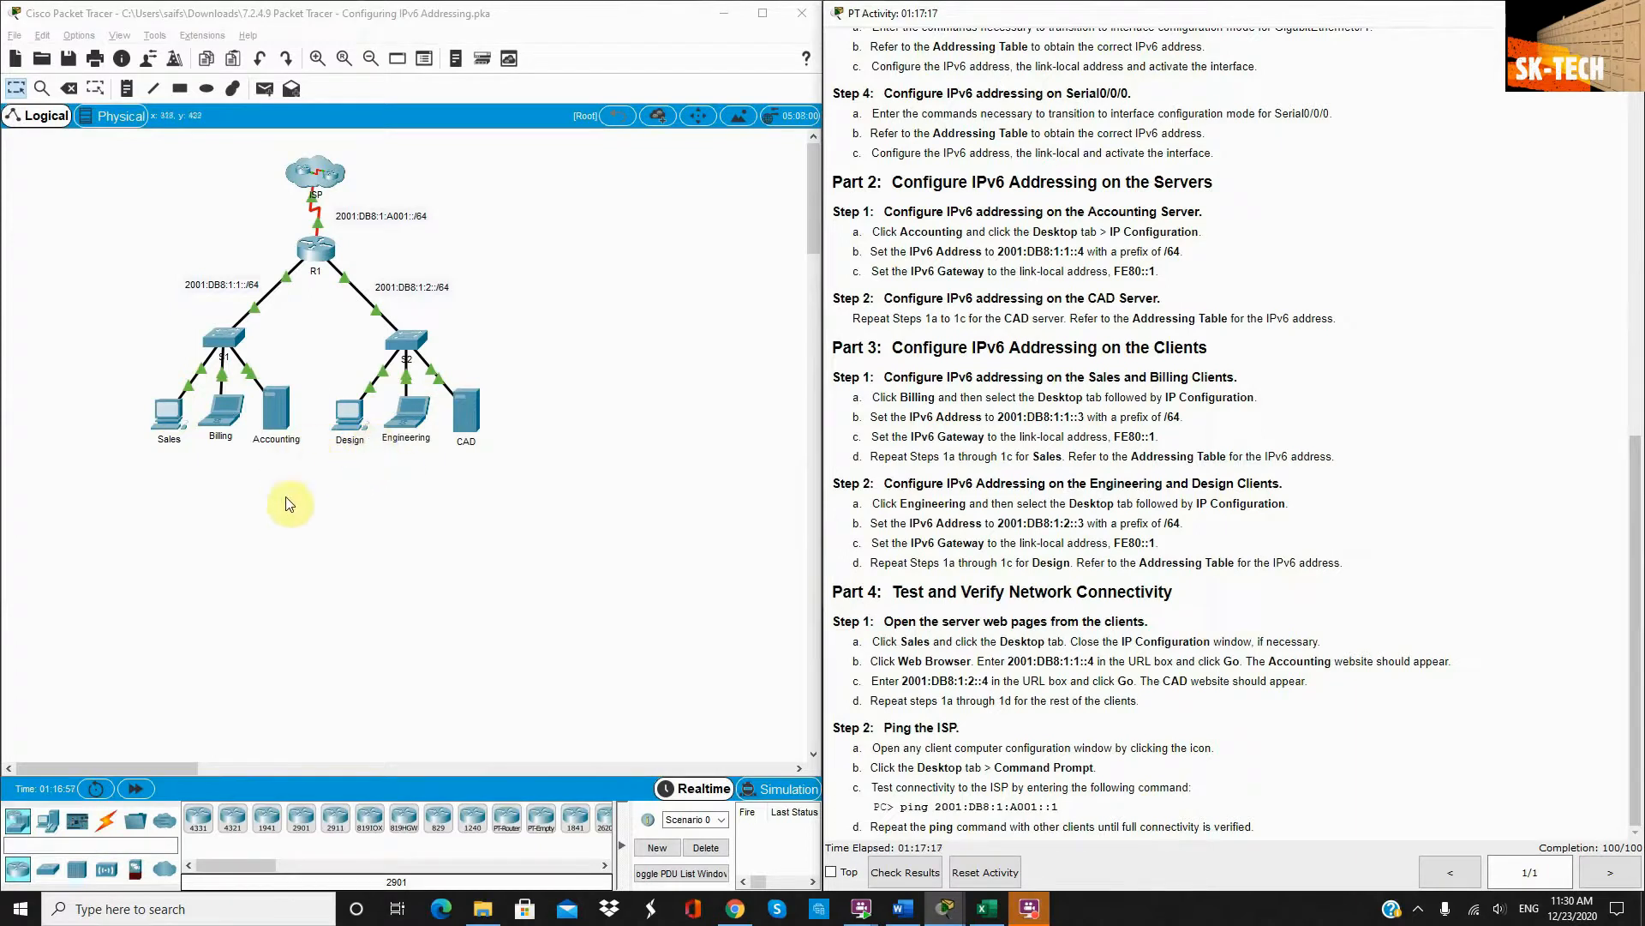
left_click(229, 419)
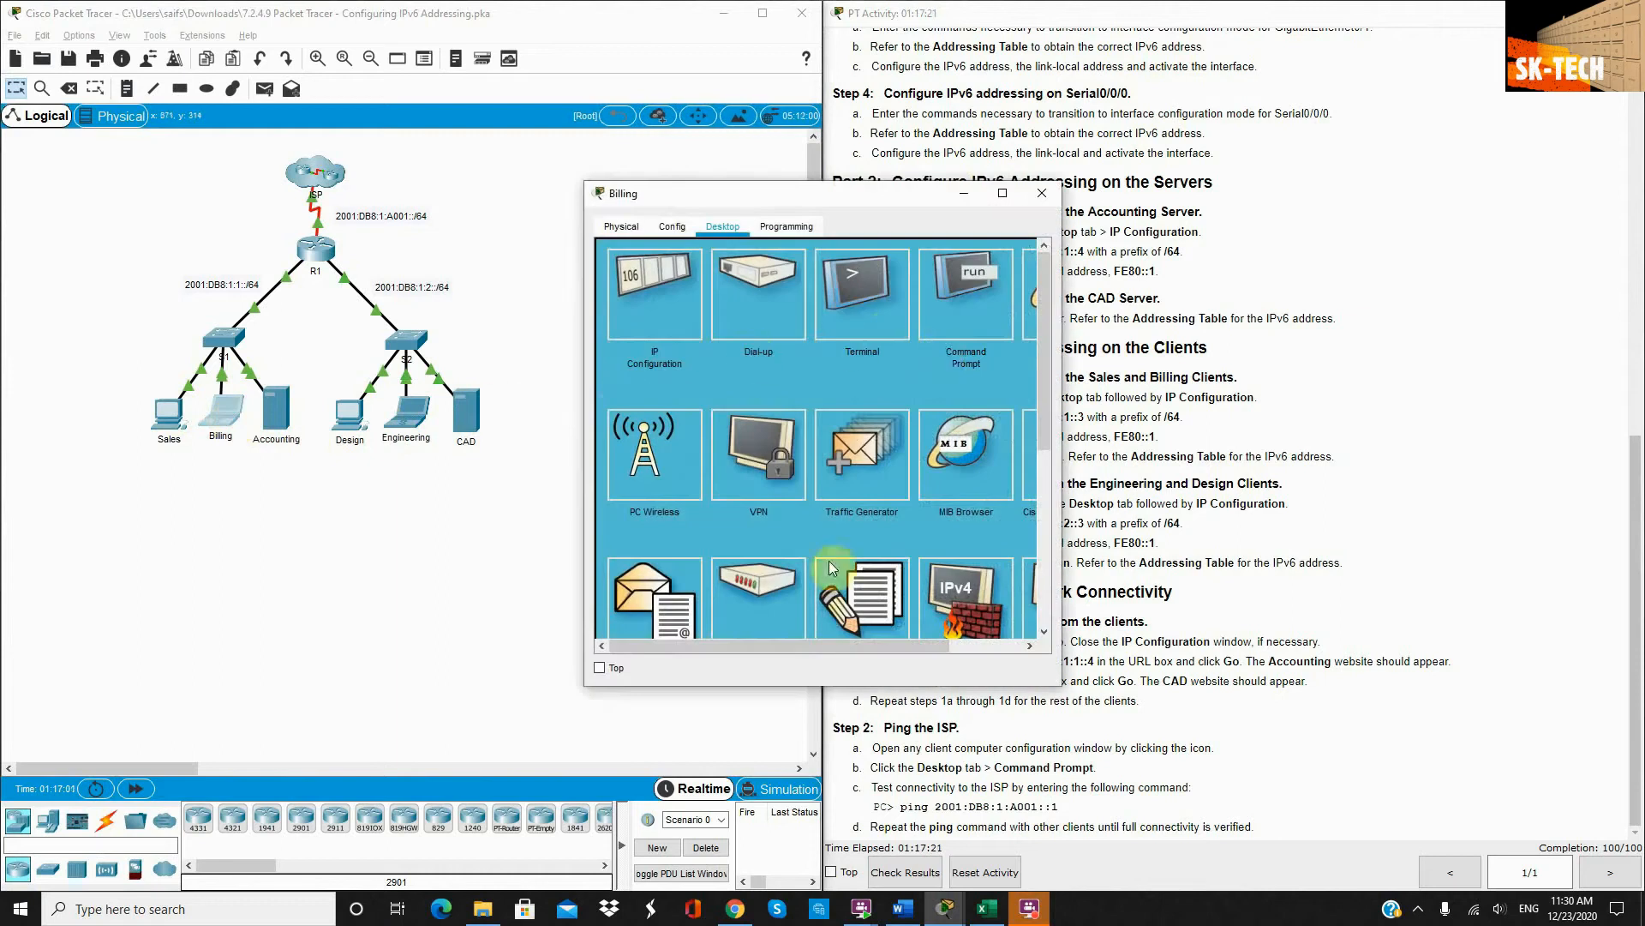
left_click_drag(784, 647, 877, 645)
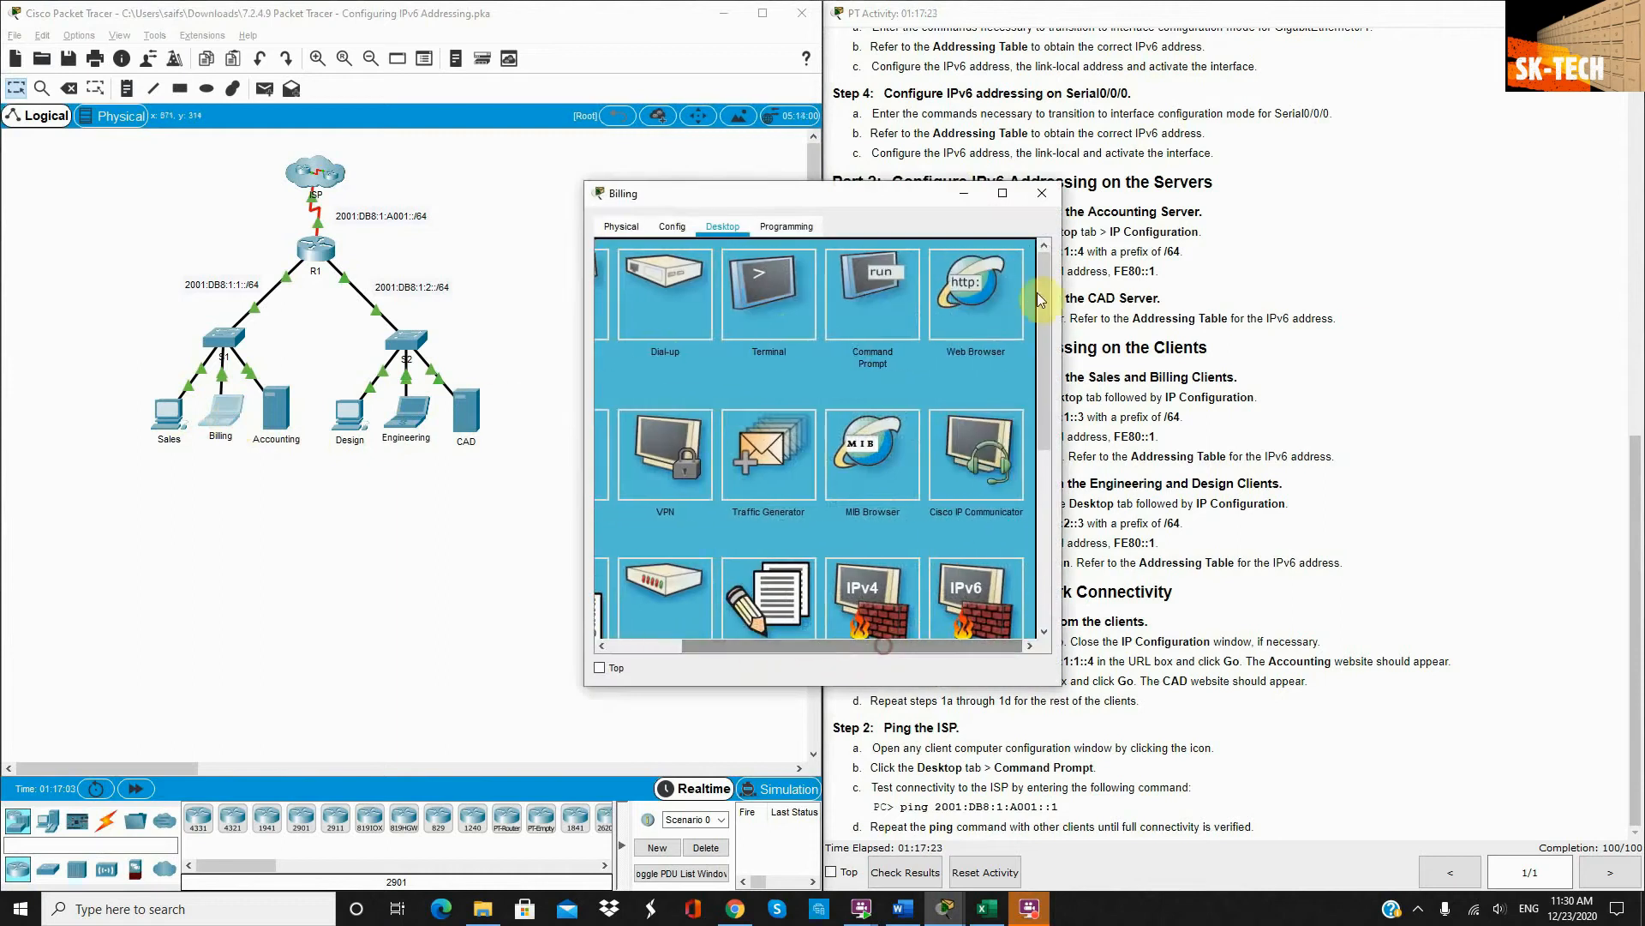
left_click(978, 302)
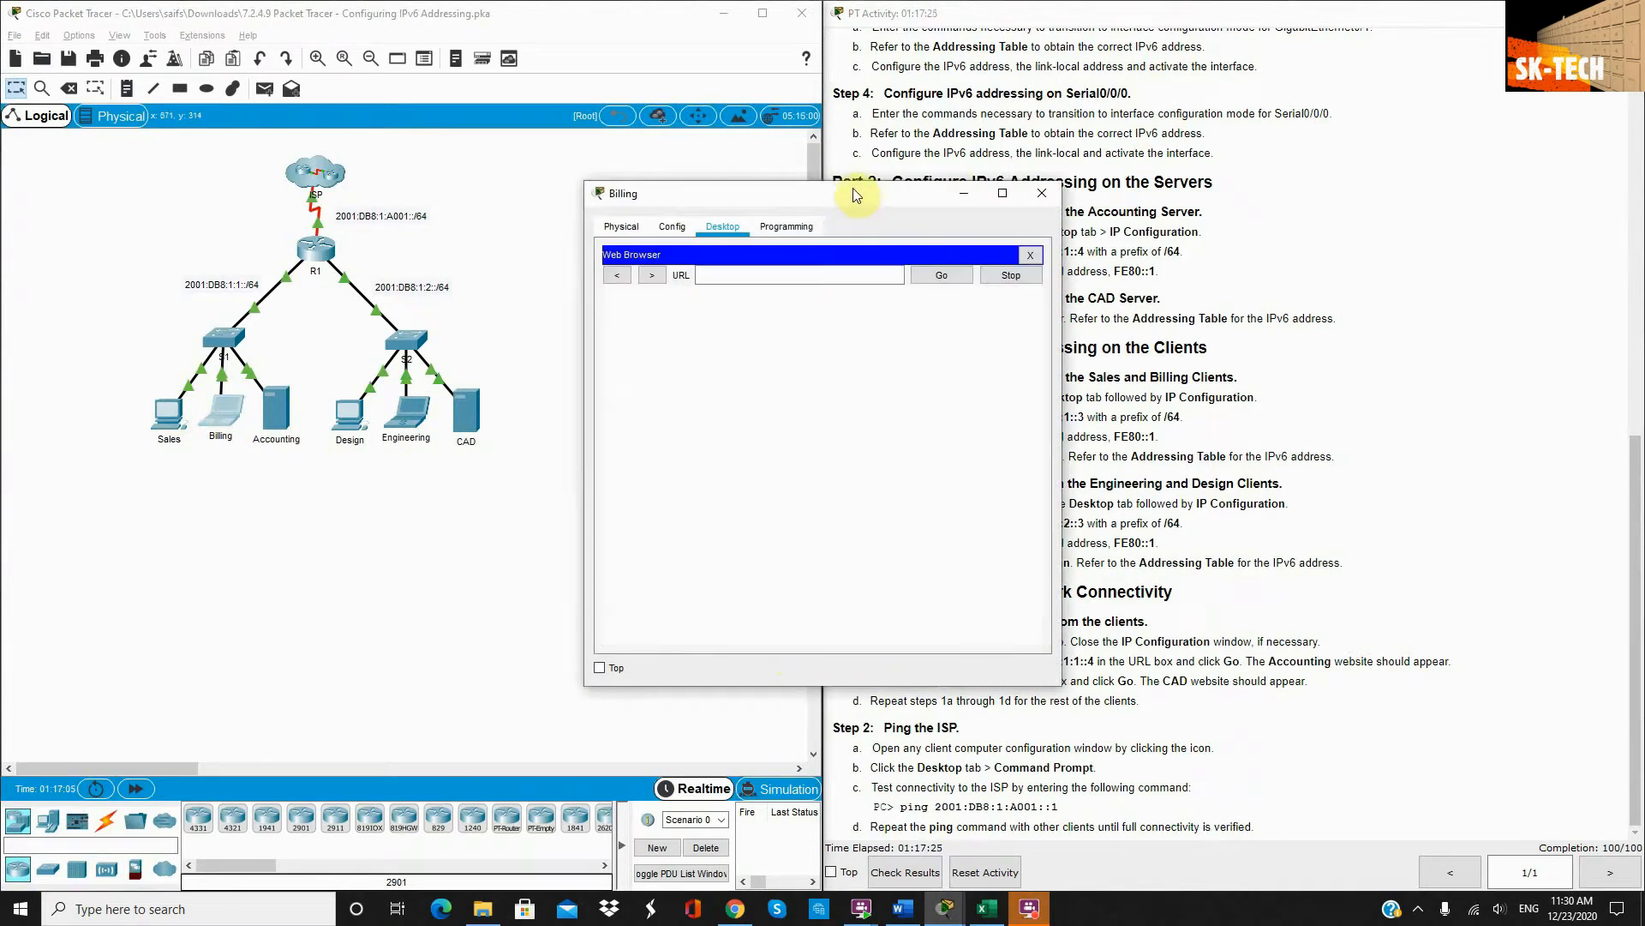
left_click_drag(856, 196, 557, 180)
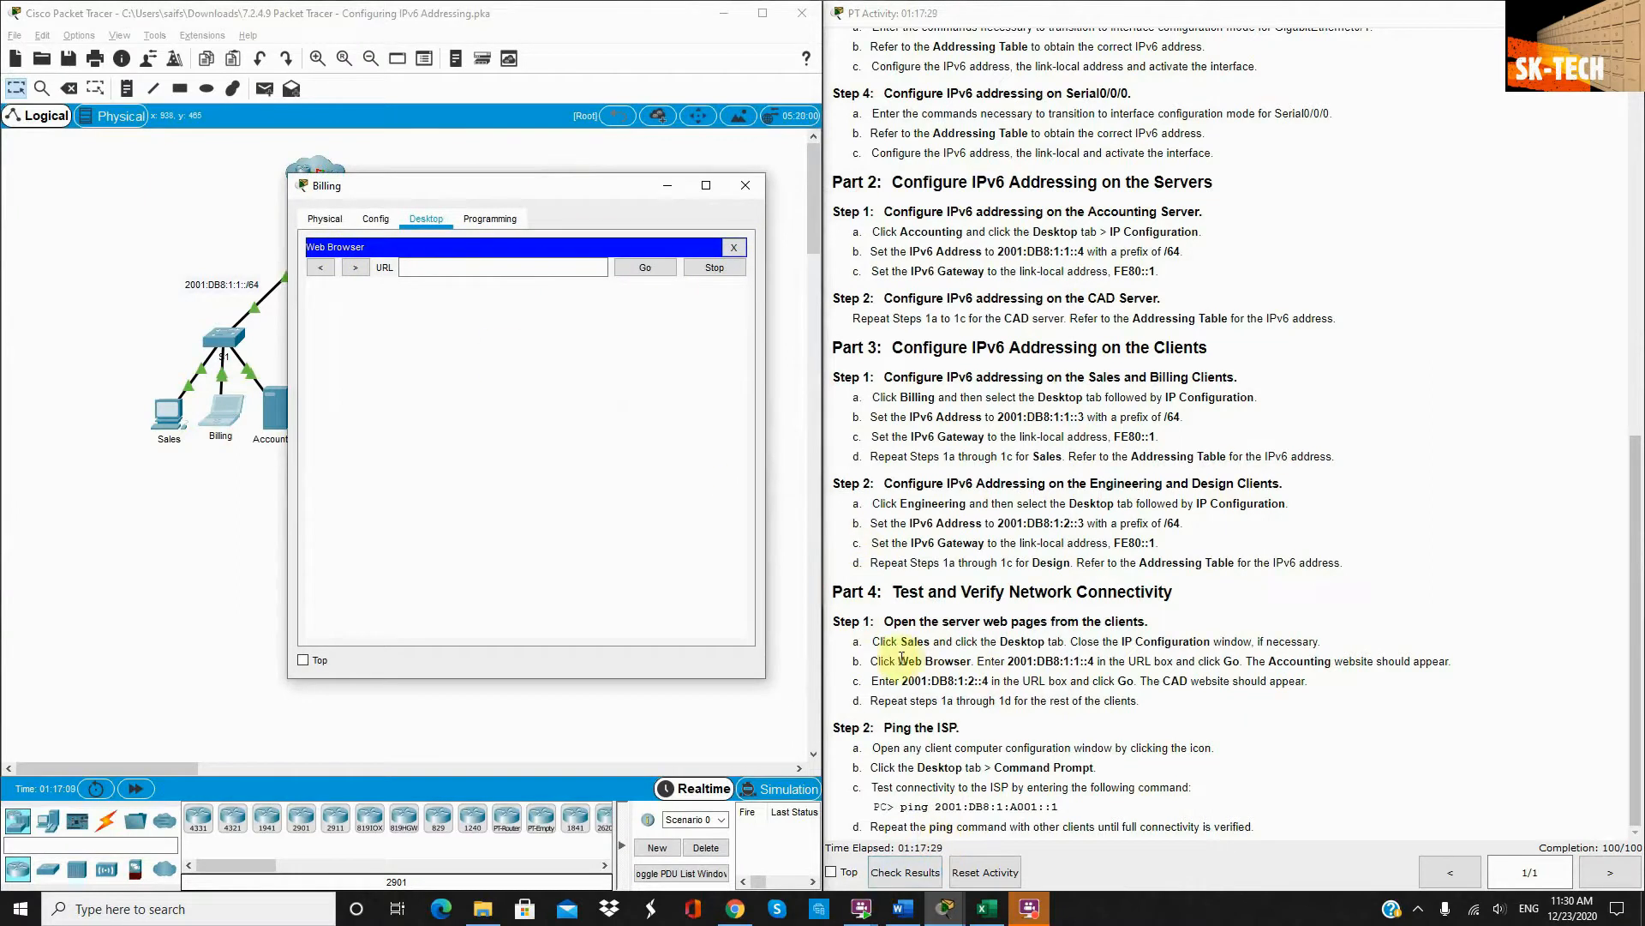
Load the Accounting server's web page at 2001:DB8:1:1::4 in the Billing laptop's Web Browser
left_click_drag(1094, 661, 1014, 660)
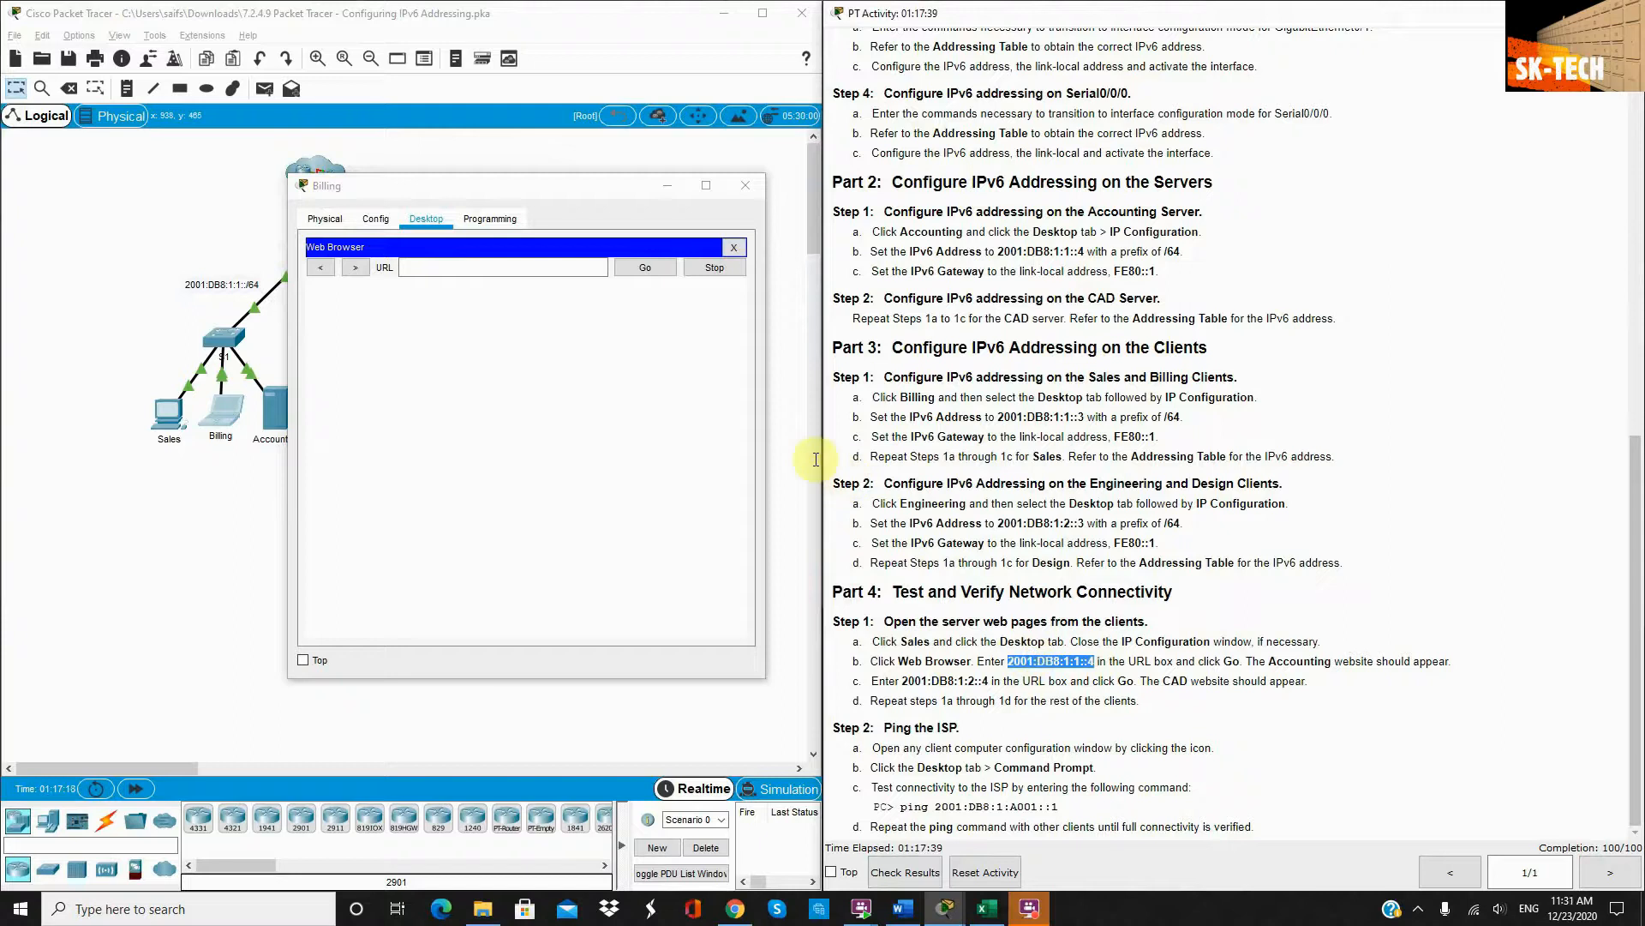
left_click(520, 267)
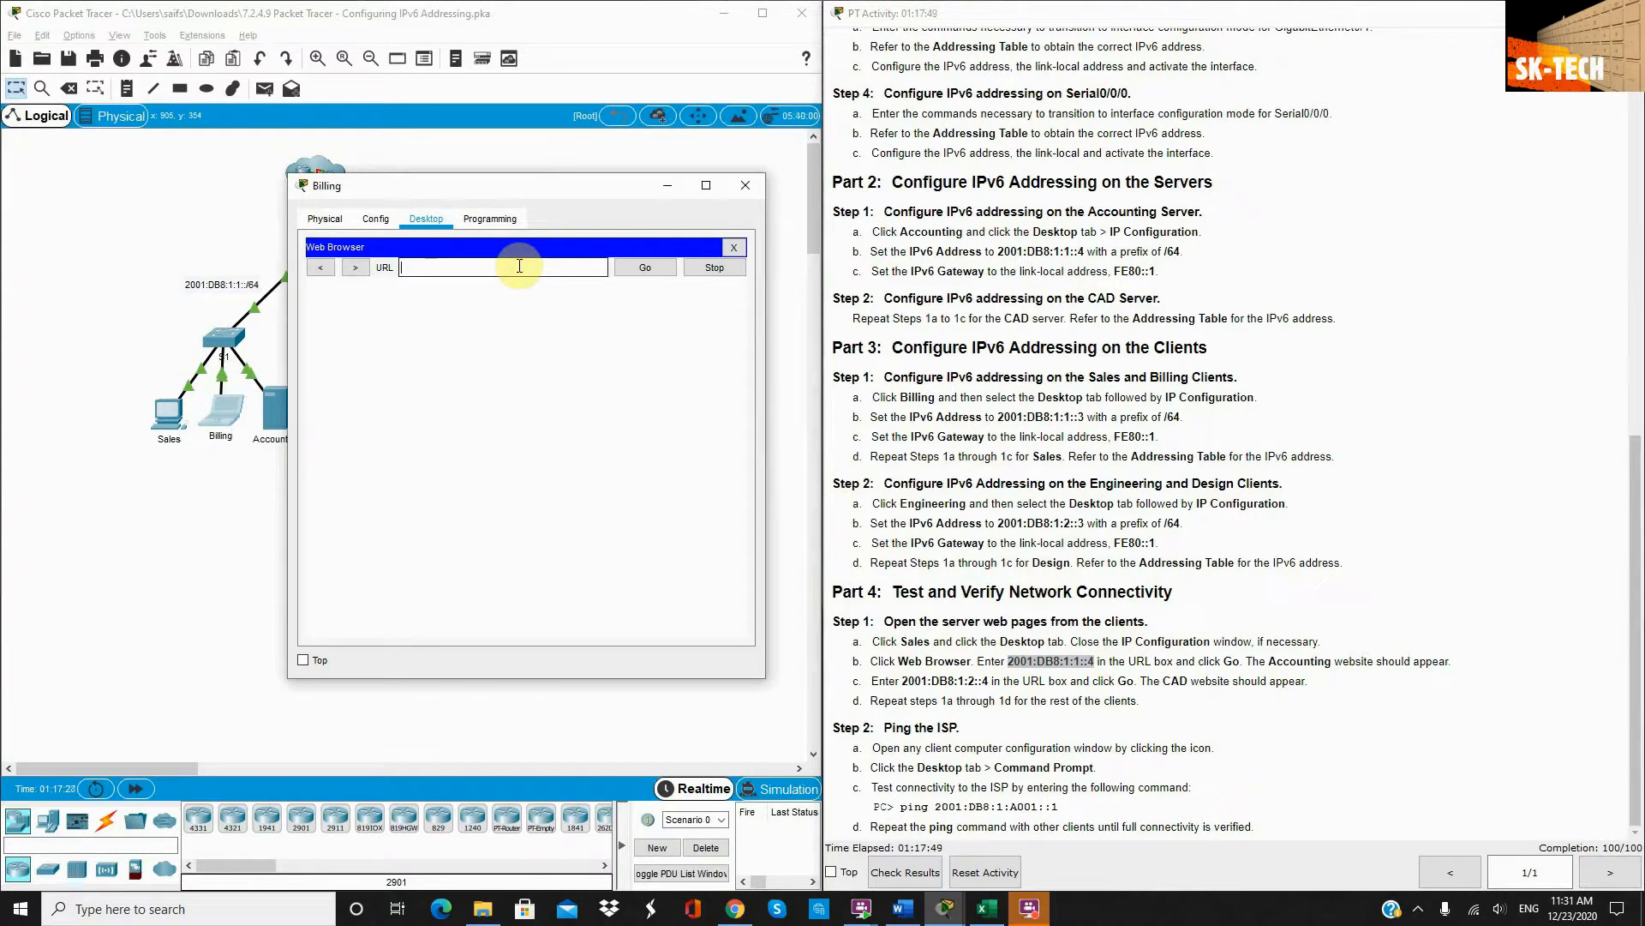
type("2001:DB8:1:1::4")
left_click(636, 269)
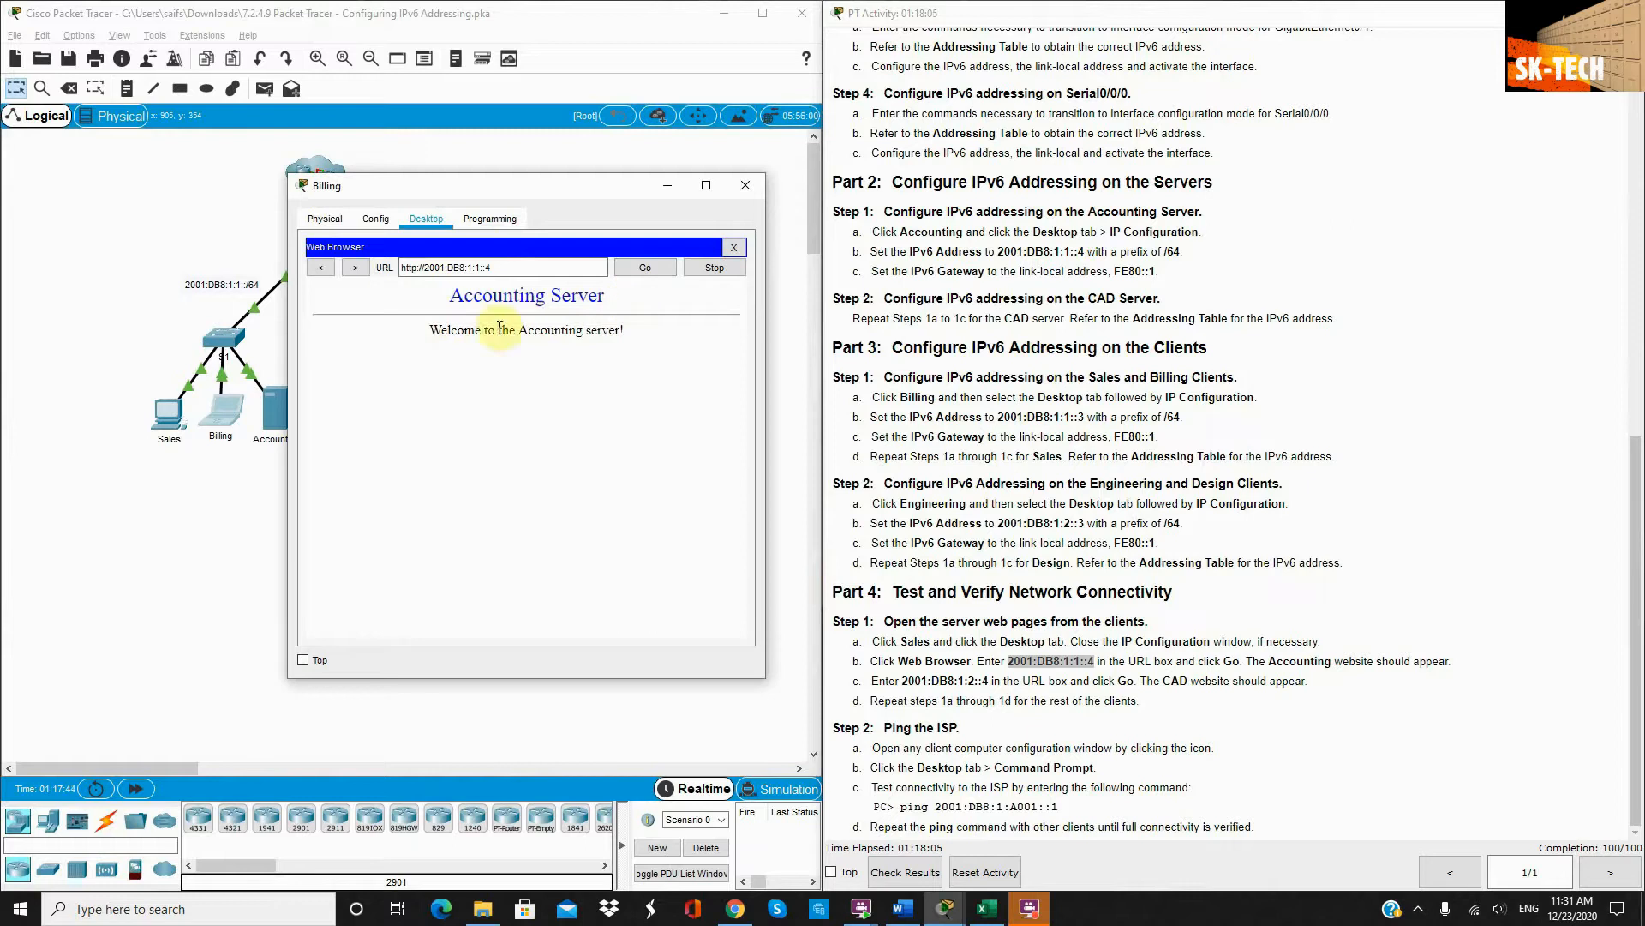
Open the Sales PC's Web Browser and load the Accounting server's page at 2001:DB8:1:1::4
left_click(168, 422)
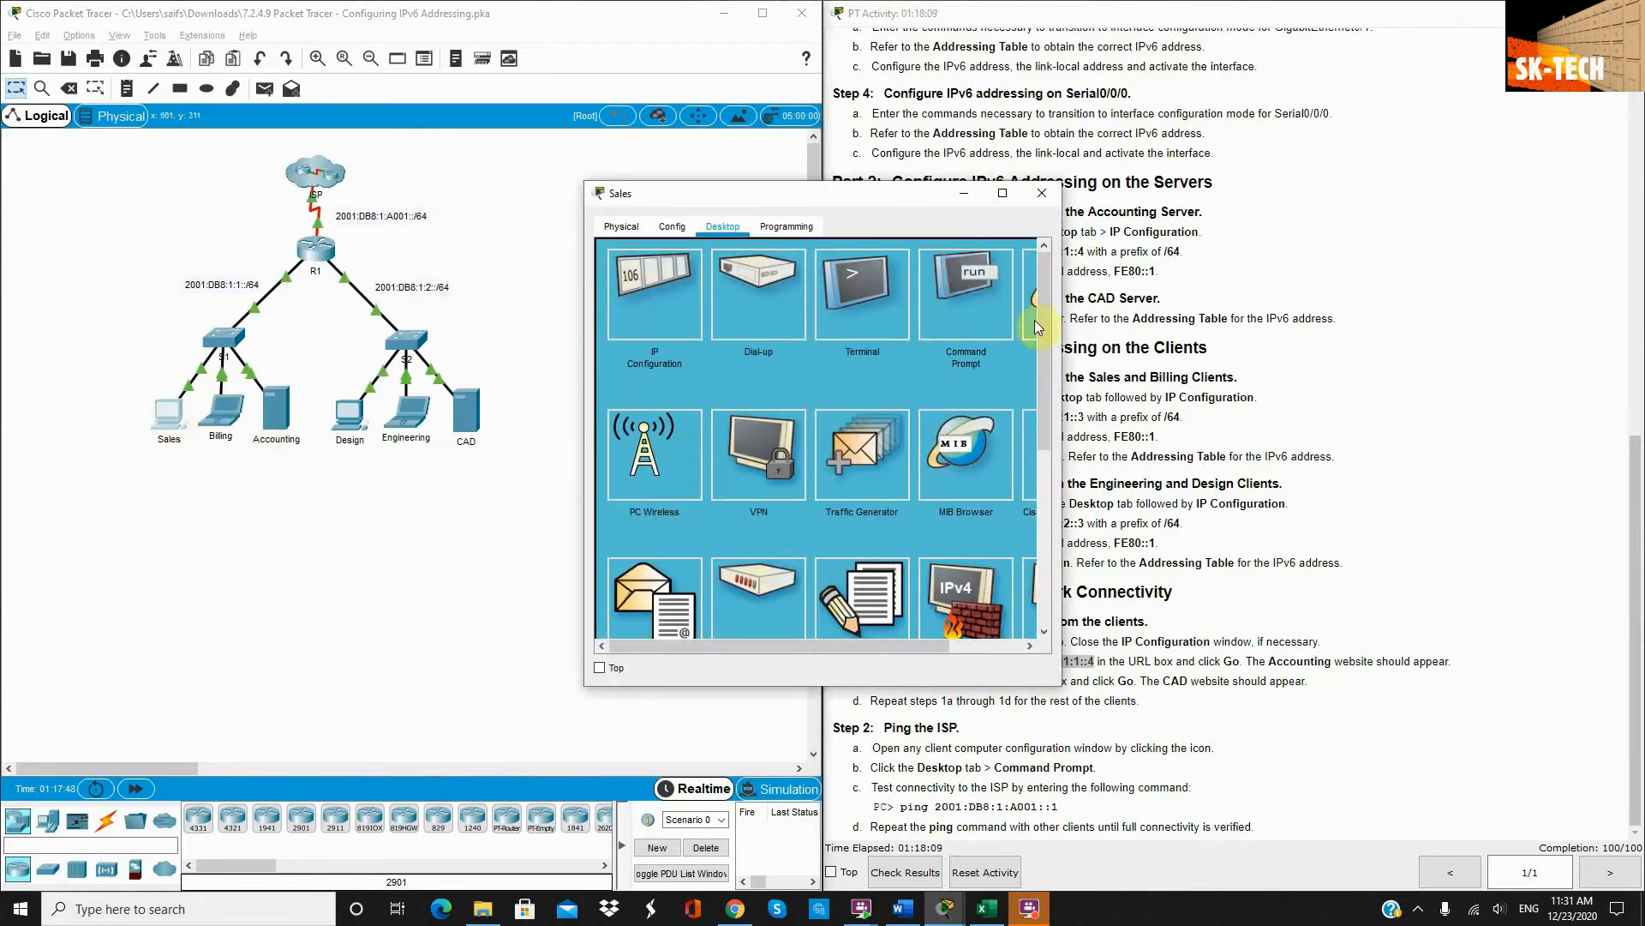
left_click(1032, 311)
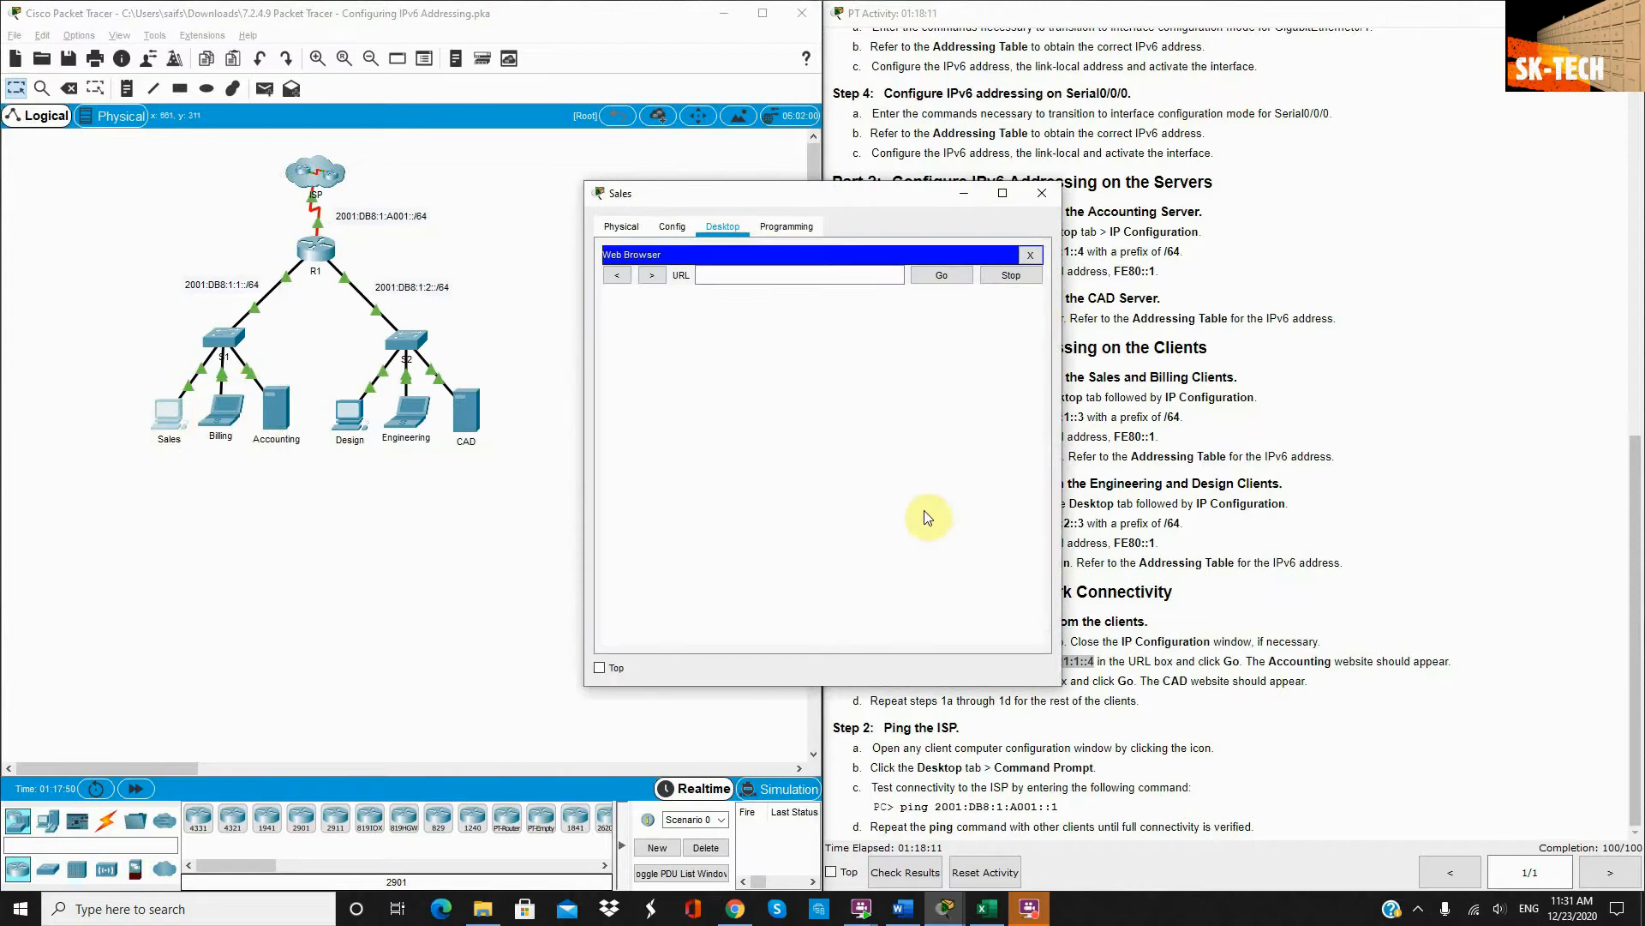
left_click(784, 276)
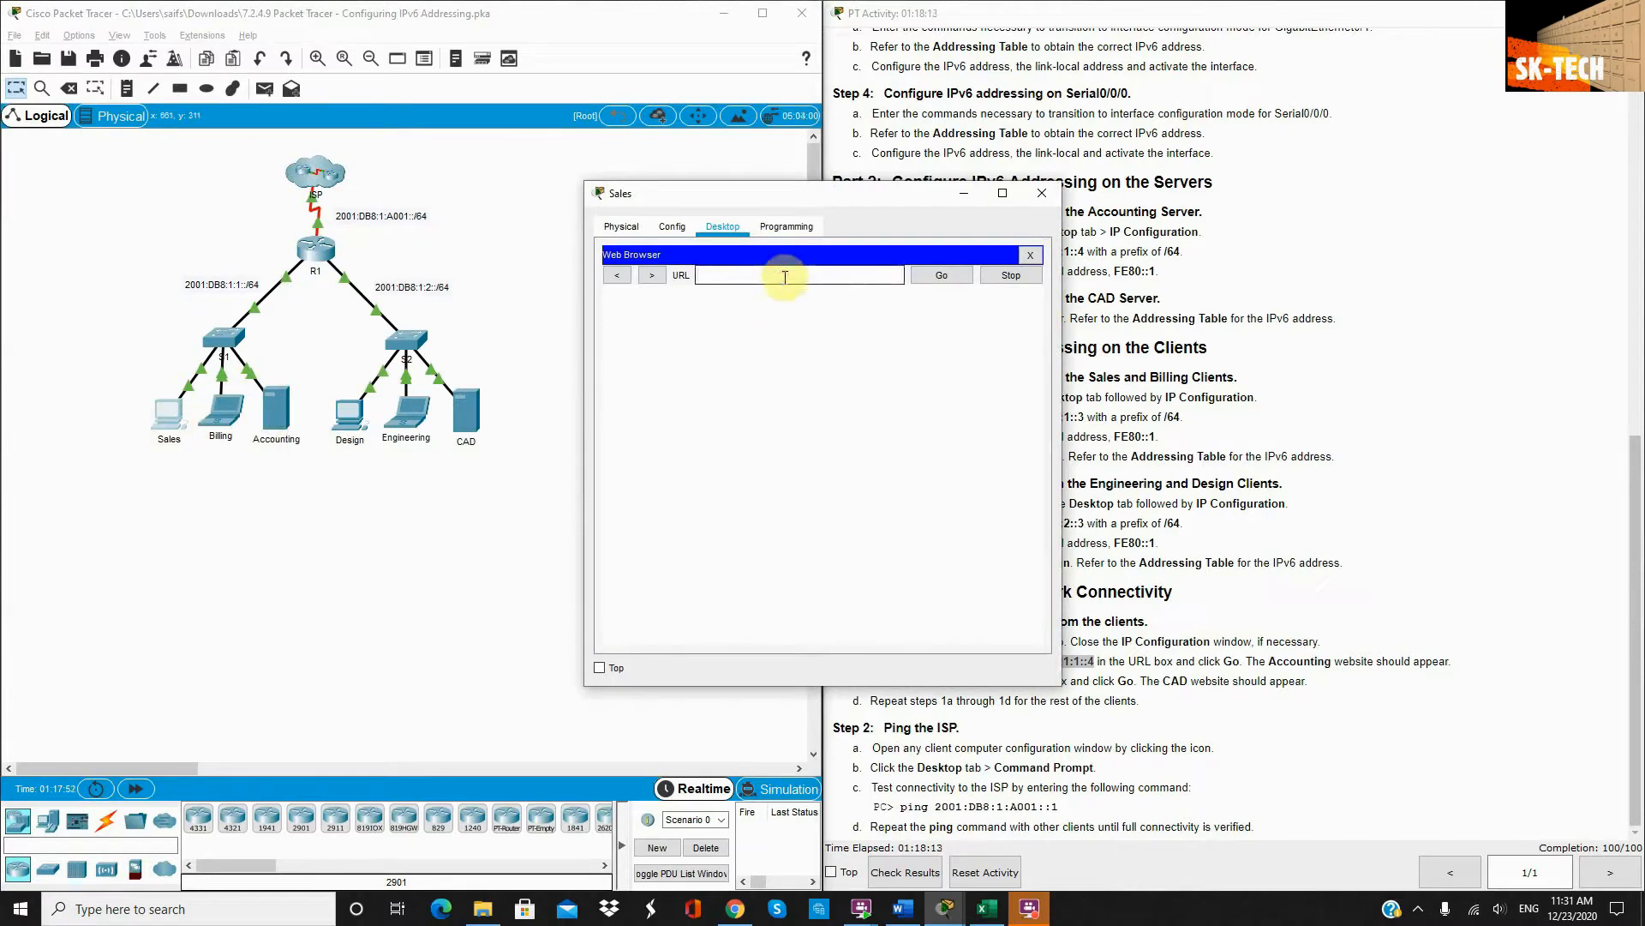
type("2001:DB8:1:1::4")
left_click(934, 277)
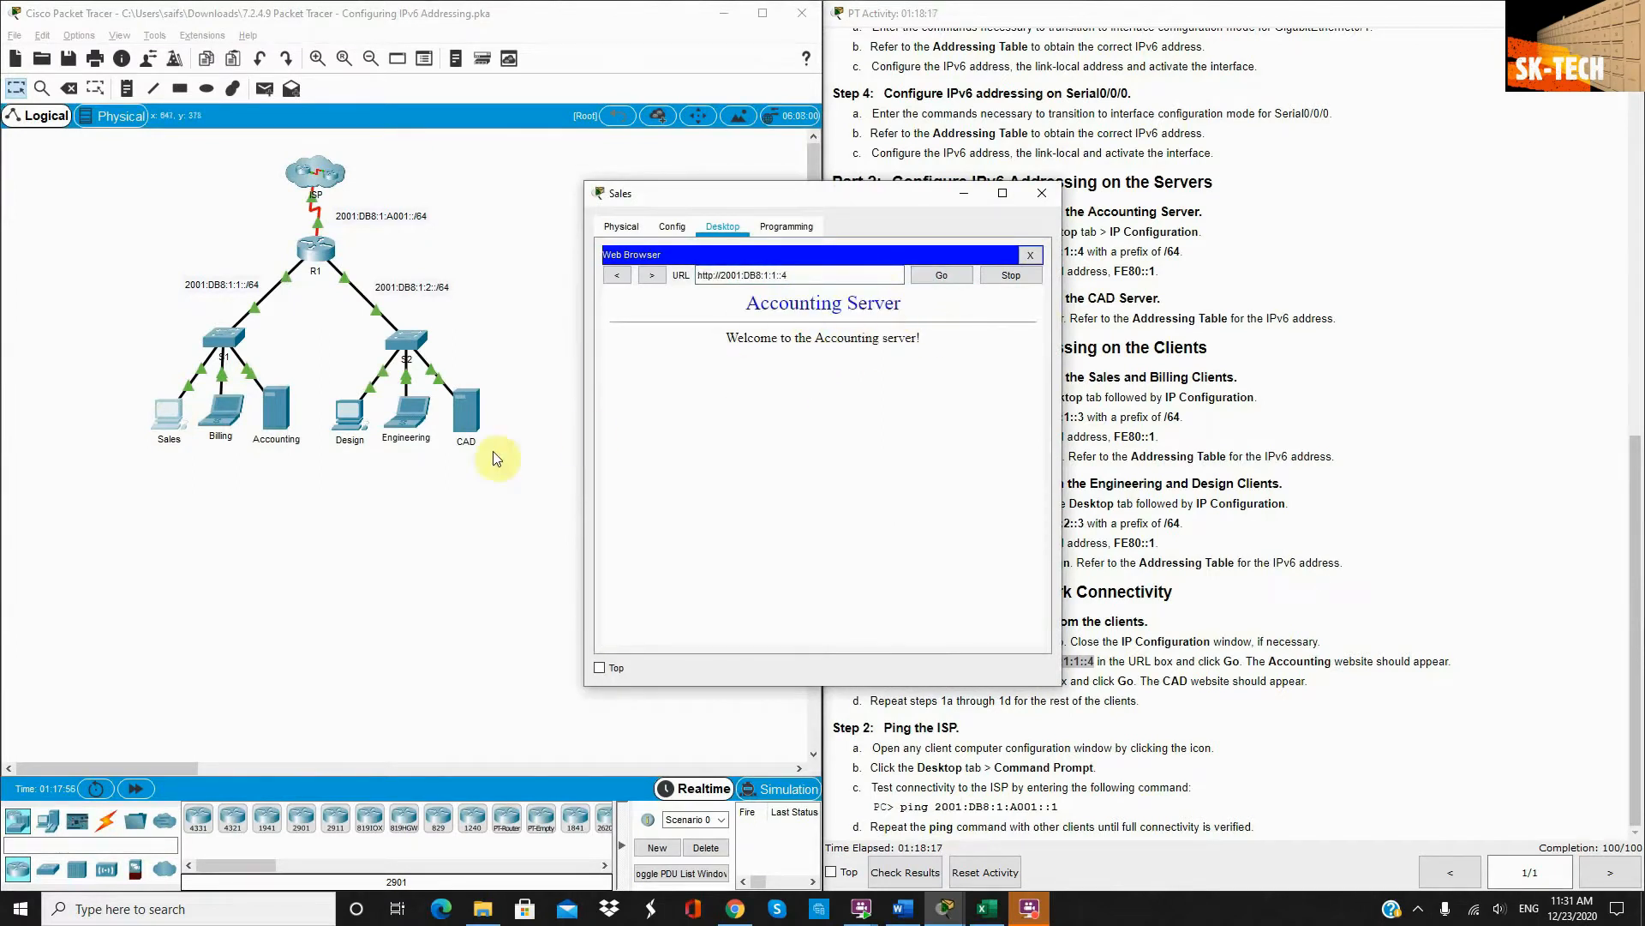
Load 2001:DB8:1:1::4 in the Engineering laptop's Web Browser in place of its IP Configuration, and close the Sales and Engineering windows
left_click(409, 407)
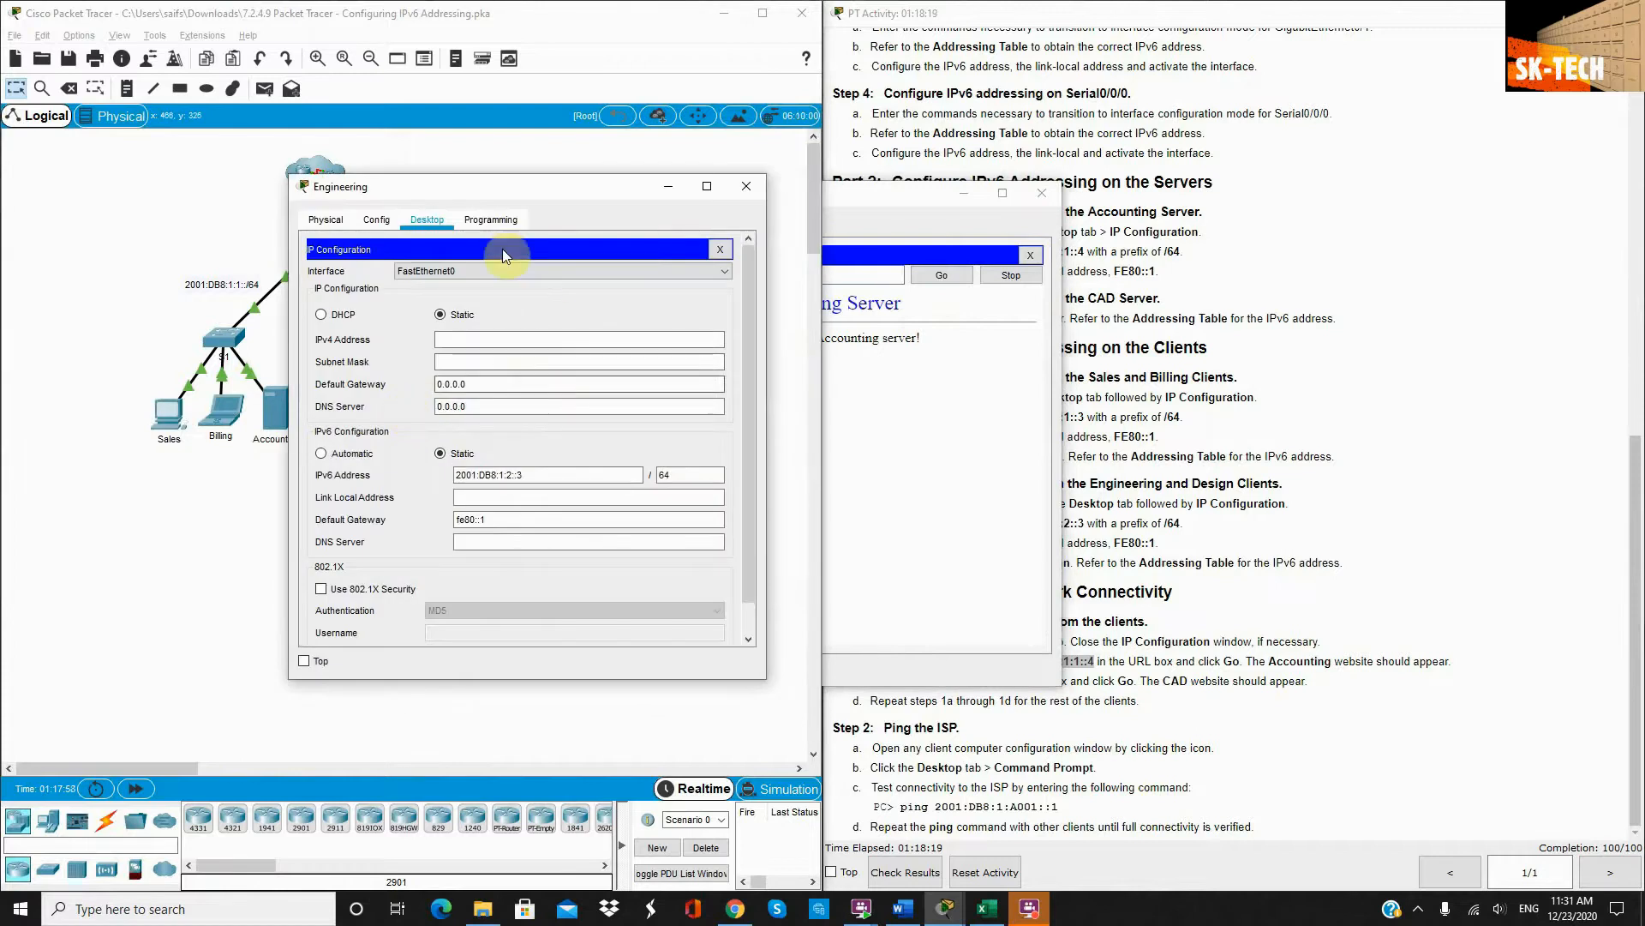
left_click(720, 249)
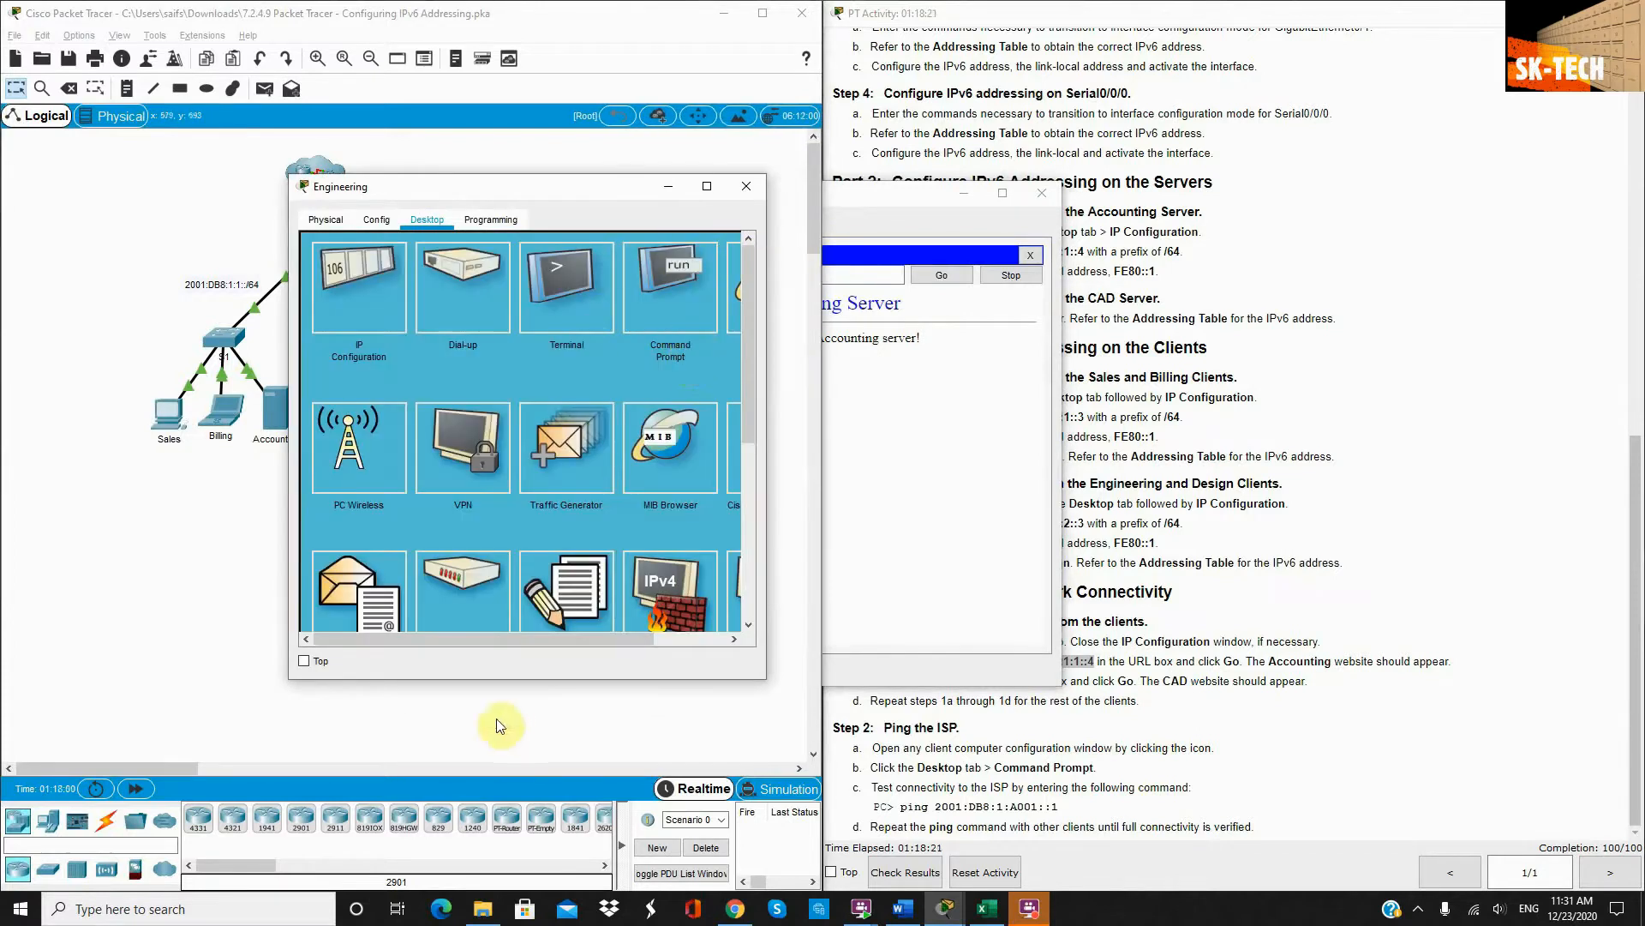
left_click_drag(497, 640, 591, 636)
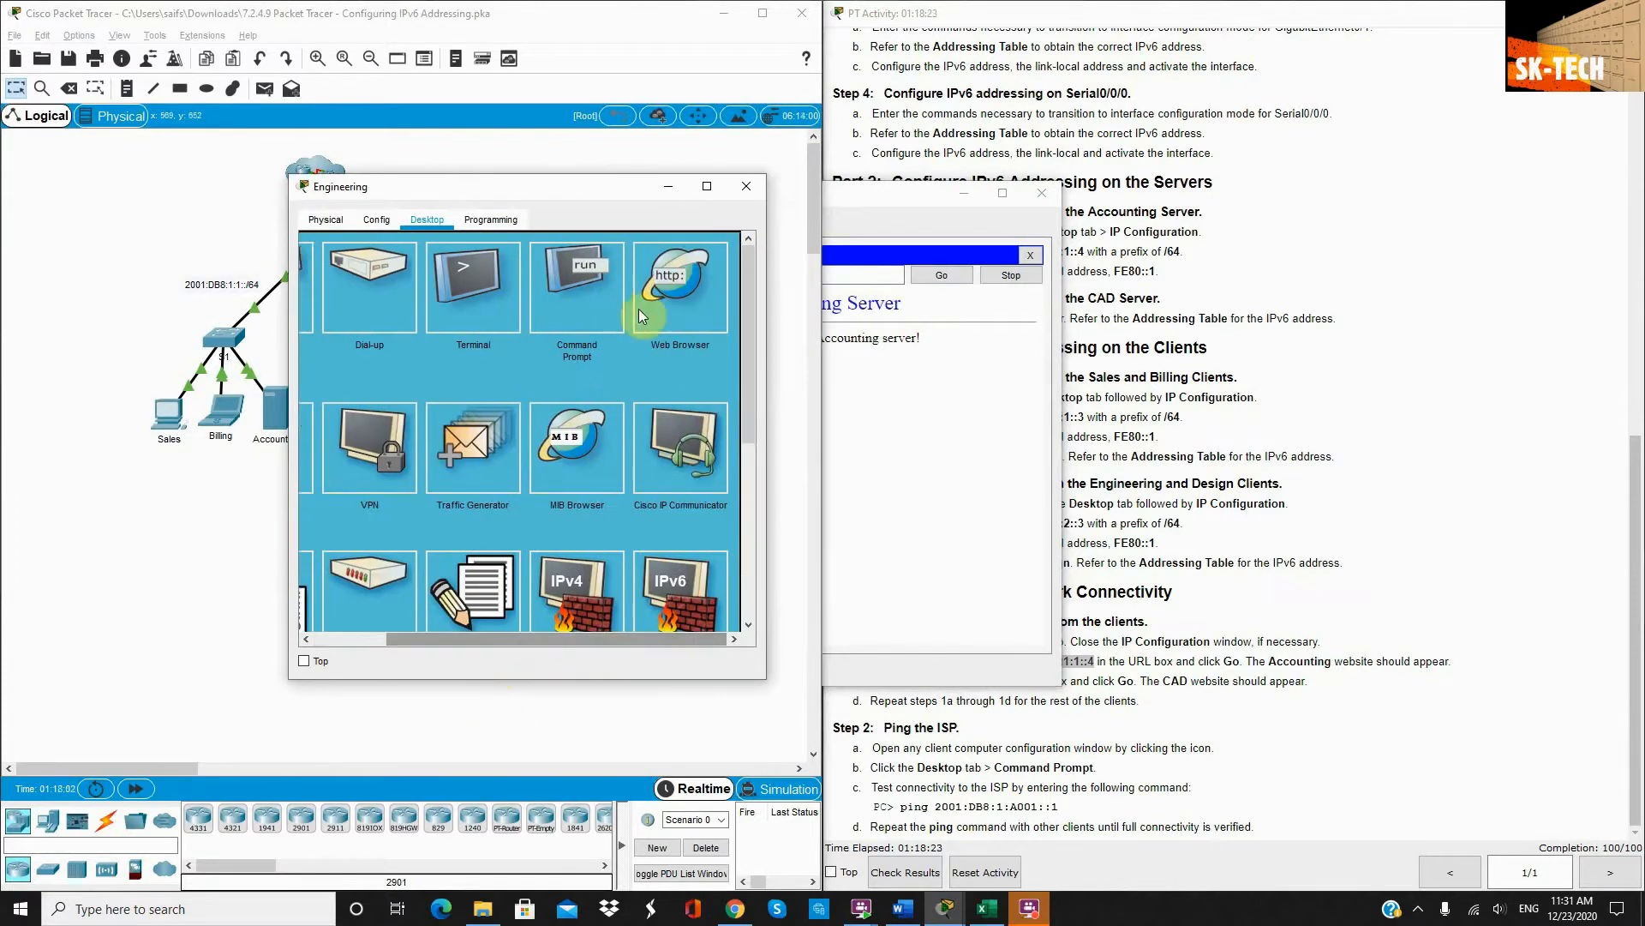
left_click(666, 288)
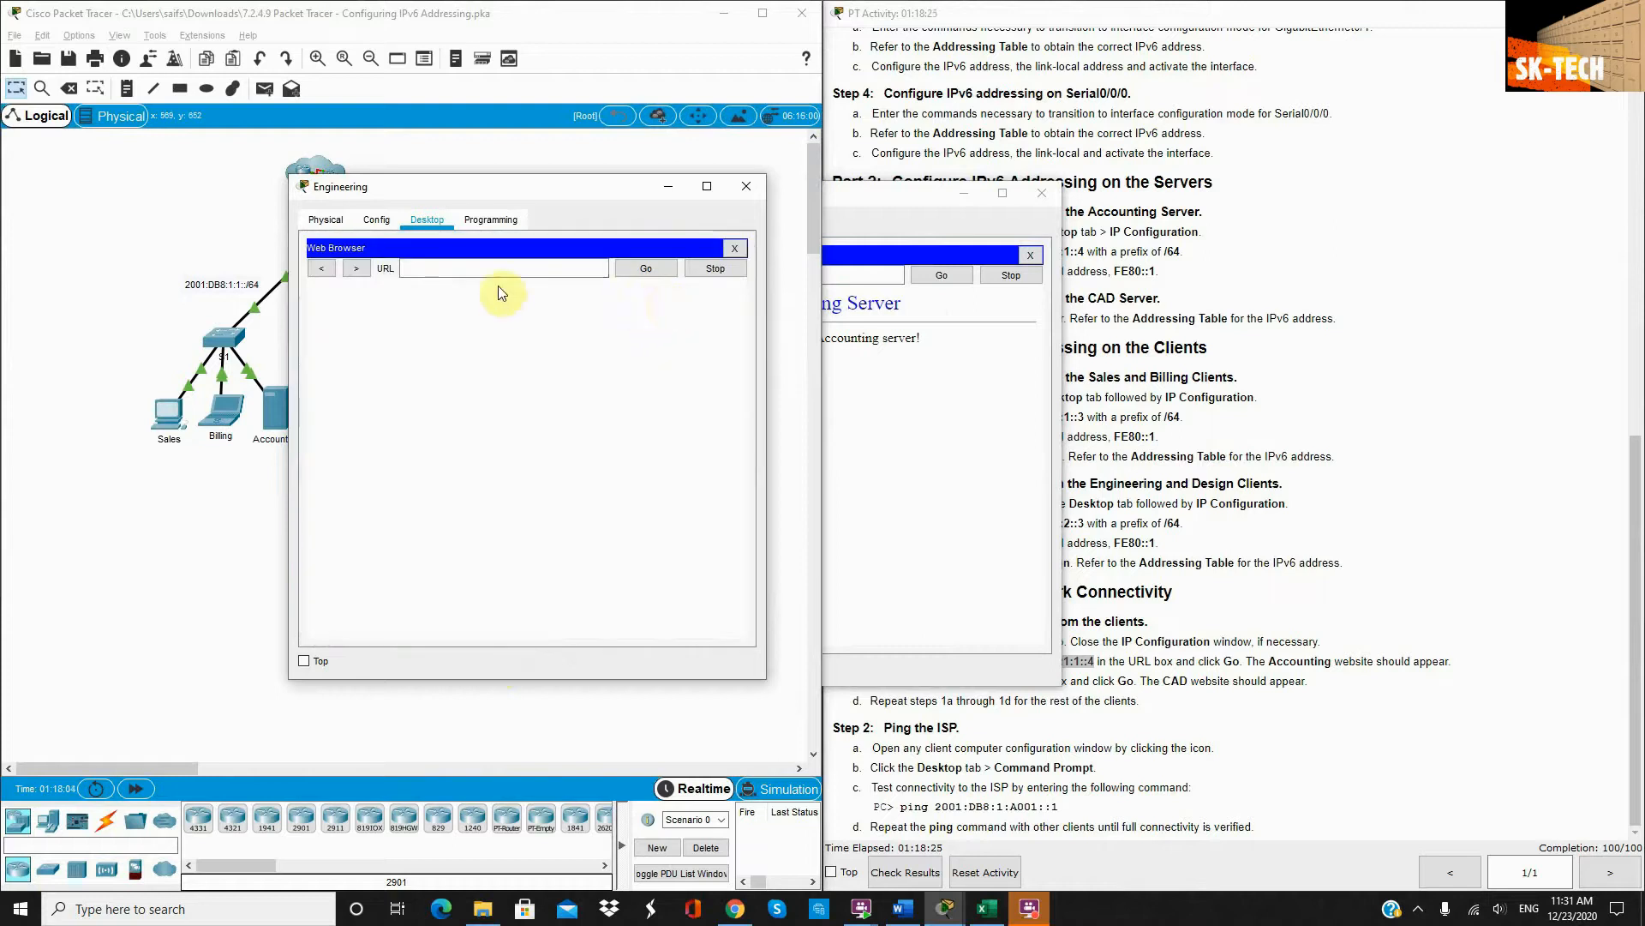
left_click(497, 269)
left_click(656, 268)
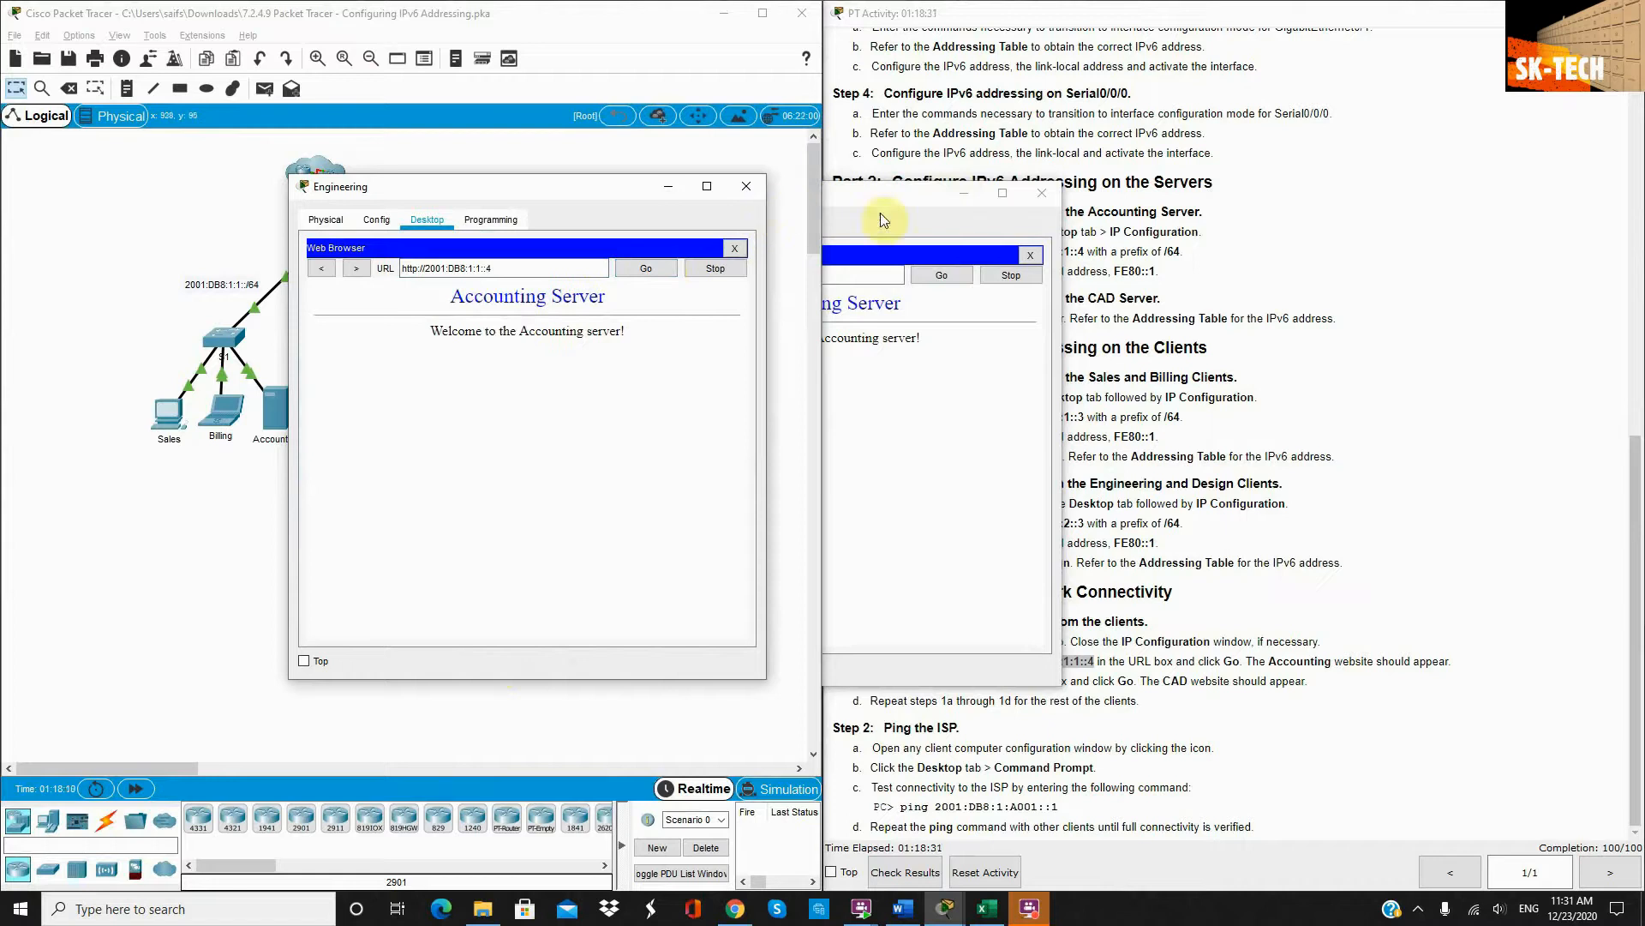
left_click(1031, 197)
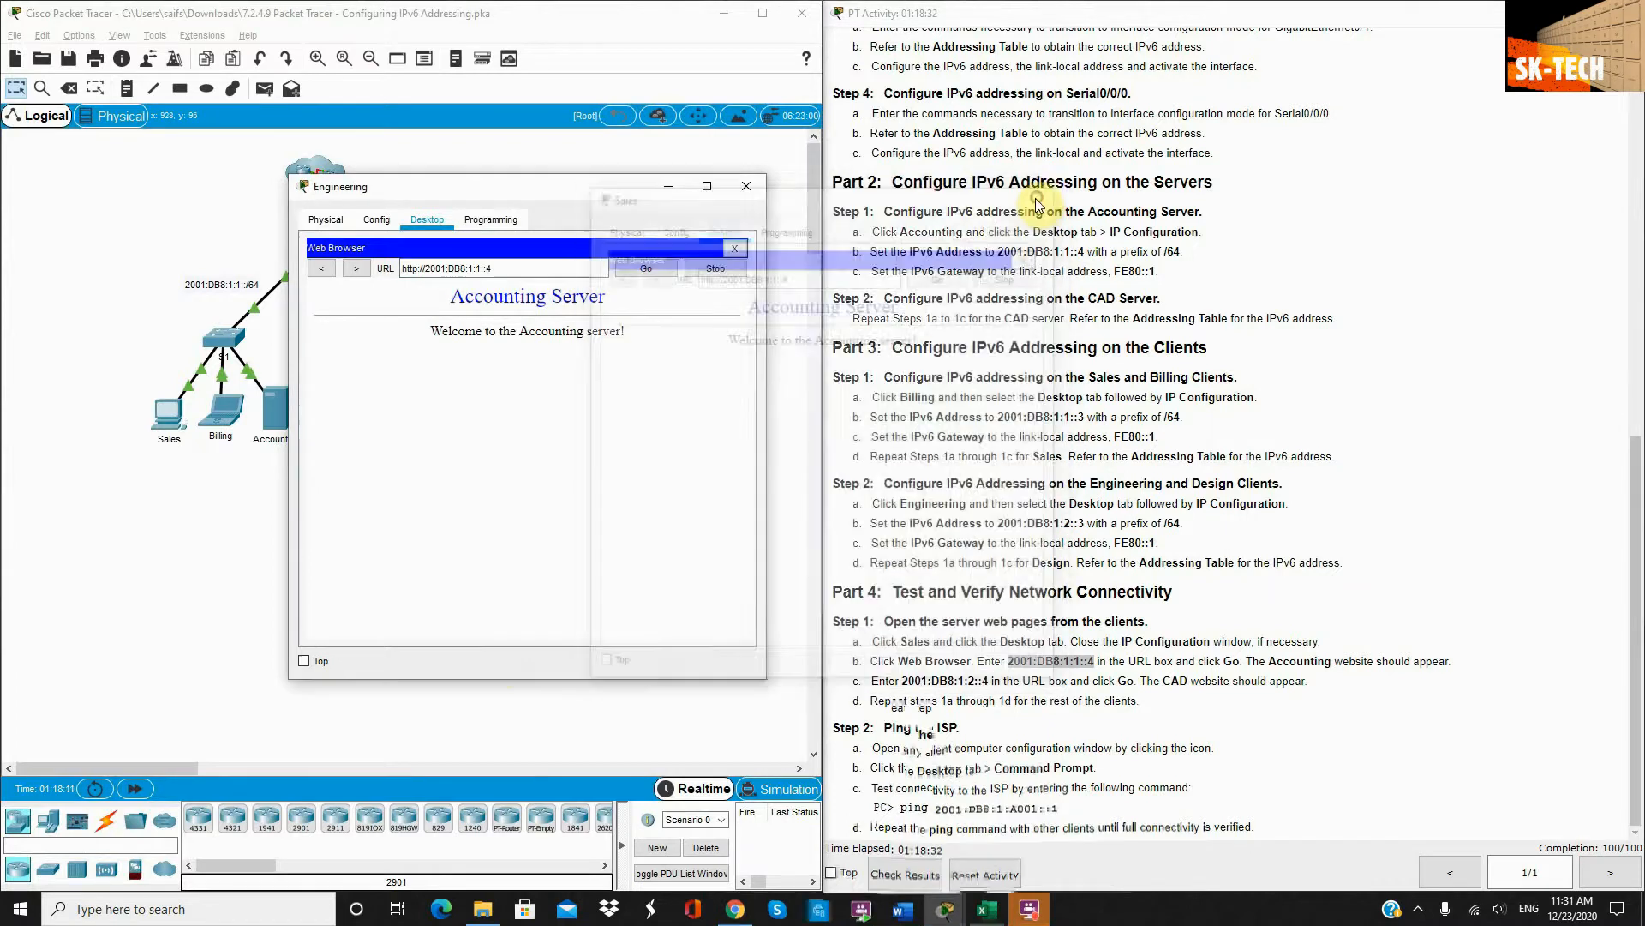
left_click(744, 186)
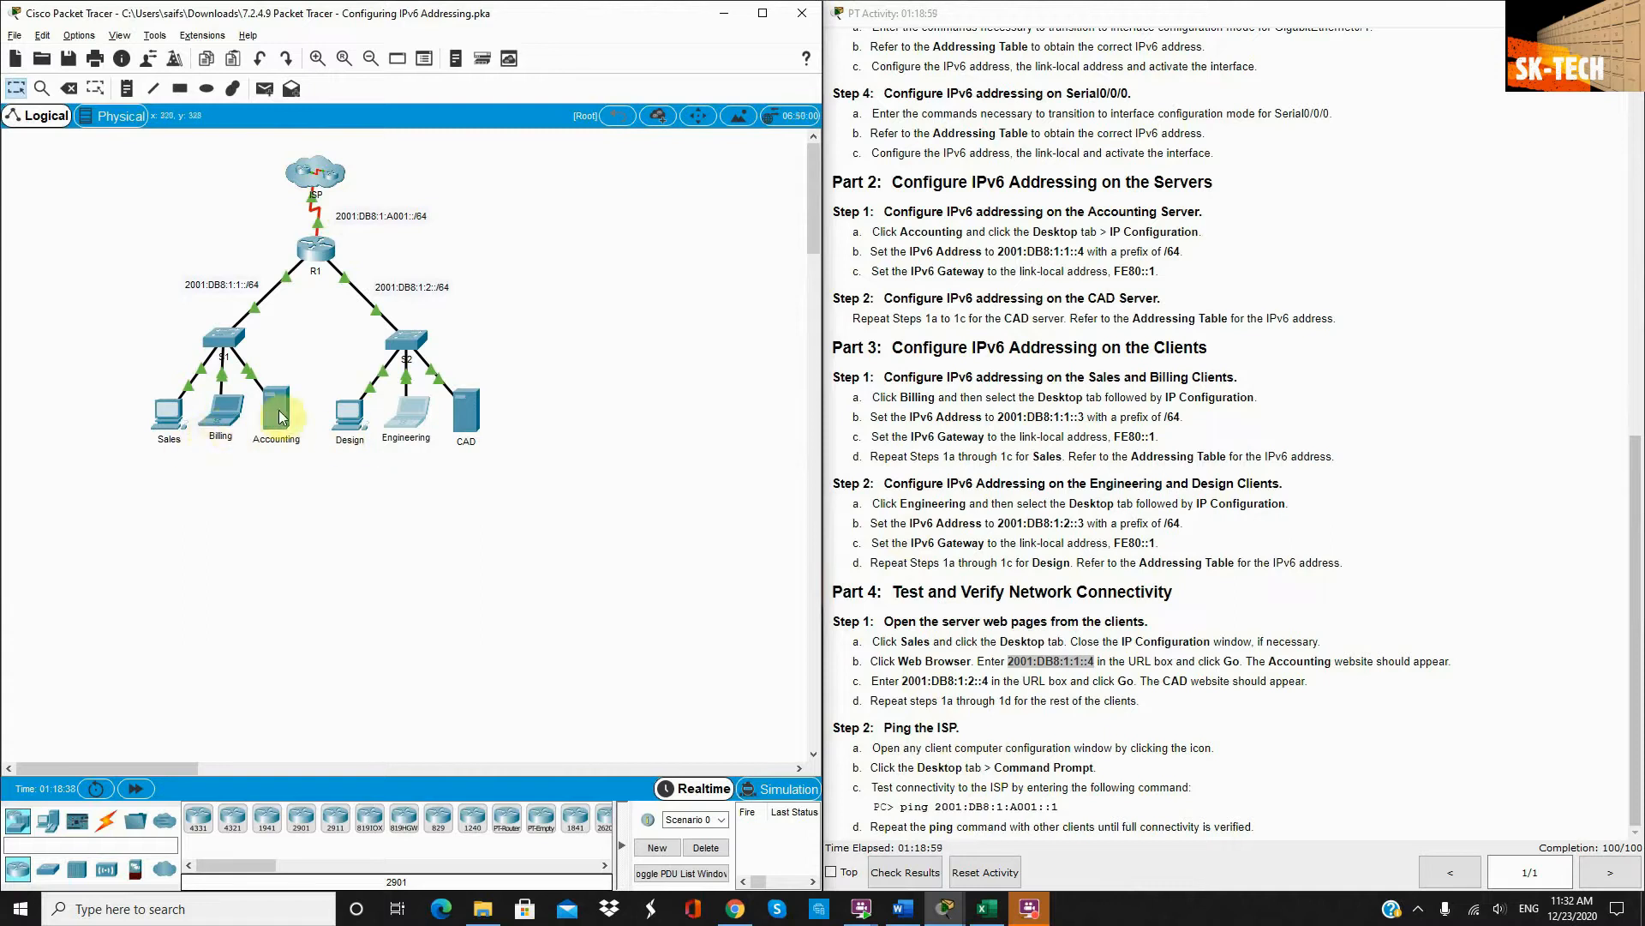
Reopen the Billing laptop, replace its Web Browser with the Command Prompt and reposition the window
left_click(221, 411)
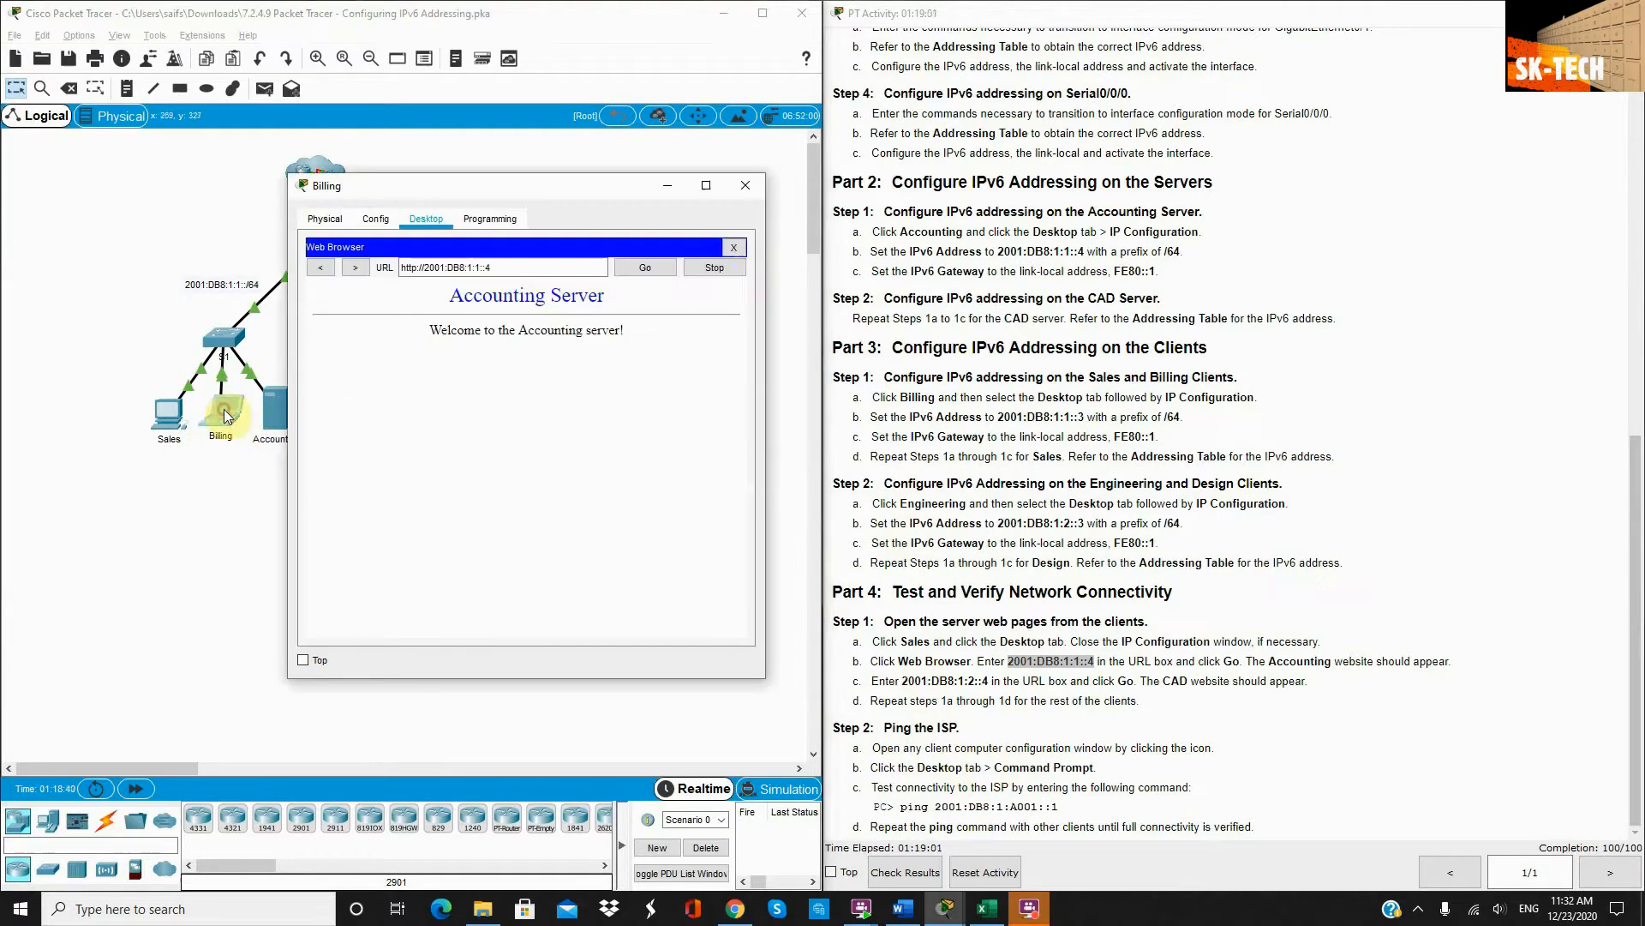
left_click(734, 247)
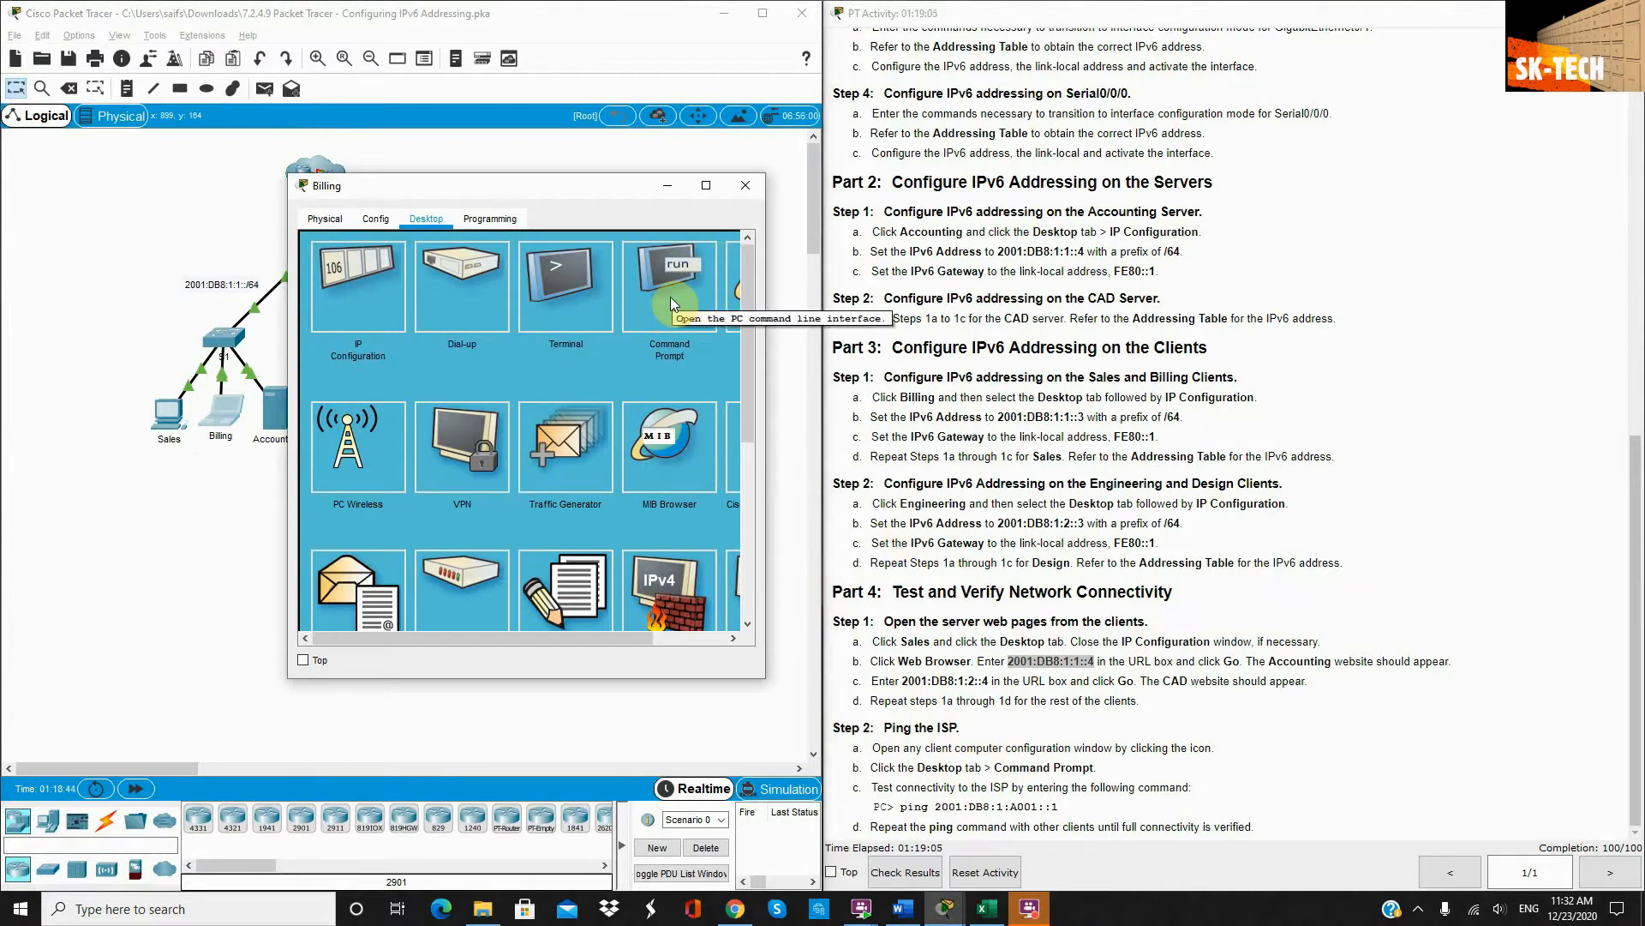
left_click(670, 297)
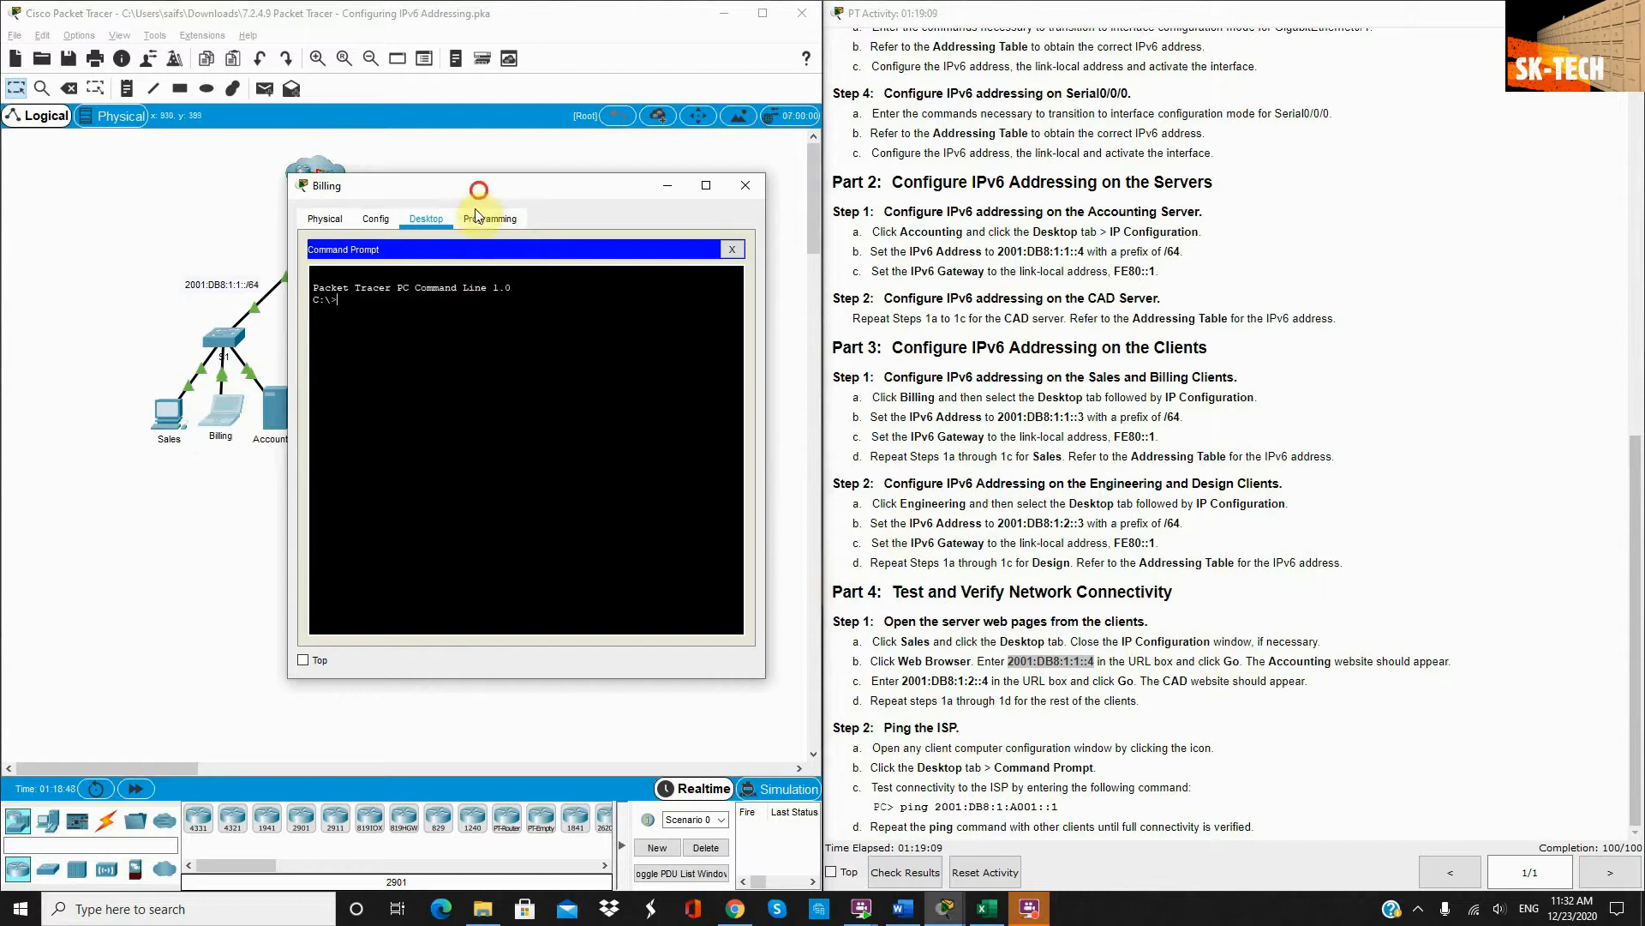
left_click_drag(475, 208, 451, 306)
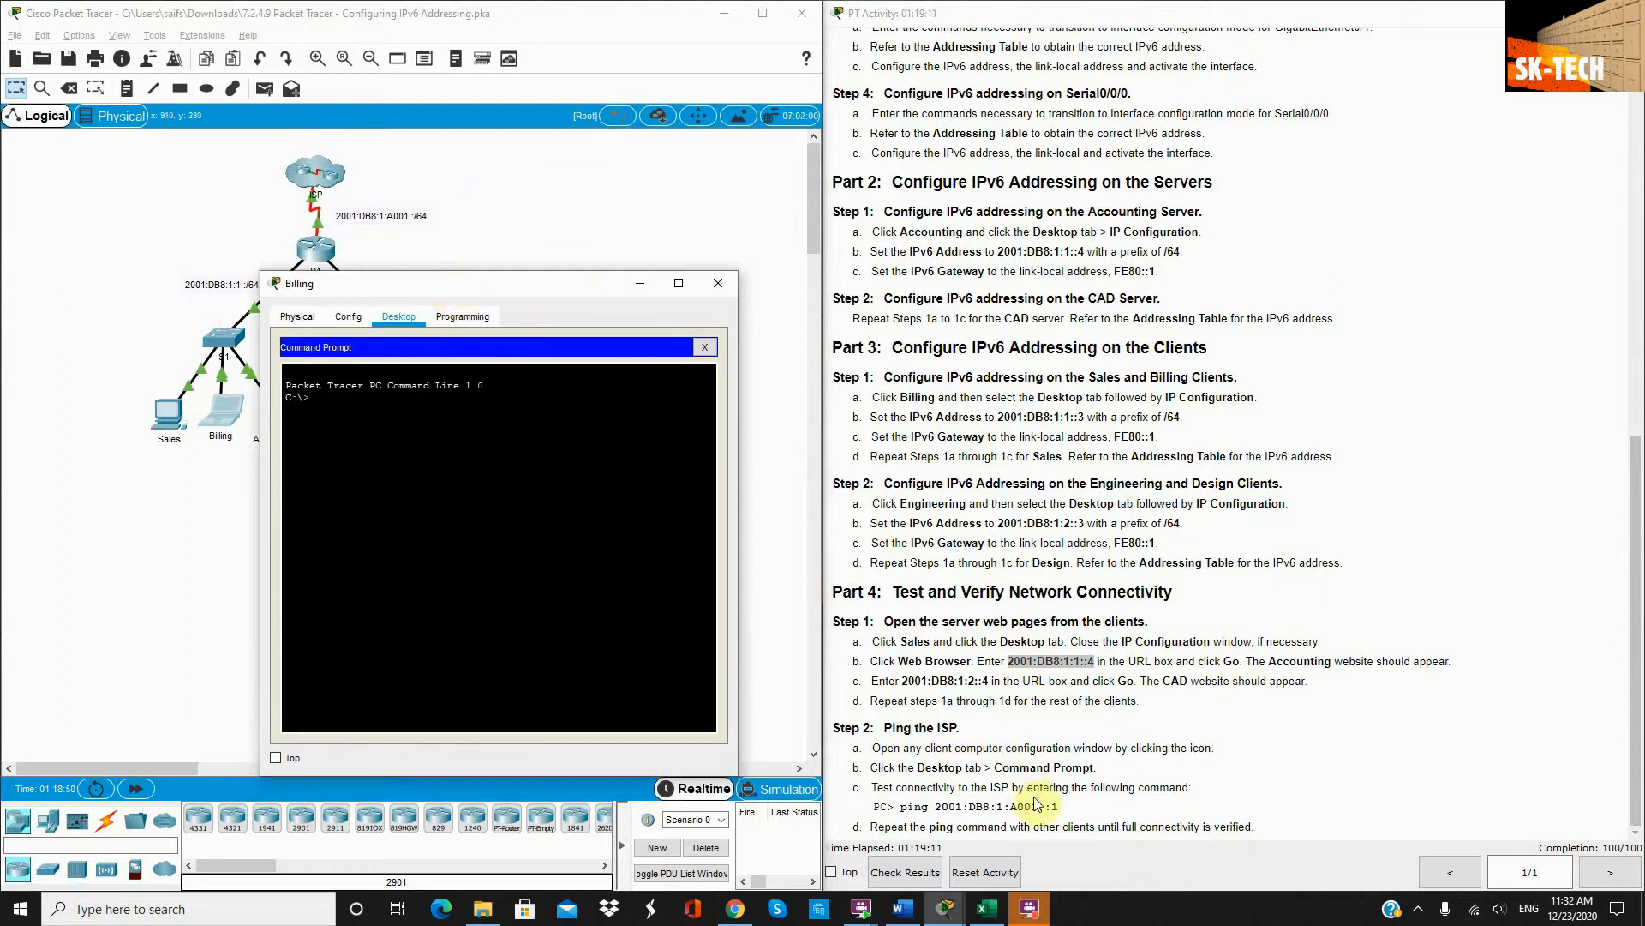
Copy the ISP address 2001:DB8:1:A001::1 from the activity instructions and ping it in the Billing laptop's Command Prompt
left_click_drag(1060, 807, 951, 806)
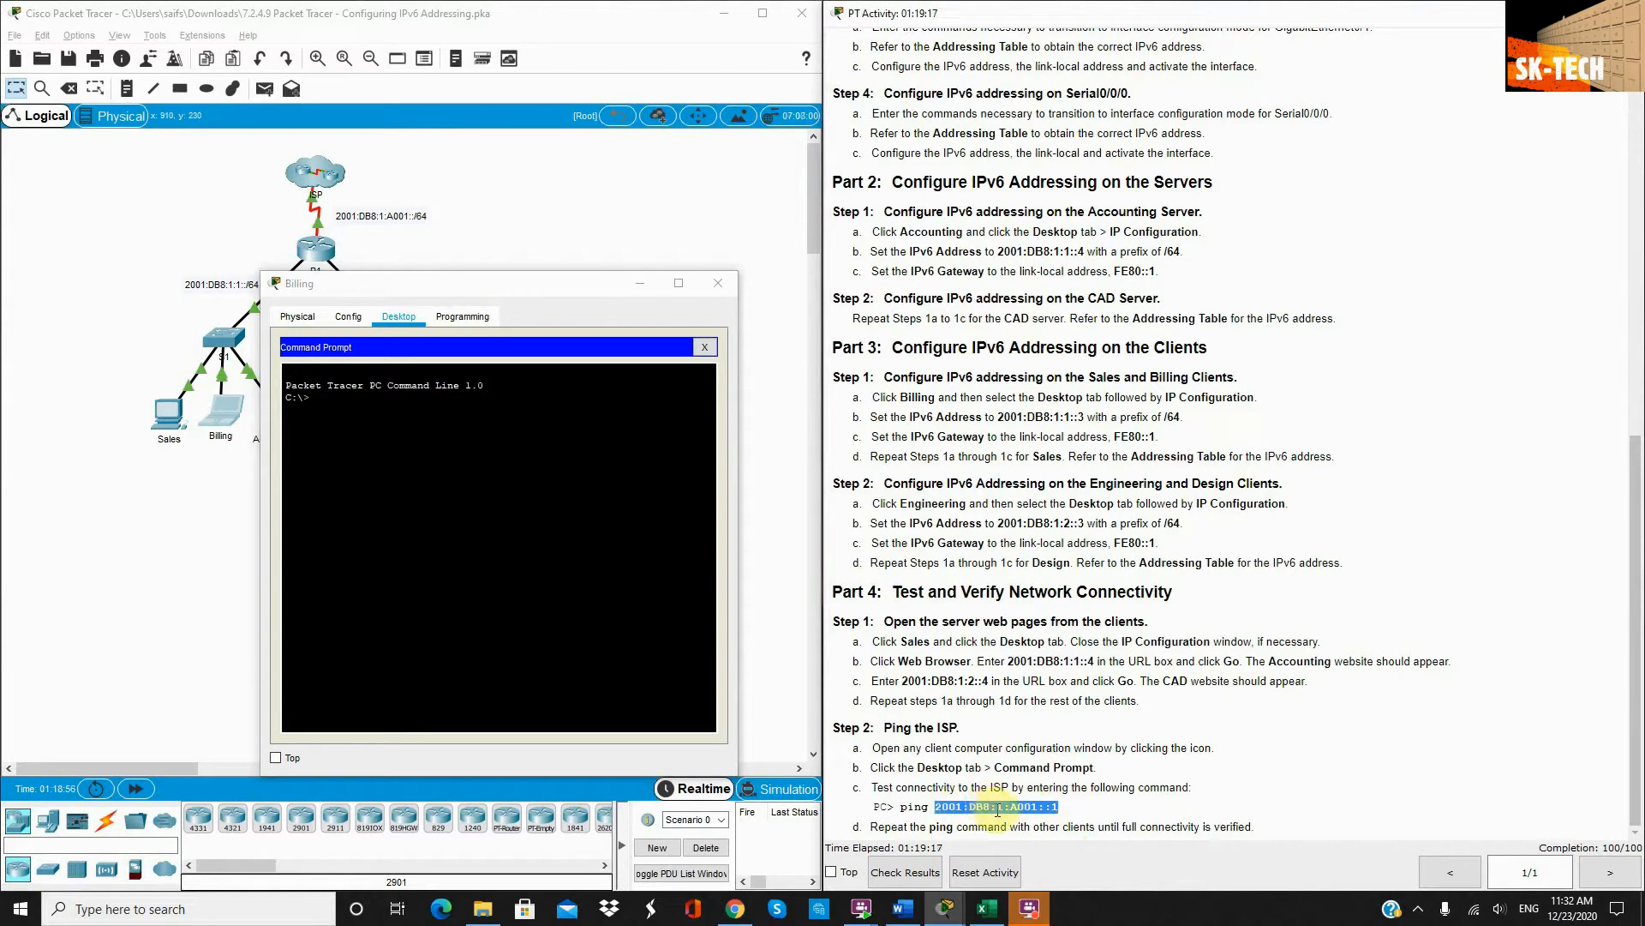
left_click(408, 410)
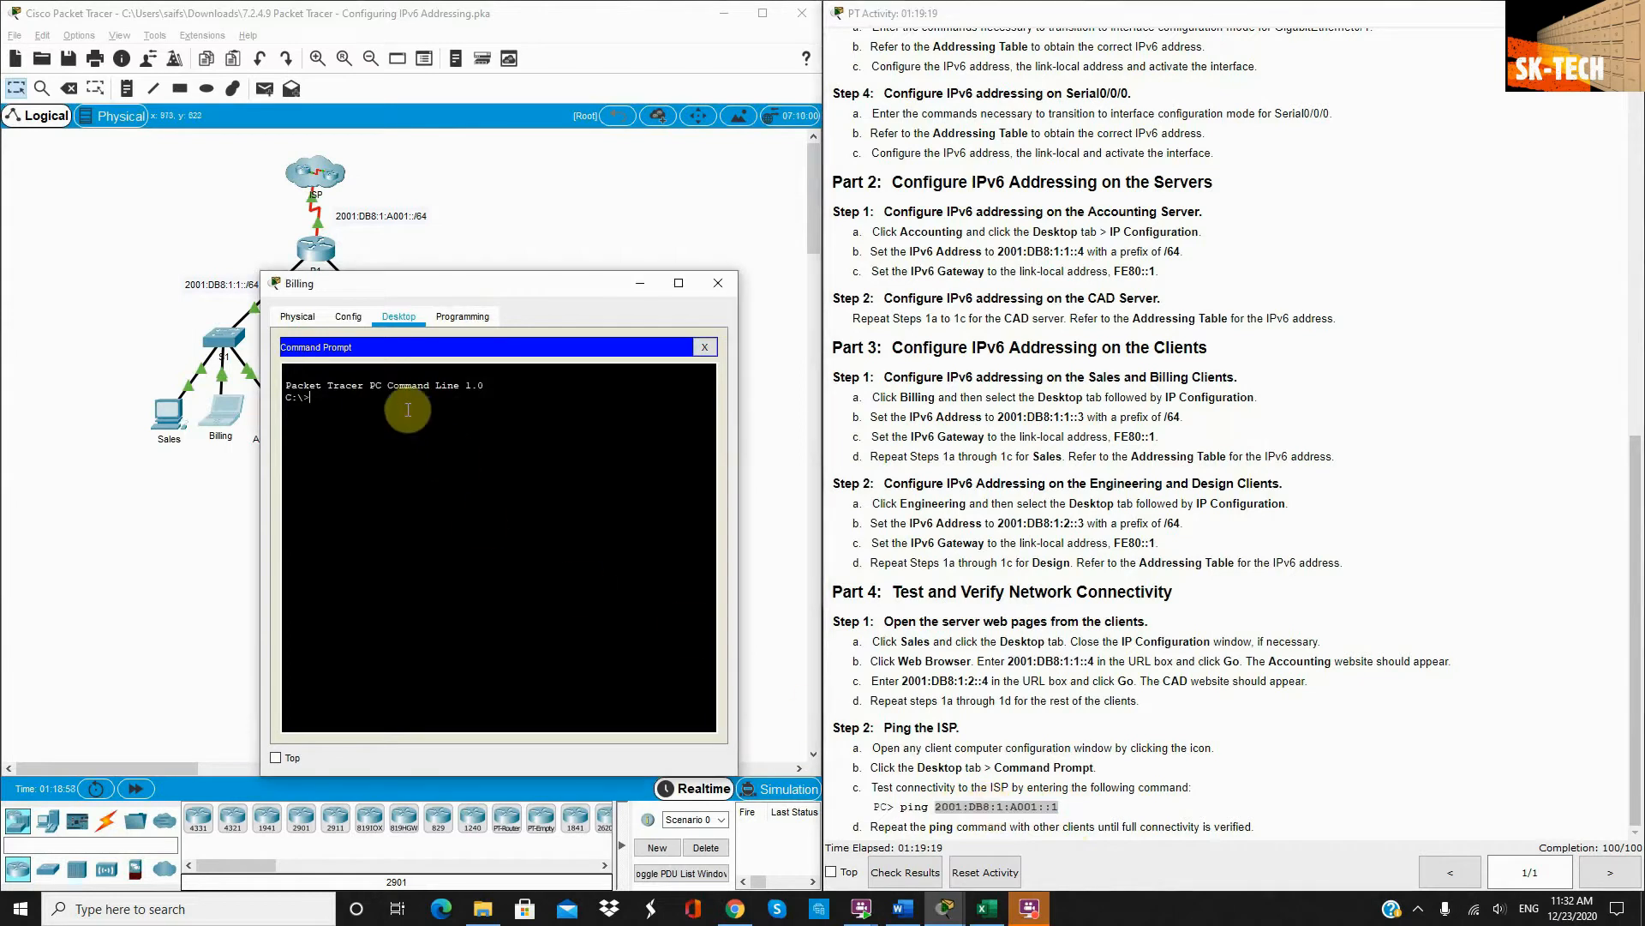
type("ping")
right_click(408, 410)
left_click(448, 440)
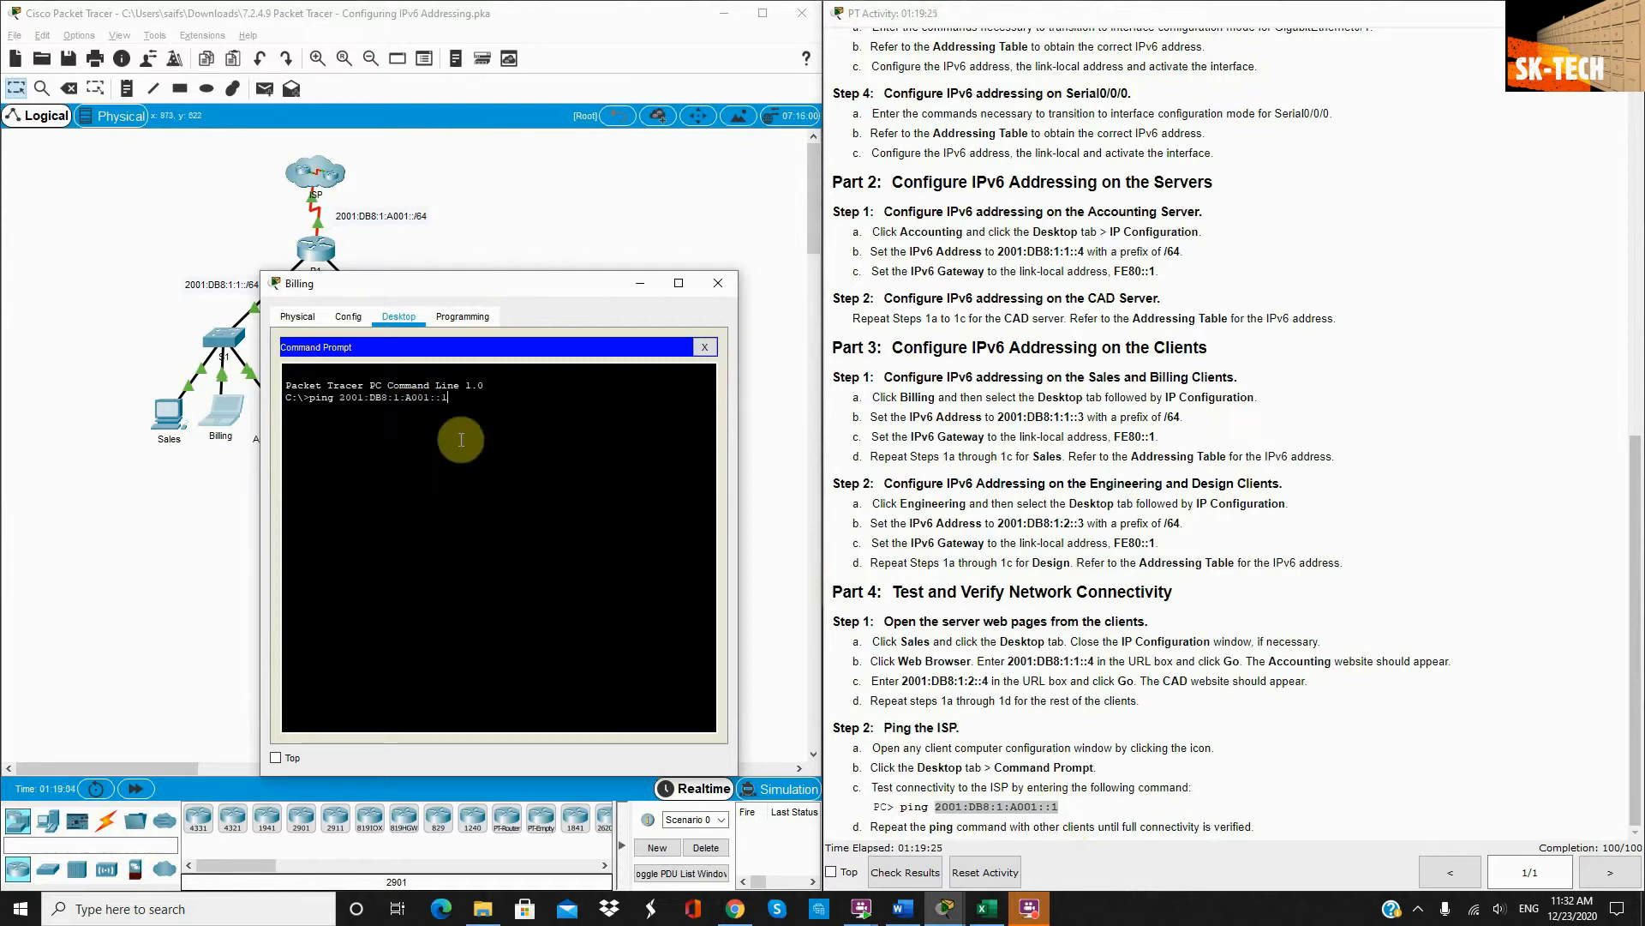
key("Return")
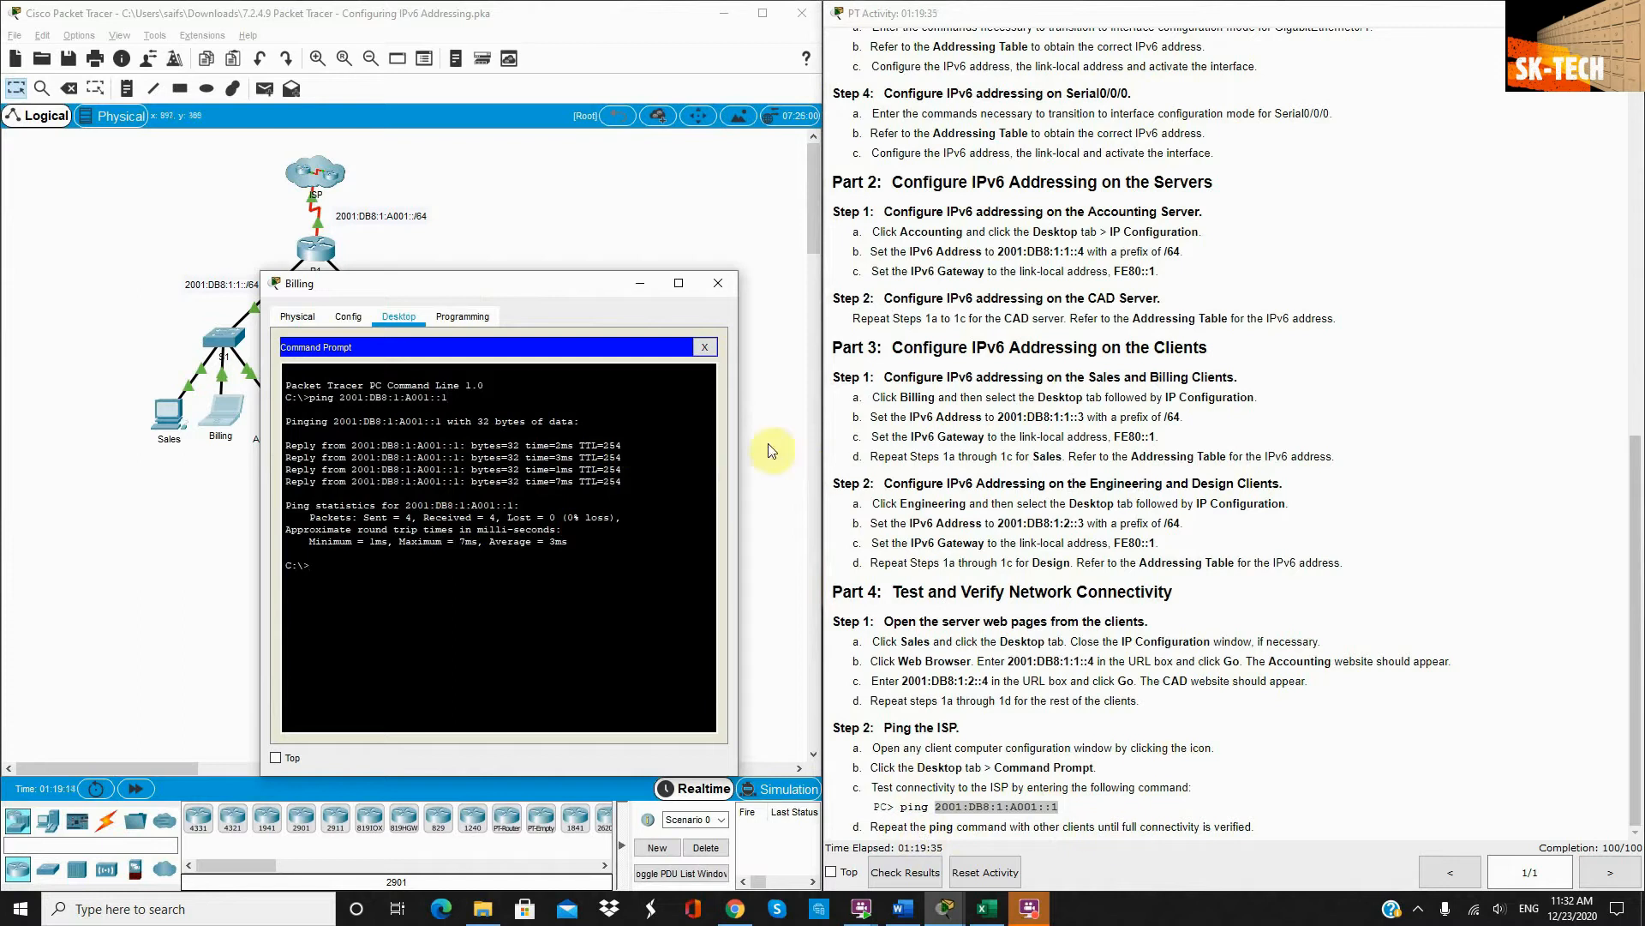
Move the Billing window off the topology, open the Engineering laptop's Command Prompt and ping the ISP at 2001:DB8:1:A001::1
left_click_drag(543, 282, 1279, 160)
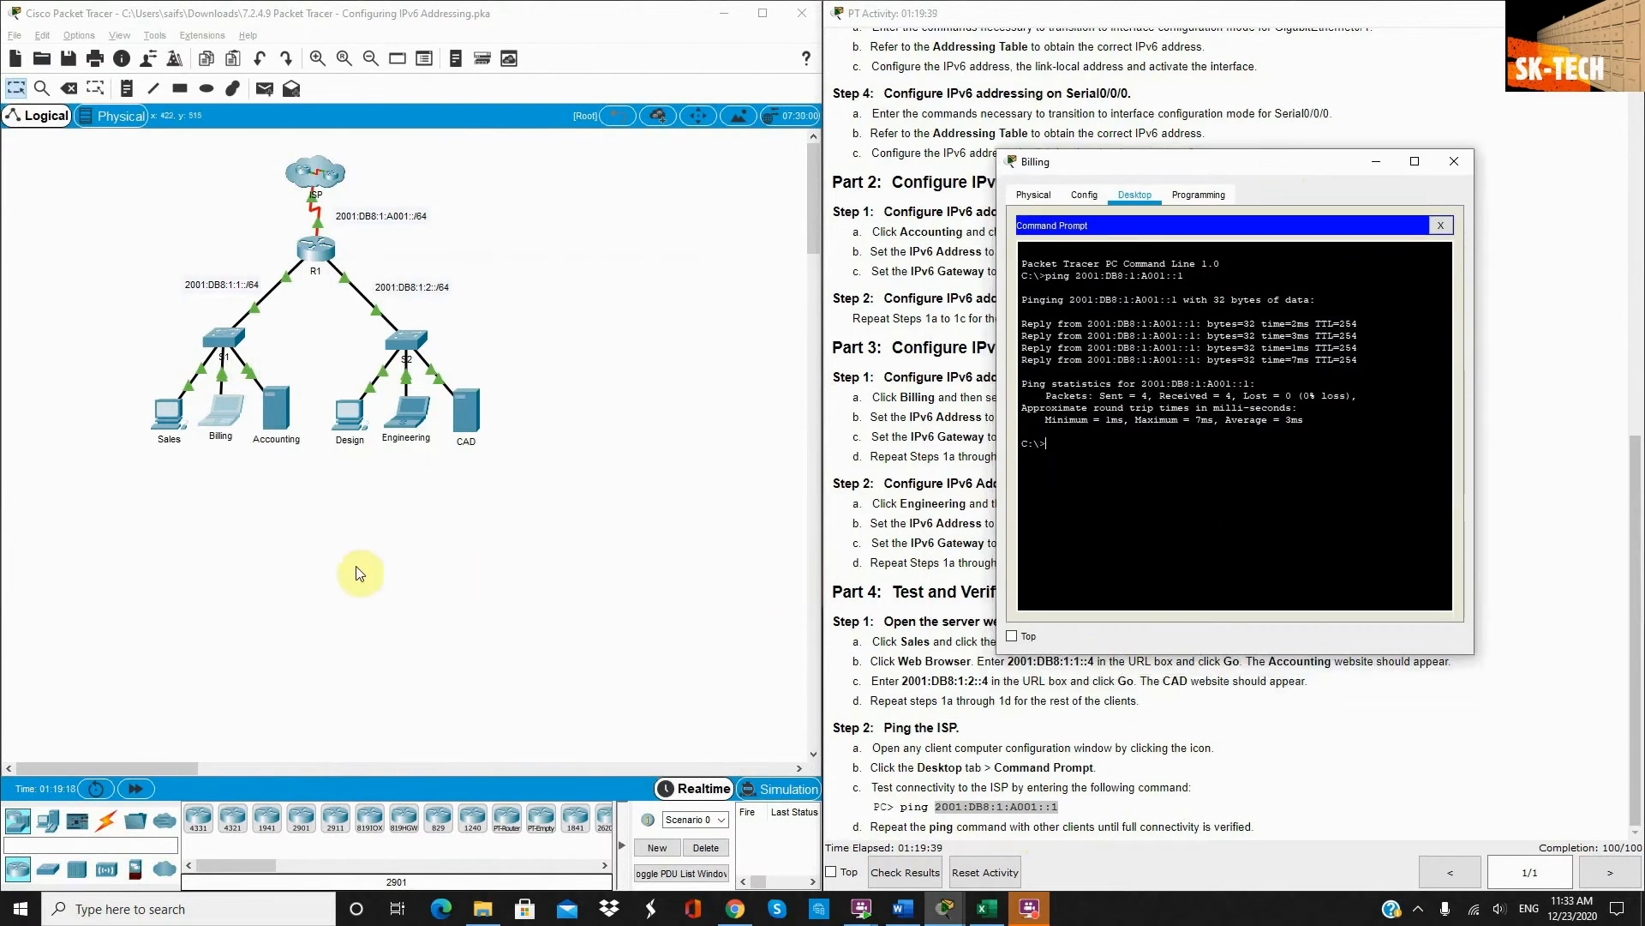
left_click(408, 420)
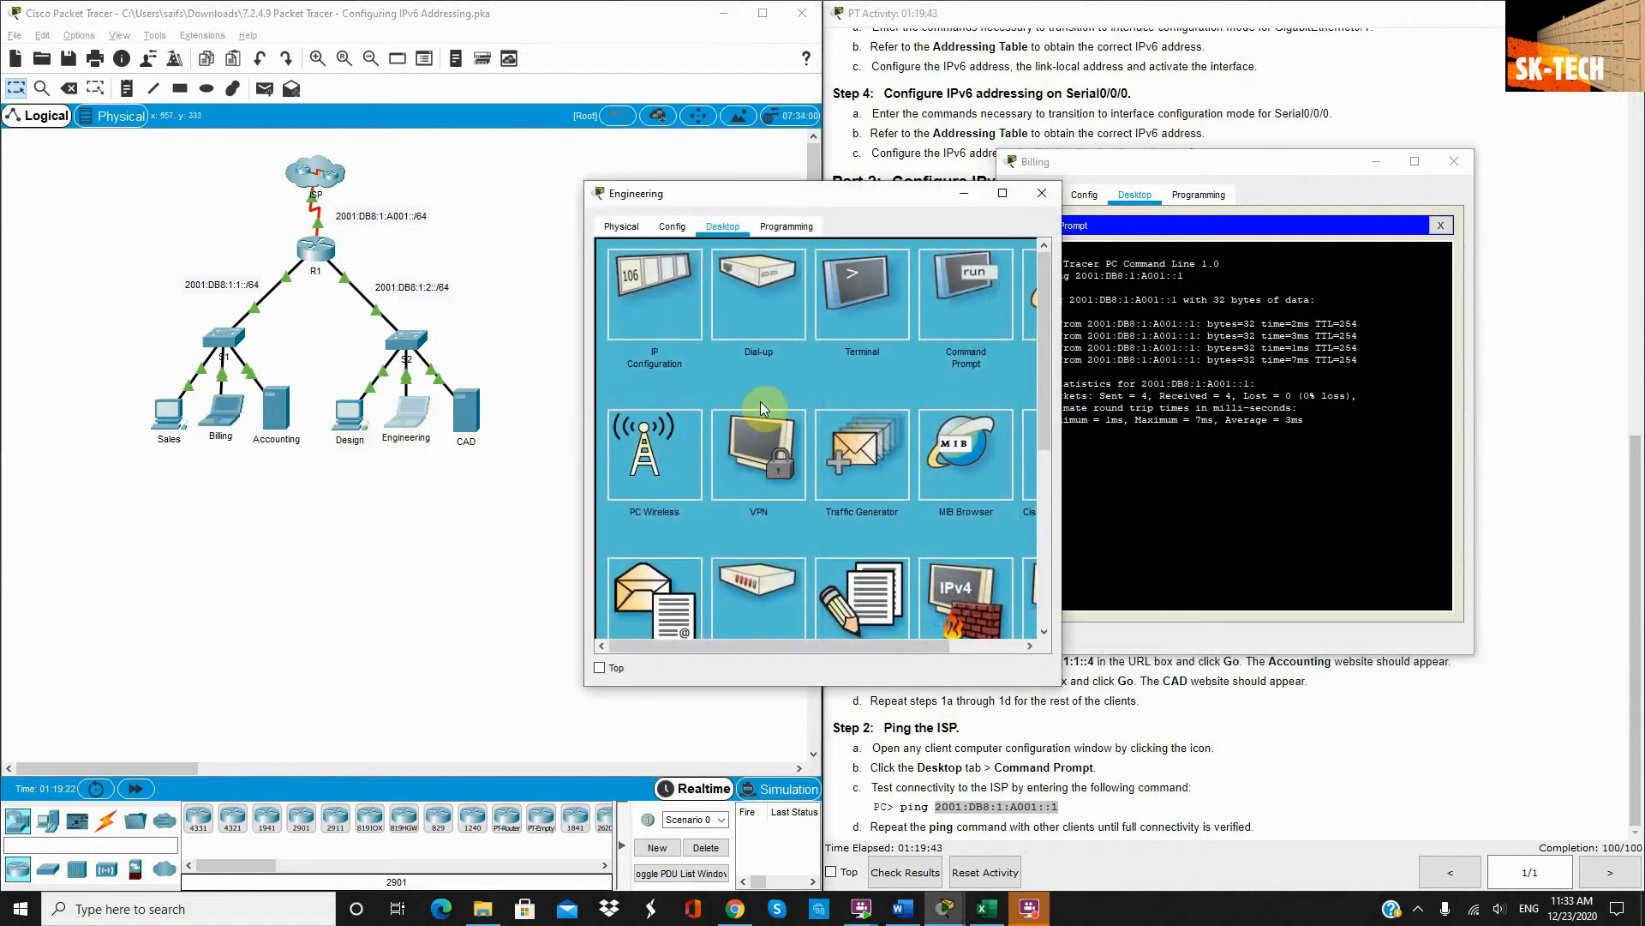
left_click(956, 314)
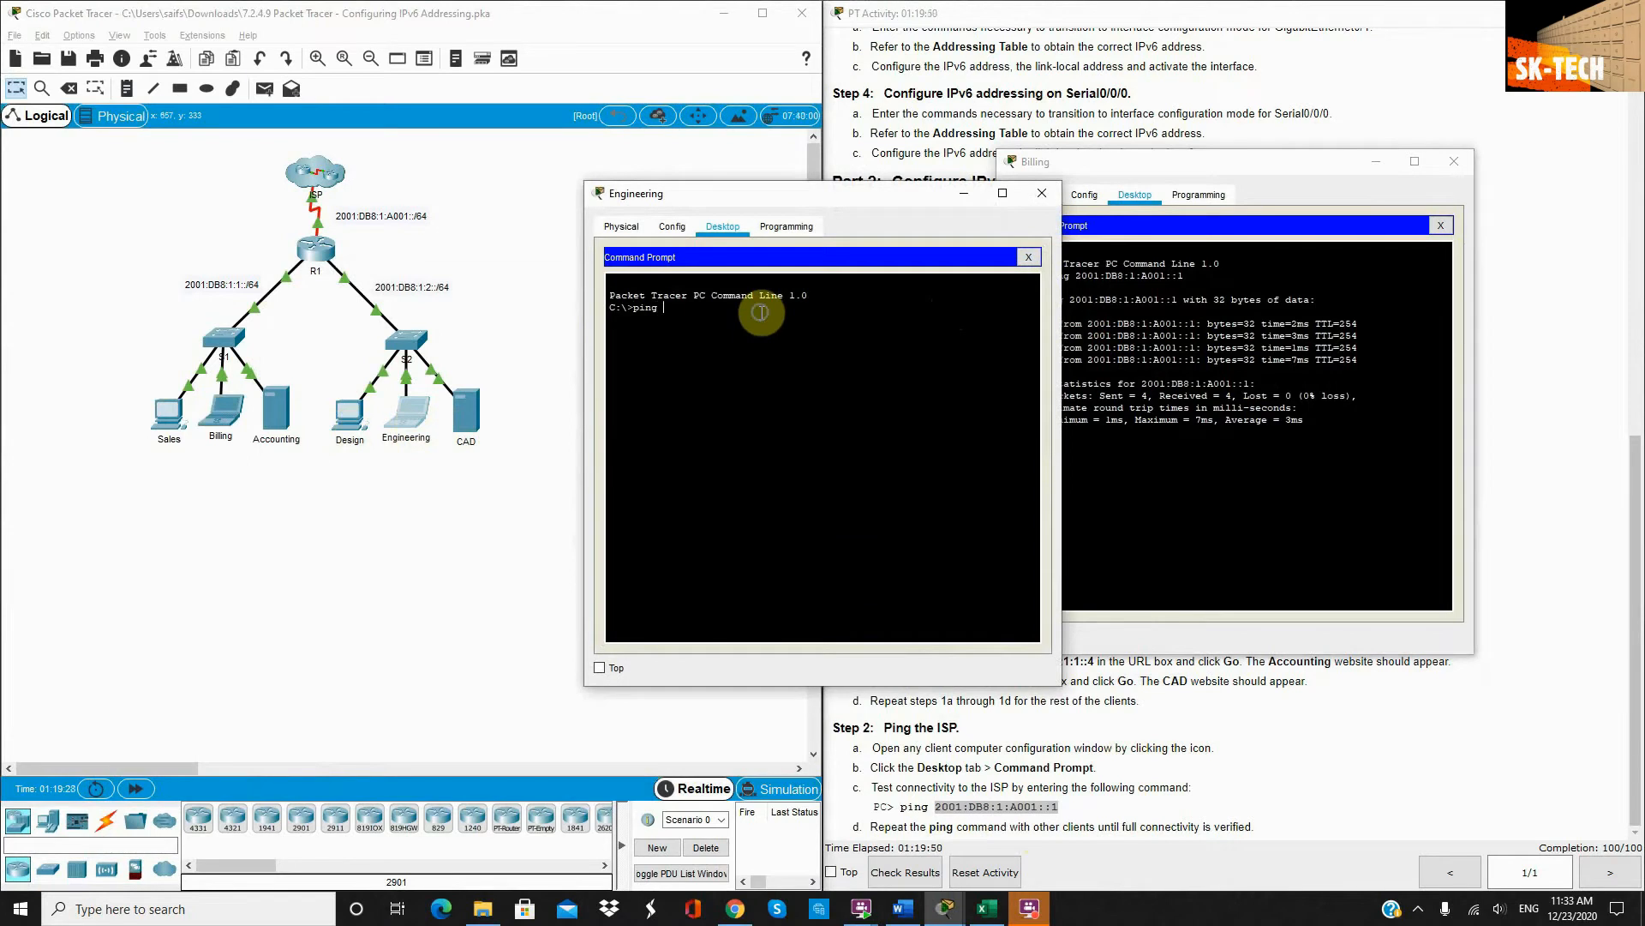
type("ping")
right_click(761, 312)
left_click(809, 347)
key("Return")
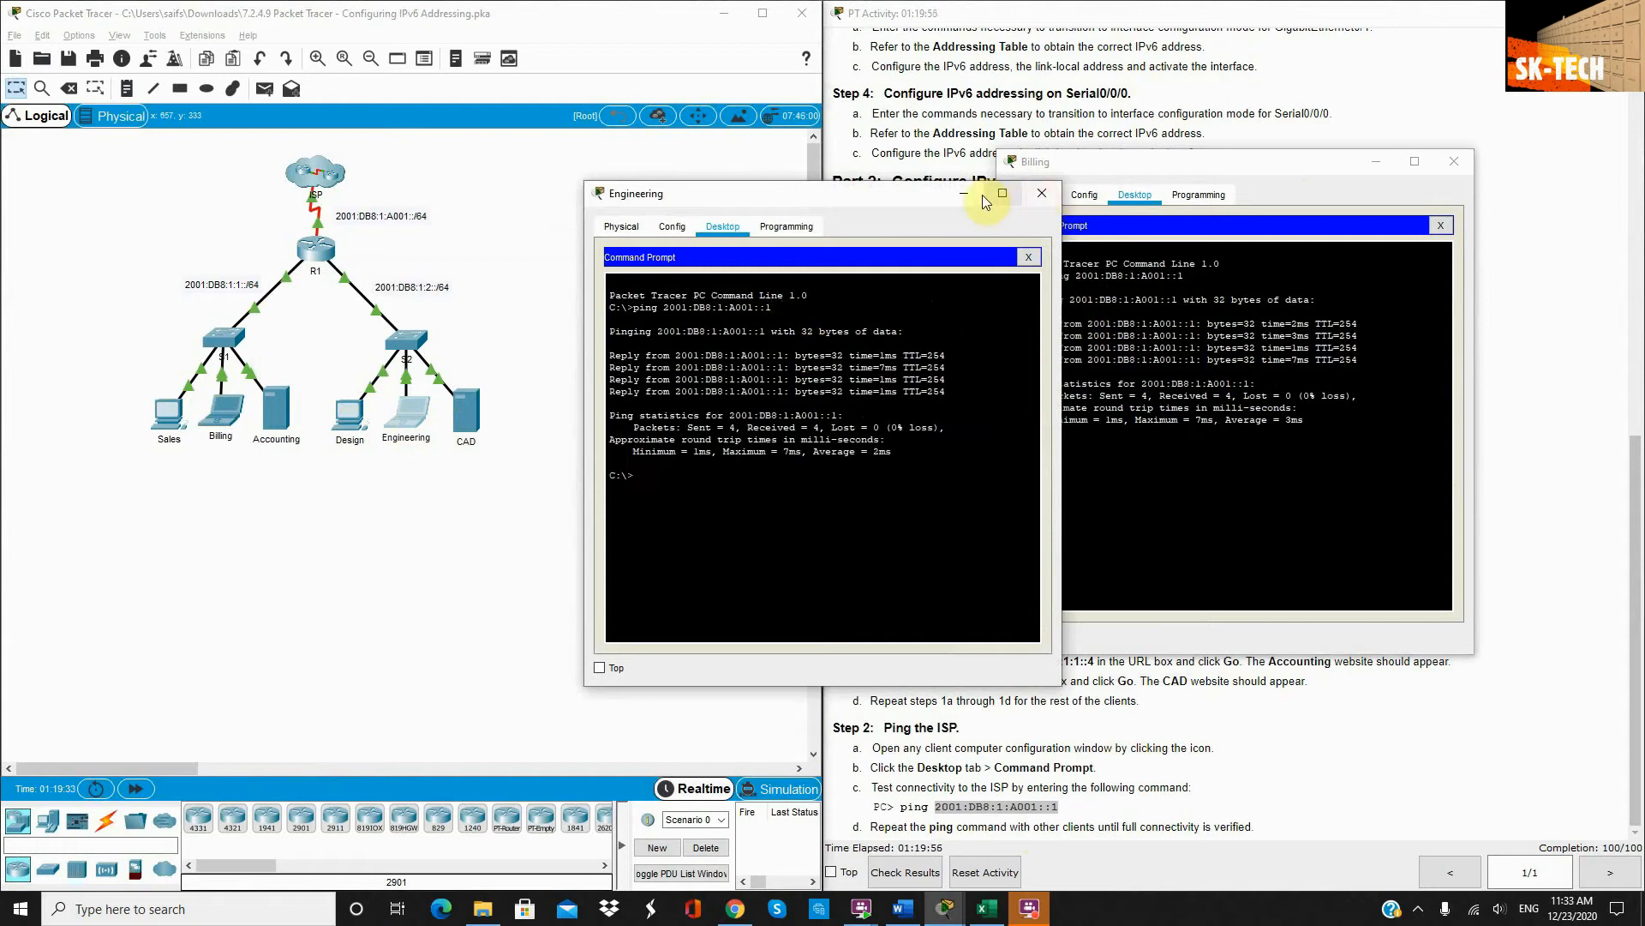
Close the Engineering and Billing windows and return to the Addressing Table at the start of the activity instructions
left_click_drag(960, 185, 704, 189)
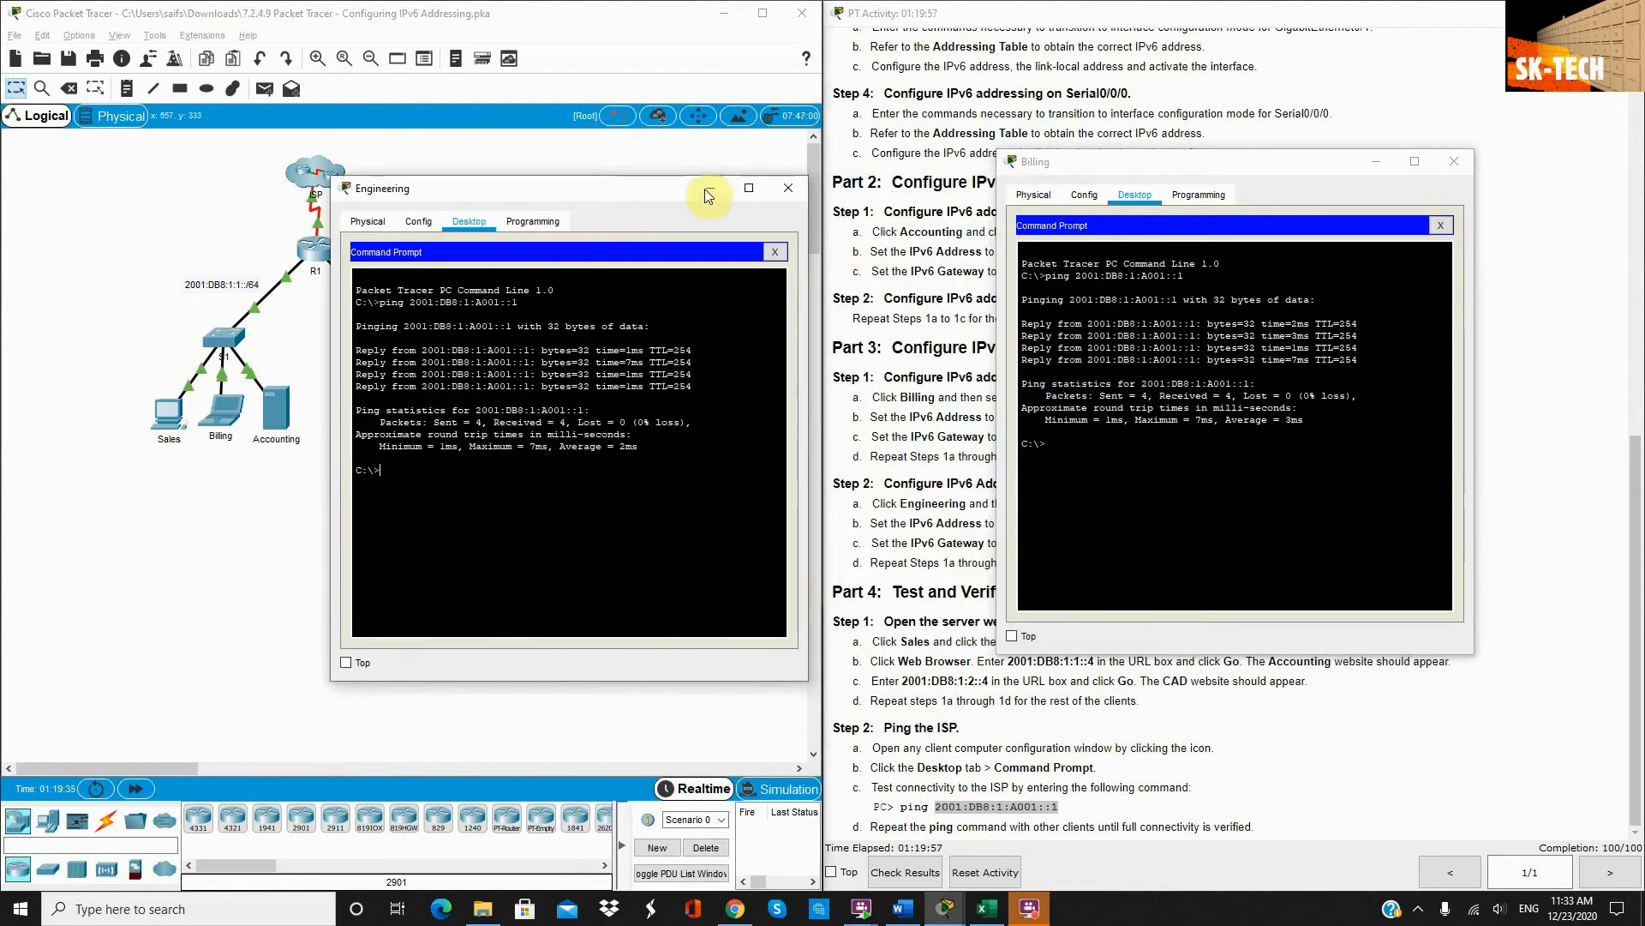
left_click(782, 191)
left_click(1457, 159)
scroll(1466, 159, "up", 5)
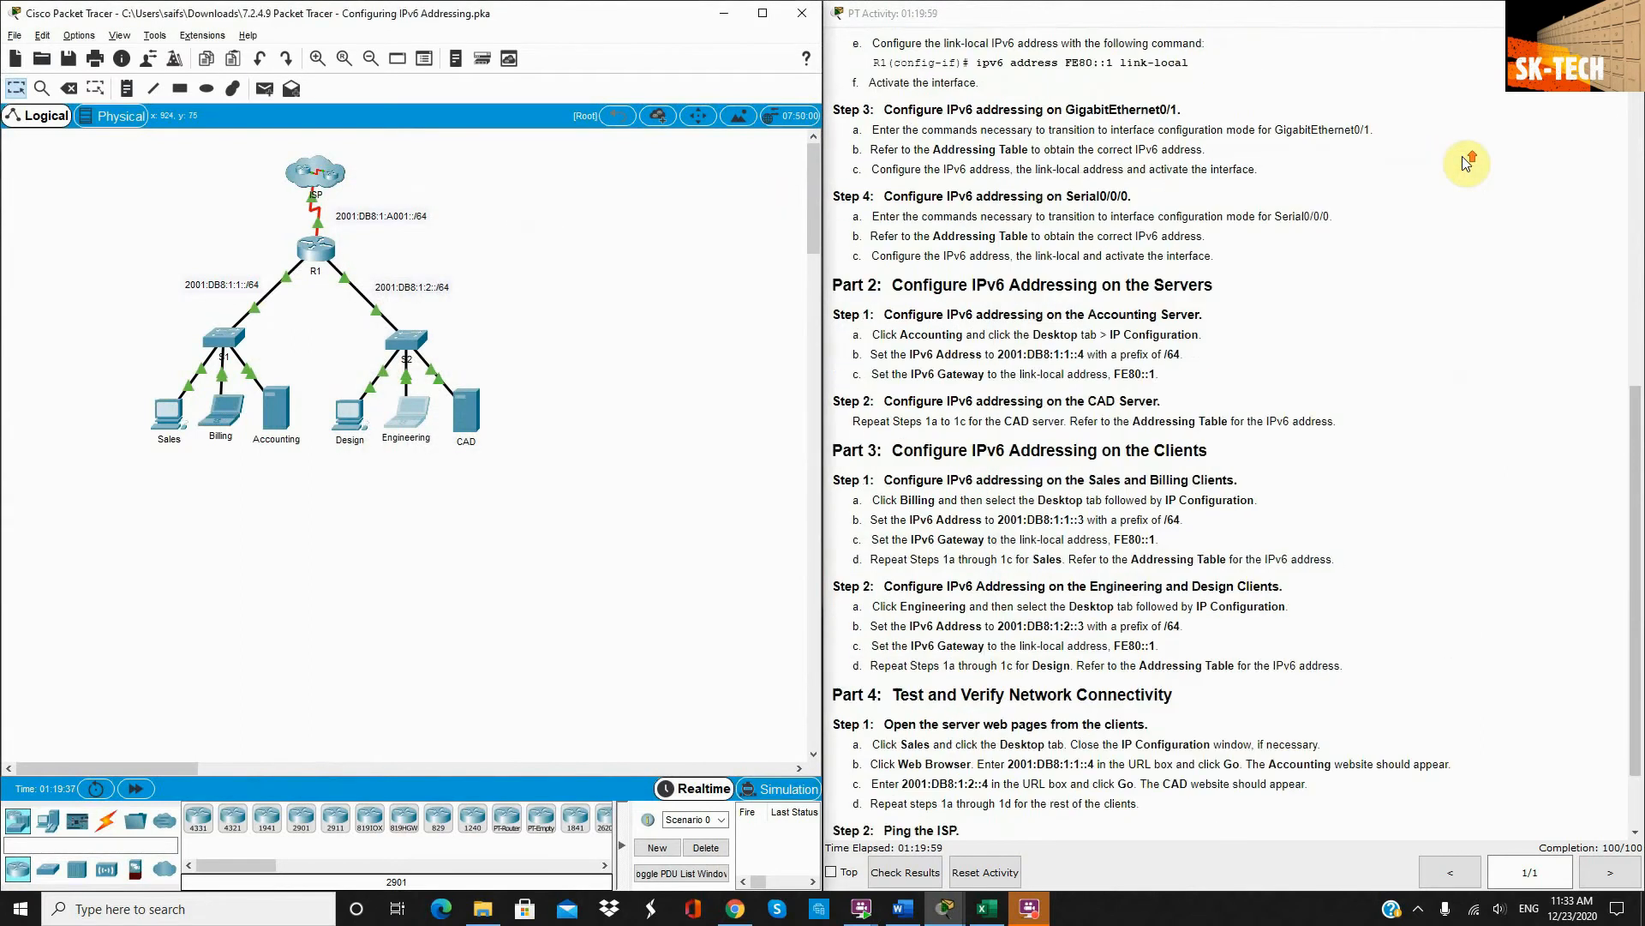
scroll(1467, 161, "up", 5)
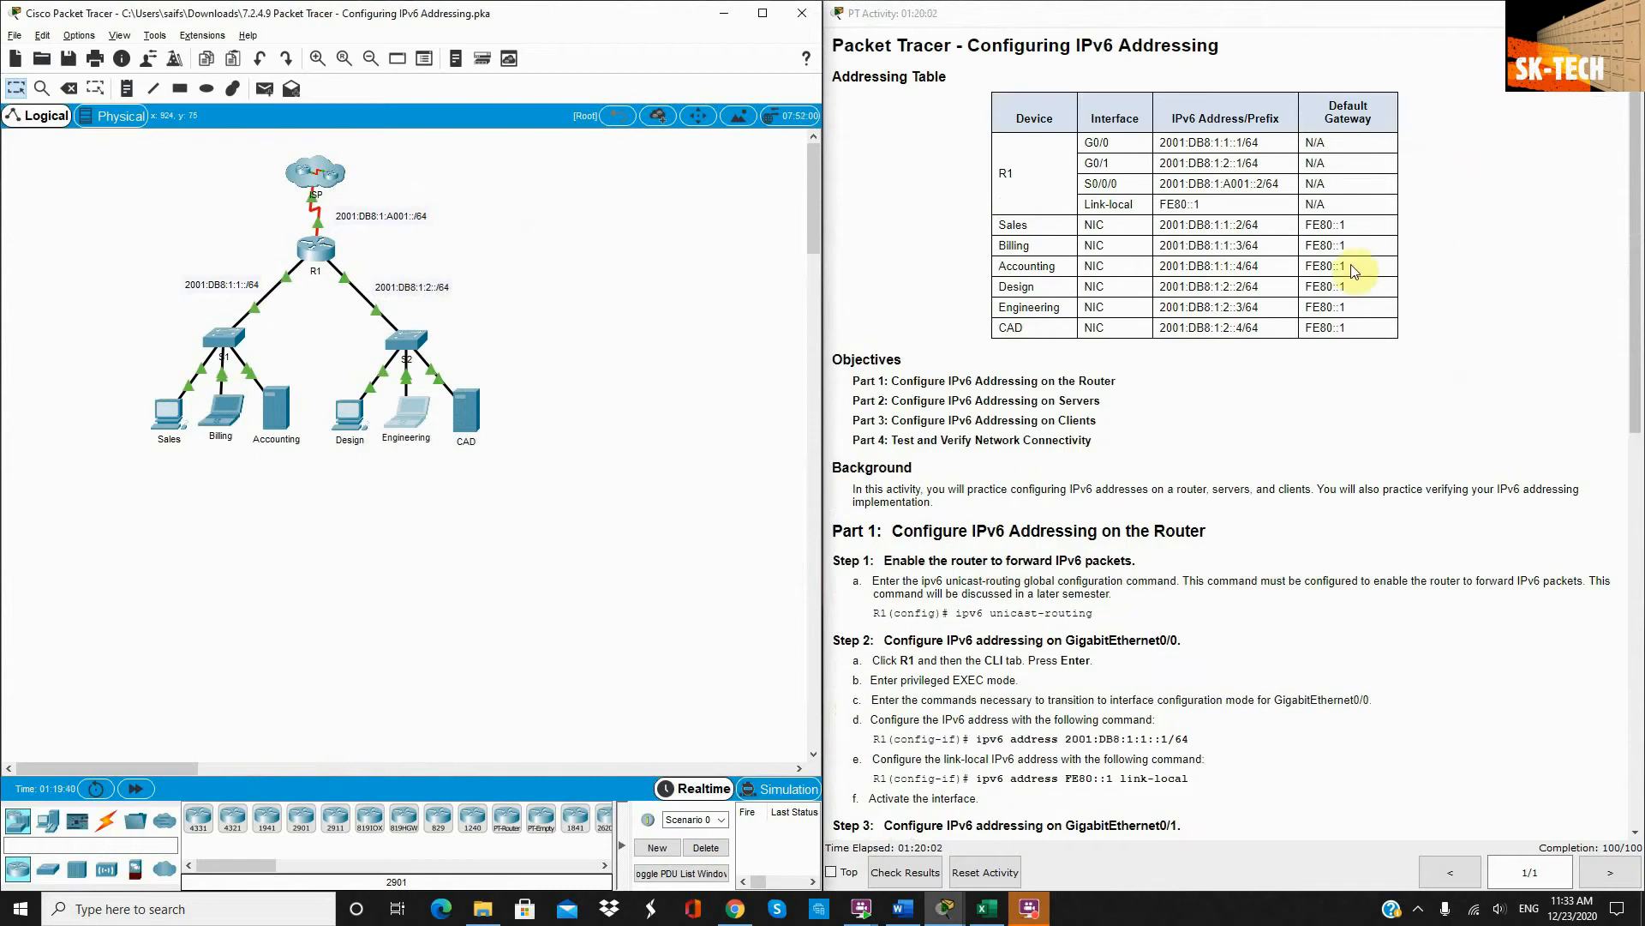